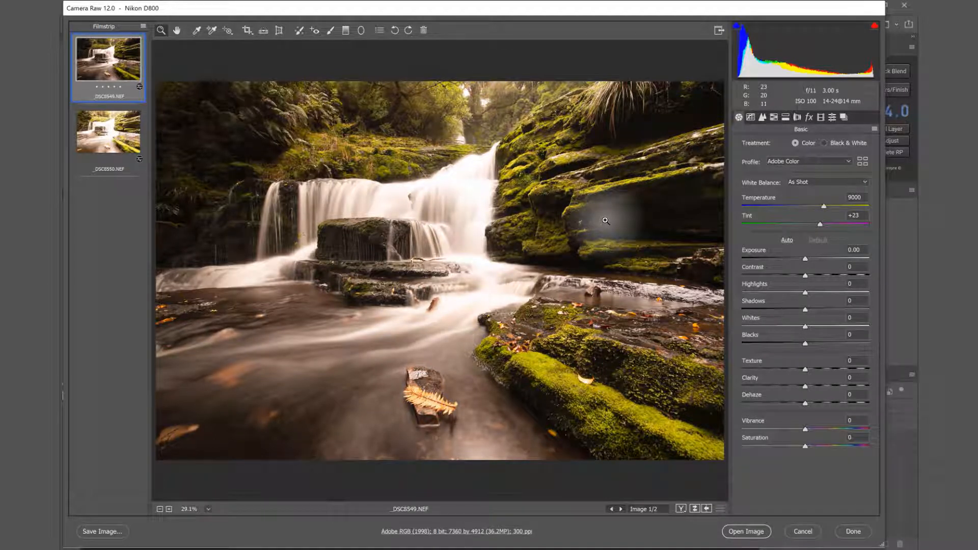
Compare the darker _DSC8549 exposure with the brighter _DSC8550 exposure of the waterfall.
left_click(111, 133)
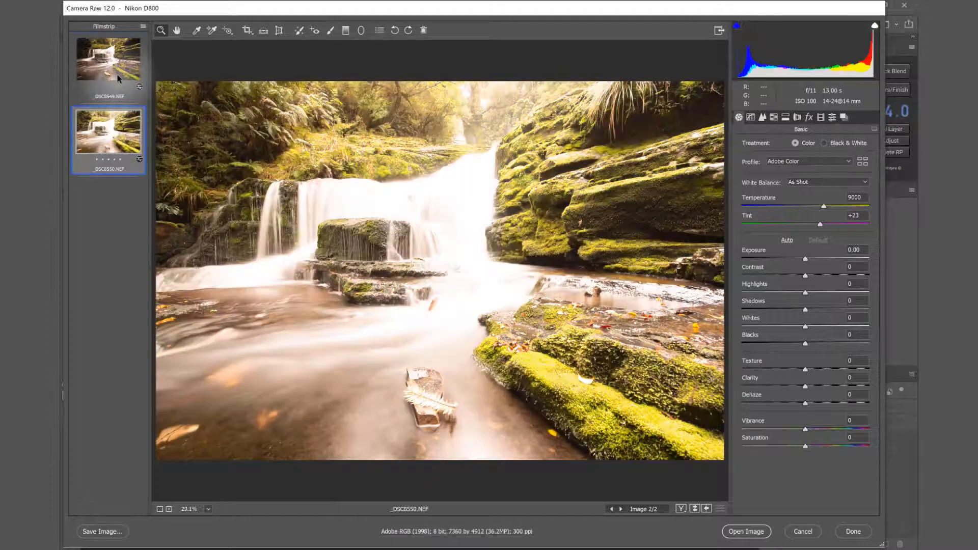
left_click(109, 58)
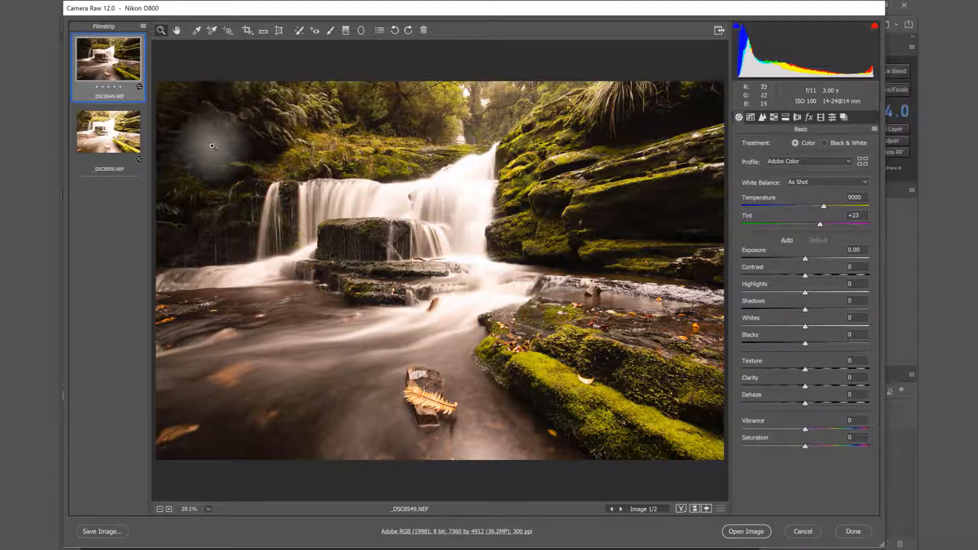
left_click(105, 137)
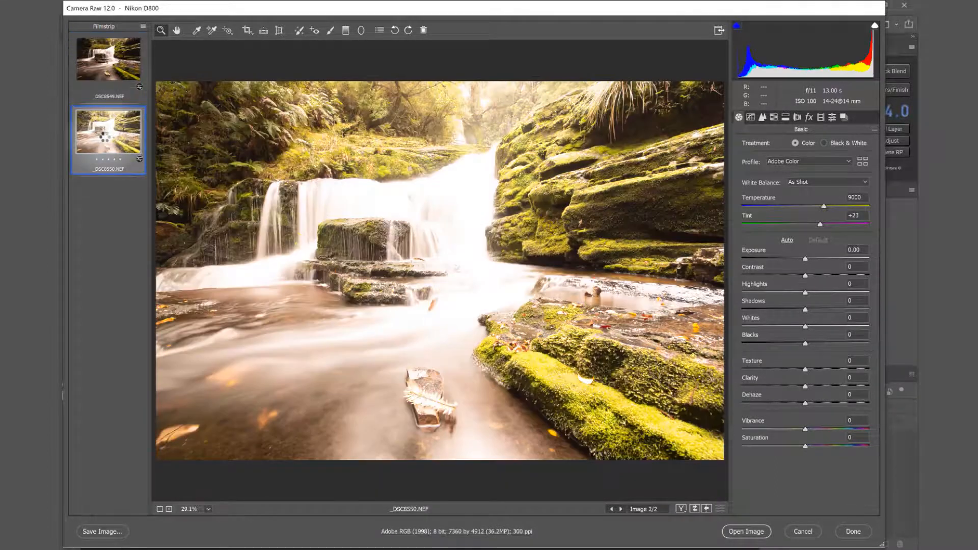
left_click(115, 73)
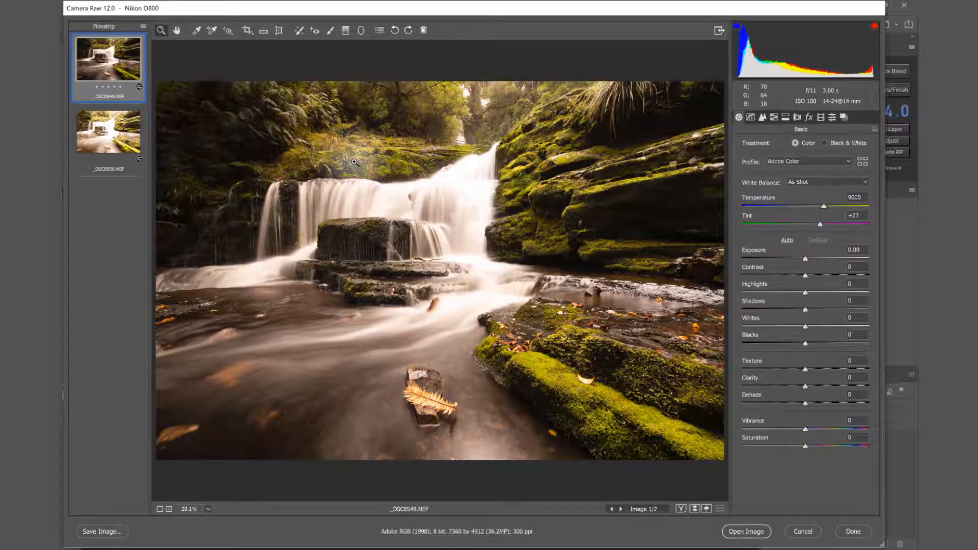
left_click(104, 124)
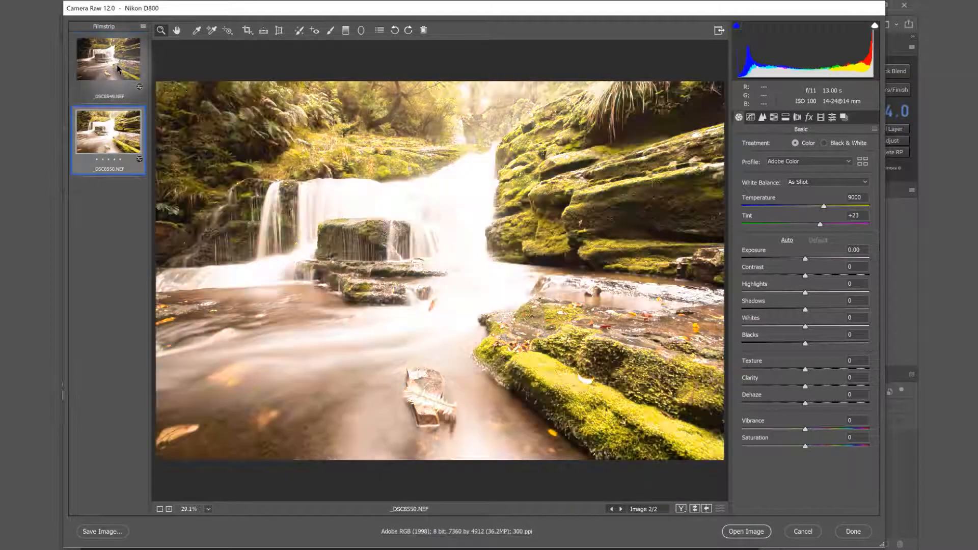
left_click(116, 62)
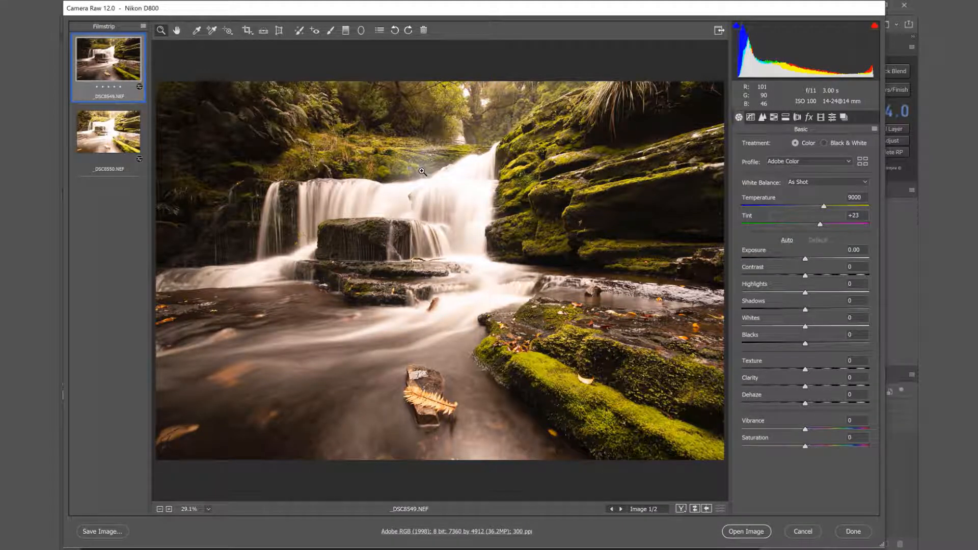
Select both raw images and set their white balance to temperature 7000 and tint +4.
left_click(117, 135, "shift")
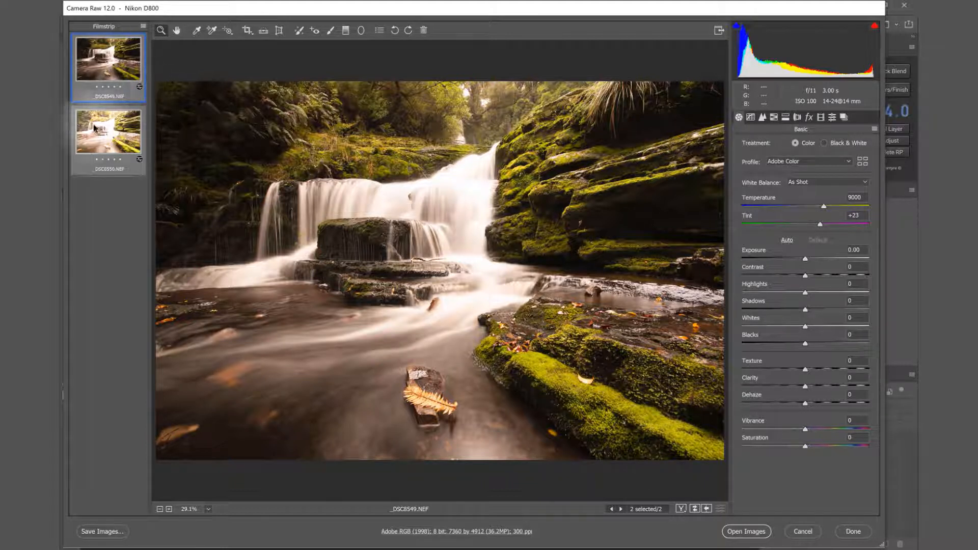
left_click_drag(824, 207, 808, 211)
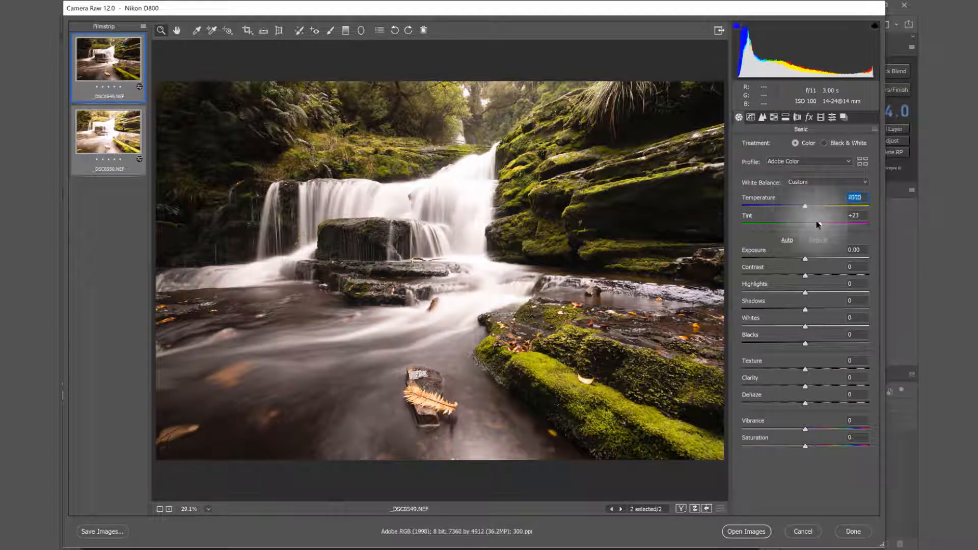
left_click(820, 228)
left_click_drag(820, 227, 808, 227)
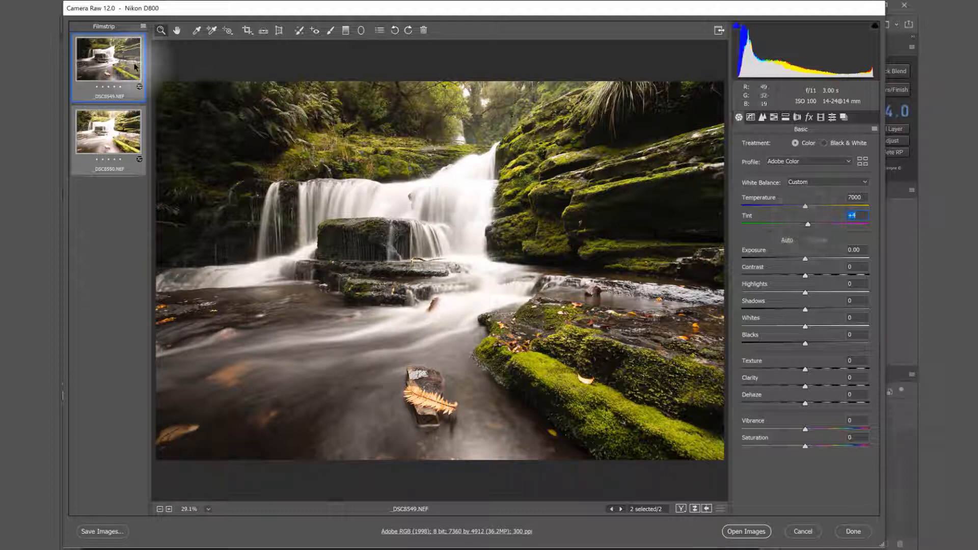
For _DSC8549 only, set exposure to +0.35 and highlights to -73.
left_click(100, 60)
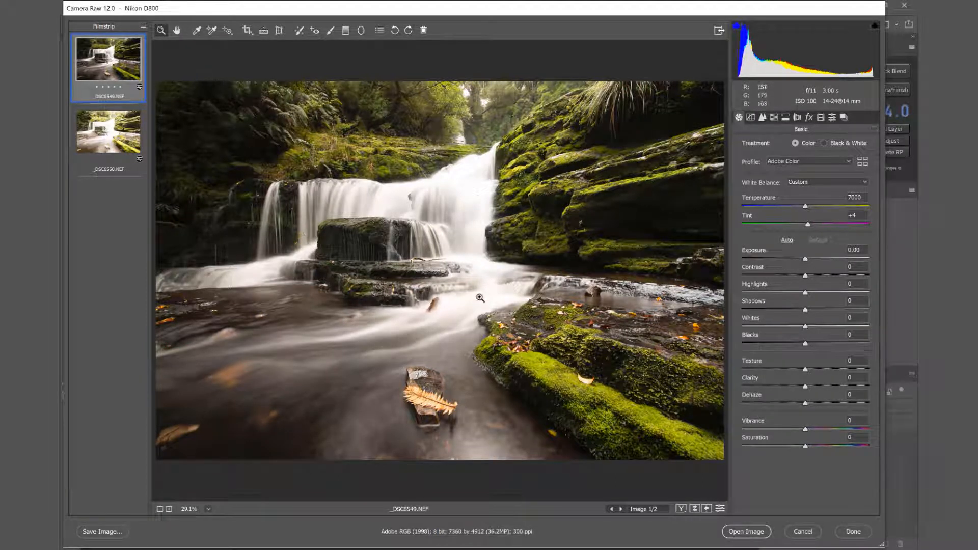
left_click(770, 293)
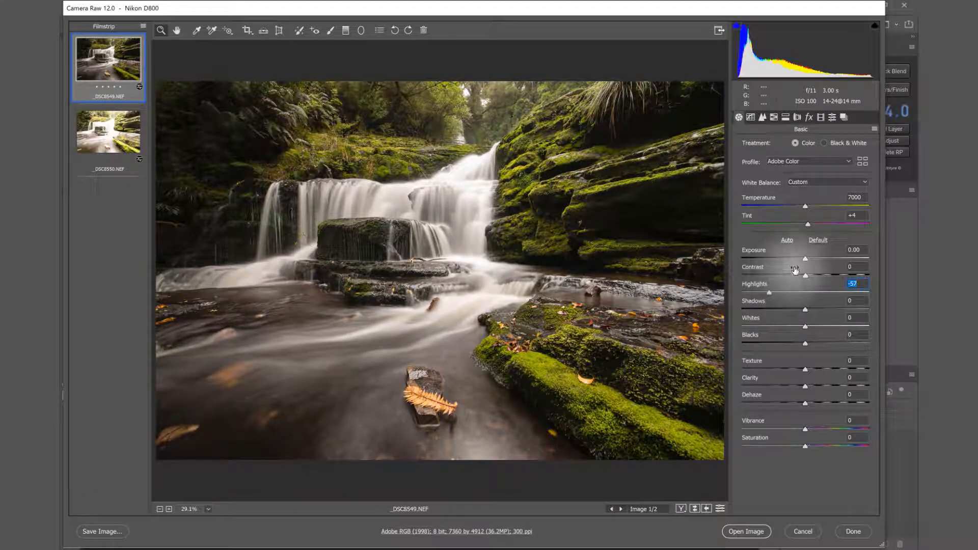
left_click(809, 259)
left_click_drag(810, 261, 811, 261)
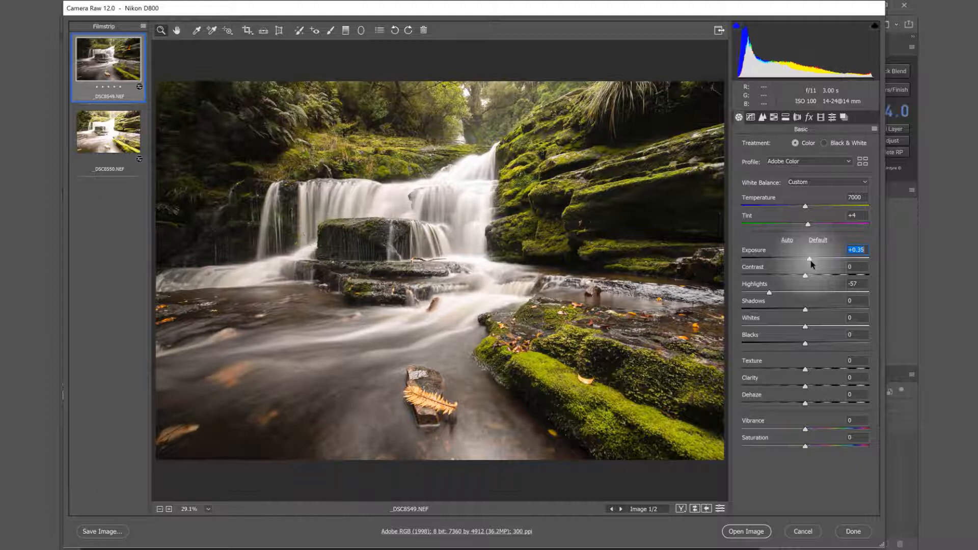
left_click(769, 293)
left_click_drag(761, 292, 758, 291)
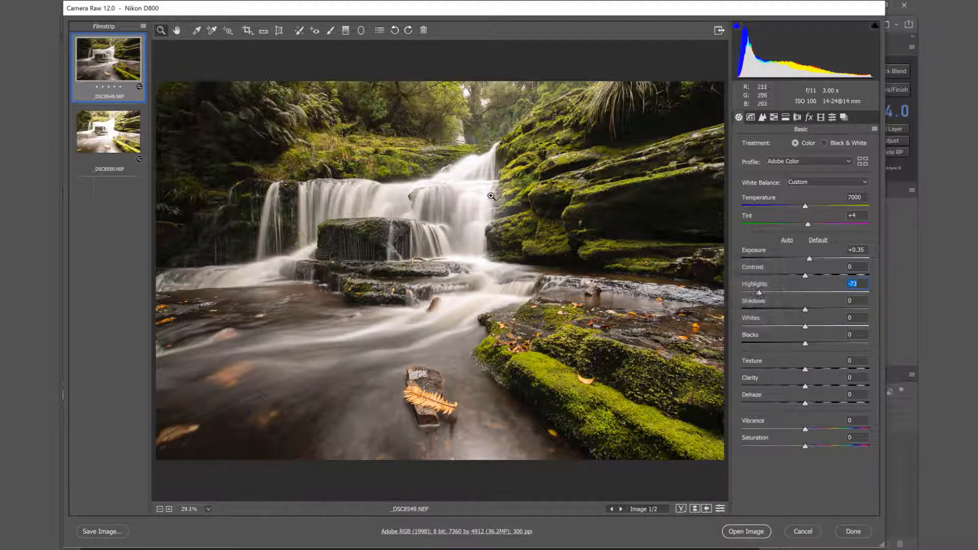
Enable chromatic aberration removal and lens profile corrections for both images, and open them as smart objects.
left_click(103, 139, "shift")
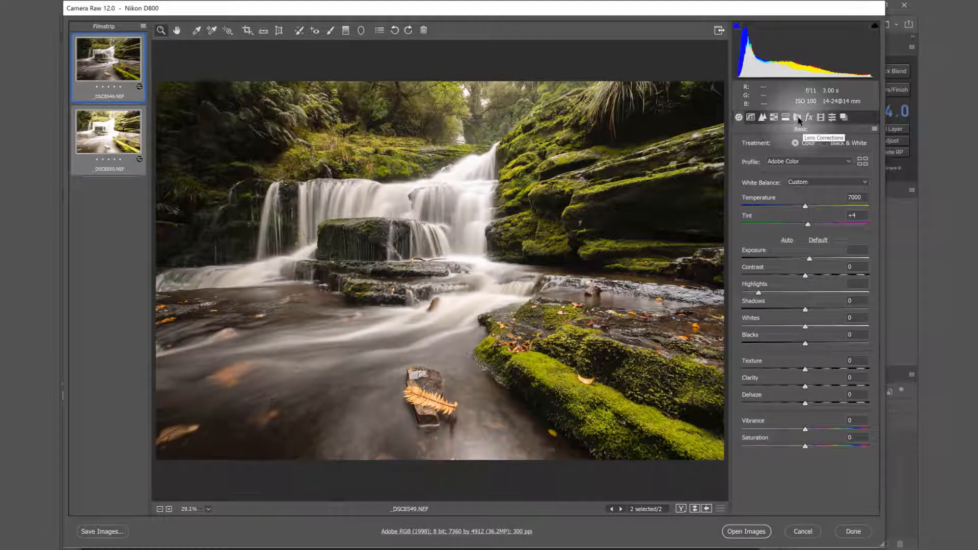
left_click(798, 118)
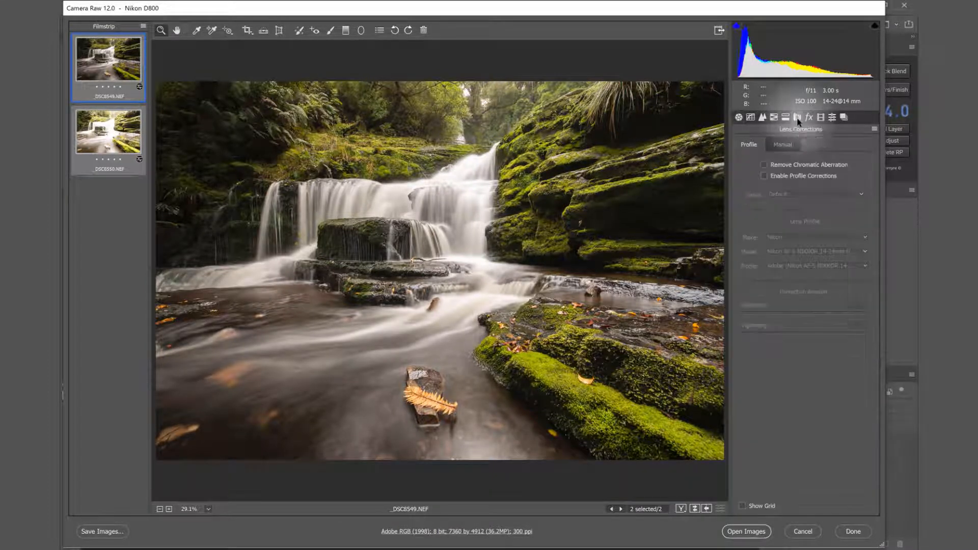
left_click(765, 167)
left_click(764, 176)
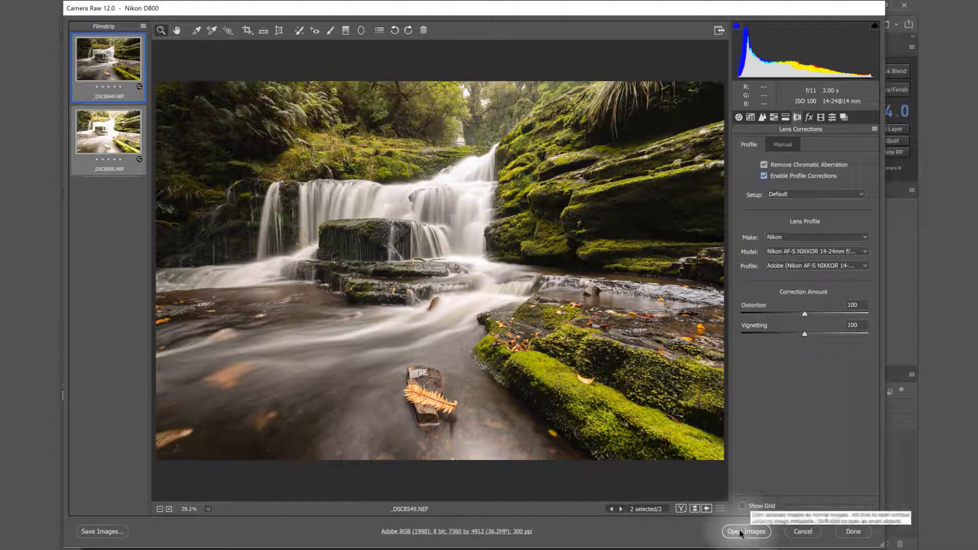
key("shift")
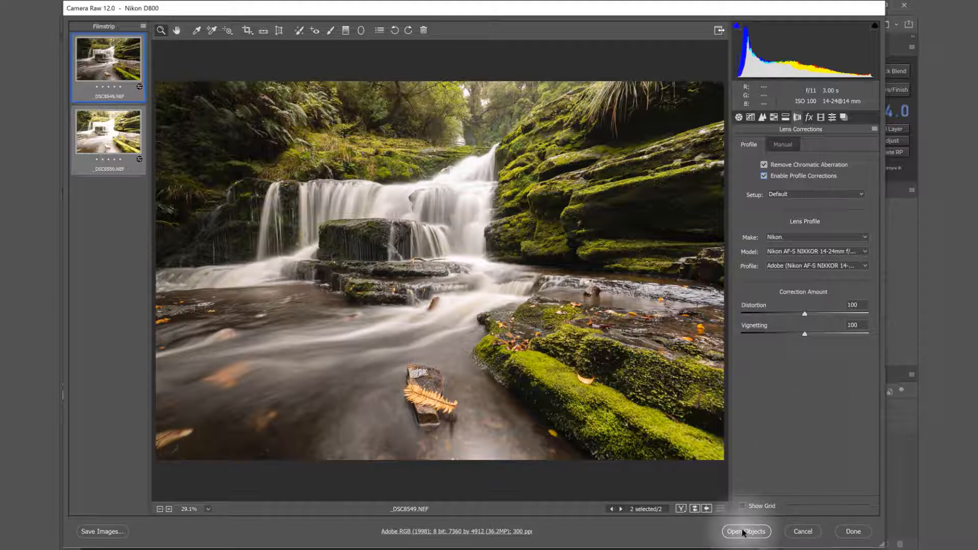
left_click(745, 531, "shift")
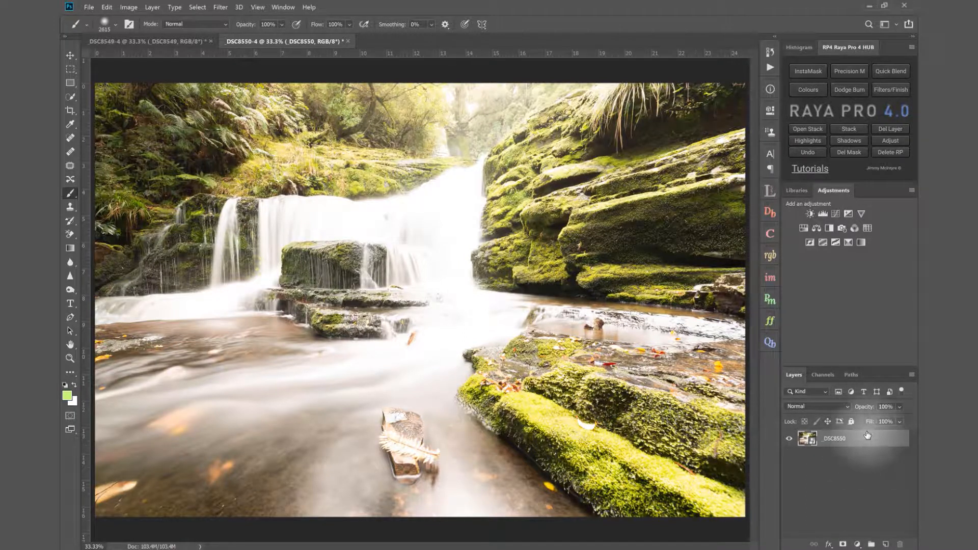
Stack the two open images as layers in one document, with _DSC8550 above _DSC8549.
left_click(849, 129)
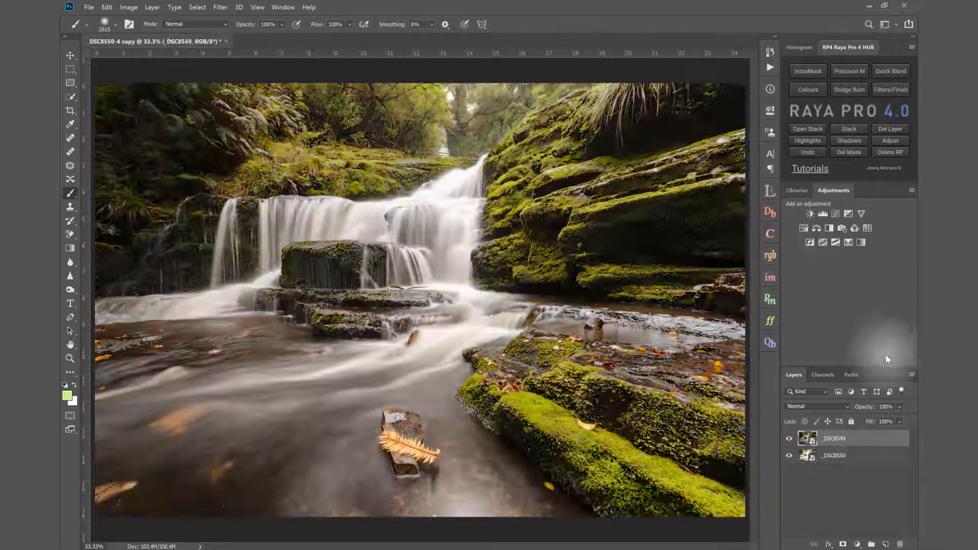
left_click_drag(861, 441, 860, 464)
left_click(861, 439)
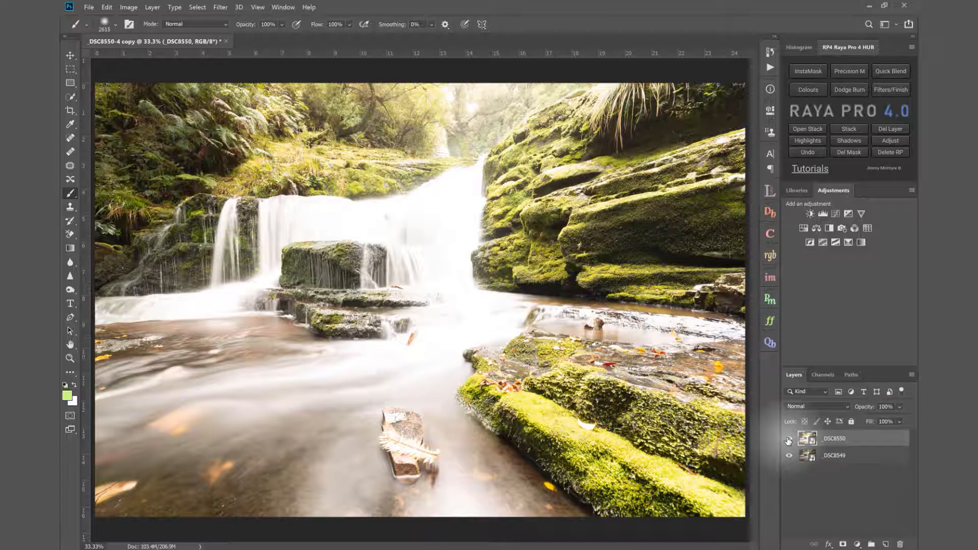
left_click(789, 439)
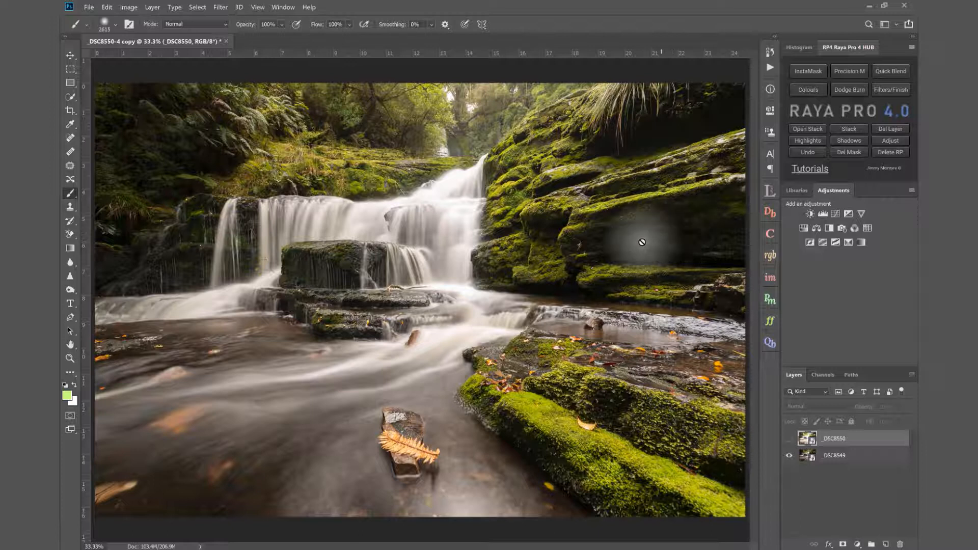
left_click(769, 192)
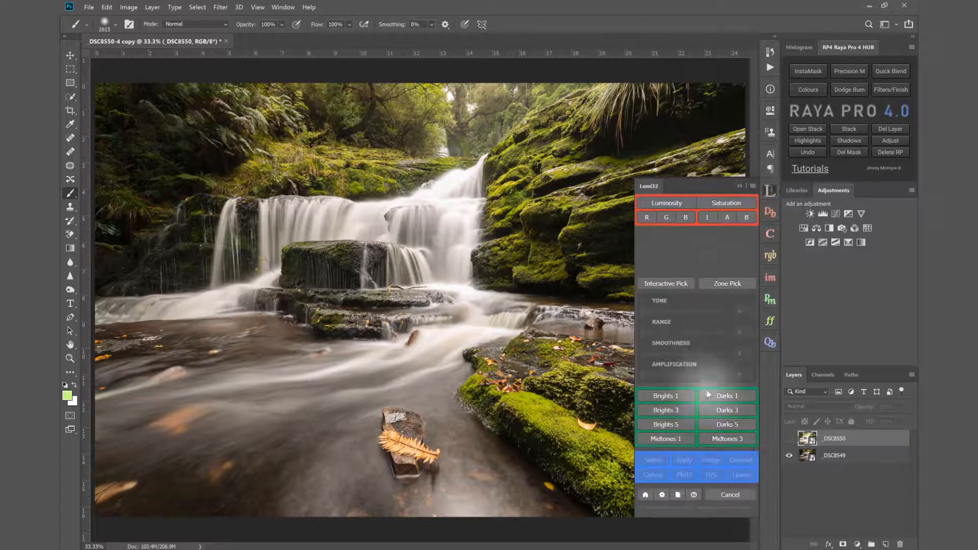
left_click(710, 410)
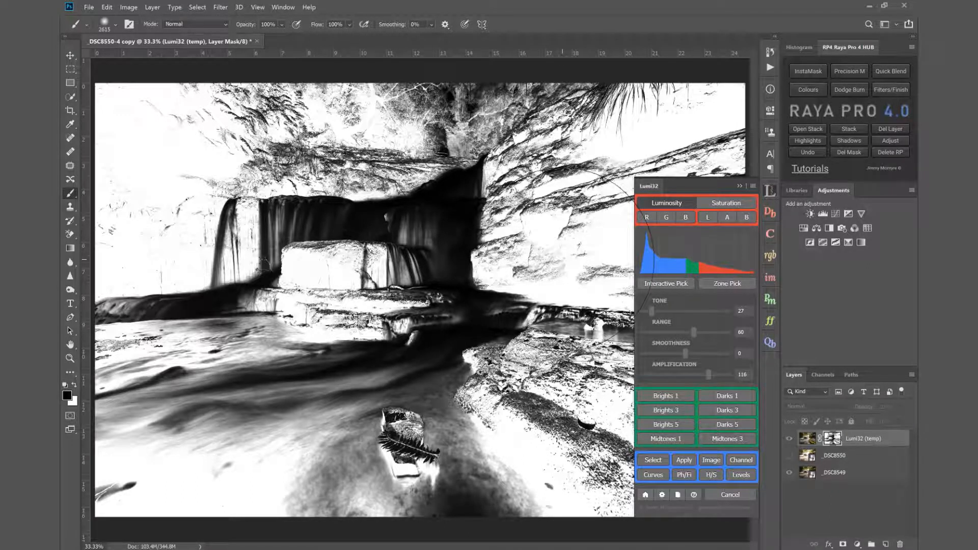
left_click(733, 428)
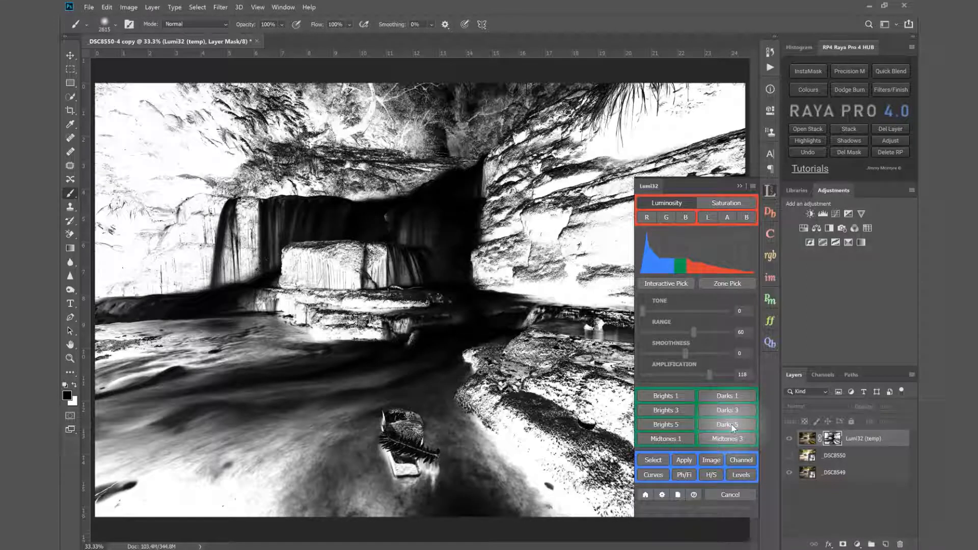
left_click_drag(693, 332, 671, 337)
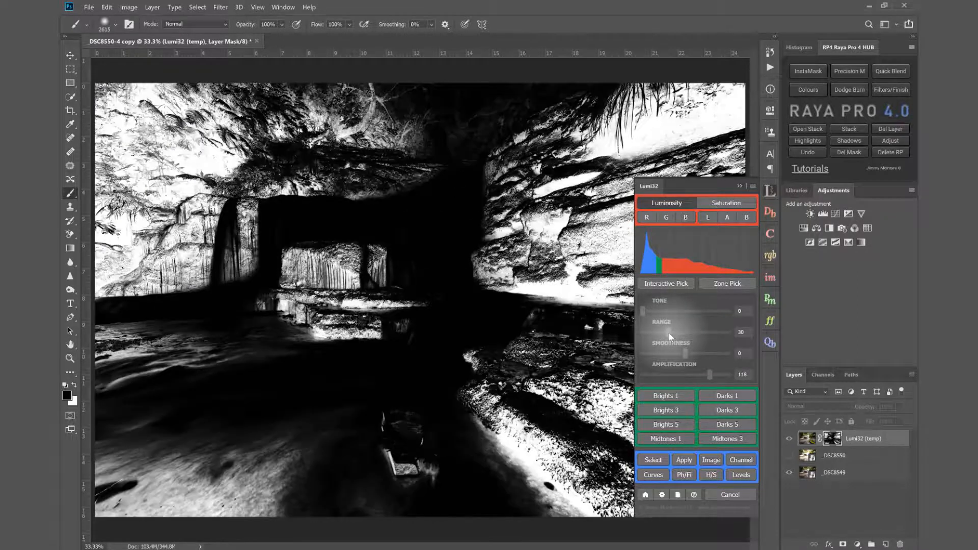
left_click(729, 495)
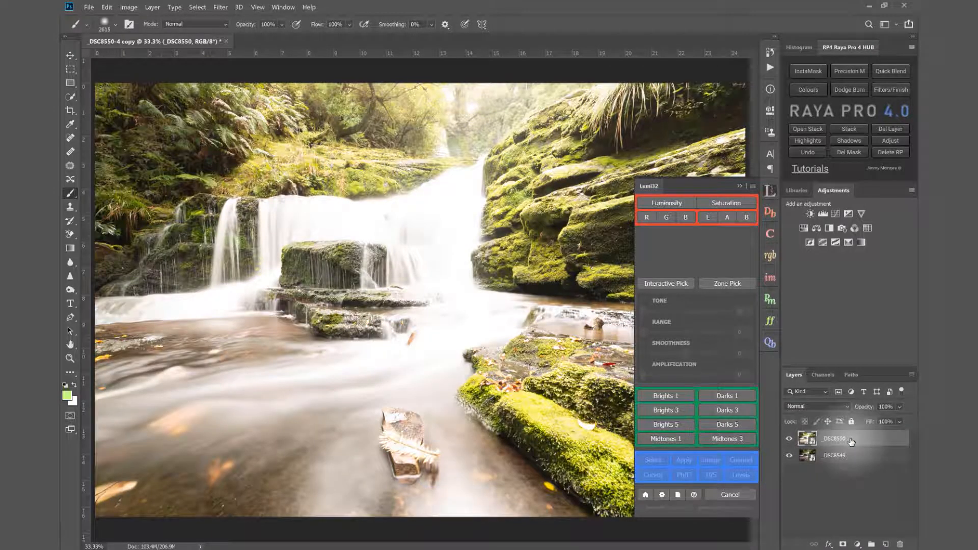
left_click(738, 187)
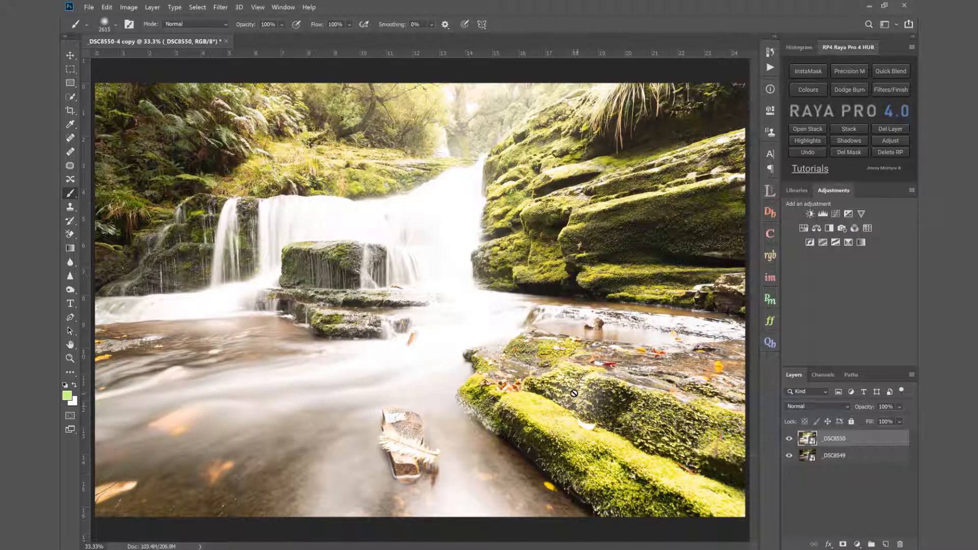
Preview the Darks 1 and Darks 3 luminosity masks of the _DSC8550 layer, and settle on Darks 5.
left_click(772, 192)
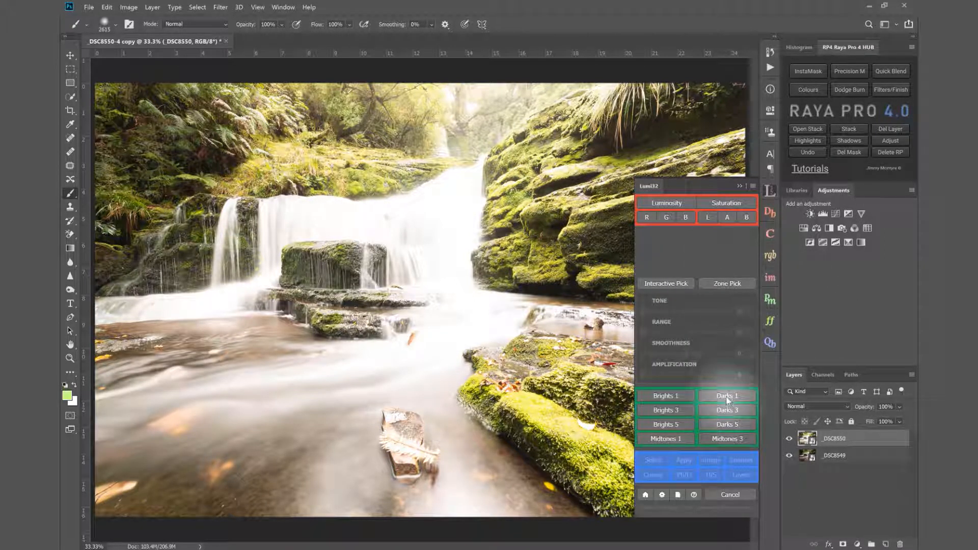
left_click(726, 396)
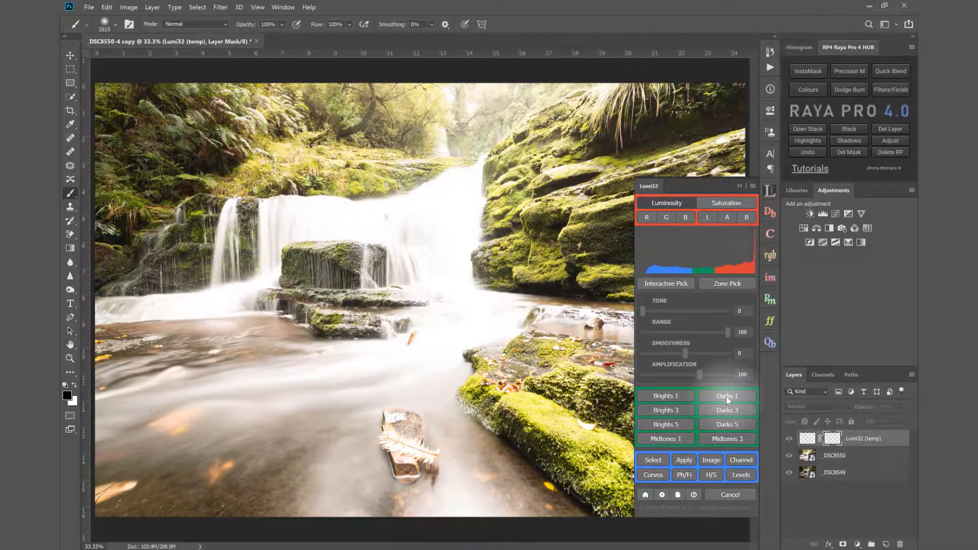
left_click(727, 410)
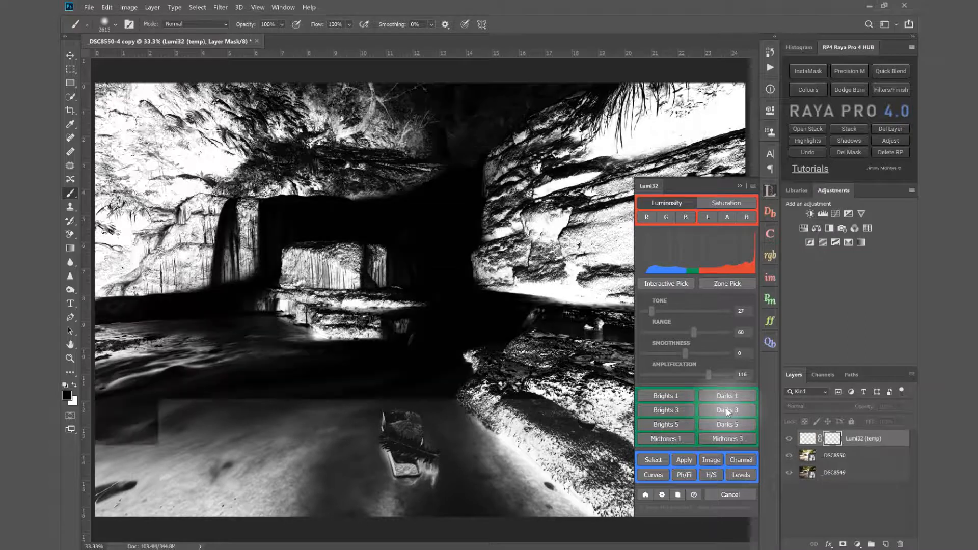
left_click(727, 424)
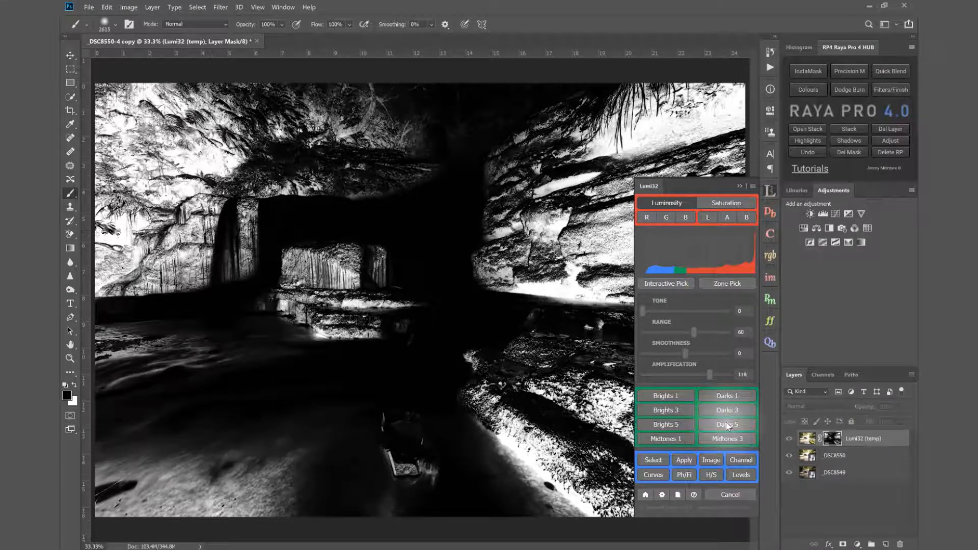
left_click(536, 334)
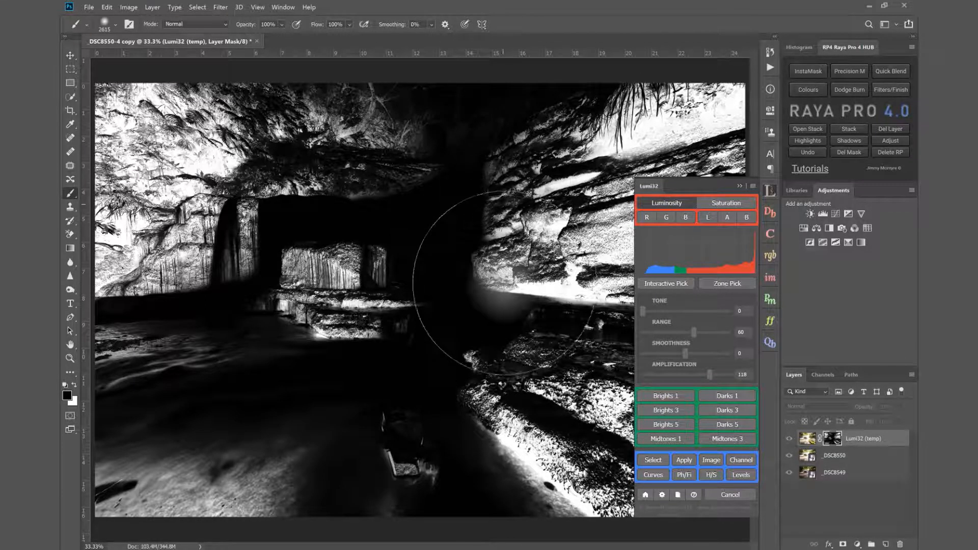
Refine the darks mask to range 43, smoothness 11 and amplification 150, and apply it as the _DSC8550 layer mask.
left_click(678, 333)
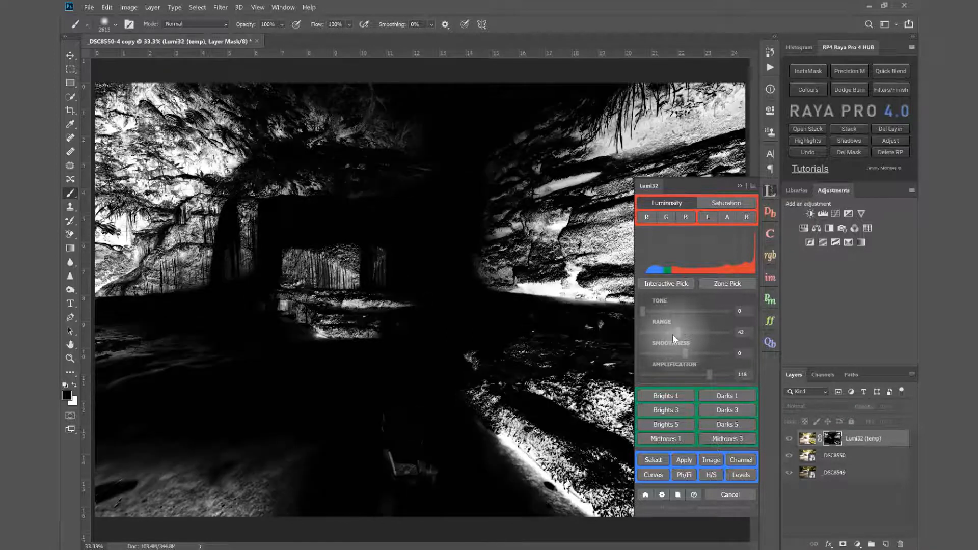
left_click(673, 335)
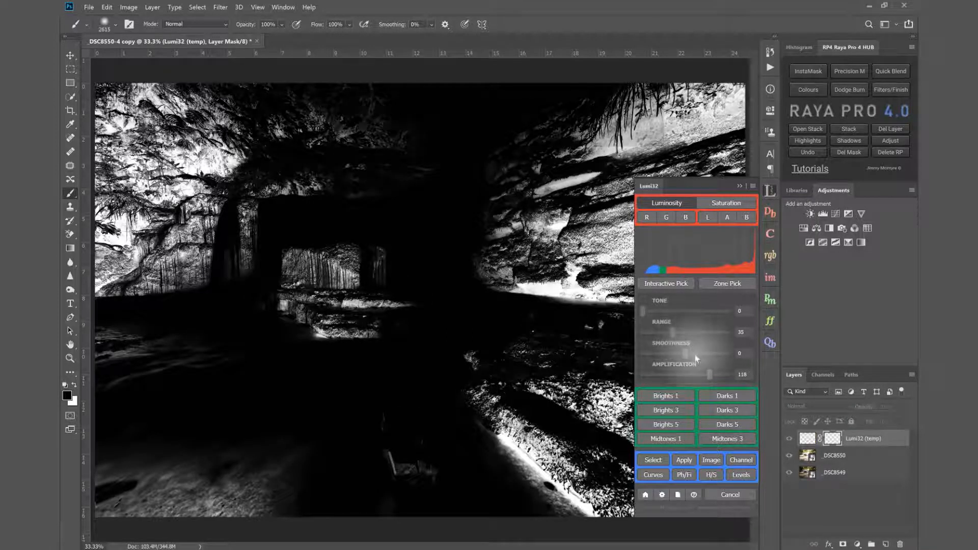
left_click(703, 353)
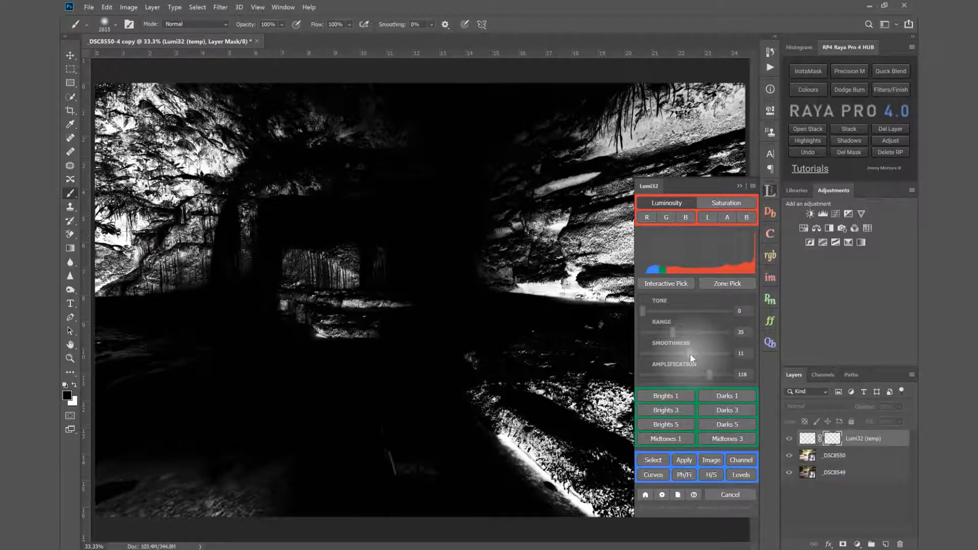
left_click(690, 354)
left_click(735, 375)
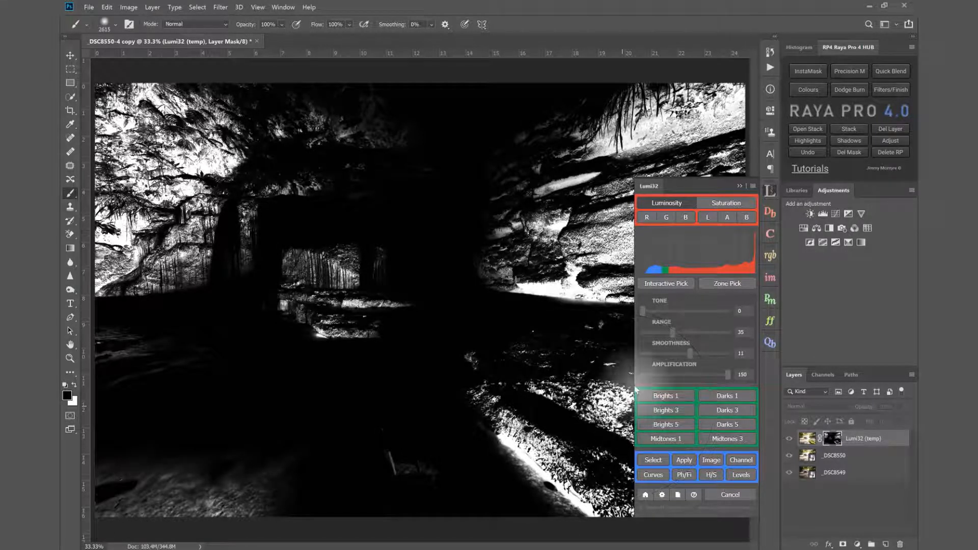
left_click(679, 331)
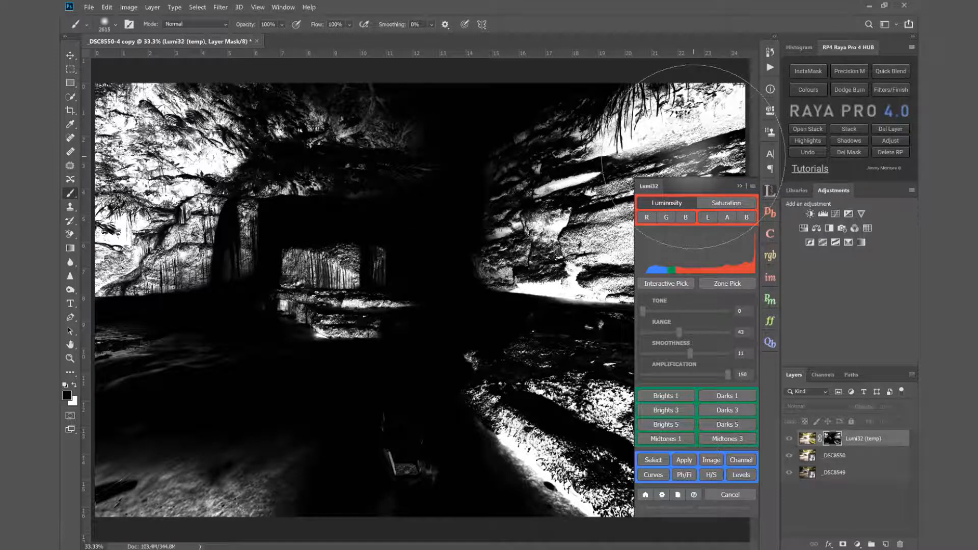
left_click(686, 462)
Compare the blend with _DSC8550 hidden and shown, and lower that layer's opacity to 38%.
left_click(790, 439)
left_click(790, 439)
left_click(790, 440)
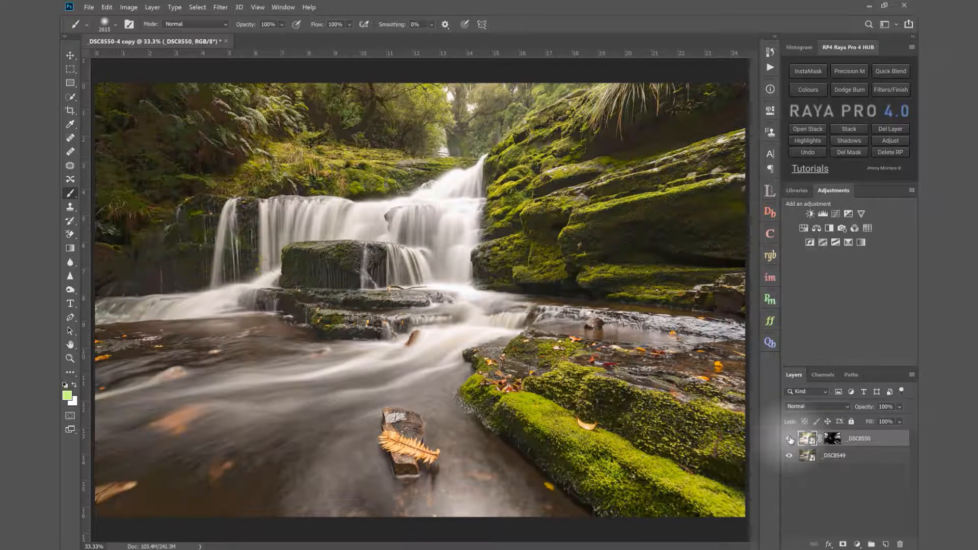
left_click(790, 439)
left_click(790, 440)
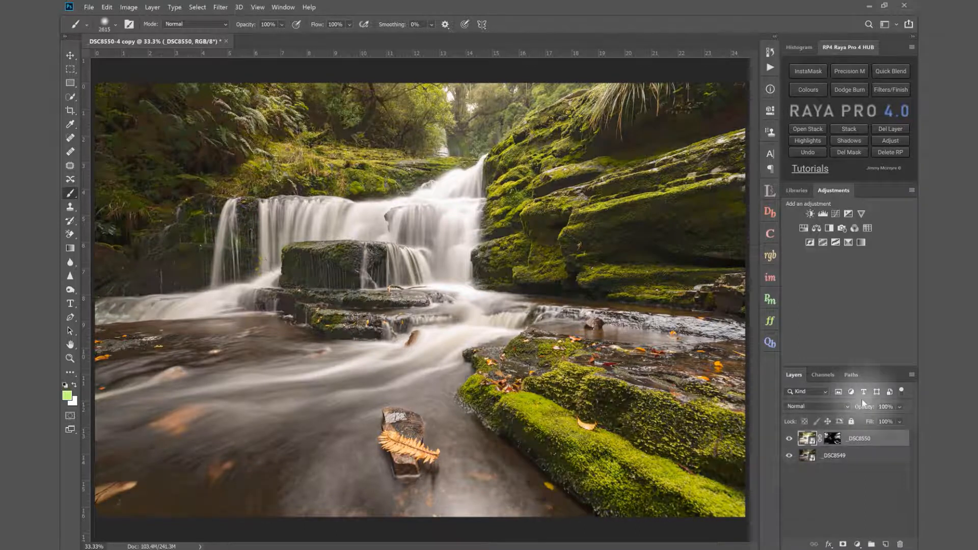
left_click_drag(869, 410, 836, 407)
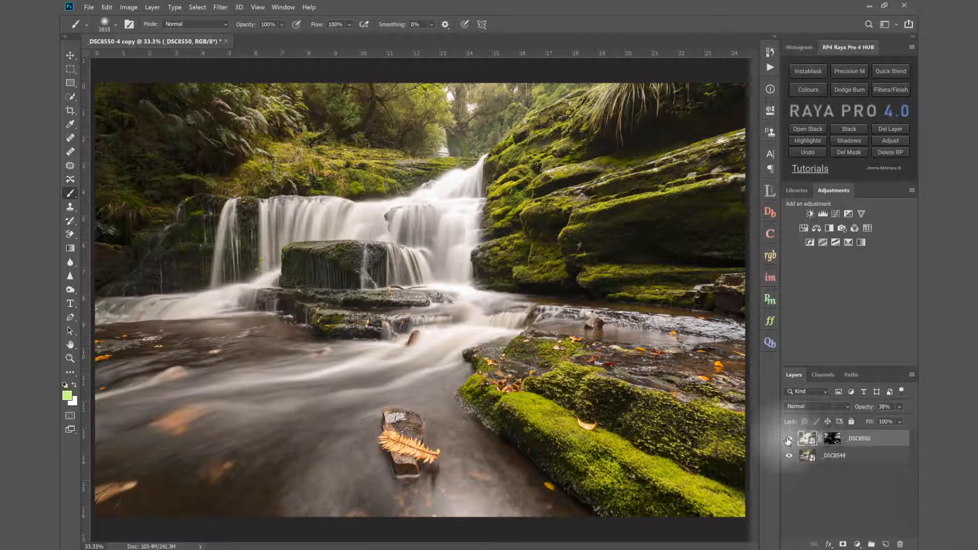
Examine the shadow areas around the frame by repeatedly hiding and showing the reduced-opacity _DSC8550 layer.
left_click(789, 440)
left_click(789, 440)
left_click(788, 440)
left_click(789, 440)
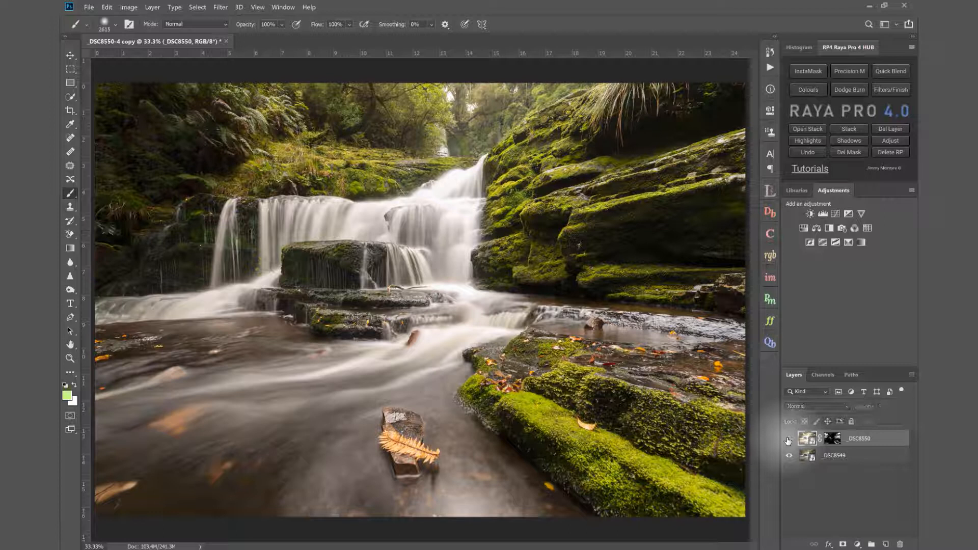
left_click(788, 440)
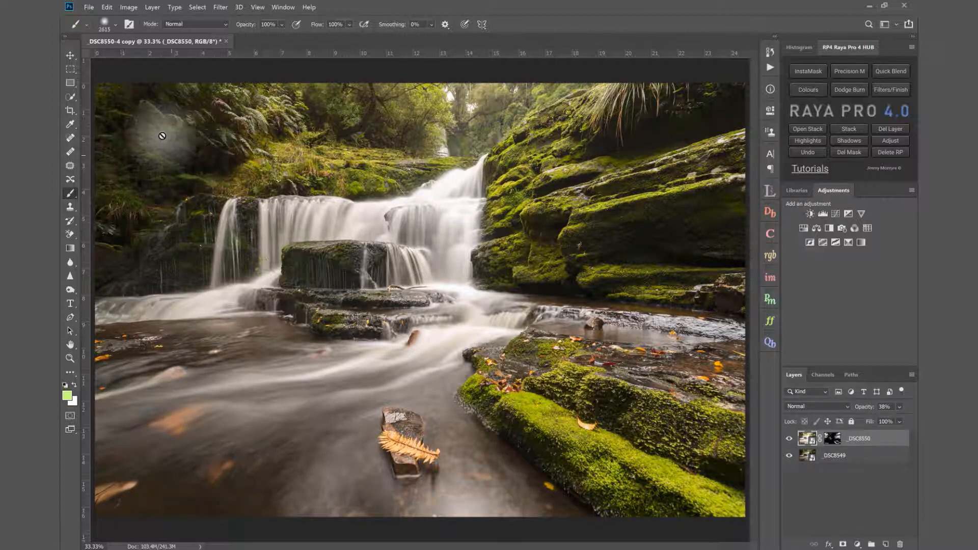
left_click(790, 440)
left_click(790, 439)
left_click(790, 440)
left_click(789, 440)
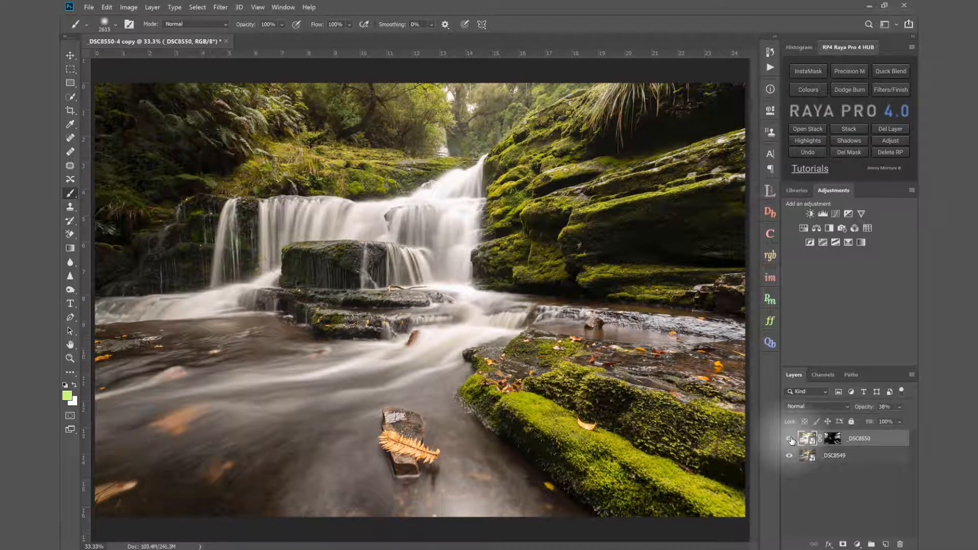
left_click(789, 440)
left_click(789, 440)
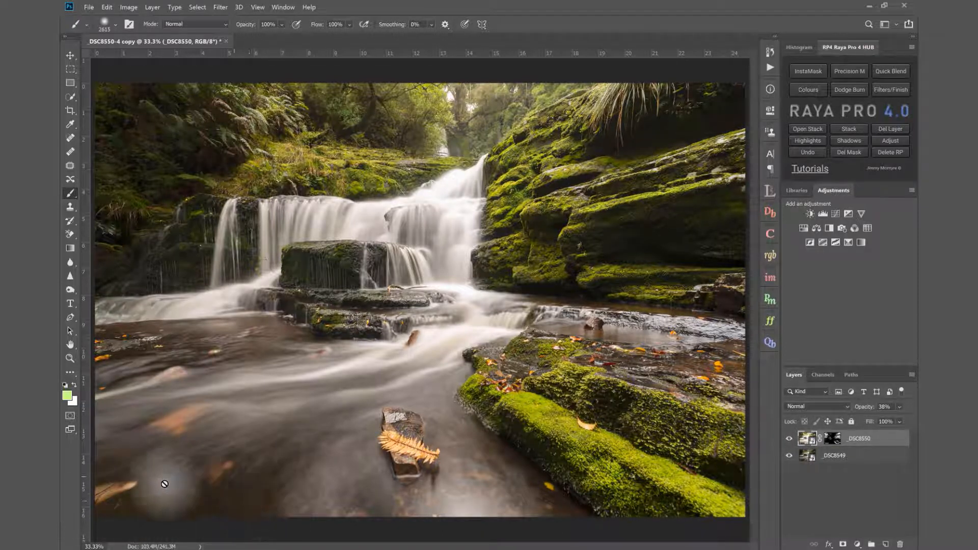
left_click(790, 440)
left_click(790, 439)
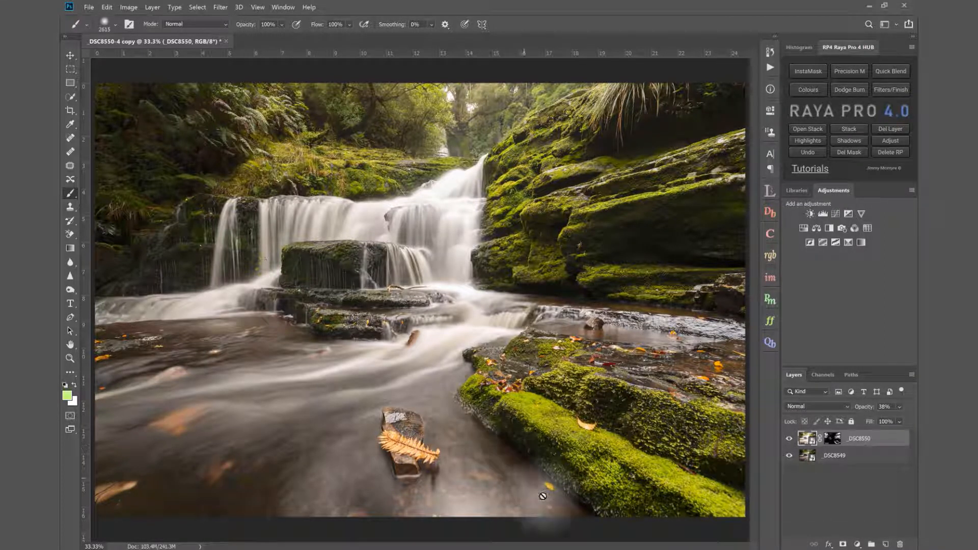
left_click(789, 439)
left_click(789, 440)
left_click(788, 440)
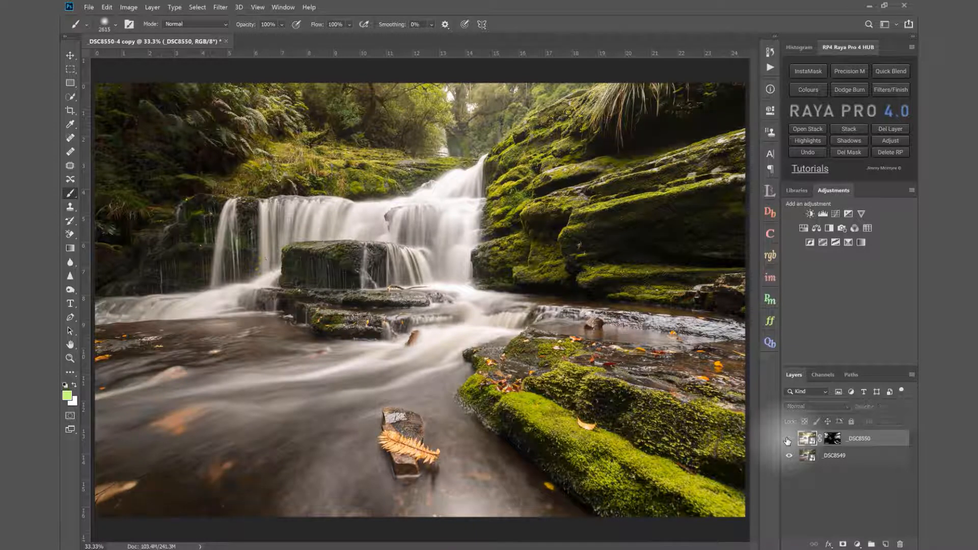
left_click(788, 440)
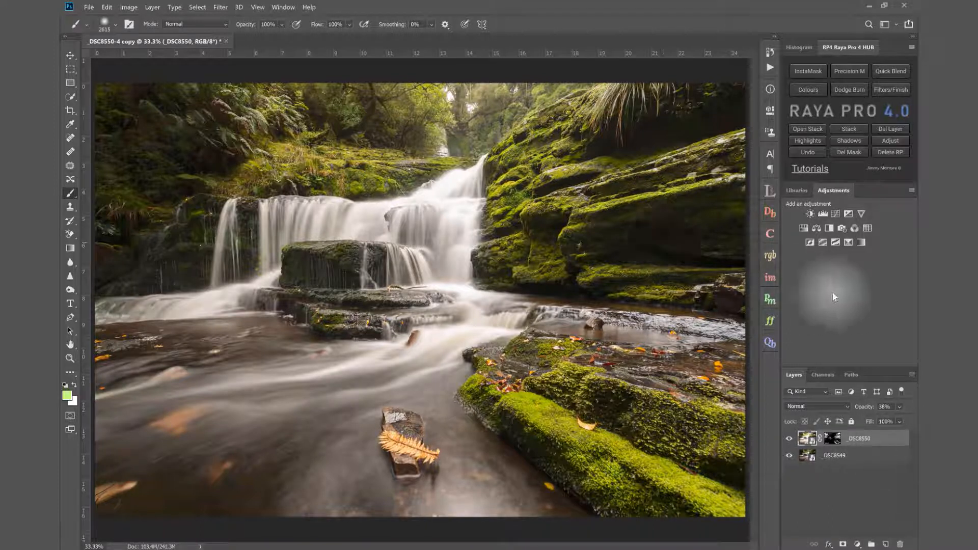
Generate midtones luminosity masks of the blended image, comparing Midtones 1 with Midtones 3 and choosing Midtones 1.
left_click(769, 191)
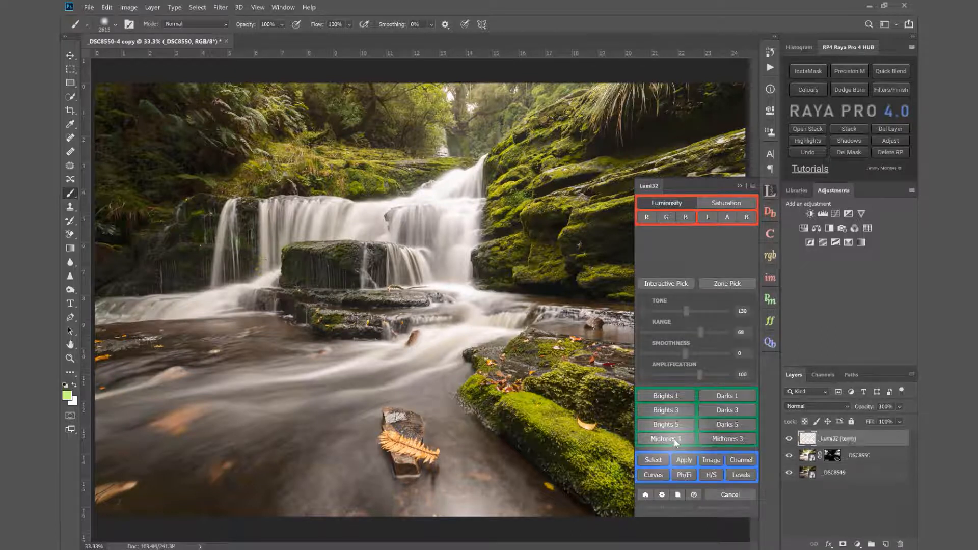
left_click(665, 439)
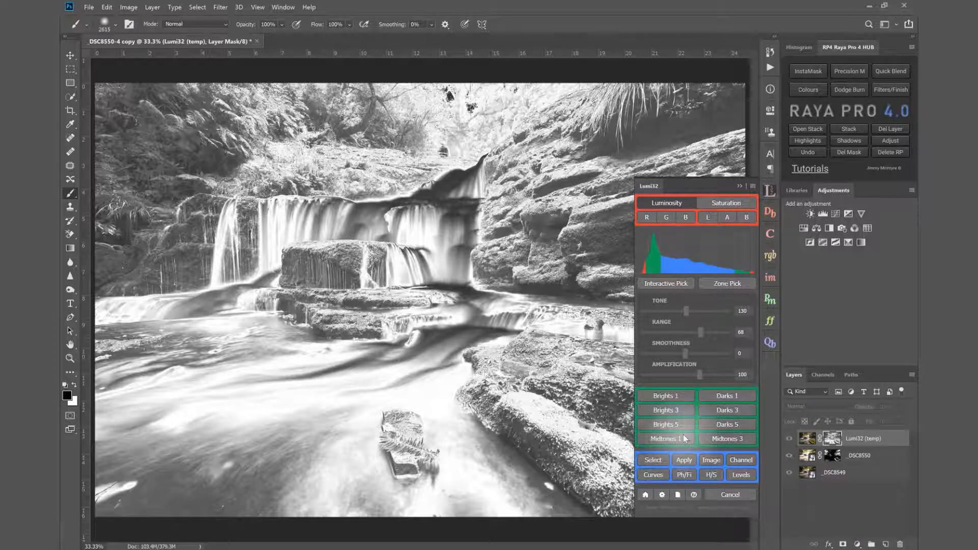
left_click(711, 436)
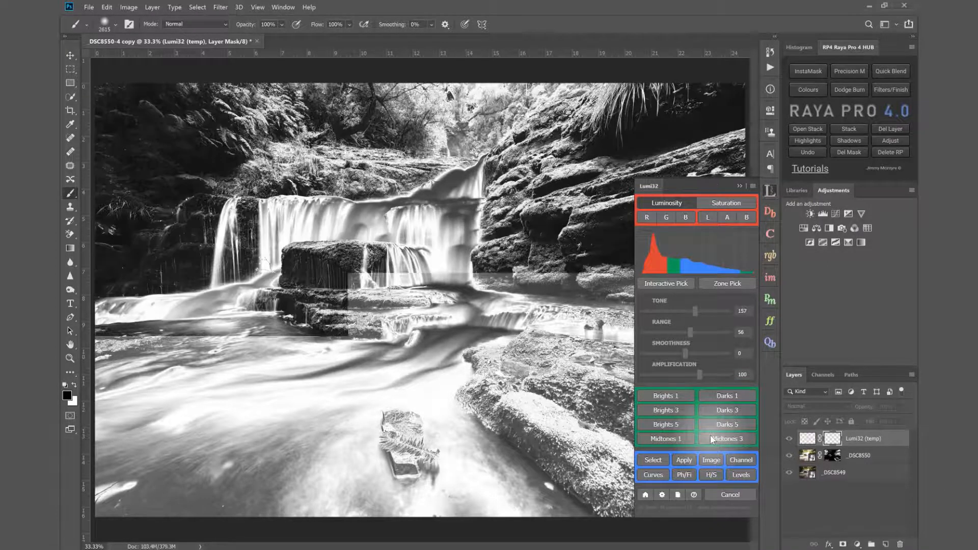
left_click(672, 436)
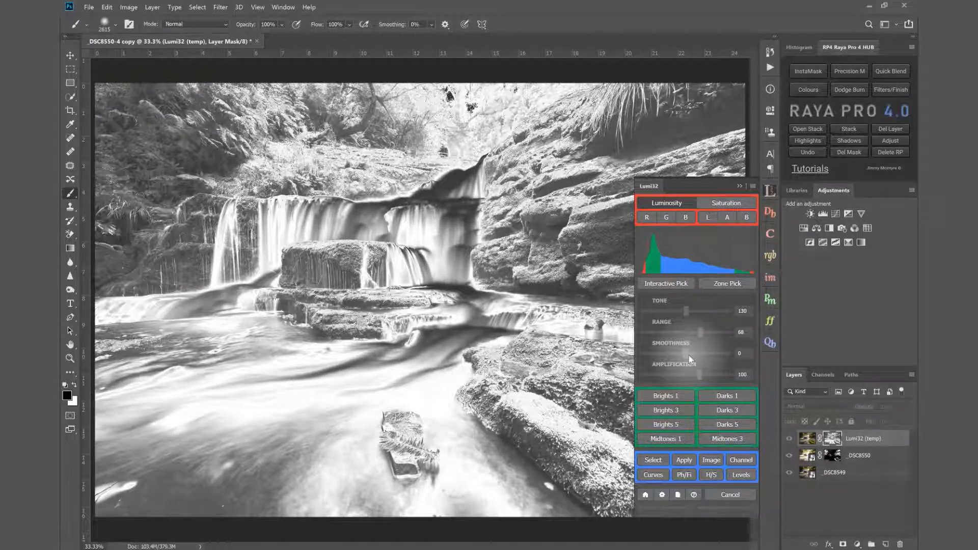
Set the midtones mask's smoothness to 71 and range to 50, and create a Curves adjustment layer from it.
left_click_drag(688, 359, 693, 333)
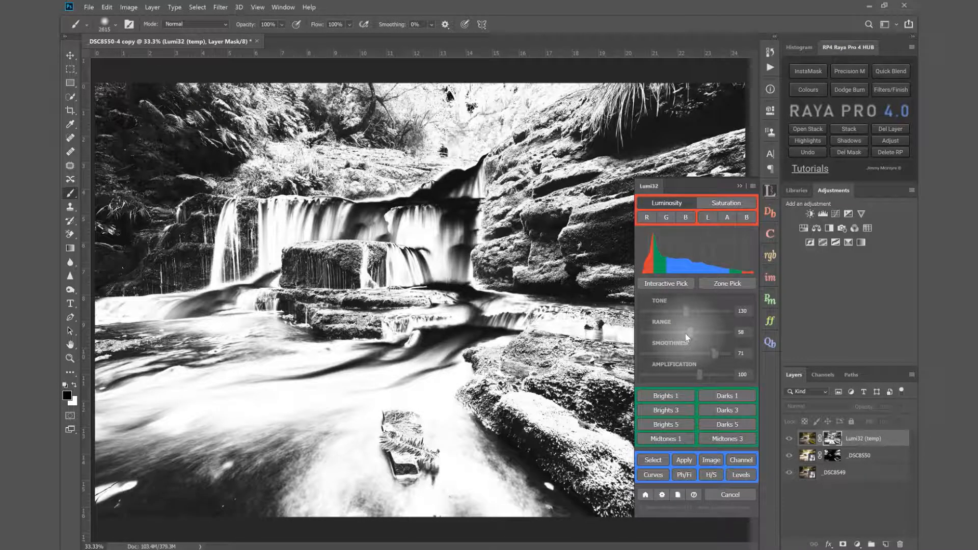
left_click(685, 334)
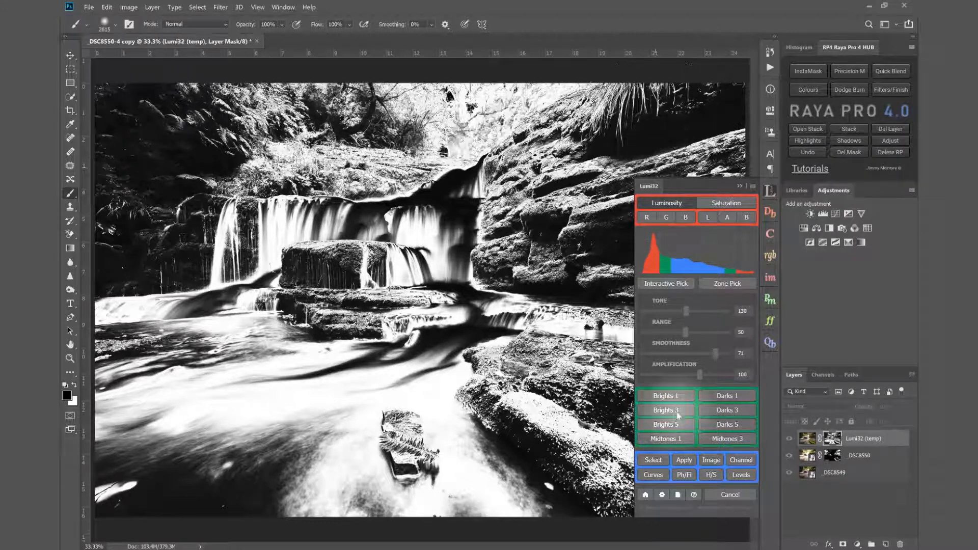
left_click(653, 476)
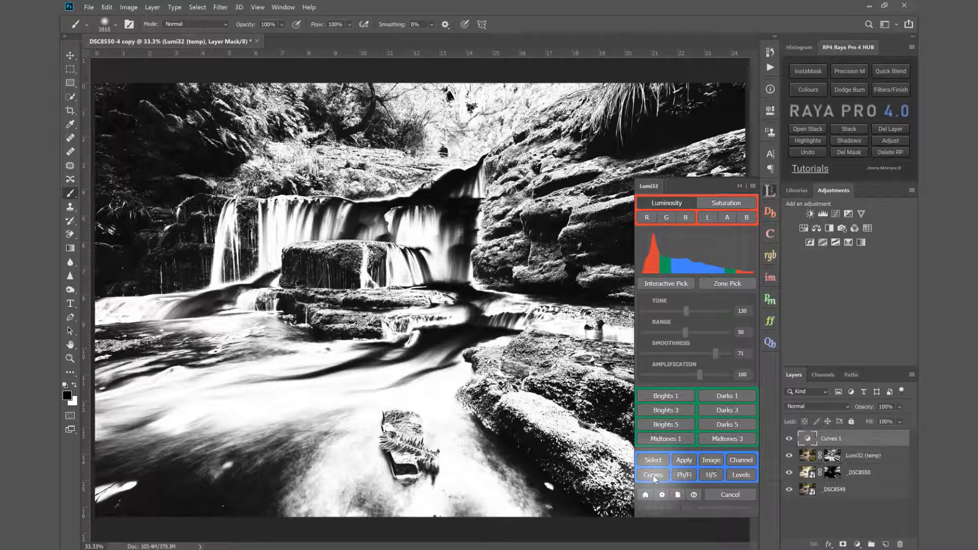
Open the masked Curves adjustment and raise the upper midtones of the RGB curve strongly to brighten the image.
double_click(809, 439)
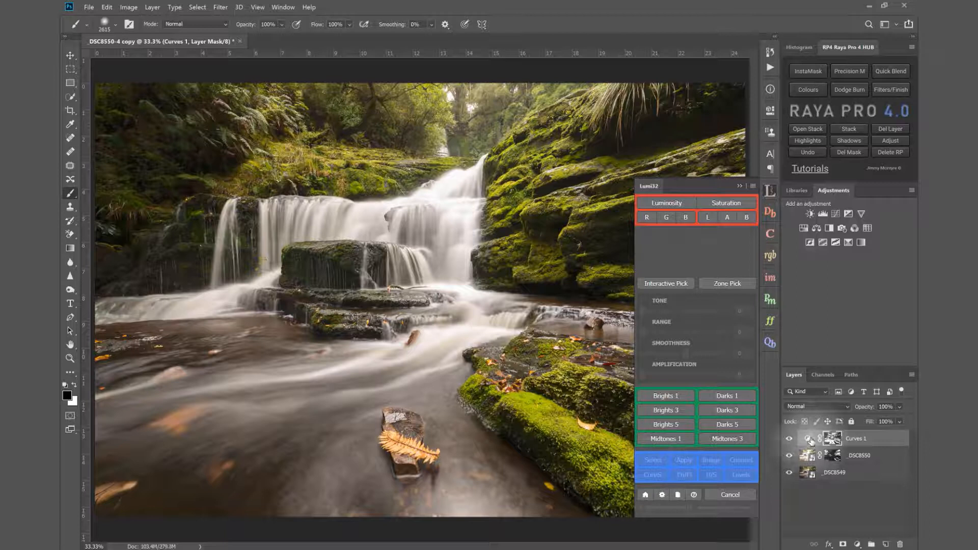
left_click_drag(722, 185, 723, 183)
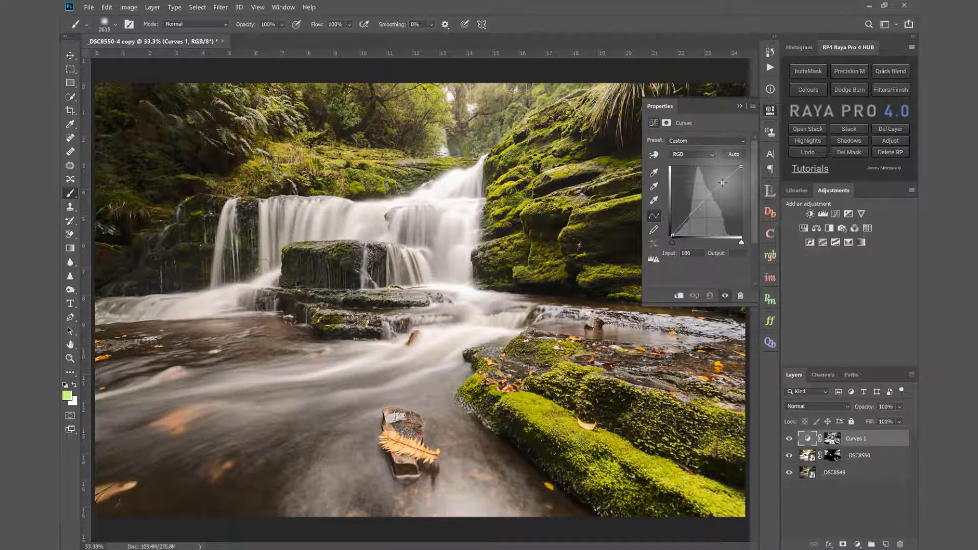
left_click_drag(723, 183, 713, 180)
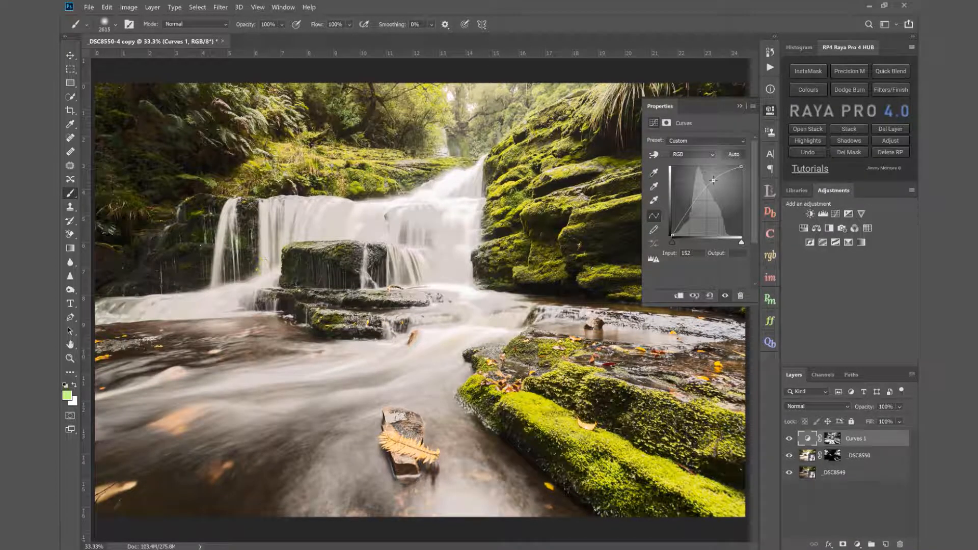
Inspect the waterfall close up with the Curves 1 adjustment on and off, and return to the full image view.
key("z")
left_click_drag(351, 215, 375, 231)
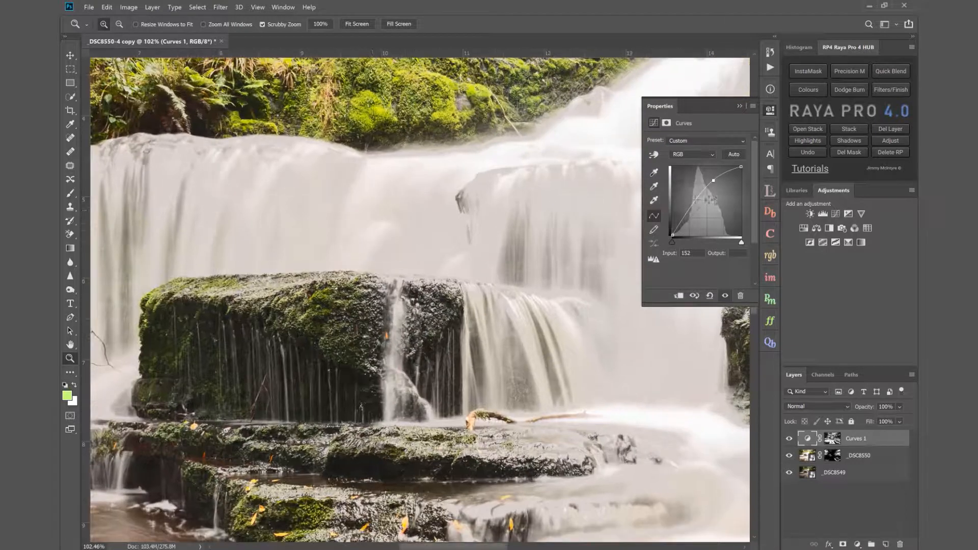
left_click(788, 438)
left_click(788, 438)
left_click(788, 438)
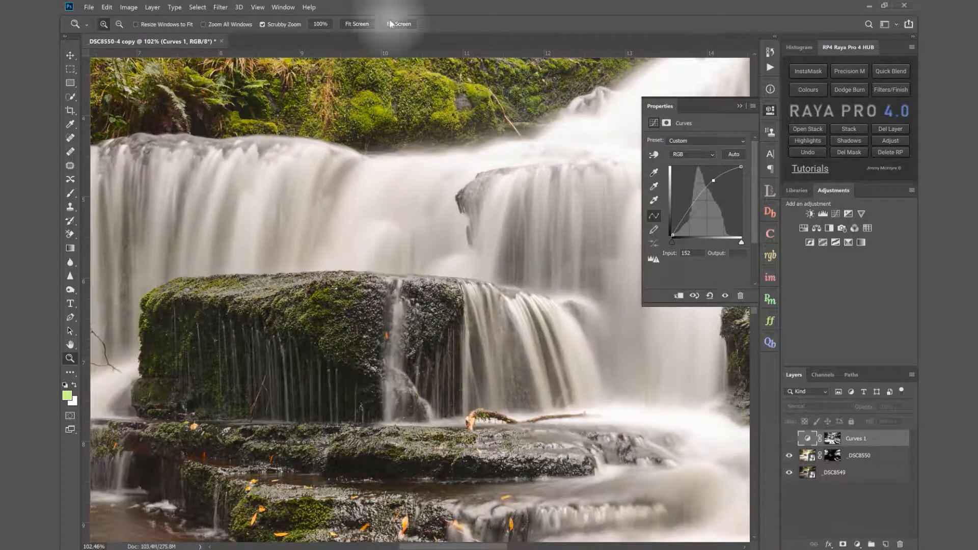
left_click(355, 25)
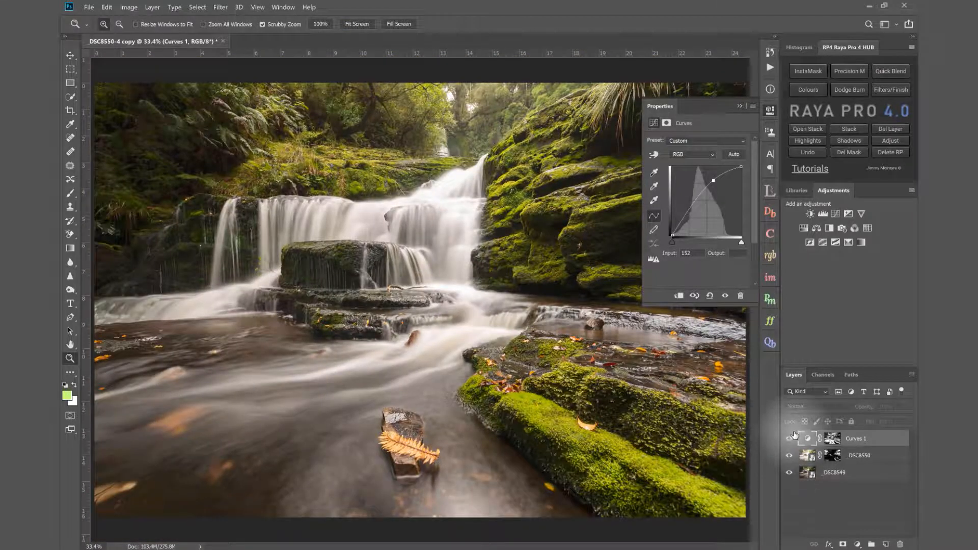
Show the Curves 1 layer again, reduce the curve's upper lift, and add an anchor point in its shadows.
left_click(789, 438)
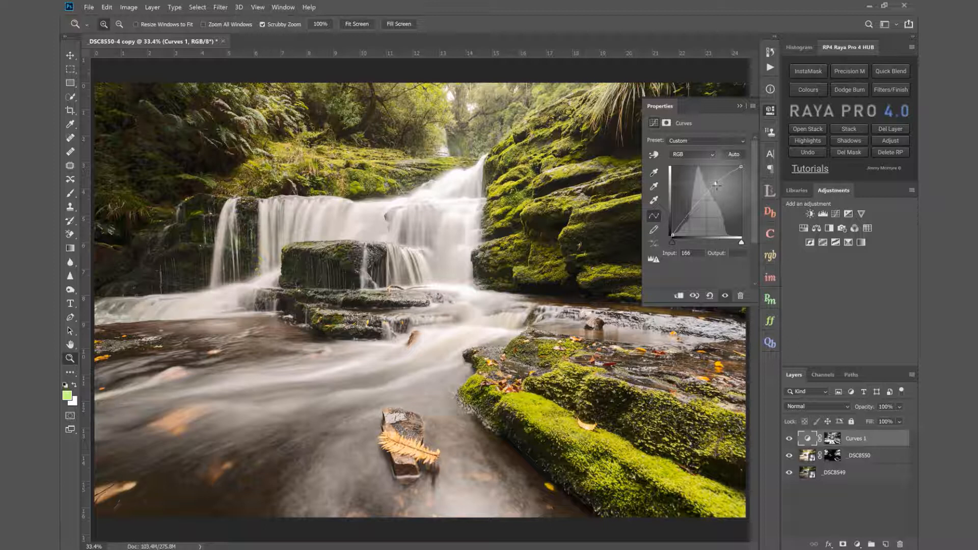
left_click(686, 220)
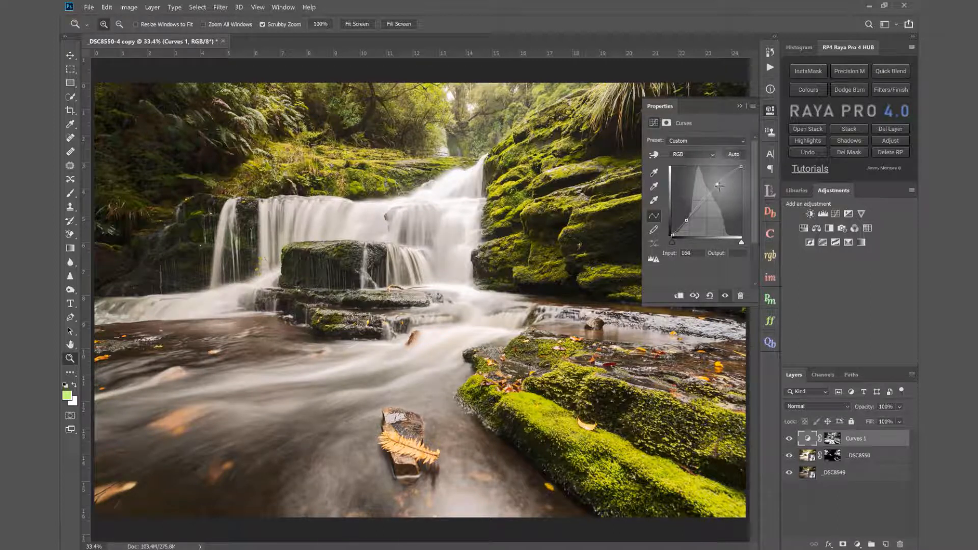
Finish the curve settings and touch up the Curves 1 layer mask with a large soft black brush.
left_click(740, 105)
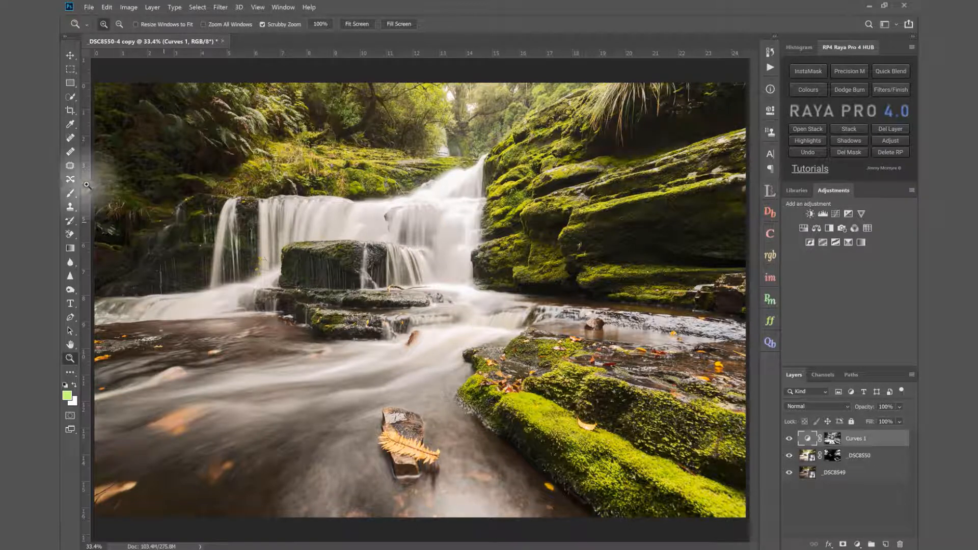
left_click(832, 439)
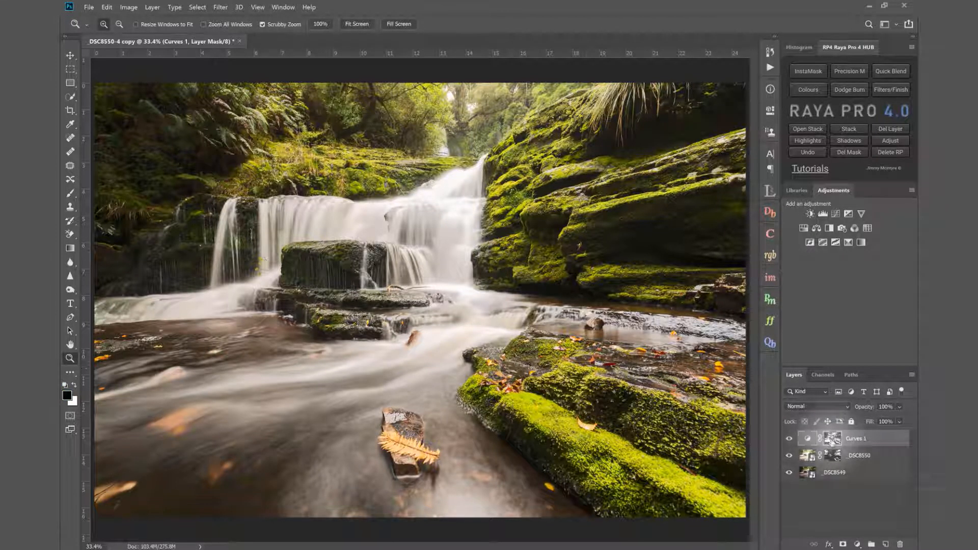
key("ctrl+i")
left_click(71, 194)
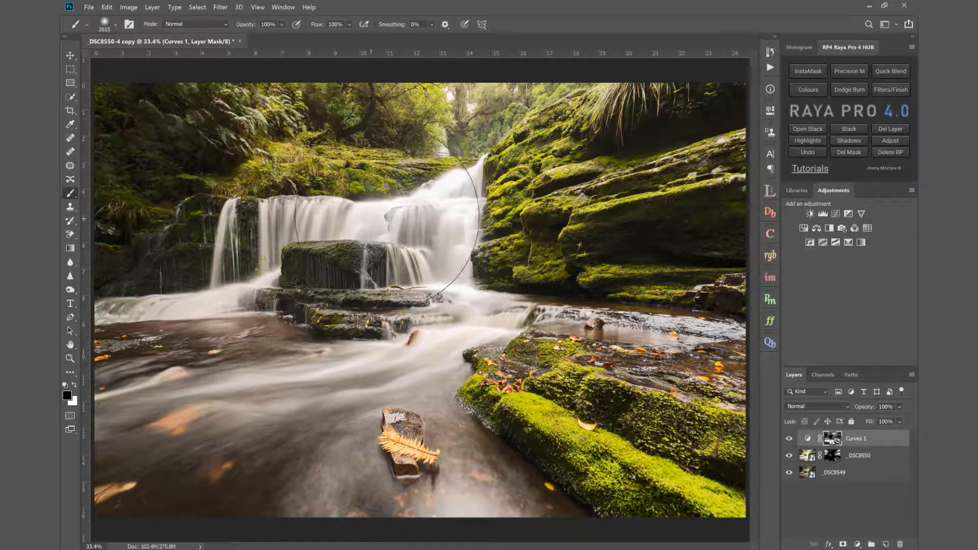
Compare the image with the Curves 1 adjustment hidden and shown.
left_click(790, 440)
left_click(790, 439)
left_click(790, 441)
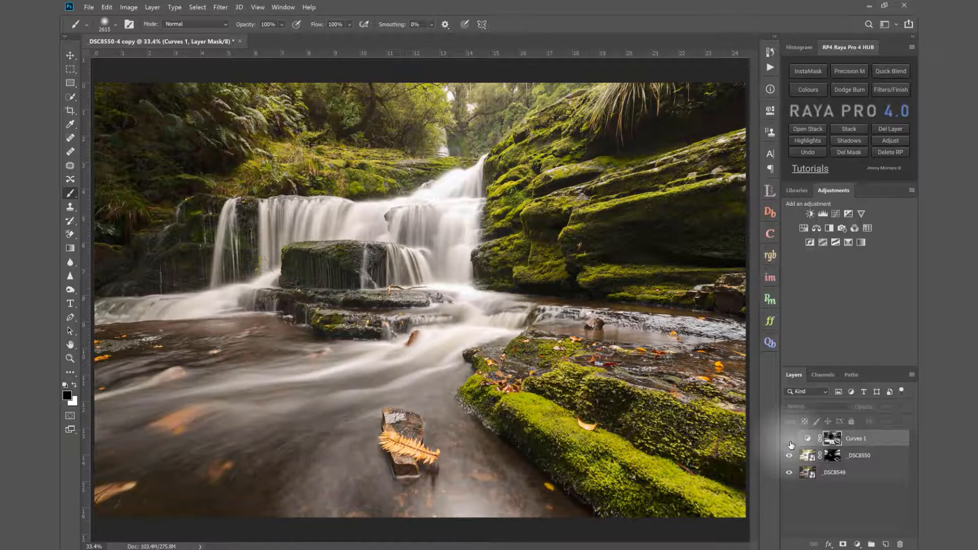
left_click(790, 441)
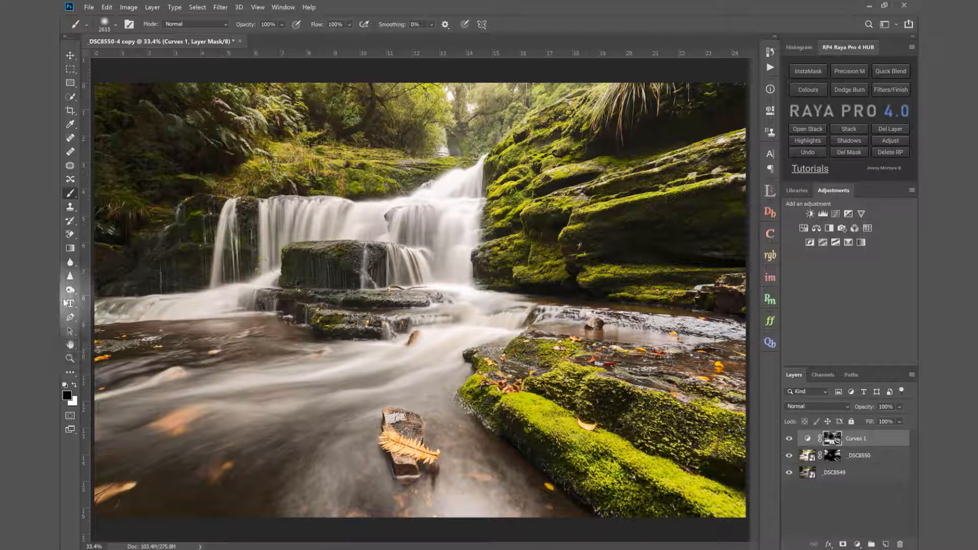
left_click(71, 55)
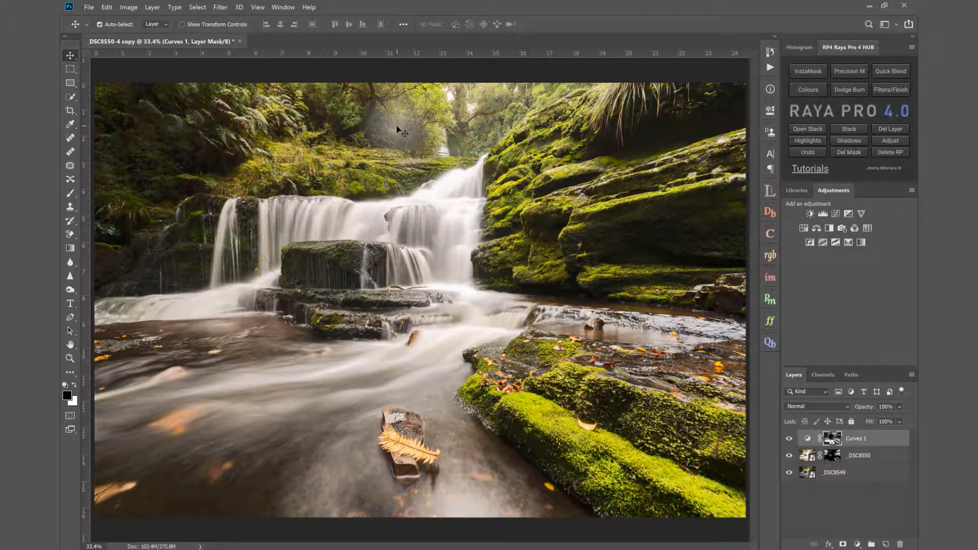
left_click(788, 439)
left_click(789, 439)
left_click(787, 440)
left_click(787, 440)
left_click(787, 440)
left_click(787, 440)
left_click(786, 441)
left_click(786, 441)
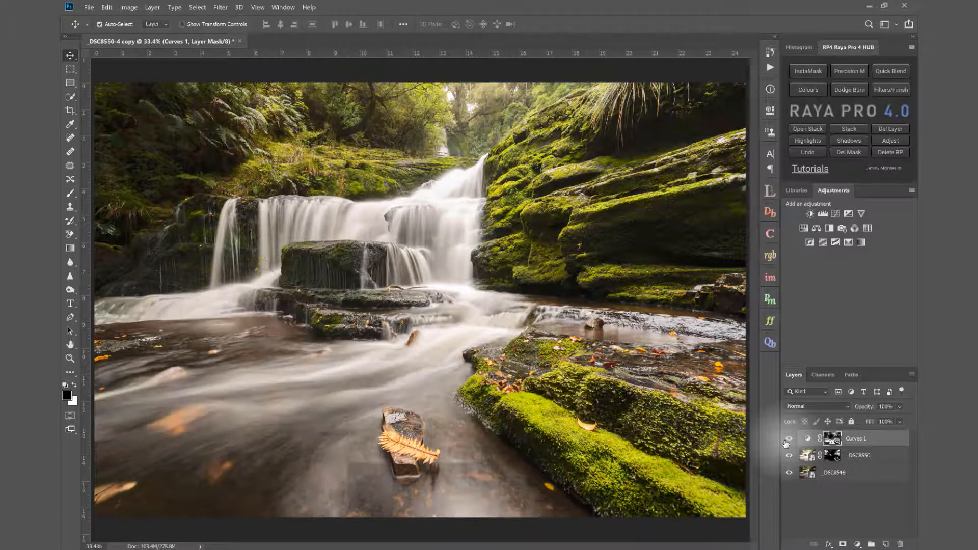
left_click(786, 441)
left_click(787, 442)
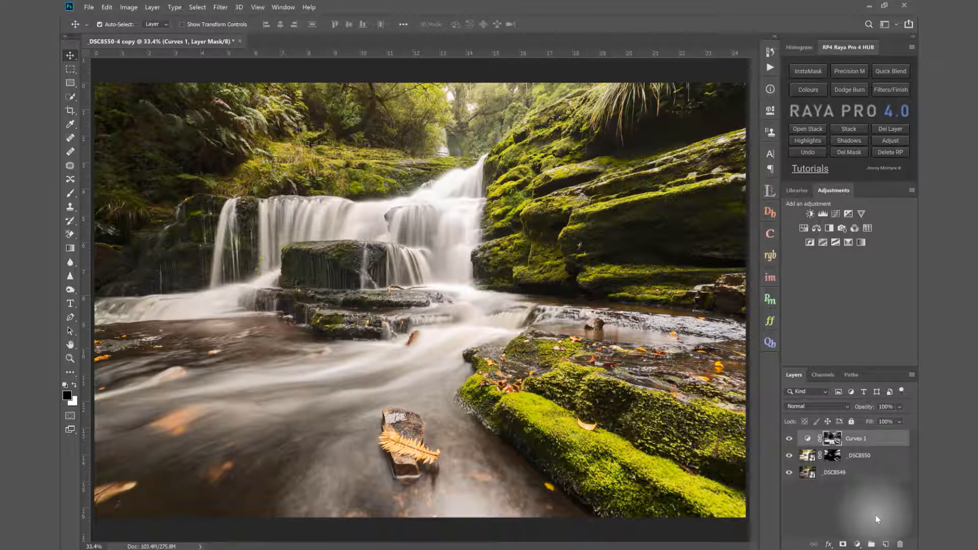
Add a new empty layer above Curves 1 and set its blend mode to Soft Light.
left_click(885, 545)
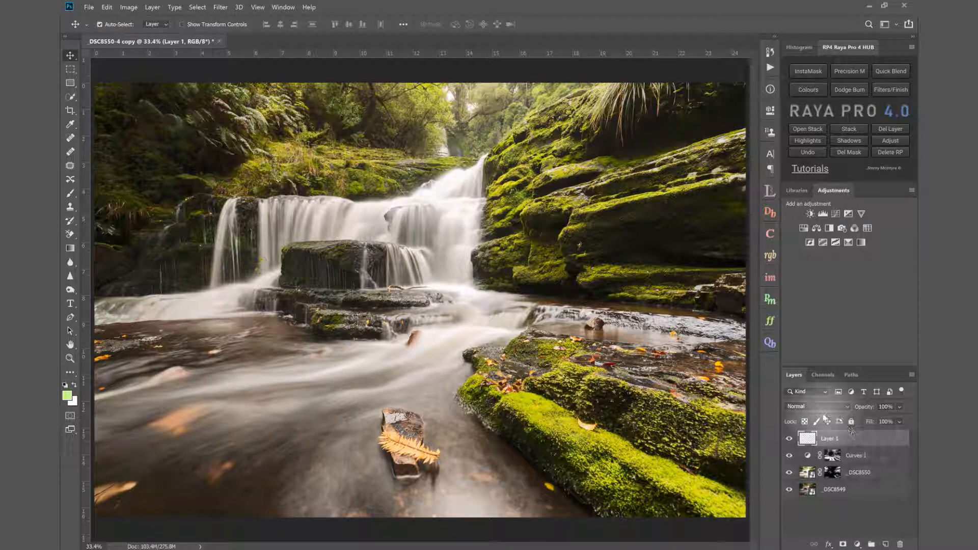
left_click(819, 409)
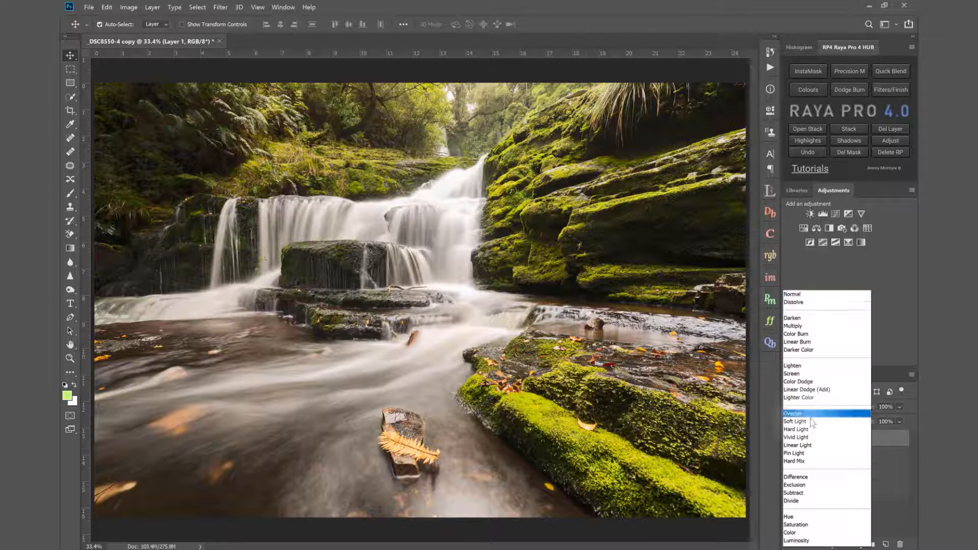
left_click(811, 412)
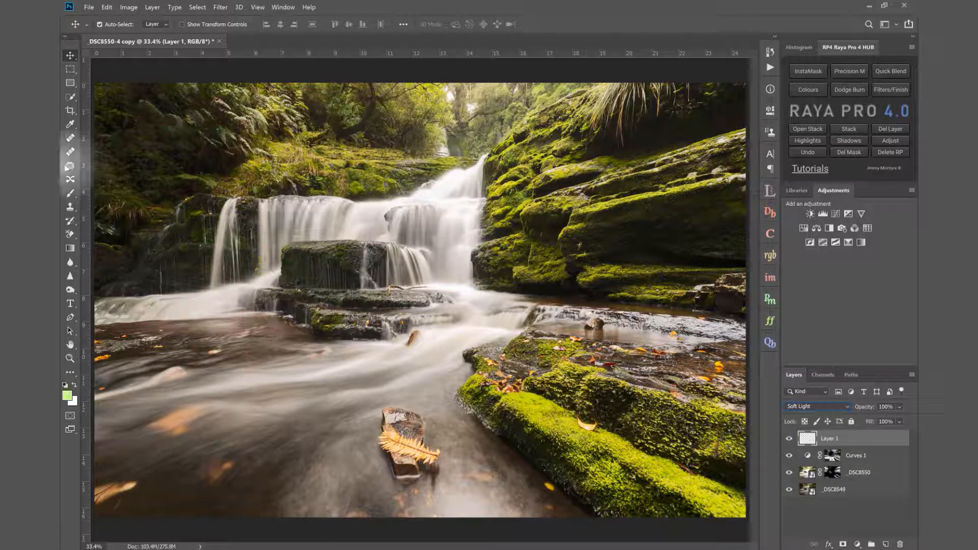
Paint a light green (#dbff86) glow on Layer 1 above the waterfall with a soft brush of size 3472.
left_click(70, 193)
left_click_drag(355, 222, 435, 218)
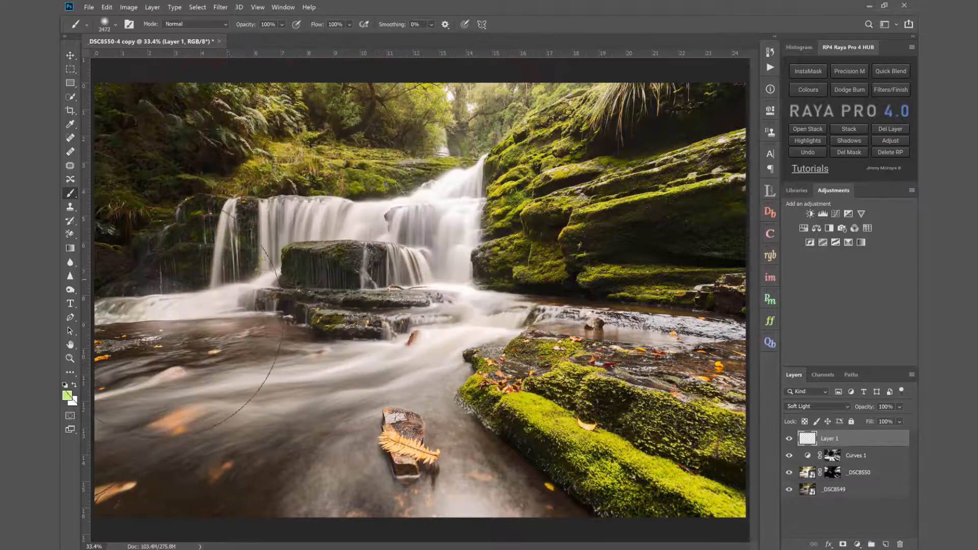
left_click(67, 396)
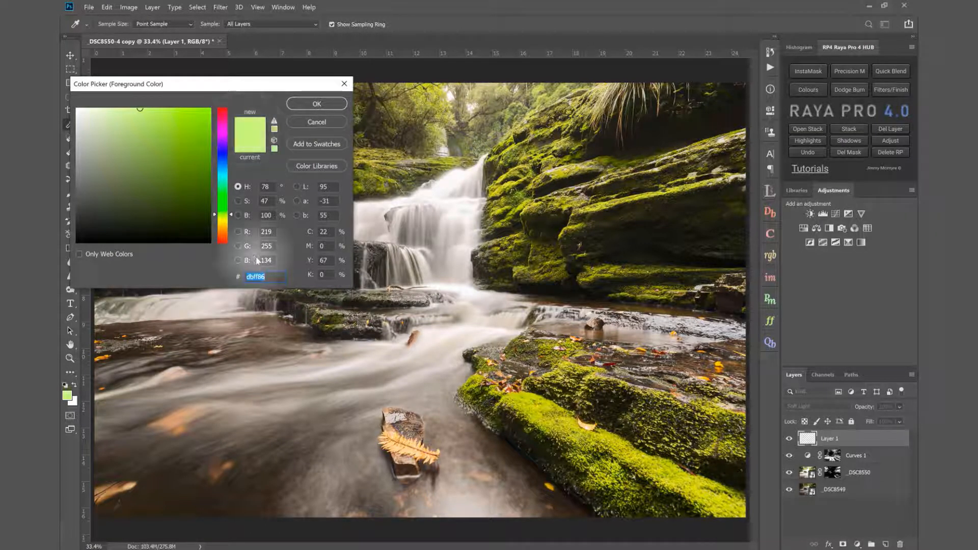
left_click(277, 274)
double_click(281, 277)
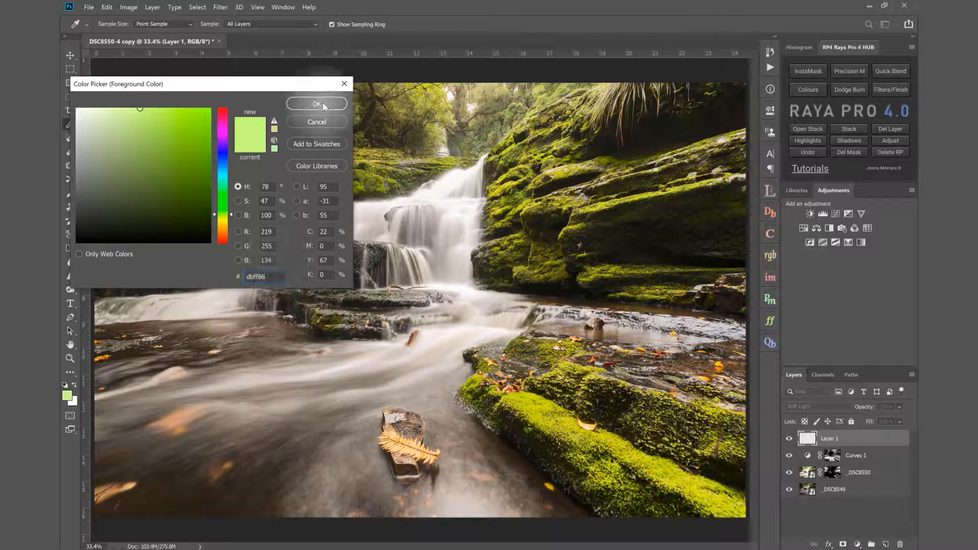
left_click(320, 105)
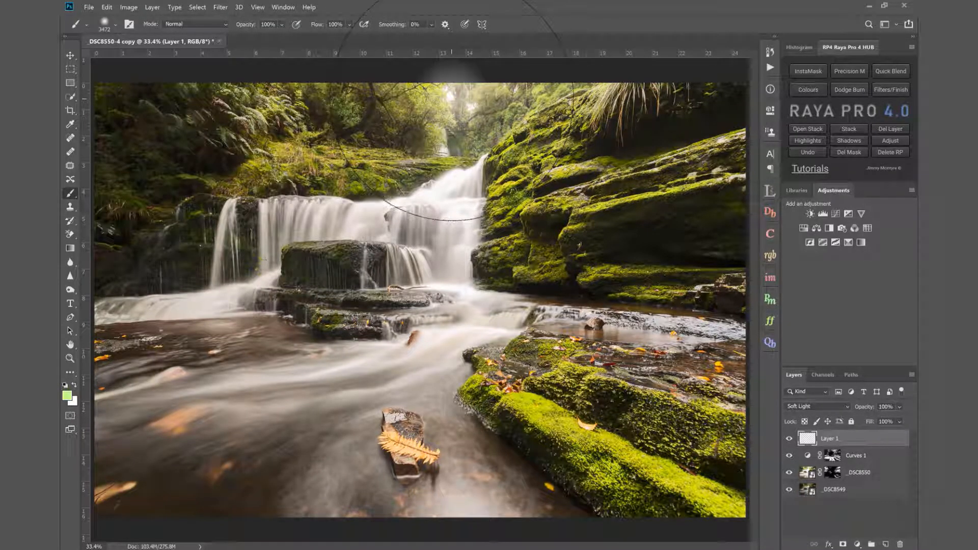
left_click(451, 51)
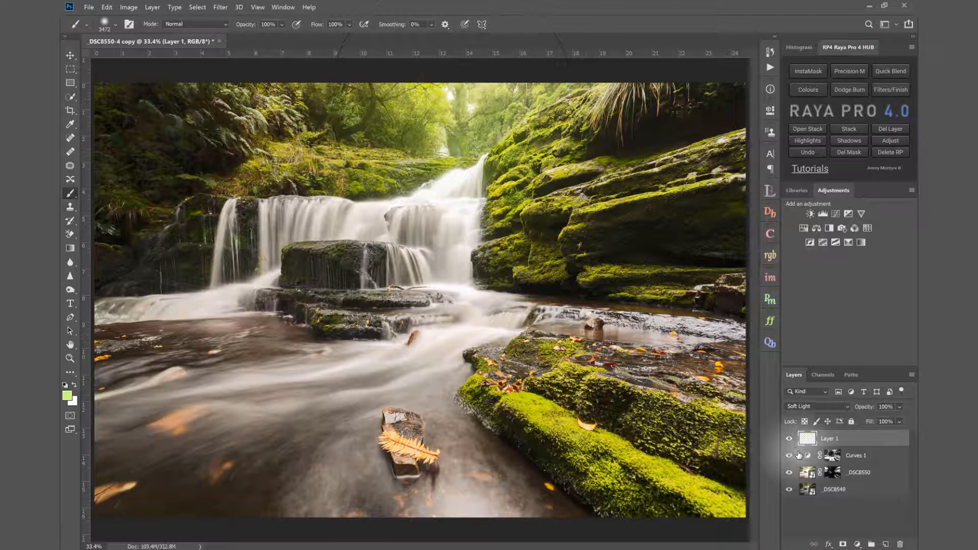
Compare the image with Layer 1 off and on, and paint more green glow across the trees along the upper edge.
left_click(791, 440)
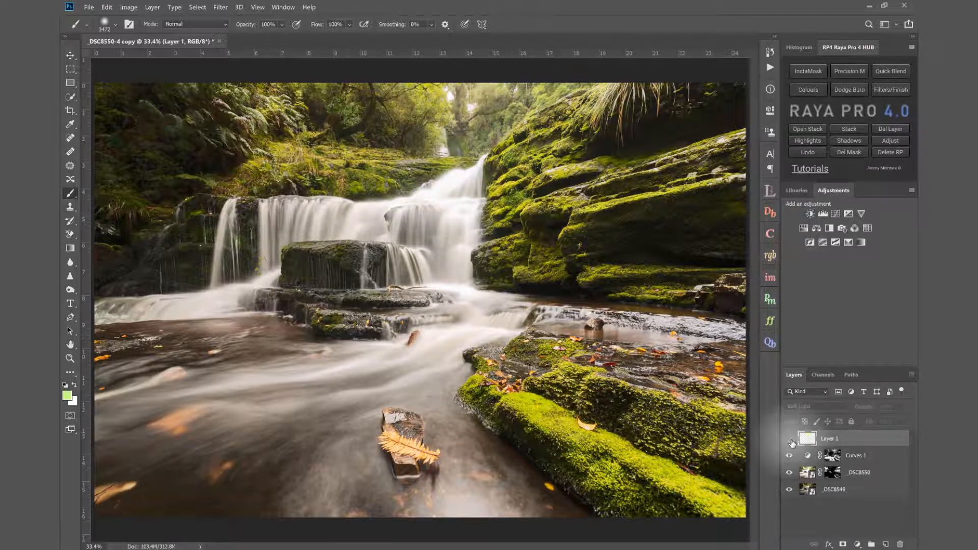
left_click(790, 439)
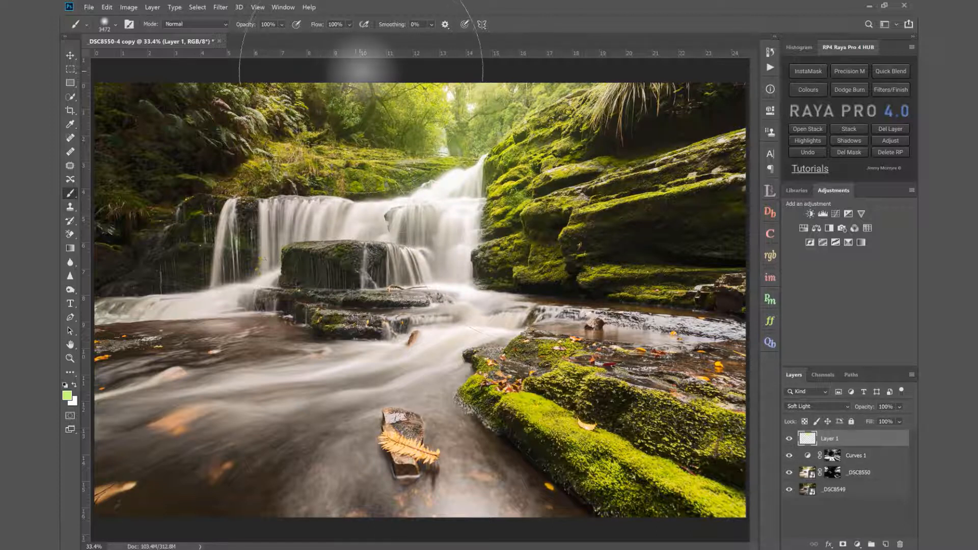
left_click_drag(372, 77, 456, 89)
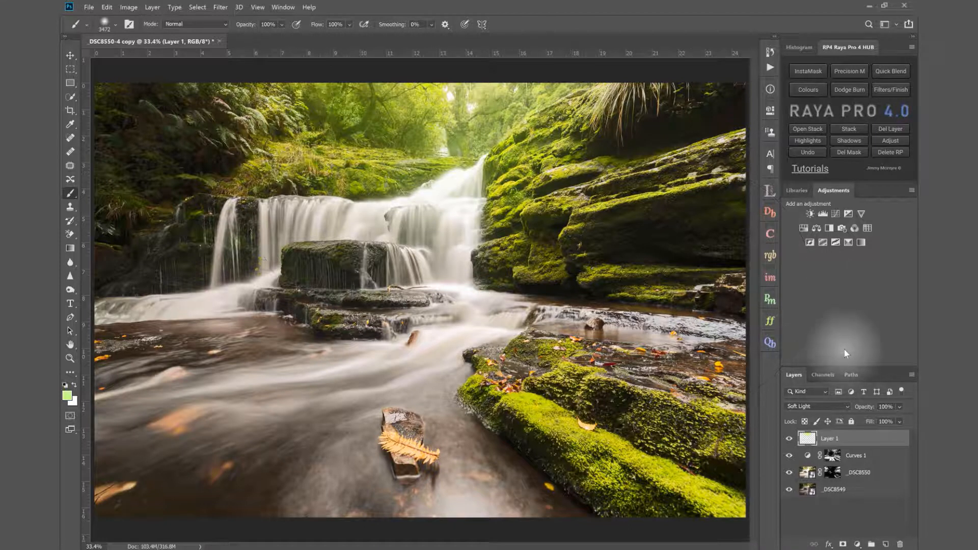
Add a Hue/Saturation adjustment clipped to Layer 1 and shift its hue to -41 for a warm glow.
left_click(804, 230)
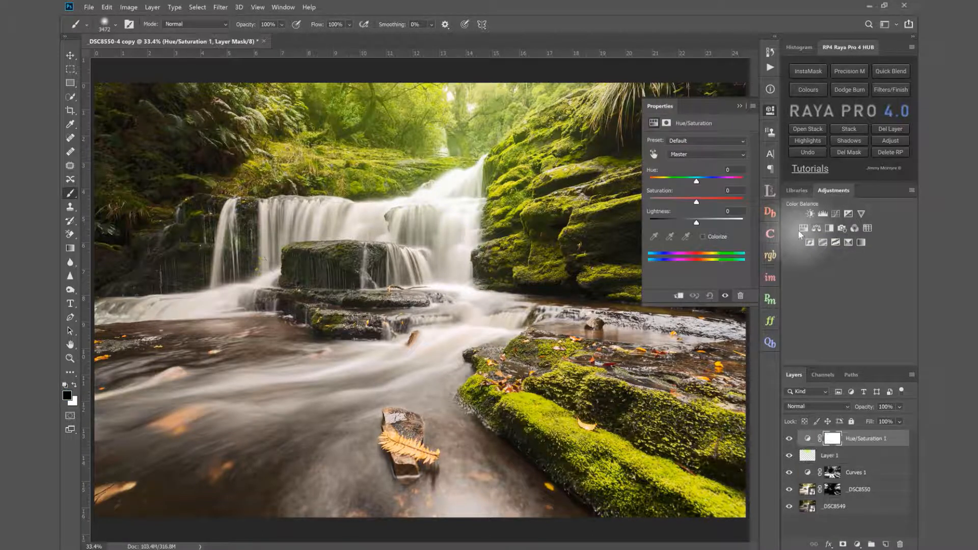
left_click(679, 298)
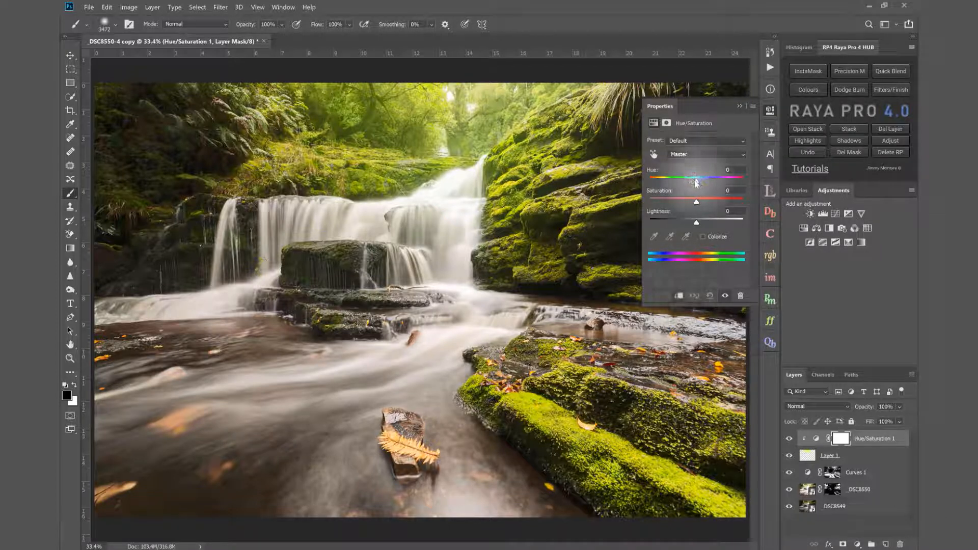
mouse_move(696, 183)
left_mouse_down()
mouse_move(657, 183)
mouse_move(678, 189)
left_mouse_up()
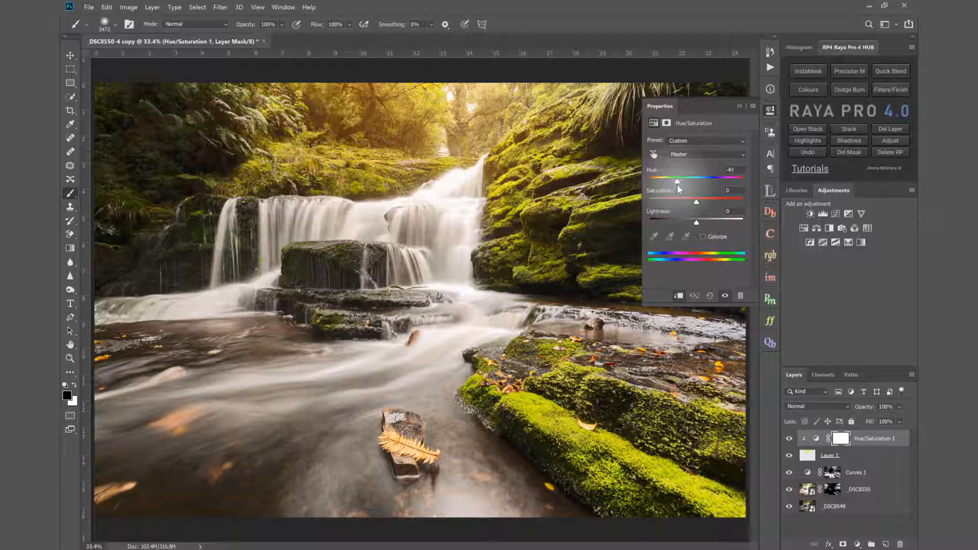
left_click(738, 106)
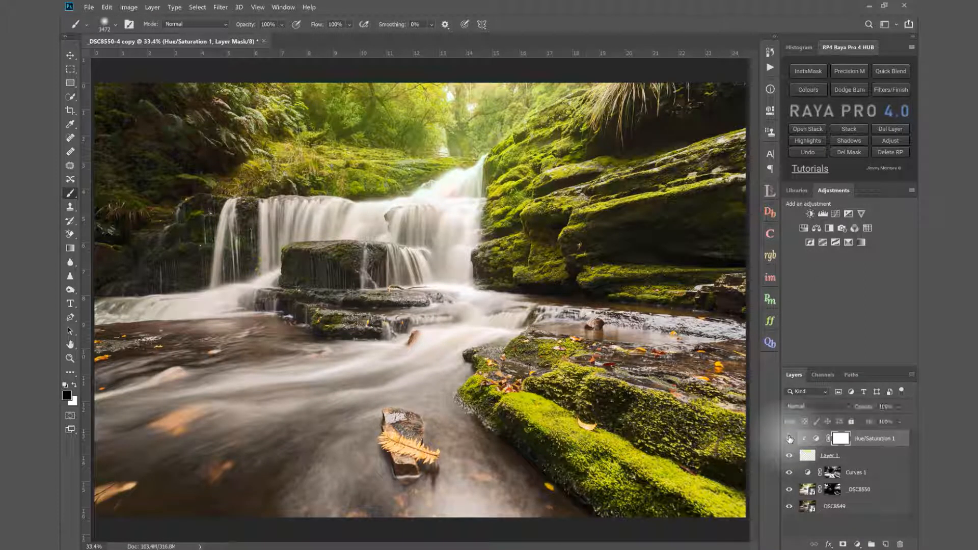
Group the Hue/Saturation adjustment with Layer 1, reduce the group's opacity to 55%, and compare the image with the group off and on.
left_click(882, 461)
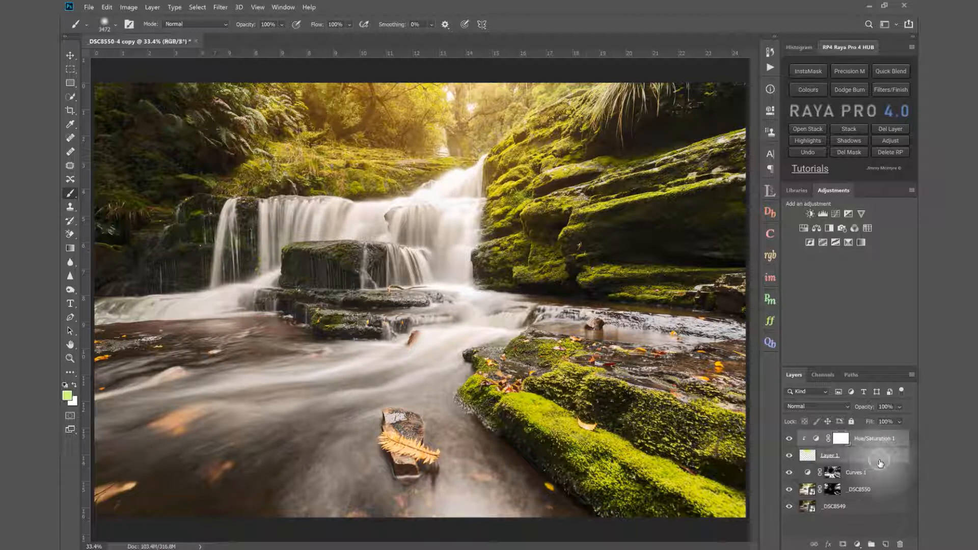
key("ctrl+g")
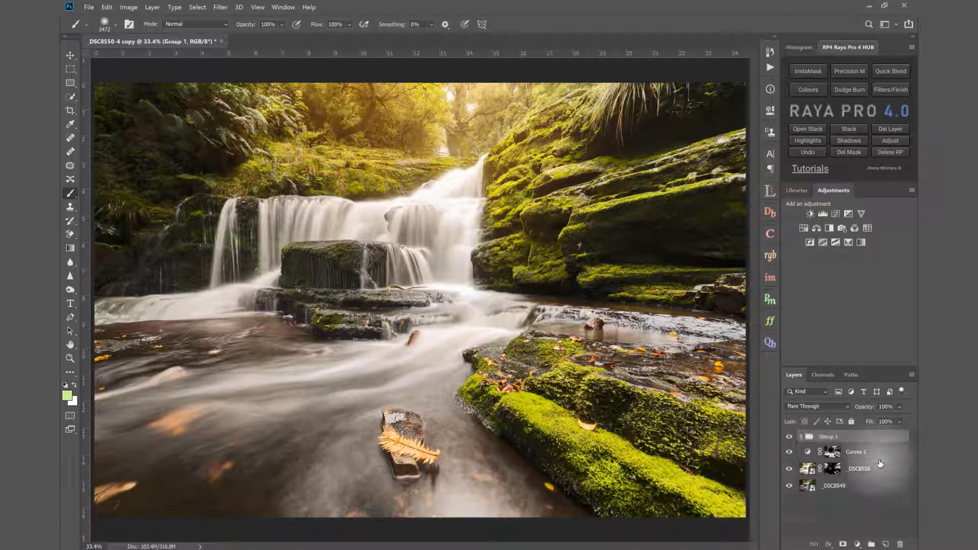
left_click_drag(865, 411, 843, 412)
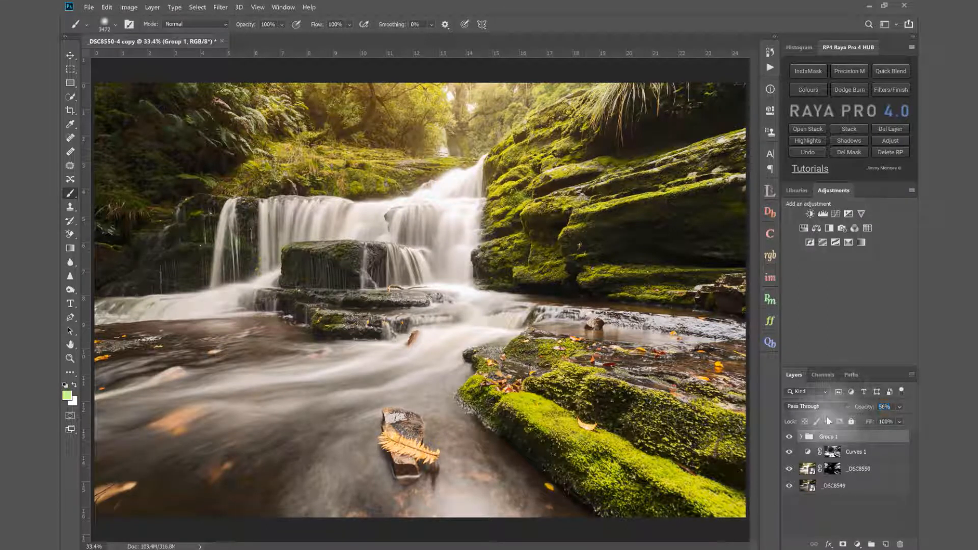
left_click(789, 437)
left_click(789, 436)
left_click(789, 436)
left_click(789, 436)
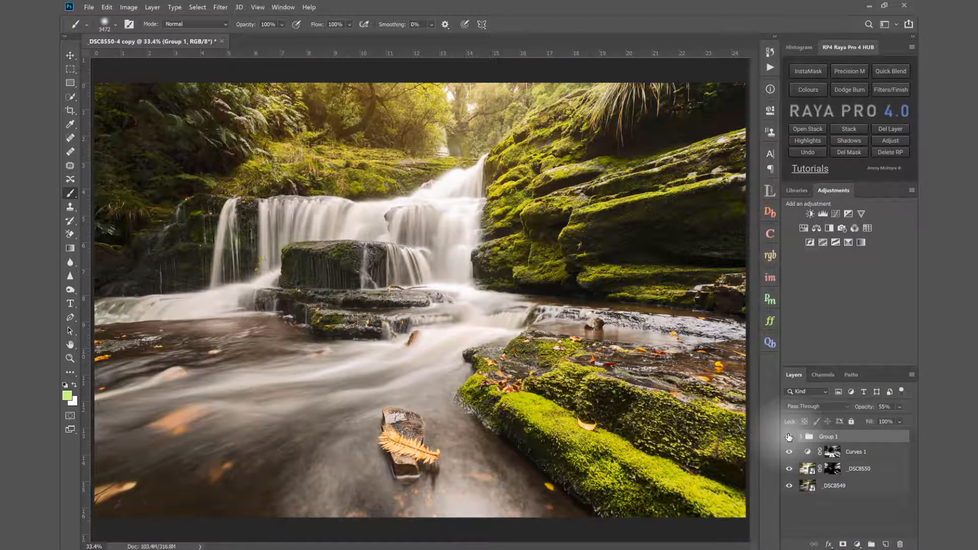
left_click(868, 407)
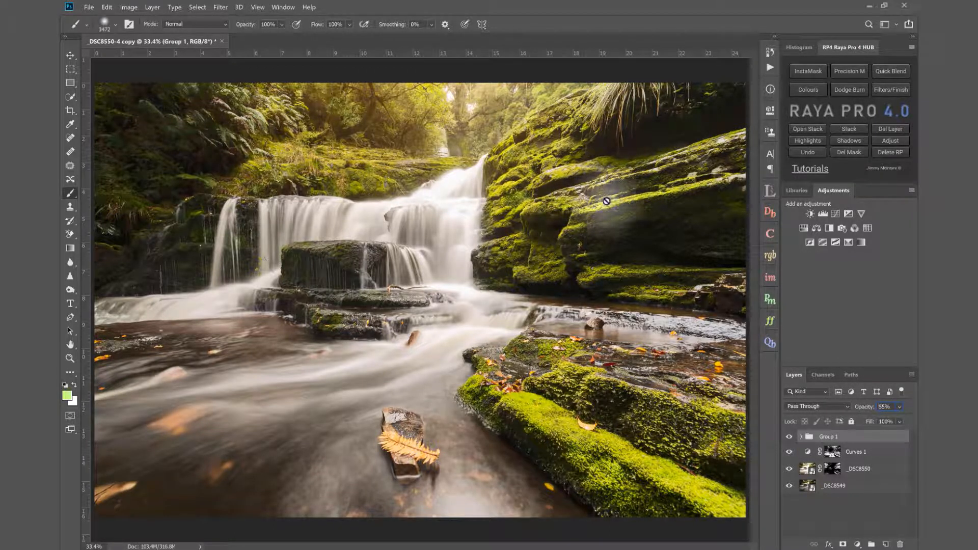
Add a Levels adjustment with midtones 0.69 and output black level 22, and compare the image with it off and on.
left_click(825, 216)
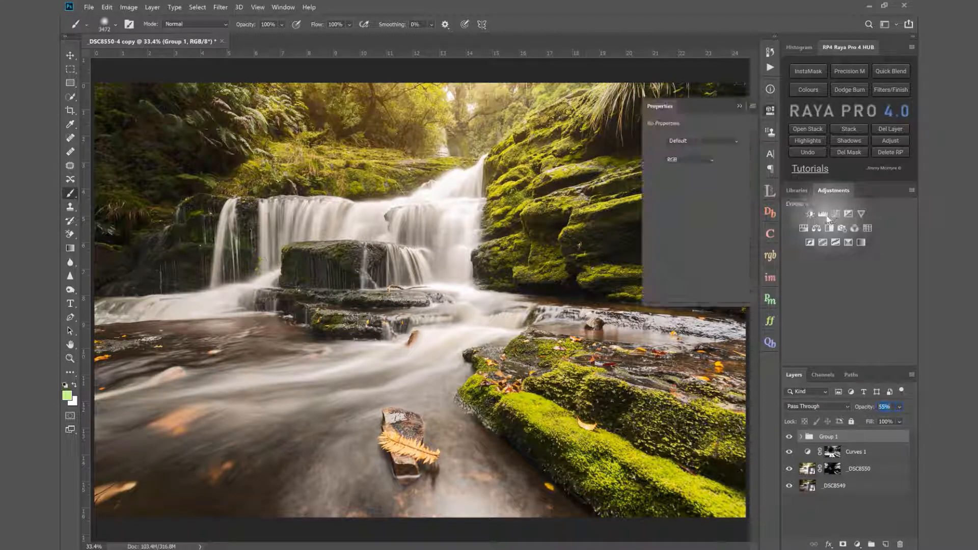
left_click_drag(704, 219, 706, 220)
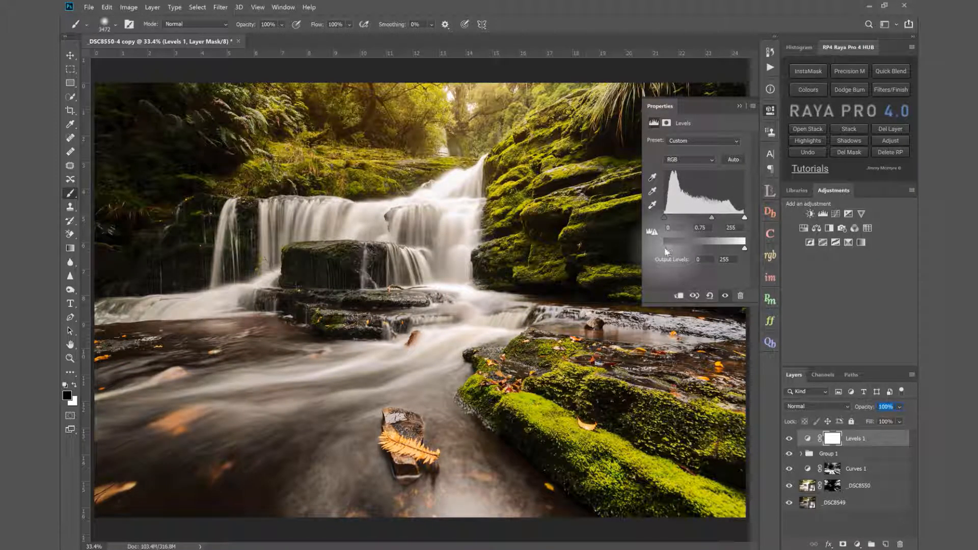
left_click_drag(665, 249, 671, 249)
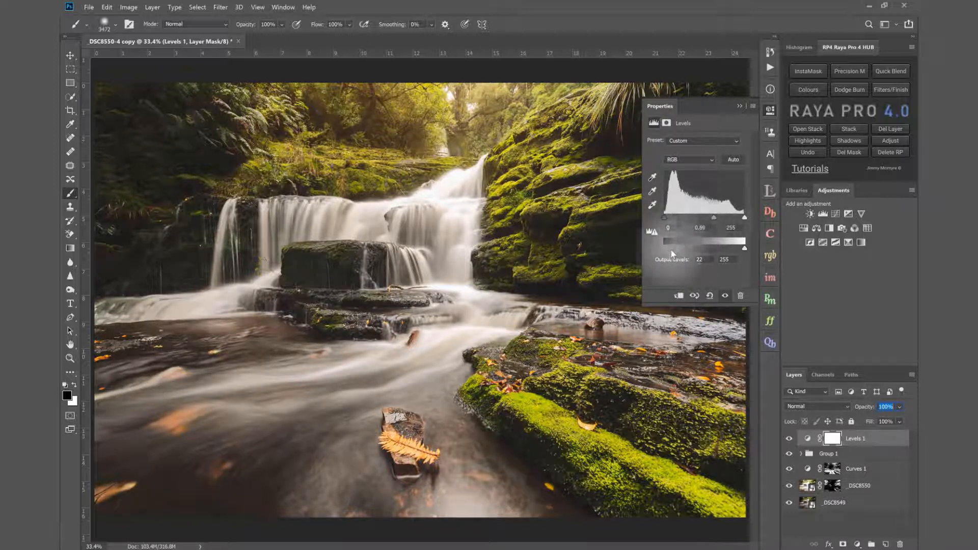
left_click(739, 105)
left_click(789, 439)
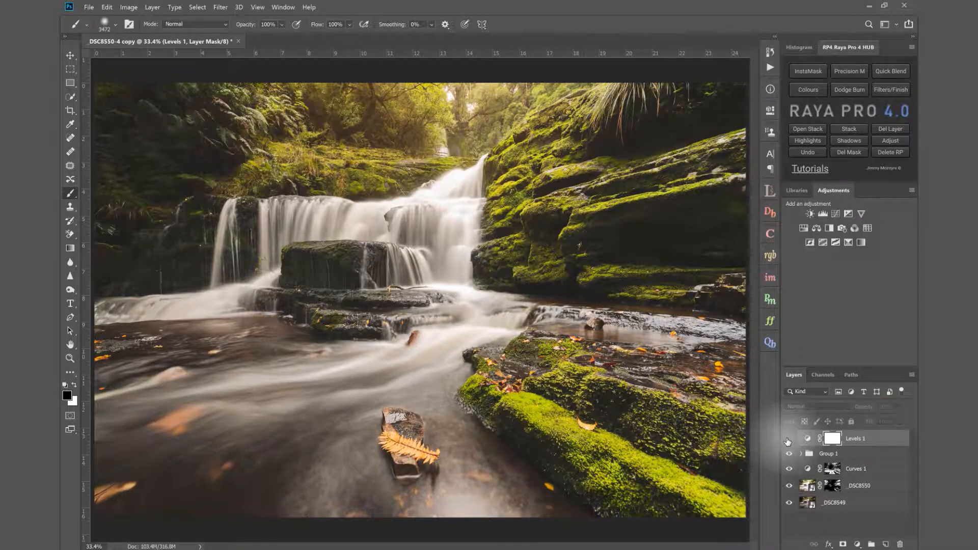
left_click(788, 440)
left_click(788, 440)
left_click(789, 440)
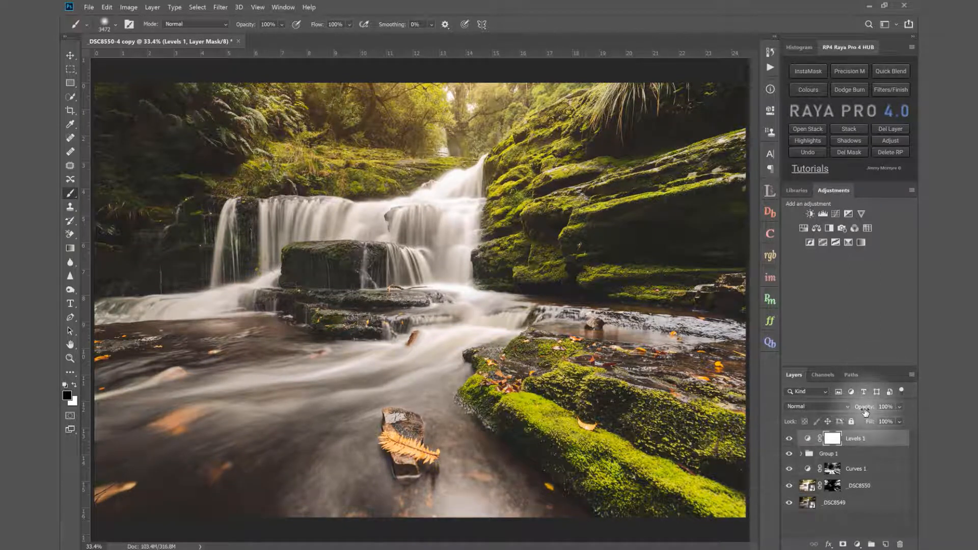
Lower the Levels 1 layer's opacity to 61% and compare the image with the layer hidden and shown.
left_click_drag(866, 412, 845, 410)
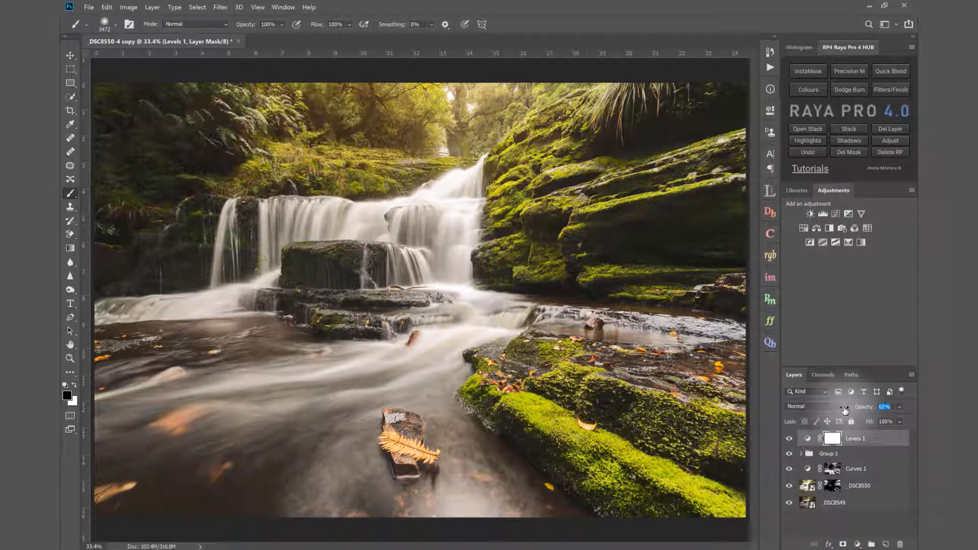
left_click_drag(844, 409, 843, 409)
left_click(788, 439)
left_click(788, 439)
left_click(787, 439)
left_click(787, 439)
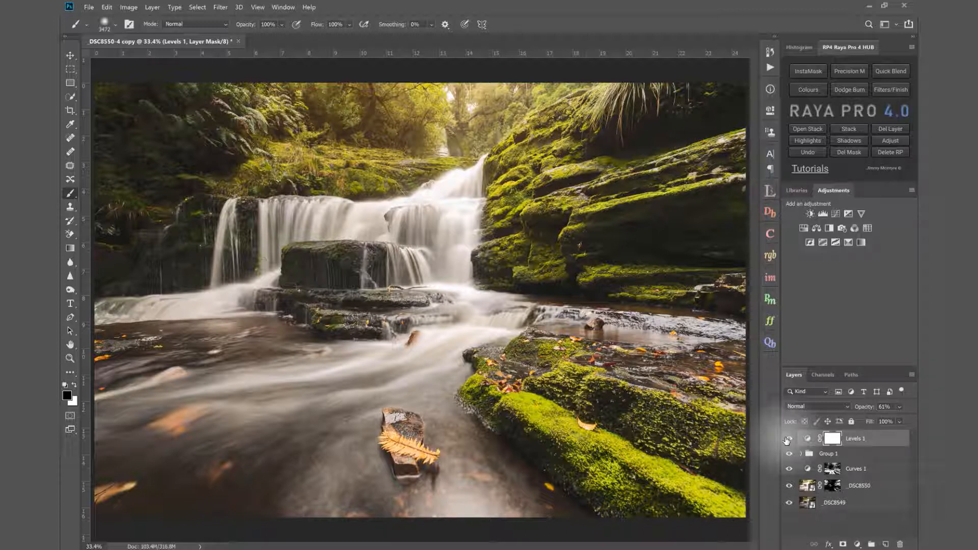
Stamp all visible layers into a new top layer and apply a strong Gaussian Blur to it.
key("ctrl+shift+alt+e")
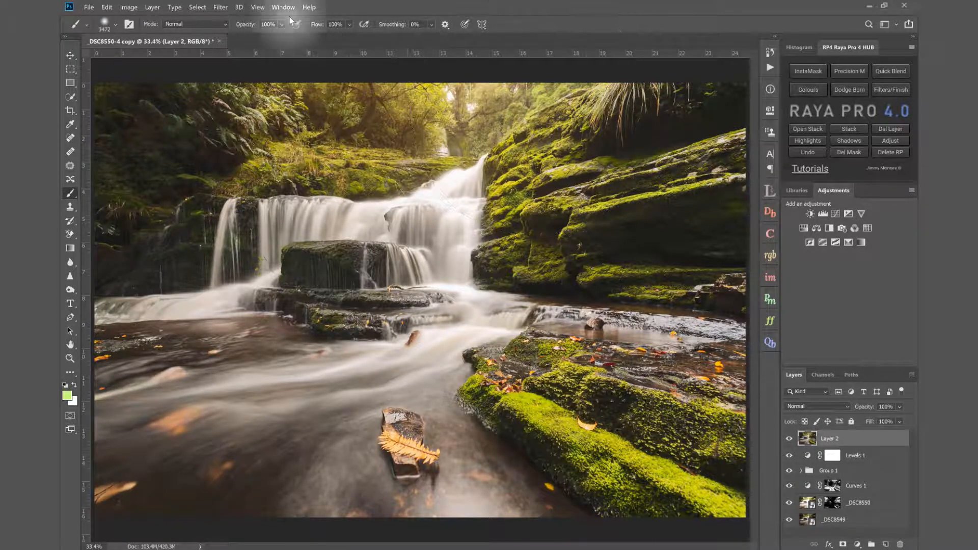
left_click(220, 7)
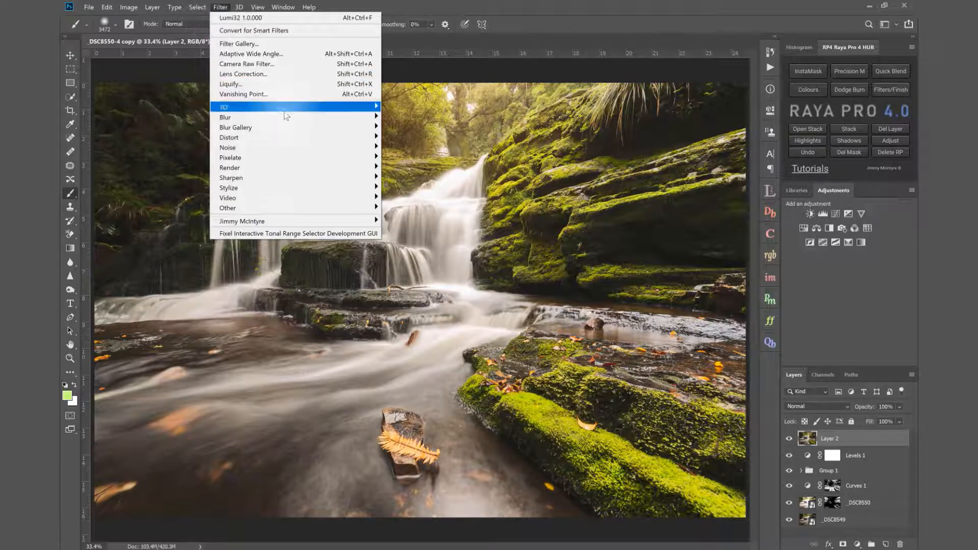
mouse_move(284, 118)
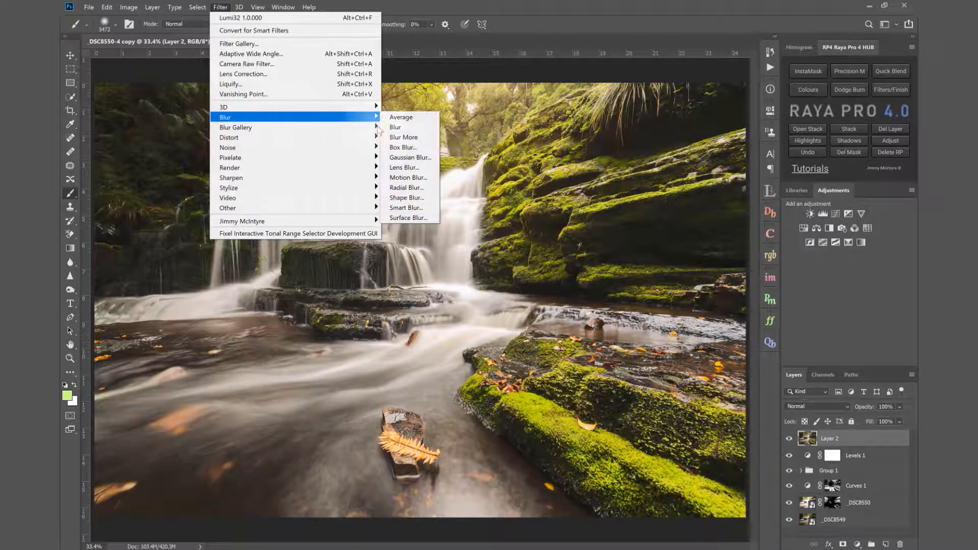
left_click(410, 158)
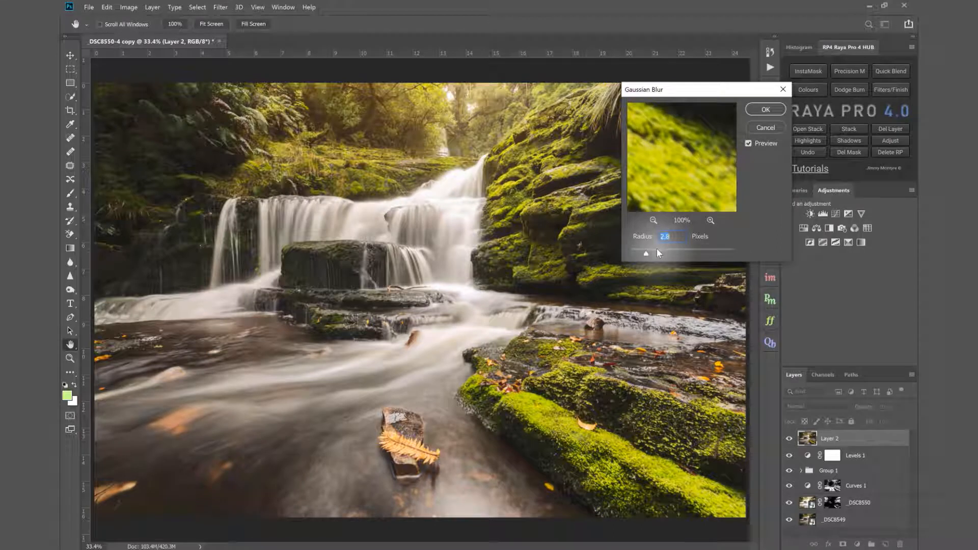
left_click_drag(646, 254, 680, 254)
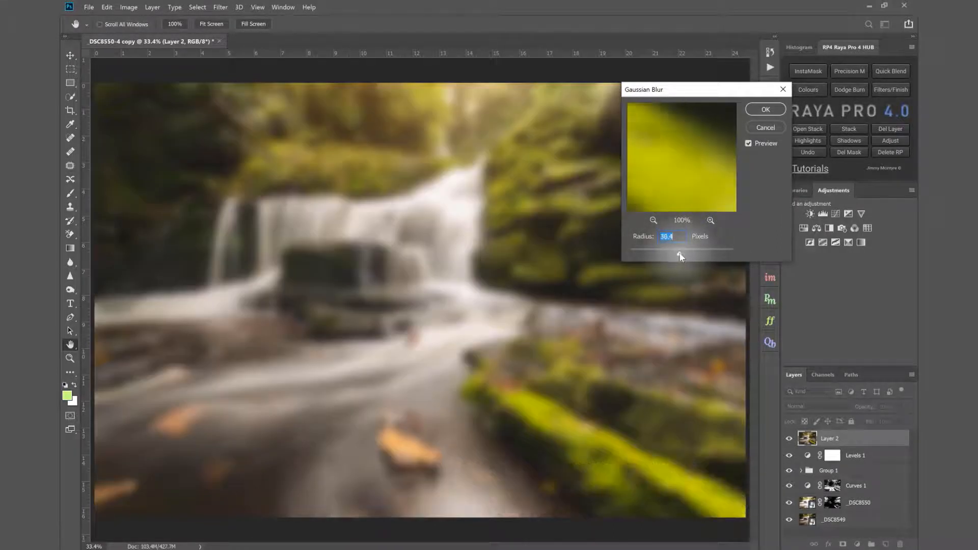
left_click(765, 110)
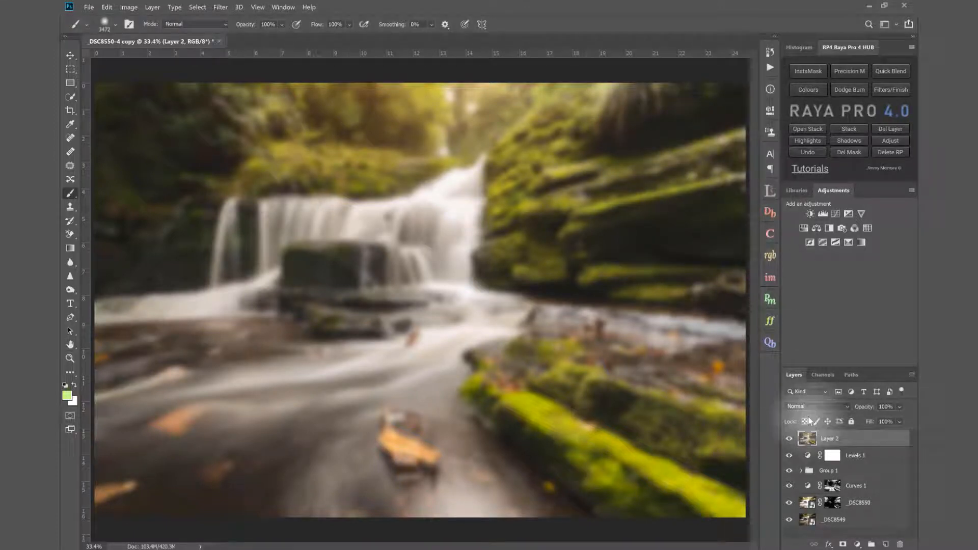
Lower Layer 2's opacity to 24% and apply Levels to it with white input 200, midtones 0.73 and output black 15.
left_click_drag(870, 409, 828, 409)
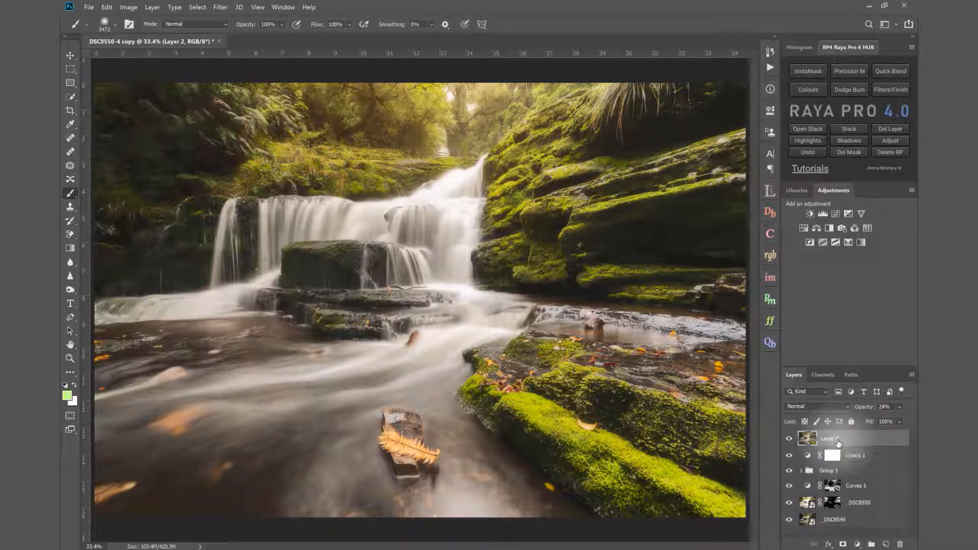
key("ctrl+l")
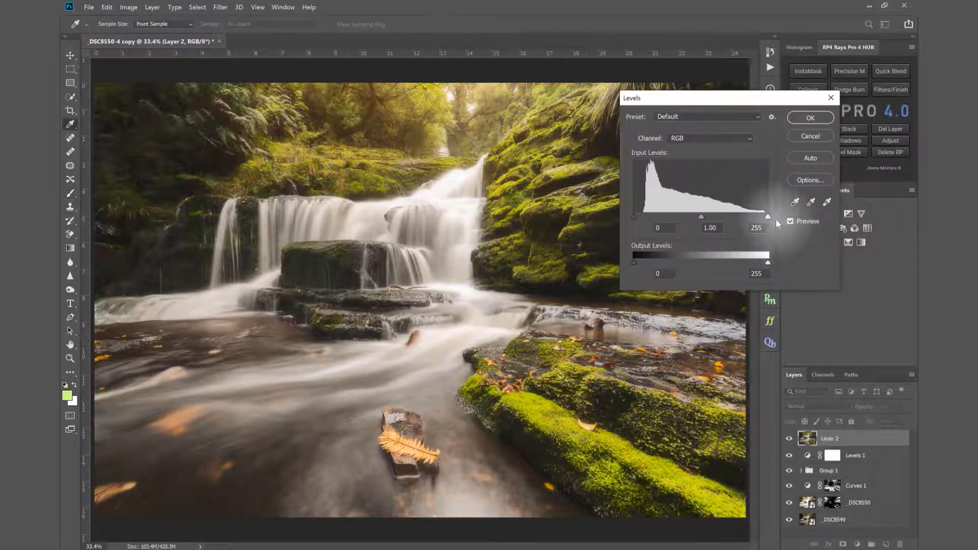
left_click_drag(768, 216, 695, 217)
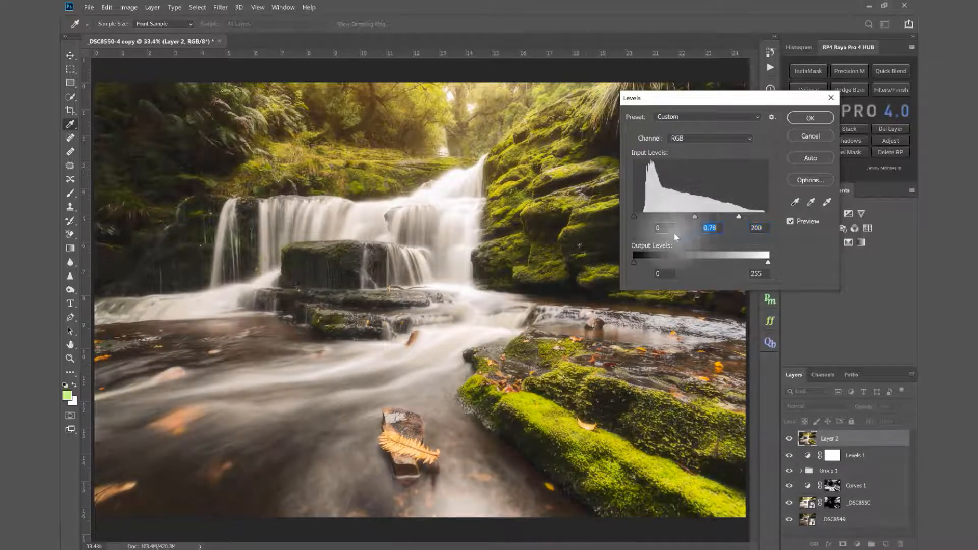
left_click_drag(635, 262, 641, 262)
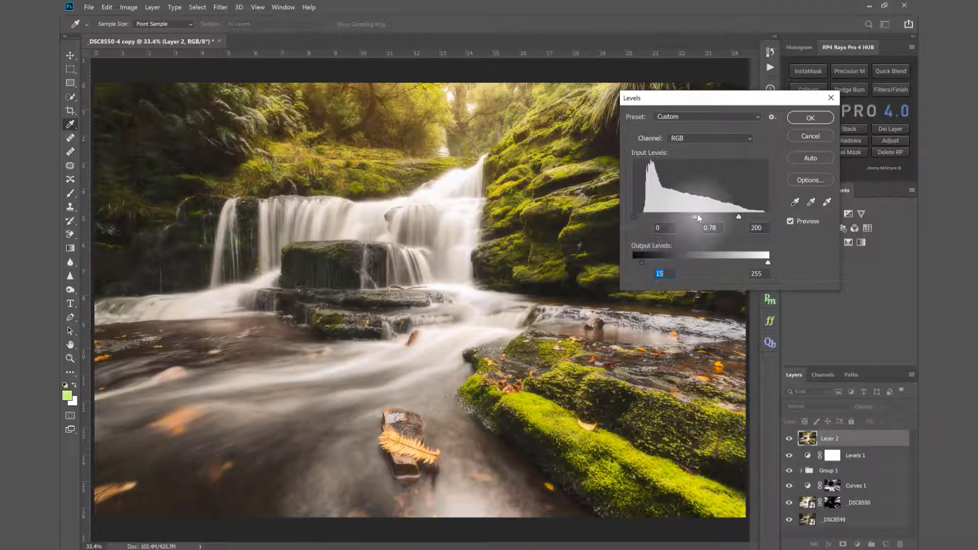
left_click_drag(697, 219, 698, 219)
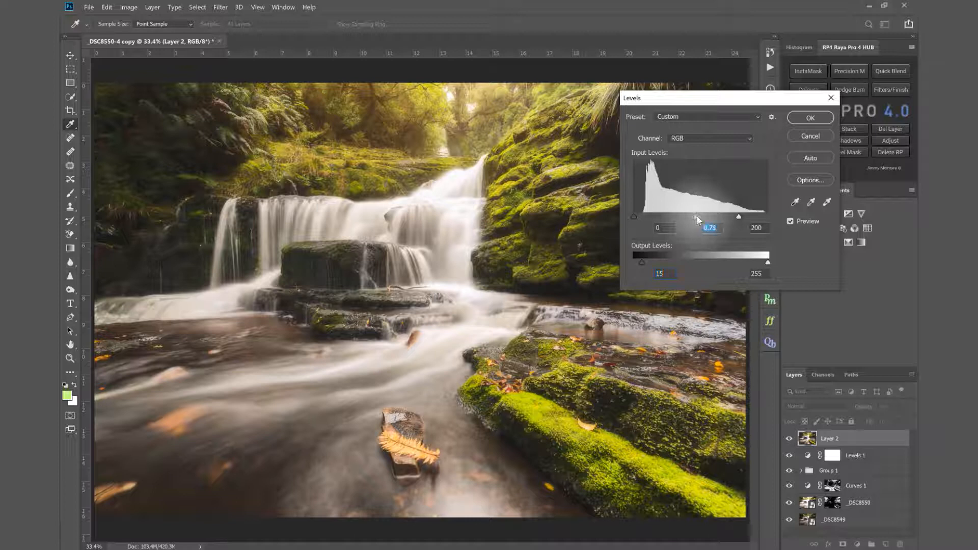
left_click(810, 118)
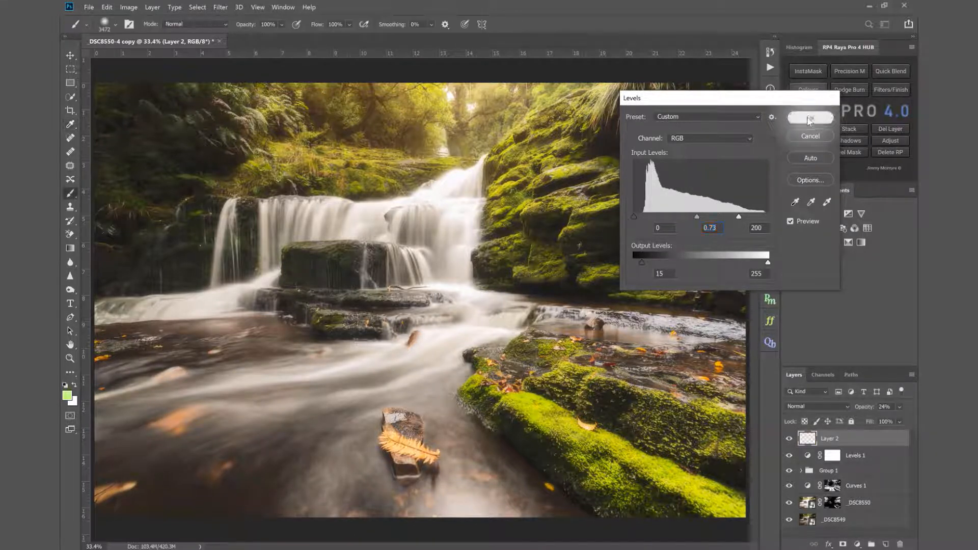
Compare the image with Layer 2 hidden and shown, including a close view of the mossy rocks beside the waterfall.
left_click(788, 440)
left_click(788, 440)
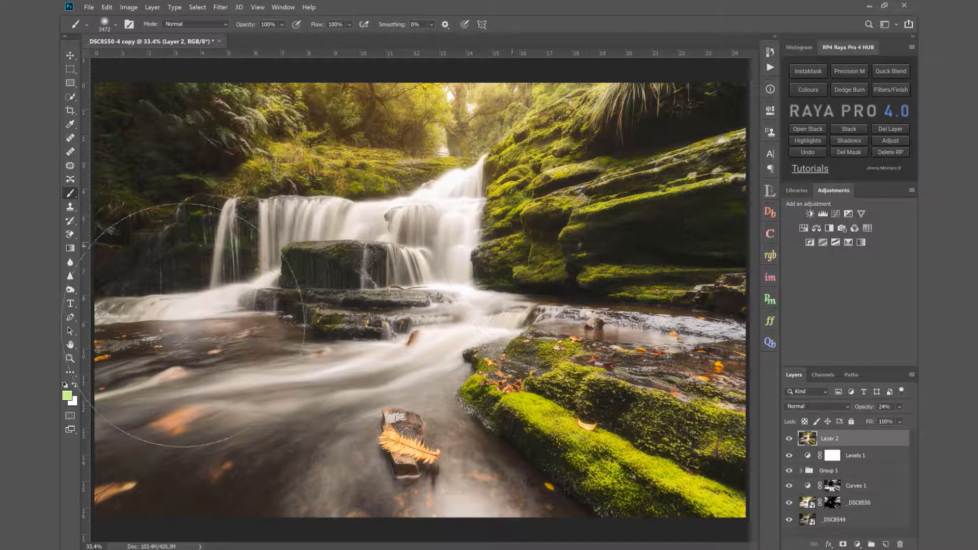
left_click(70, 358)
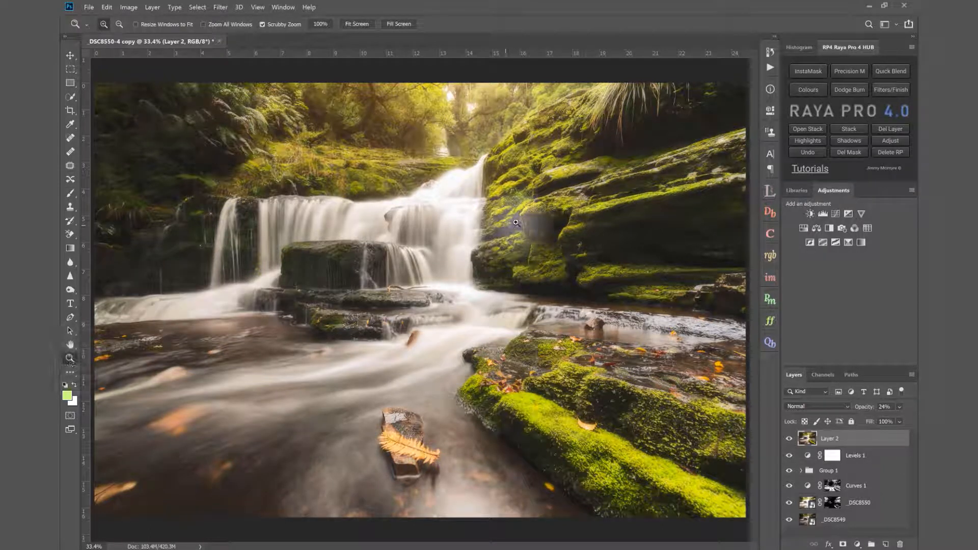
left_click_drag(546, 229, 560, 232)
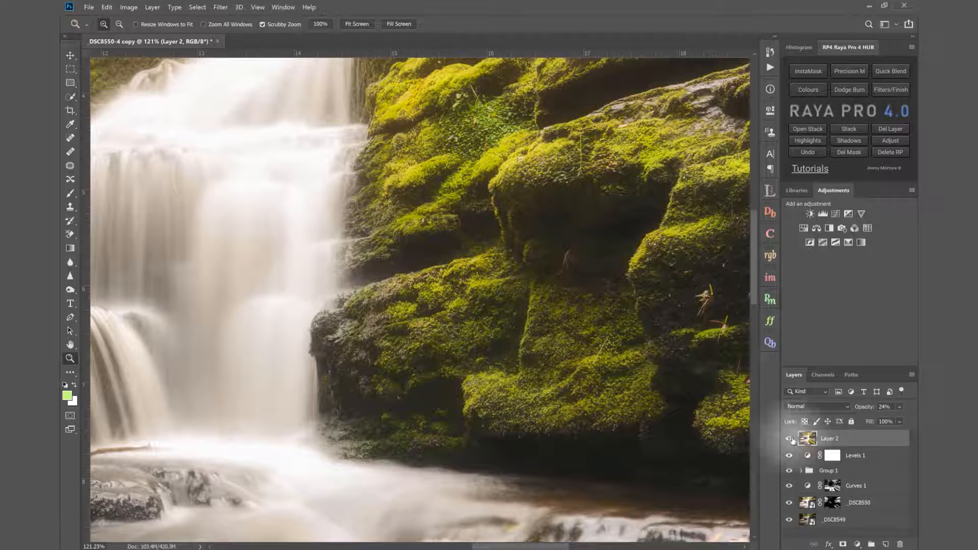
left_click(790, 439)
left_click(790, 440)
left_click(789, 440)
left_click(789, 440)
left_click(790, 440)
left_click(789, 440)
left_click(790, 440)
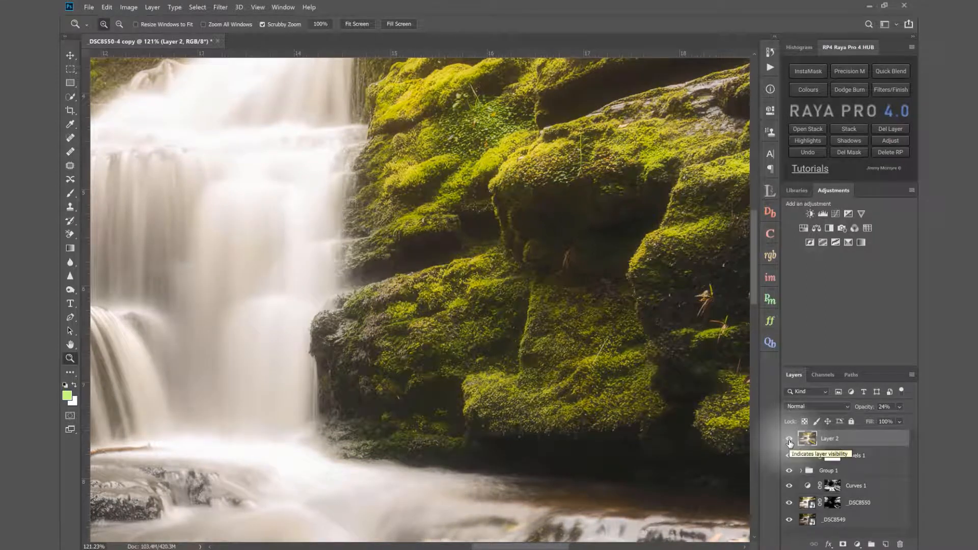
Reduce Layer 2's opacity to 15% and compare the whole image with the layer off and on.
left_click(363, 26)
mouse_move(868, 408)
left_mouse_down()
mouse_move(846, 410)
mouse_move(861, 411)
left_mouse_up()
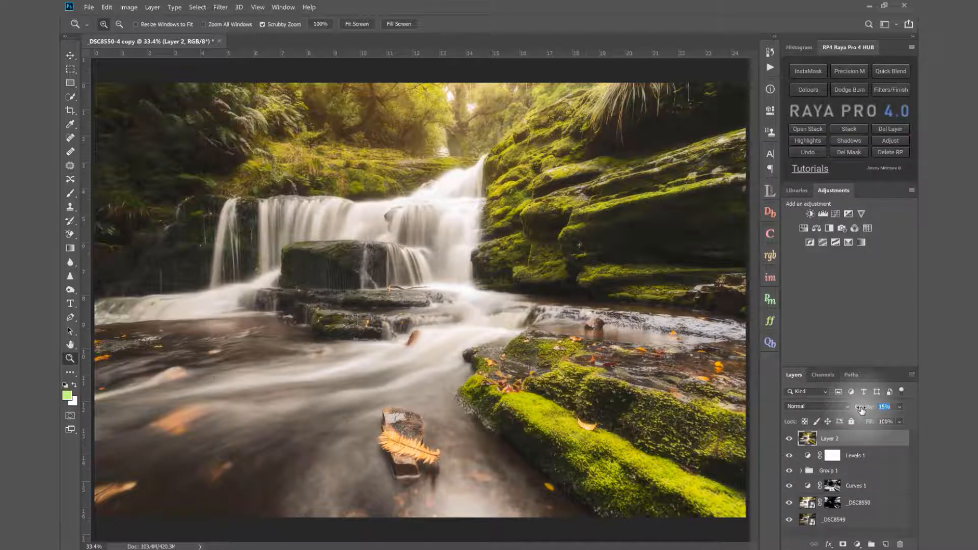
left_click(789, 439)
left_click(789, 439)
left_click(788, 439)
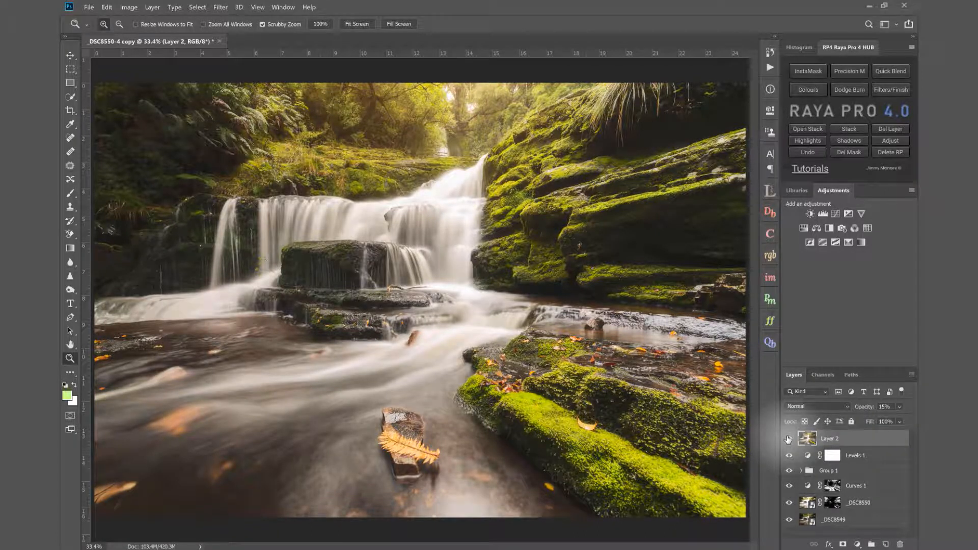
Compare the original _DSC8549 exposure on its own with the finished image showing all layers.
left_click(788, 519, "alt")
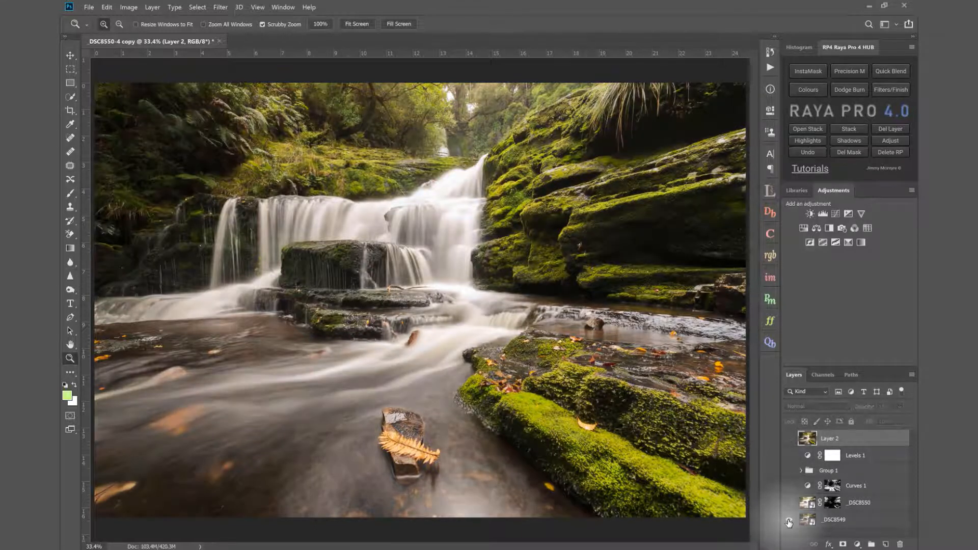
left_click(788, 520, "alt")
left_click(788, 520, "alt")
left_click(788, 520, "alt")
left_click(789, 520, "alt")
left_click(789, 521, "alt")
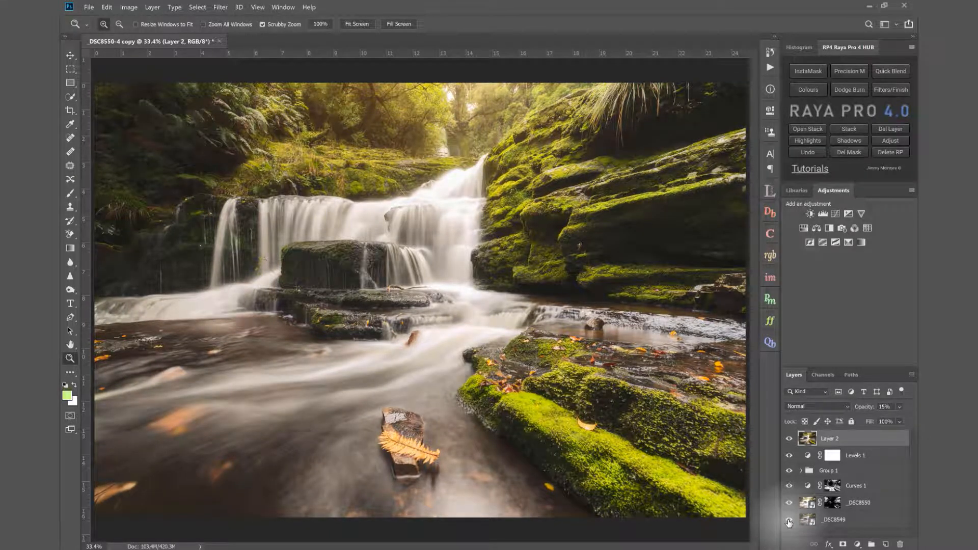
left_click(789, 520, "alt")
left_click(789, 521, "alt")
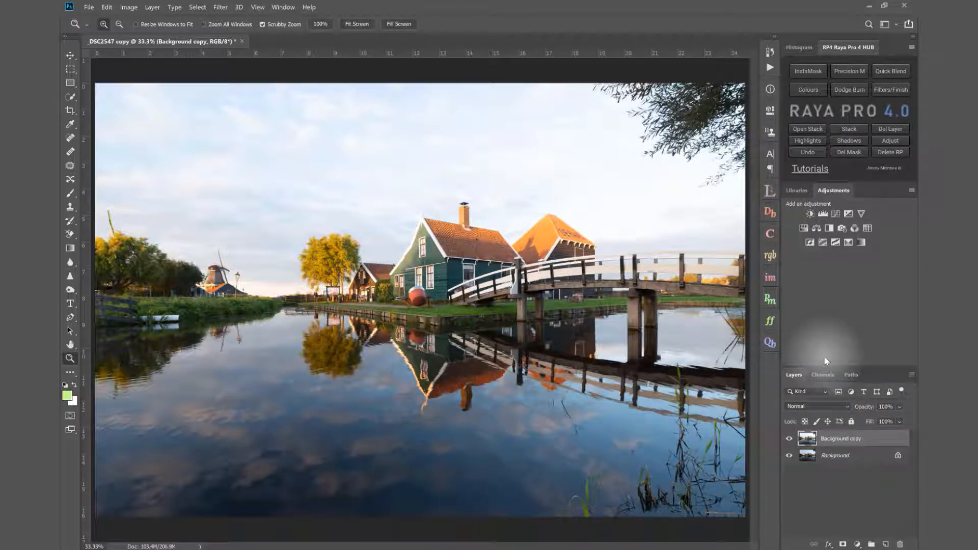
In the windmill document, unlock the Background layer and move the brighter Background copy beneath it.
left_click(898, 456)
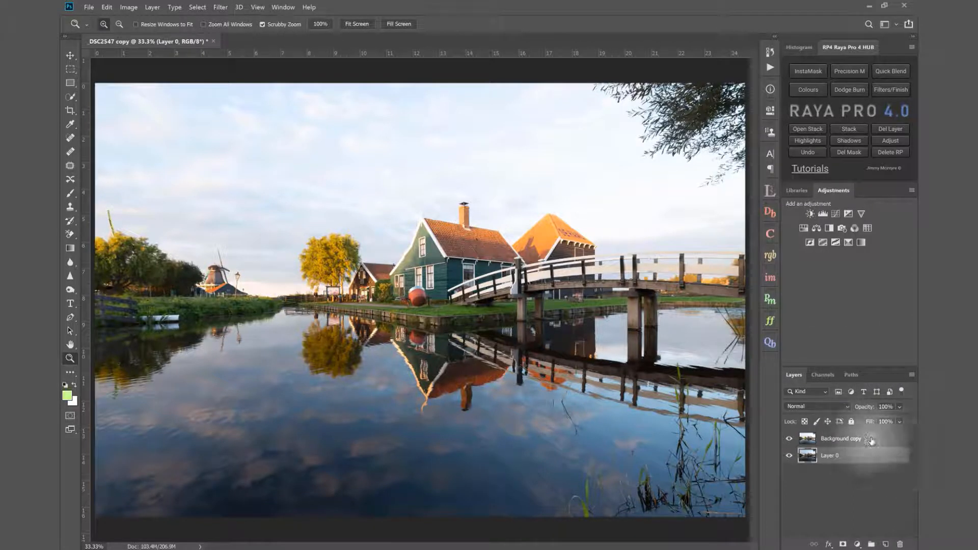
left_click(890, 441)
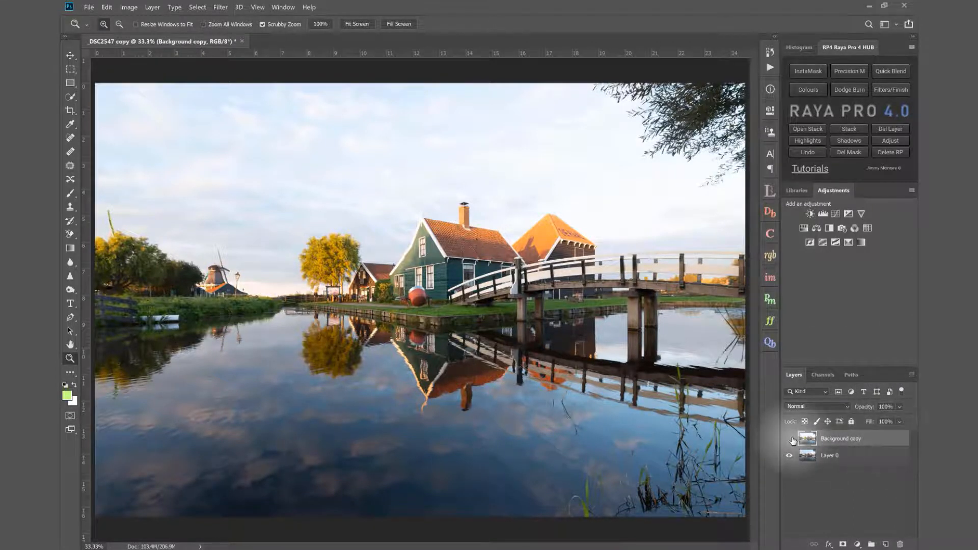
left_click(790, 439)
left_click(791, 440)
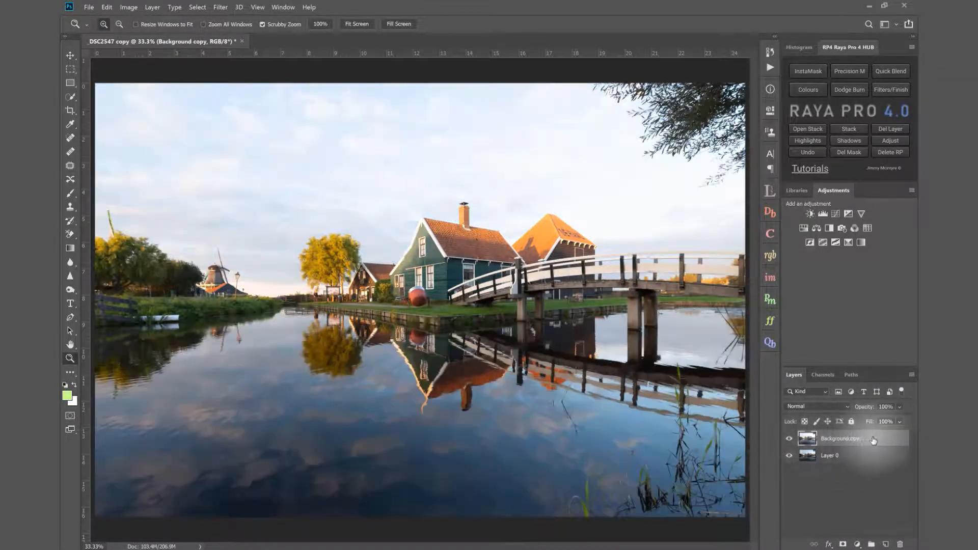
left_click_drag(876, 444, 875, 464)
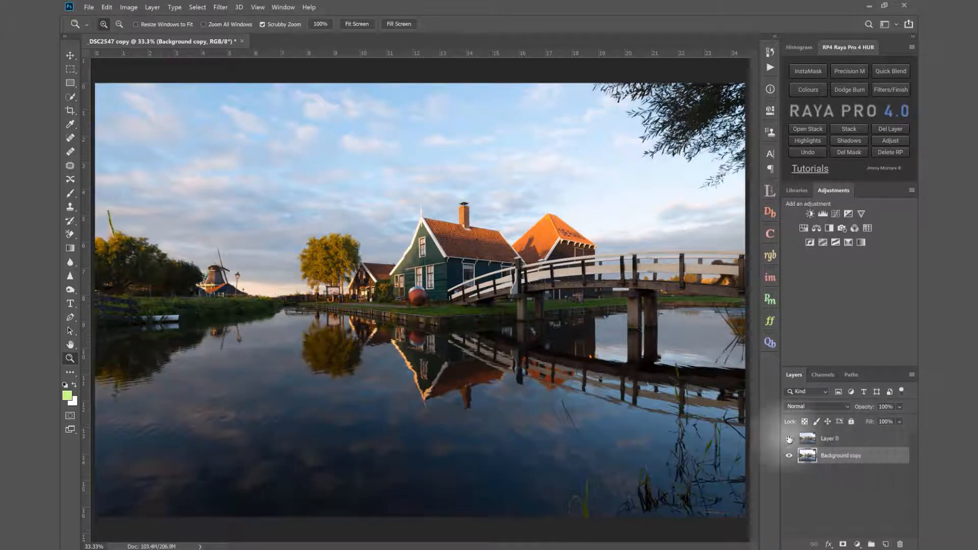
Select Layer 0 and compare the darker and brighter exposures by hiding and showing it.
left_click(789, 439)
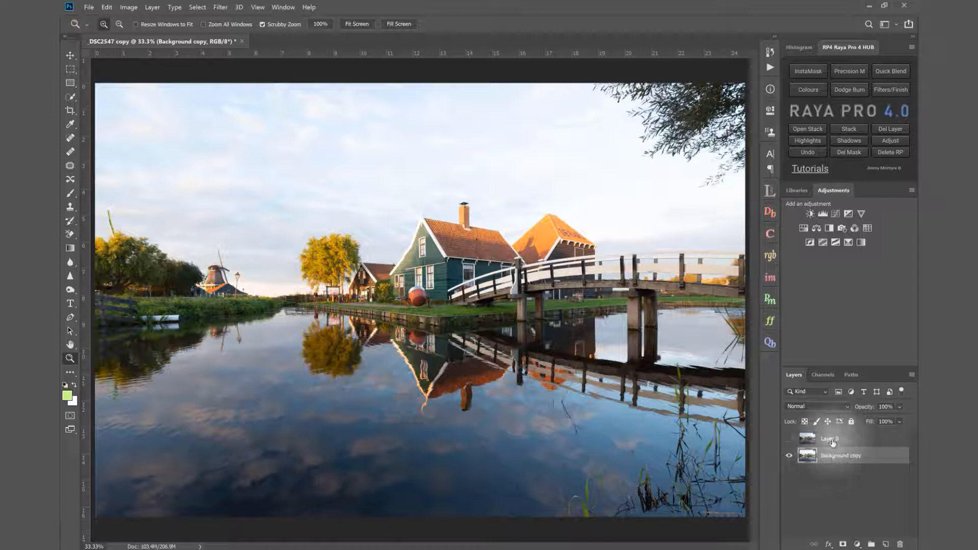
left_click(815, 440)
left_click(790, 440)
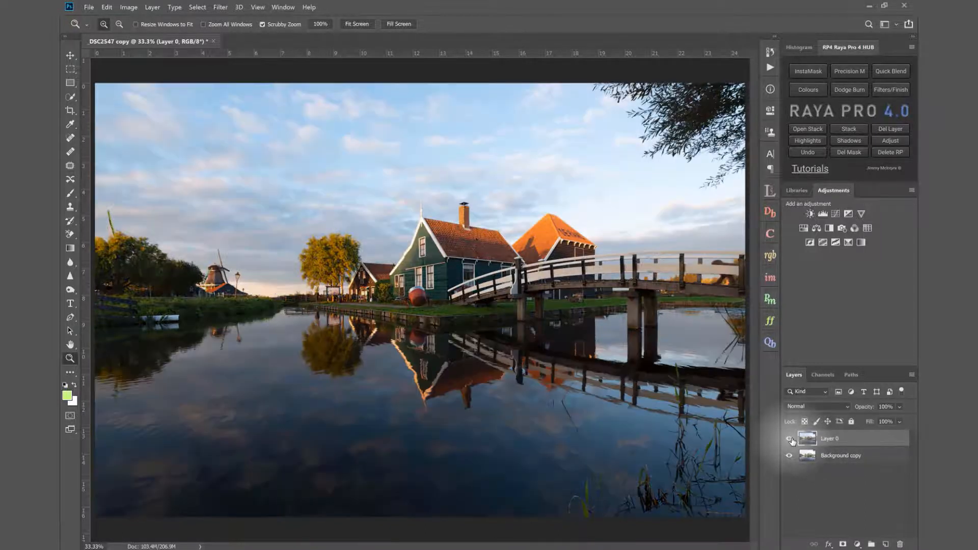
left_click(790, 439)
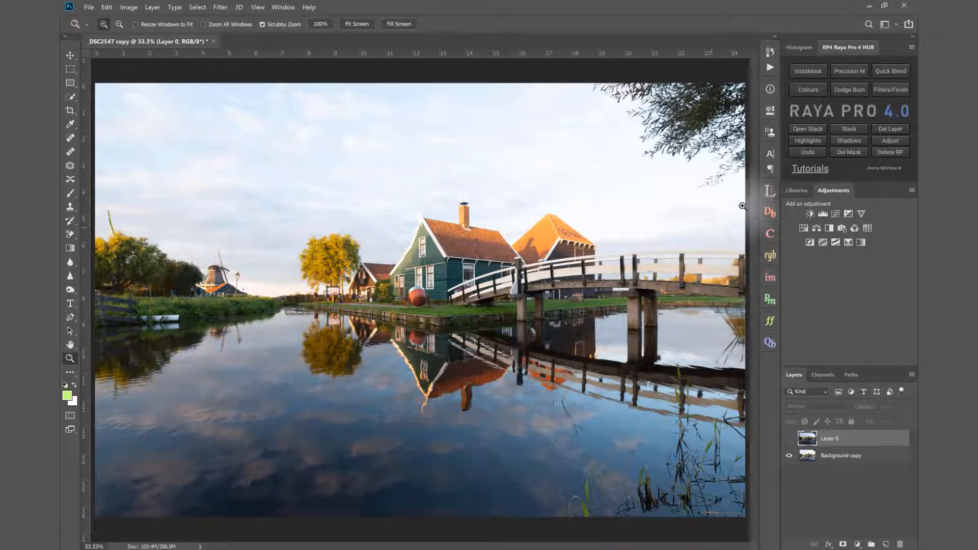
Open Lumi32, leave Layer 0 shown, and generate a Brights 1 luminosity mask from it for the bright sky.
left_click(770, 192)
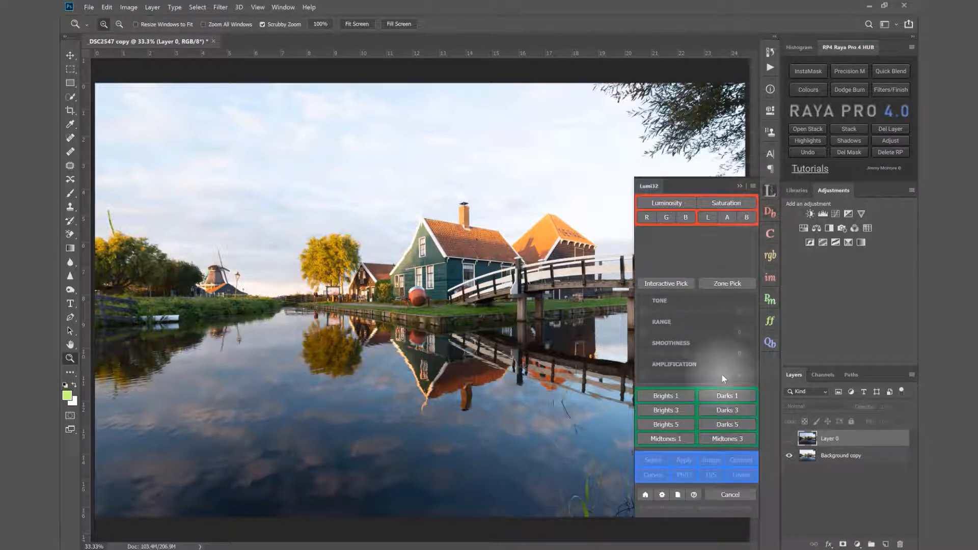
left_click(790, 440)
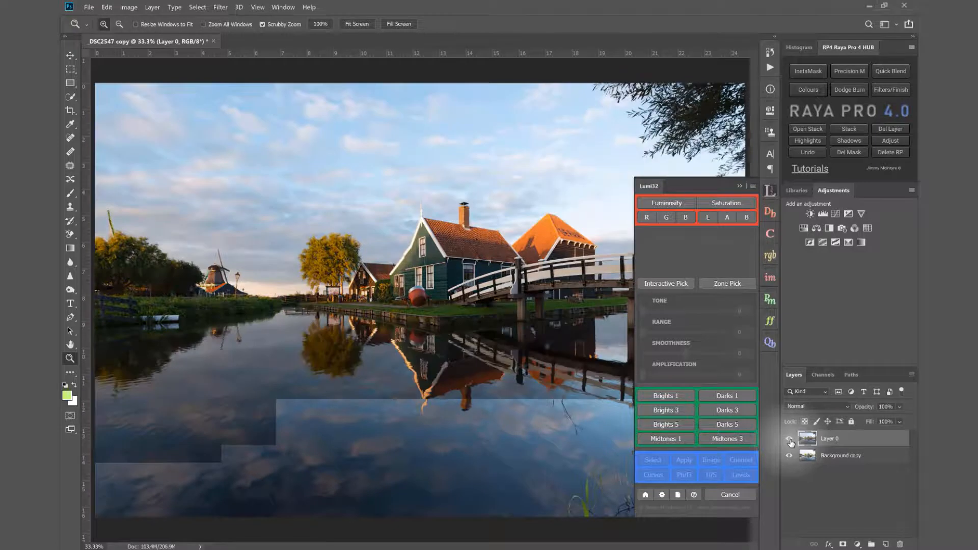
left_click(790, 440)
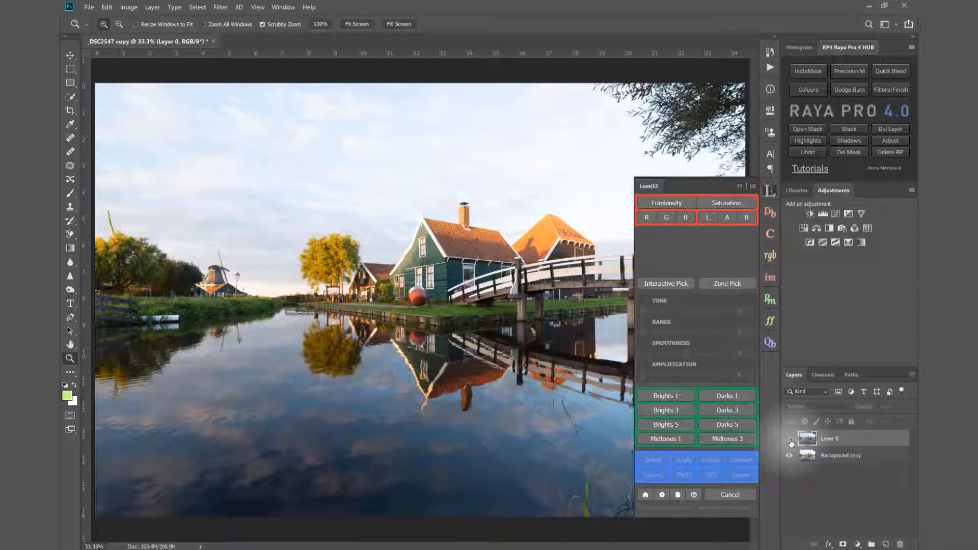
left_click(789, 441)
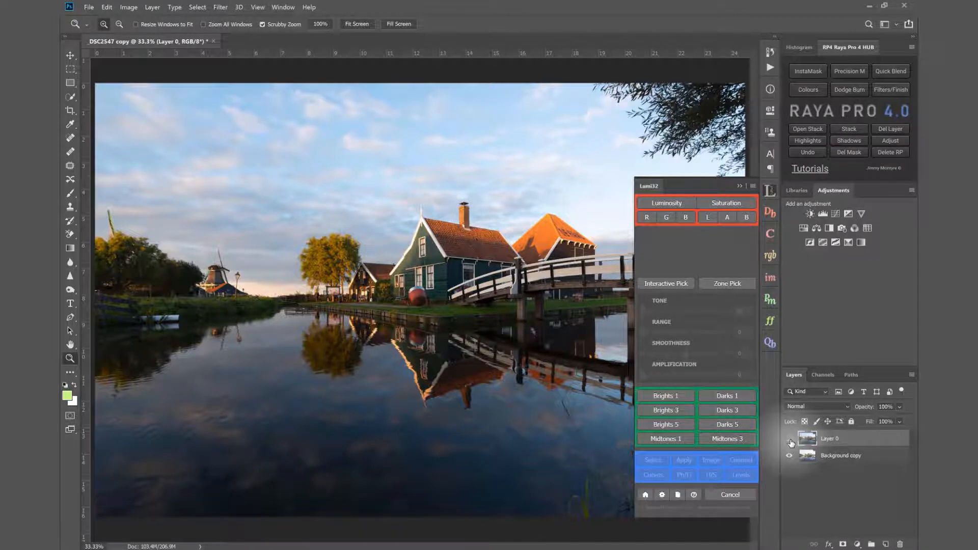
left_click(789, 442)
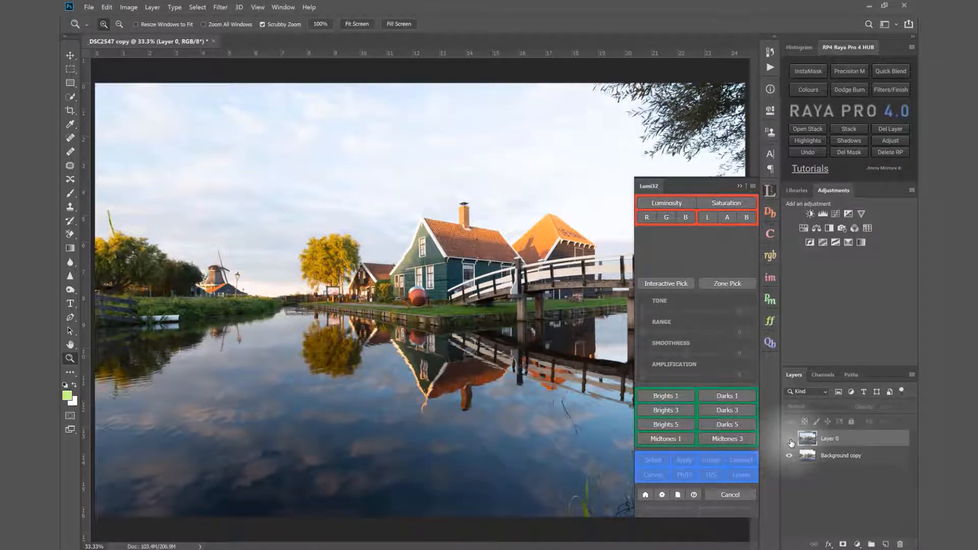
left_click(790, 441)
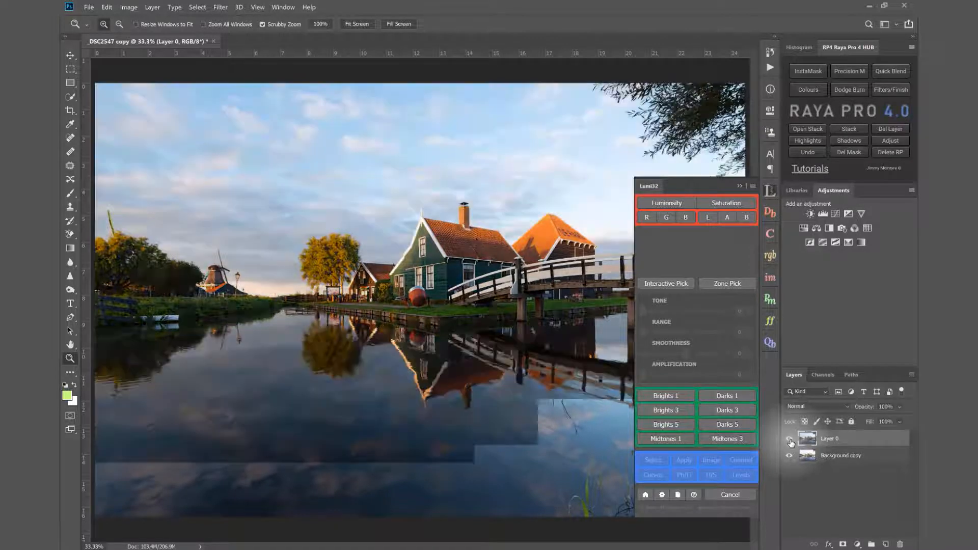
left_click(665, 396)
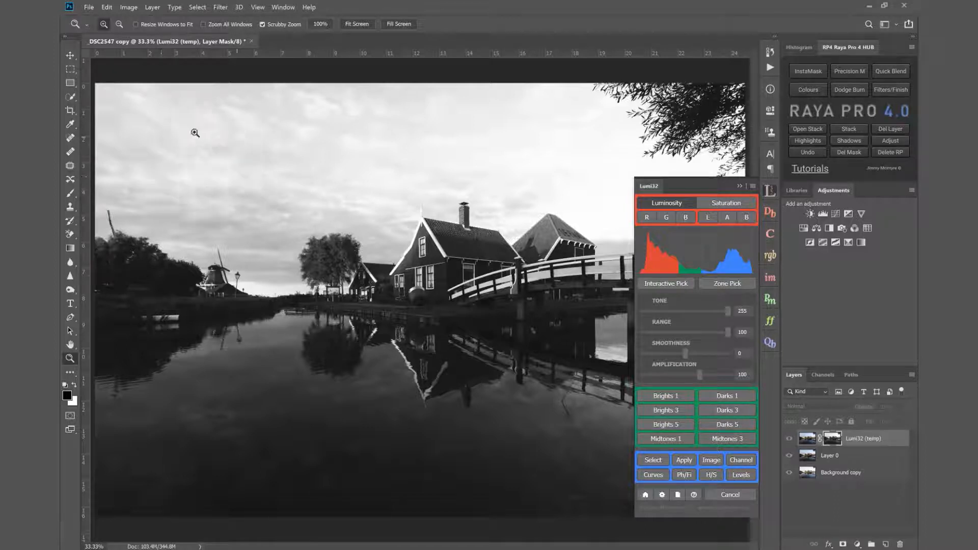
Discard the mask built from Layer 0, hide that layer, and generate a Brights 1 mask from the brighter Background copy.
left_click(738, 493)
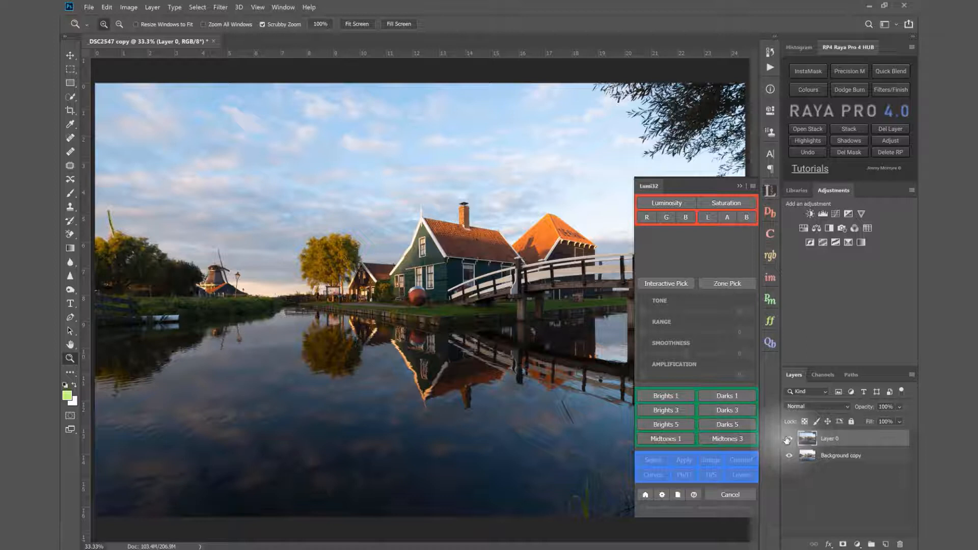
left_click(788, 440)
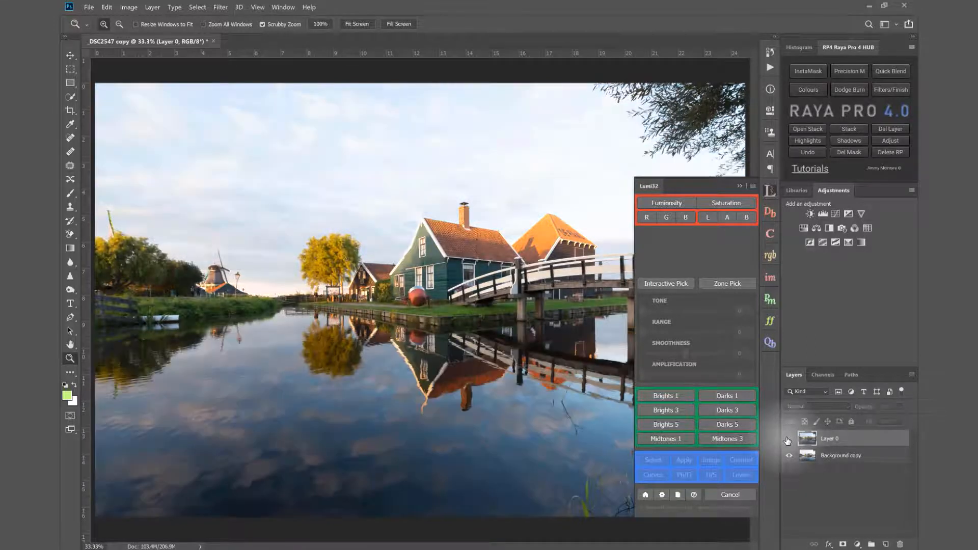
left_click(665, 397)
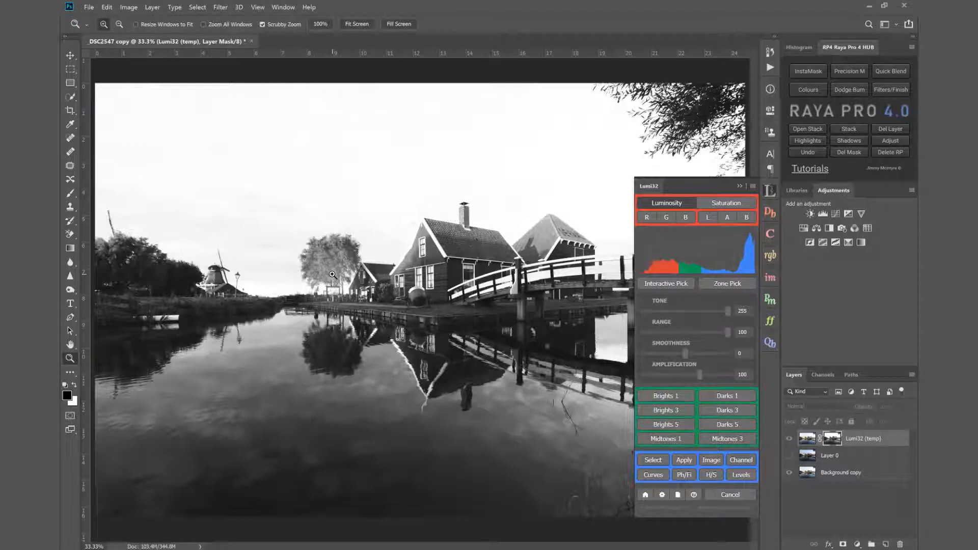
Set the mask's smoothness to 52, compare its R, G and B channel versions, and apply the blue-channel mask to Layer 0.
left_click_drag(685, 353, 707, 356)
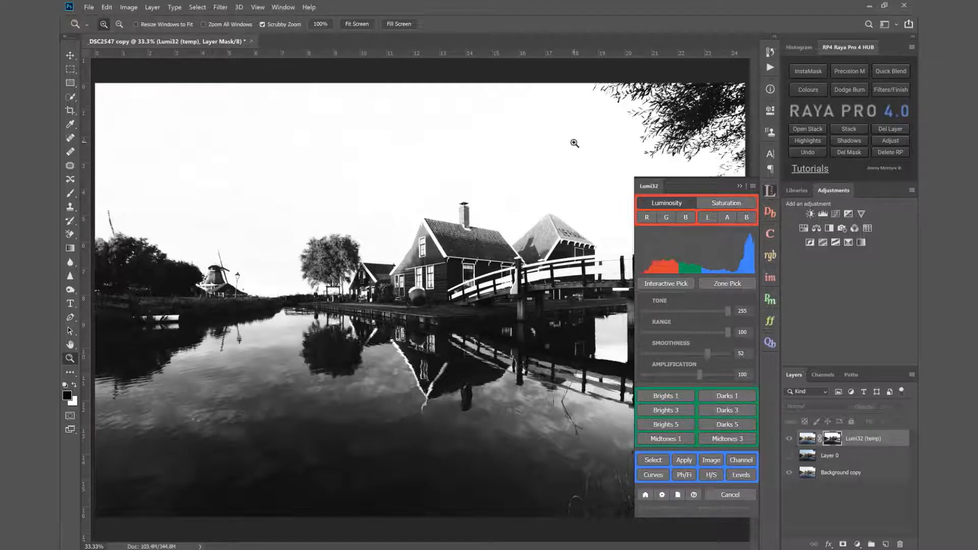
left_click(646, 218)
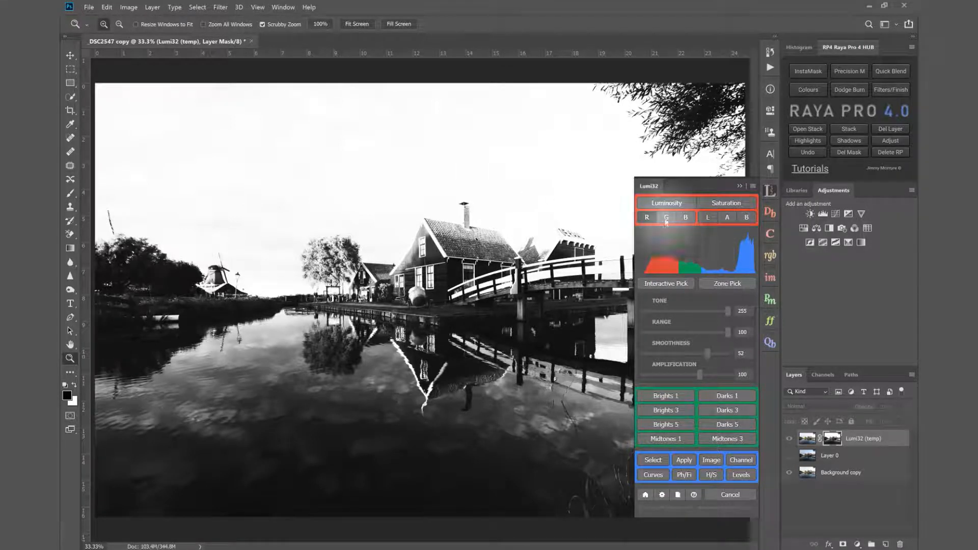
left_click(666, 220)
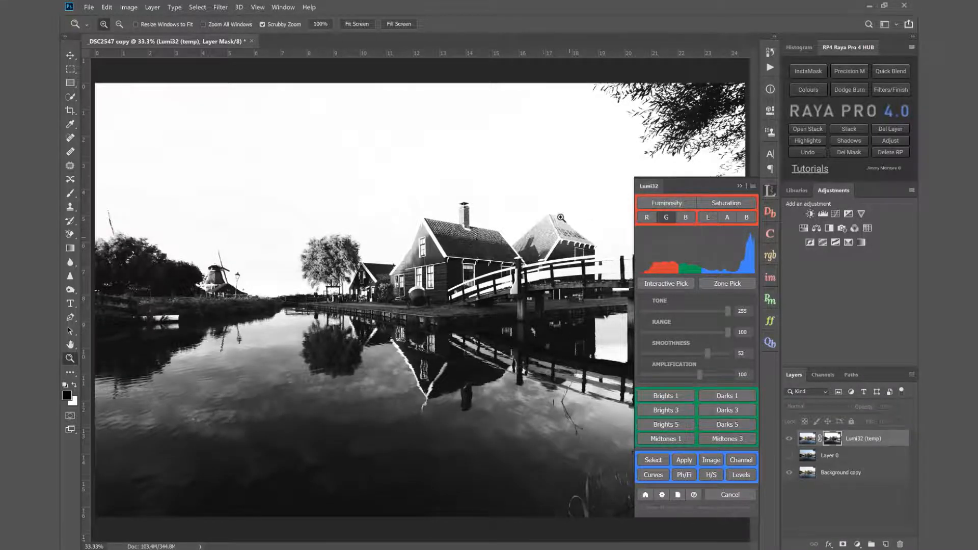
left_click(687, 218)
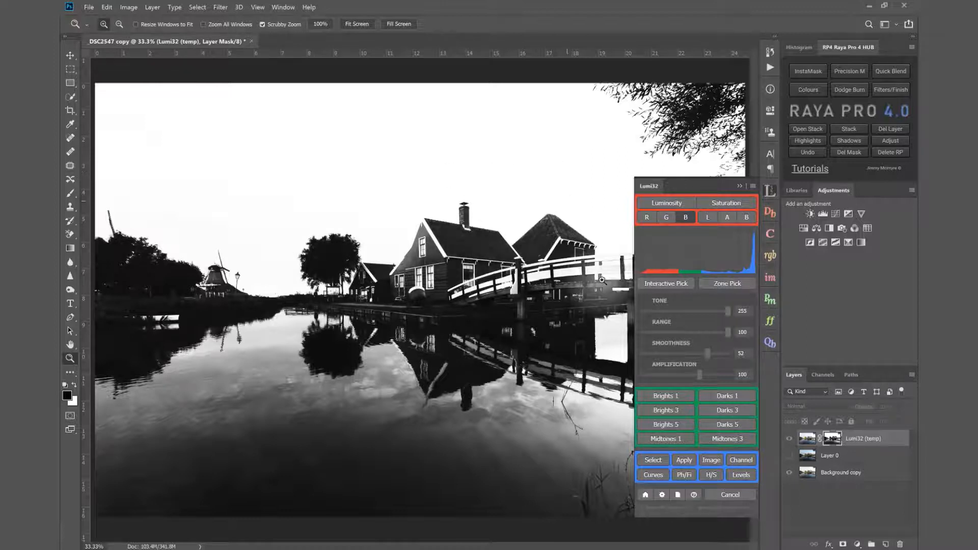
left_click(686, 461)
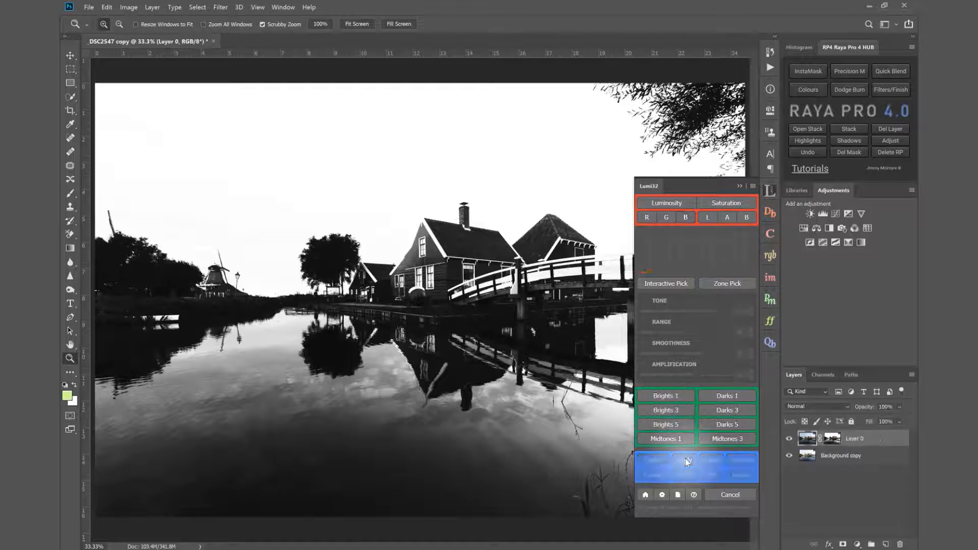
Compare the windmill blend with the brighter exposure alone by repeatedly hiding and showing the masked Layer 0.
left_click(788, 439)
left_click(789, 438)
left_click(789, 439)
left_click(788, 439)
left_click(789, 438)
left_click(789, 439)
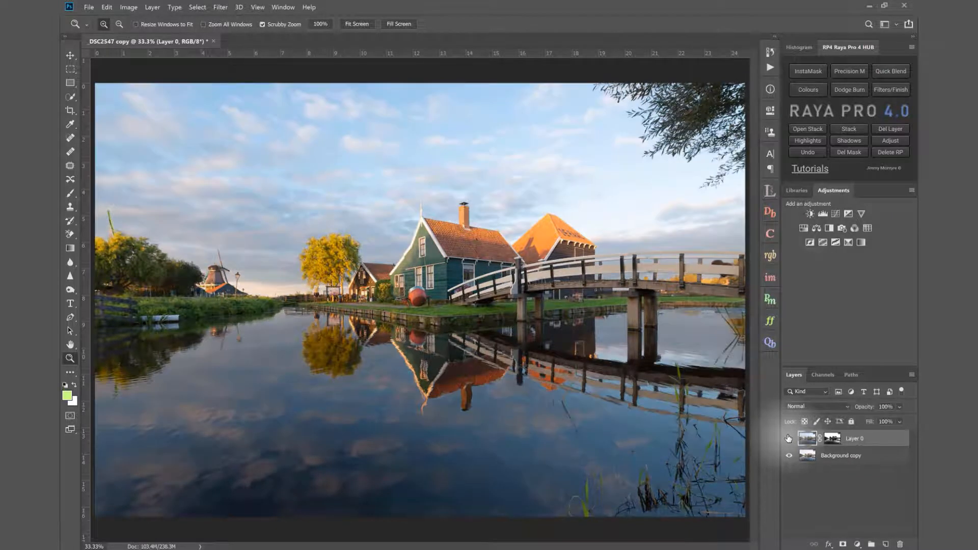
left_click(788, 438)
left_click(789, 439)
left_click(789, 439)
left_click(789, 438)
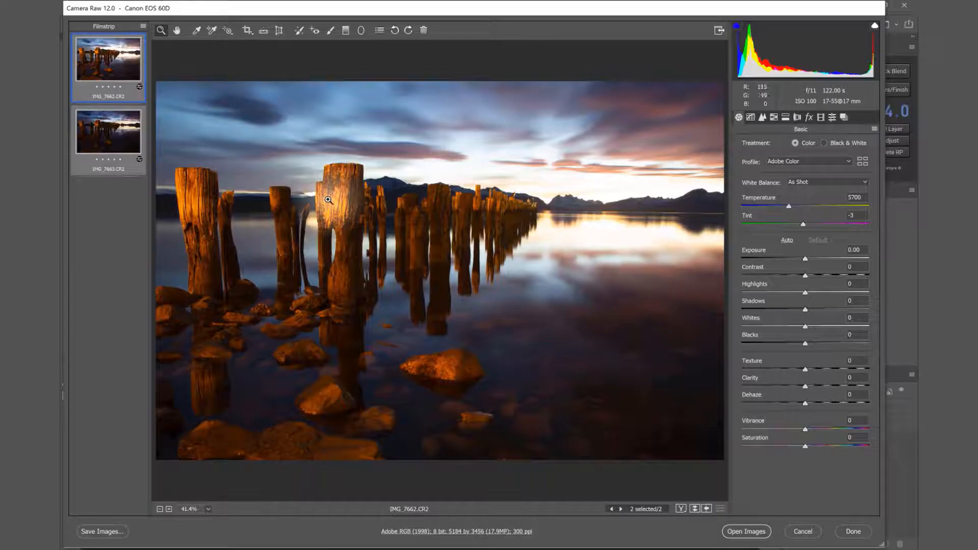
In Camera Raw, compare IMG_7662 and IMG_7663, and set the brighter IMG_7662 to Exposure +0.45, Highlights -27 and Shadows +20.
left_click(108, 59)
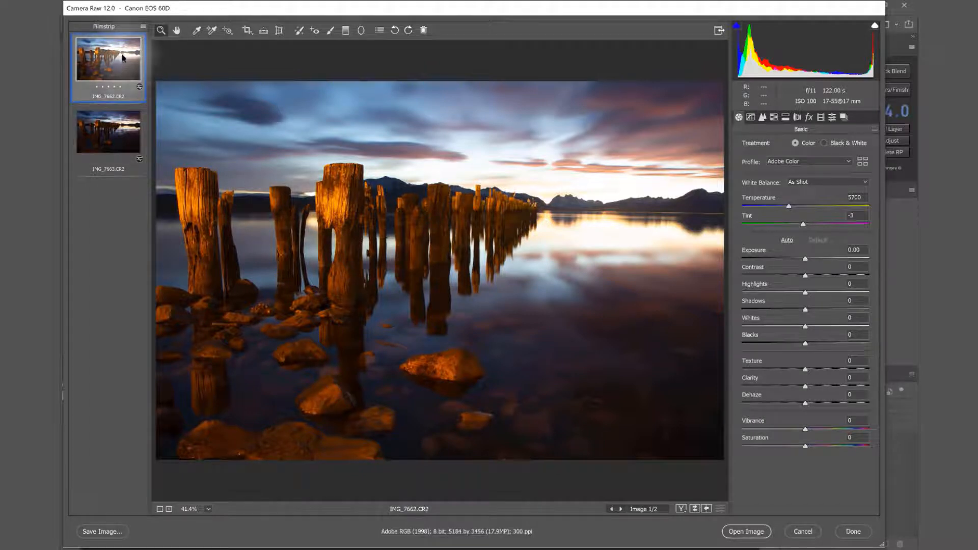
left_click(105, 131)
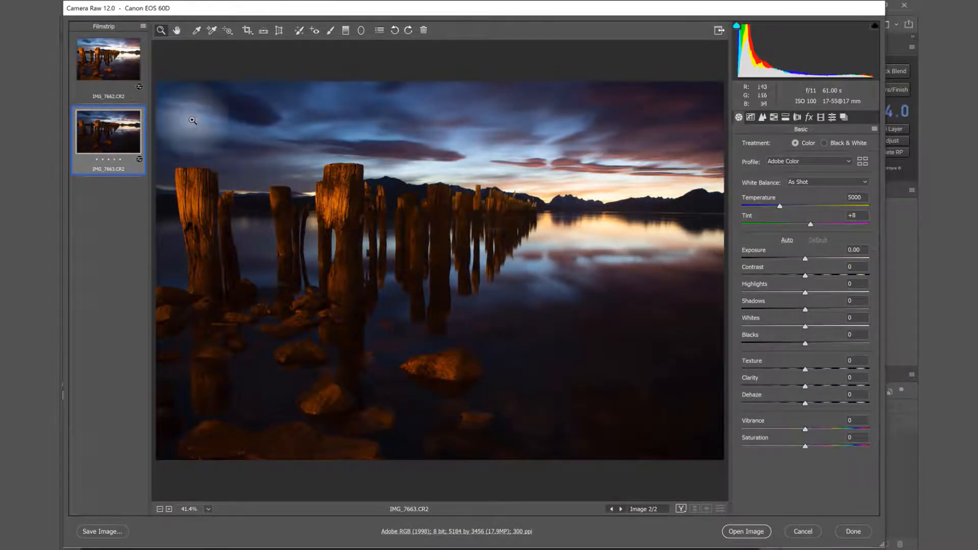
left_click(122, 76)
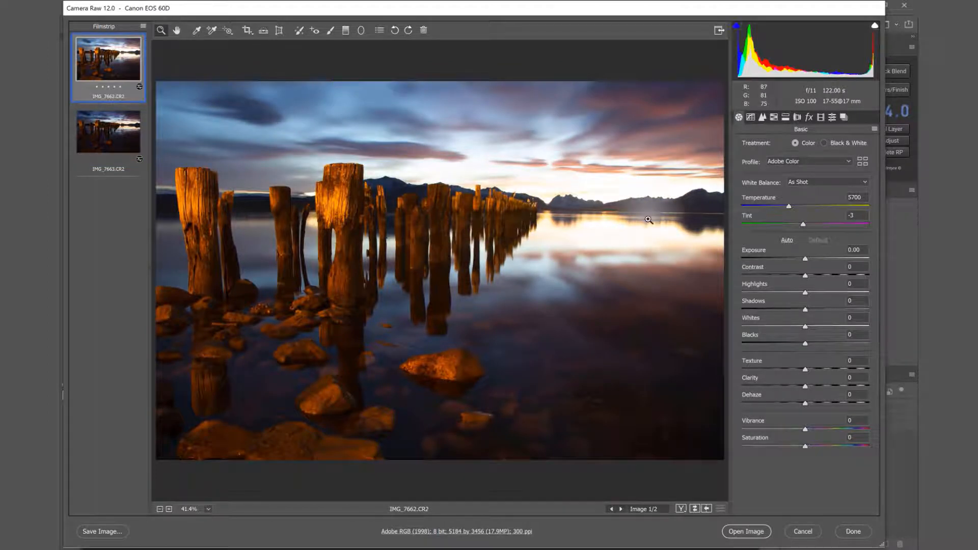
left_click_drag(808, 263, 812, 264)
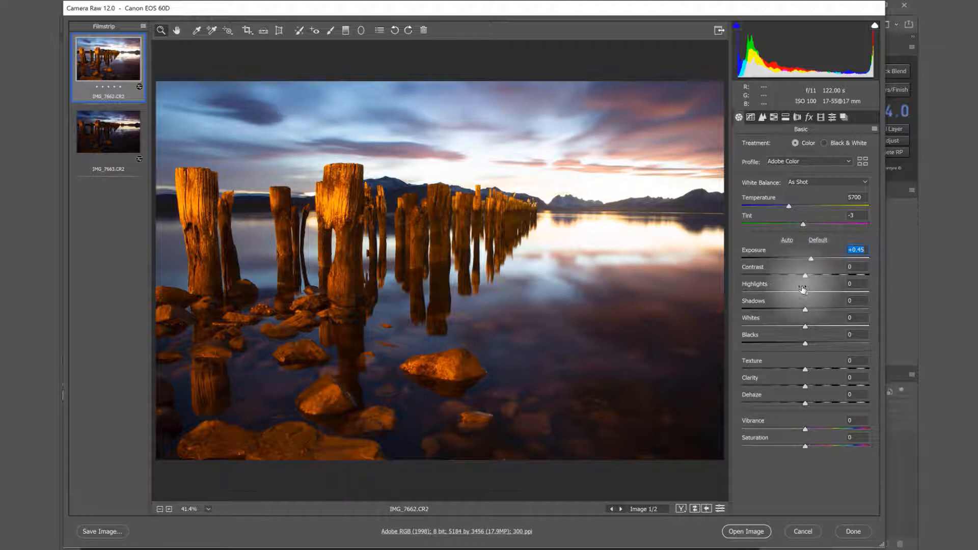
left_click_drag(806, 292, 818, 310)
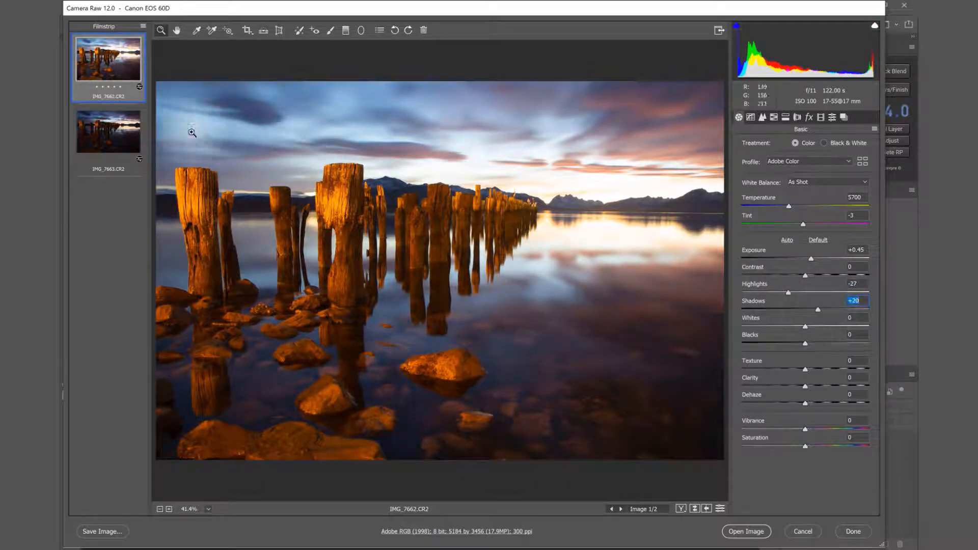
Remove chromatic aberration and enable lens profile corrections on both raw files together, and open them as smart objects.
left_click(108, 131, "shift")
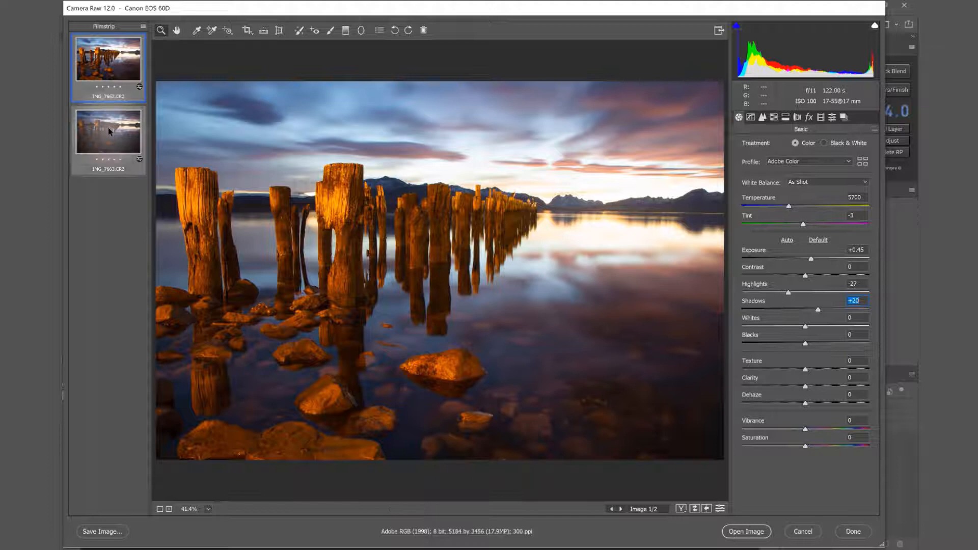
left_click(798, 117)
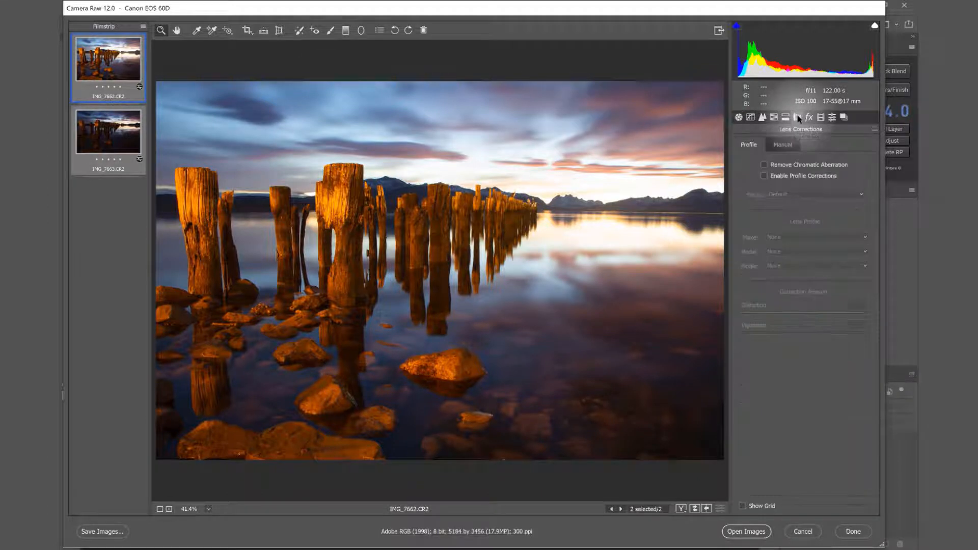
left_click(763, 165)
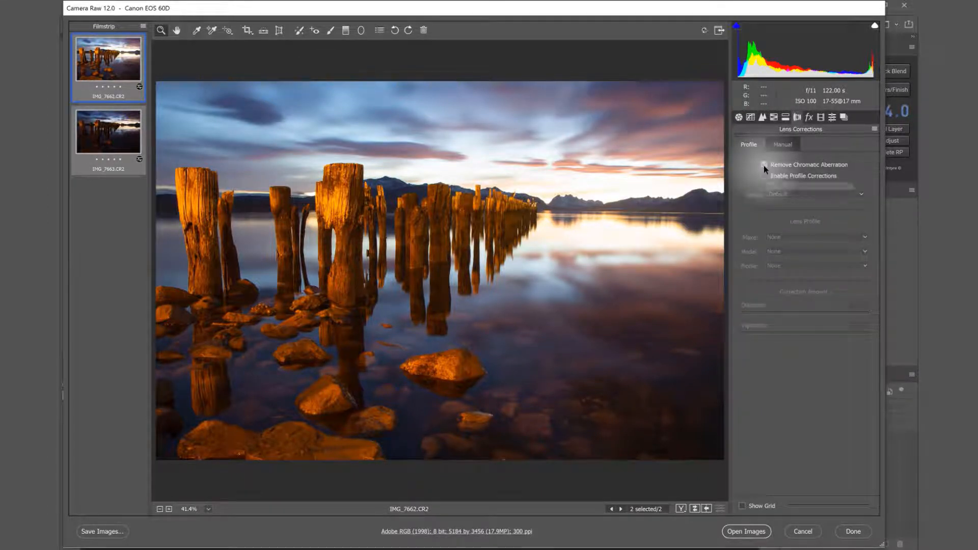
left_click(763, 176)
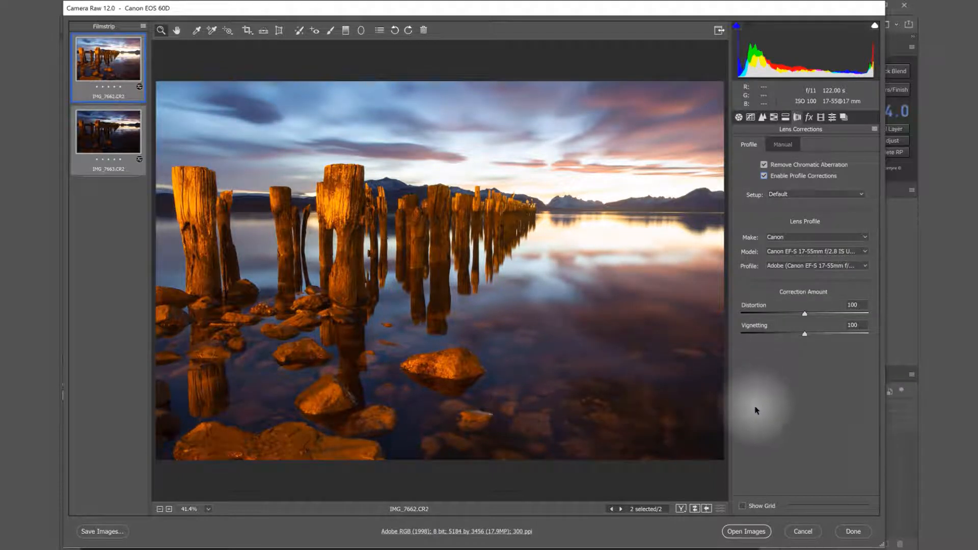
key("shift")
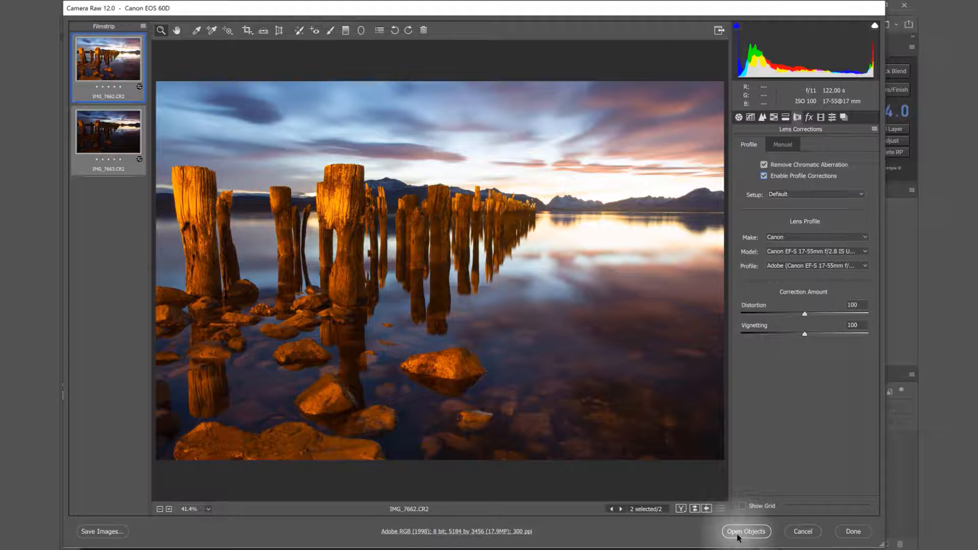
left_click(737, 535, "shift")
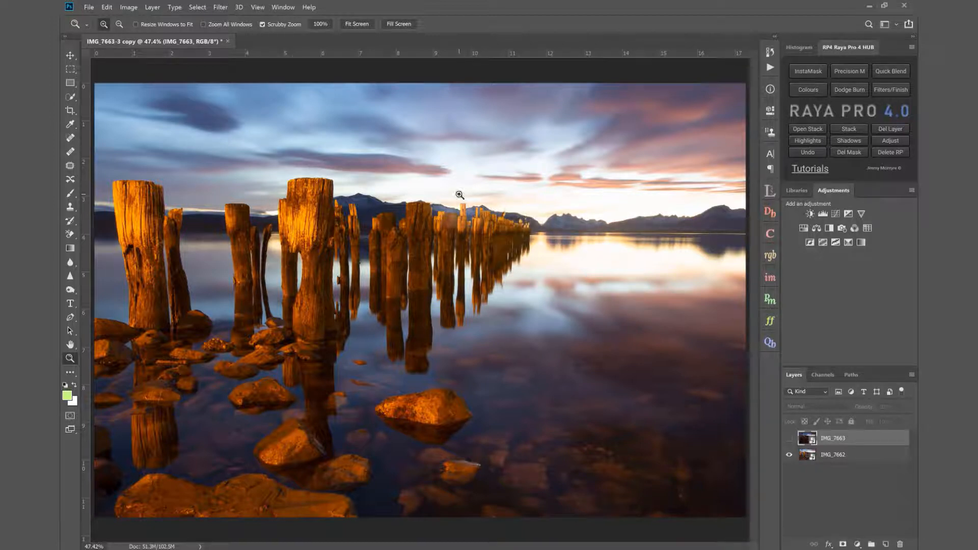
Compare the two stacked exposures, and add a black layer mask to the darker IMG_7663 layer, leaving the layer shown.
left_click(789, 438)
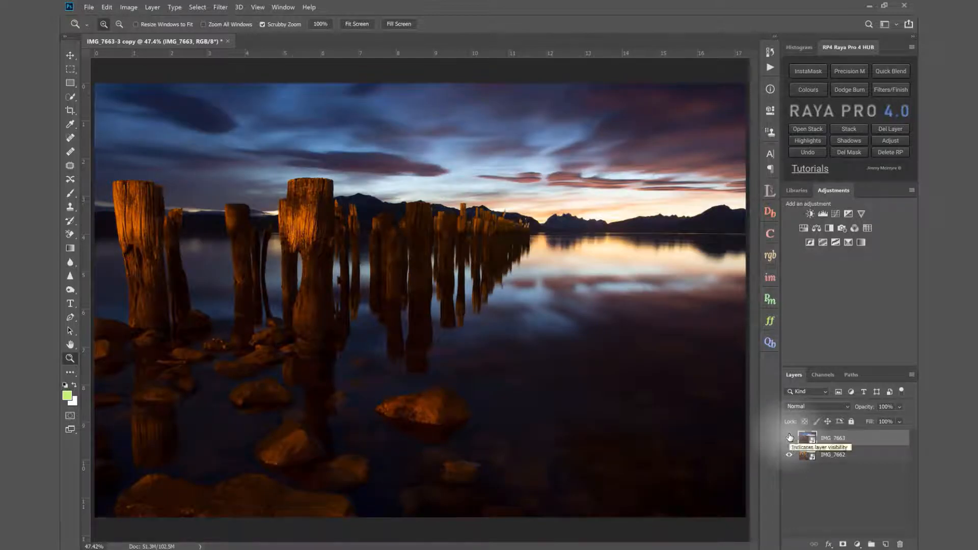
left_click(789, 438)
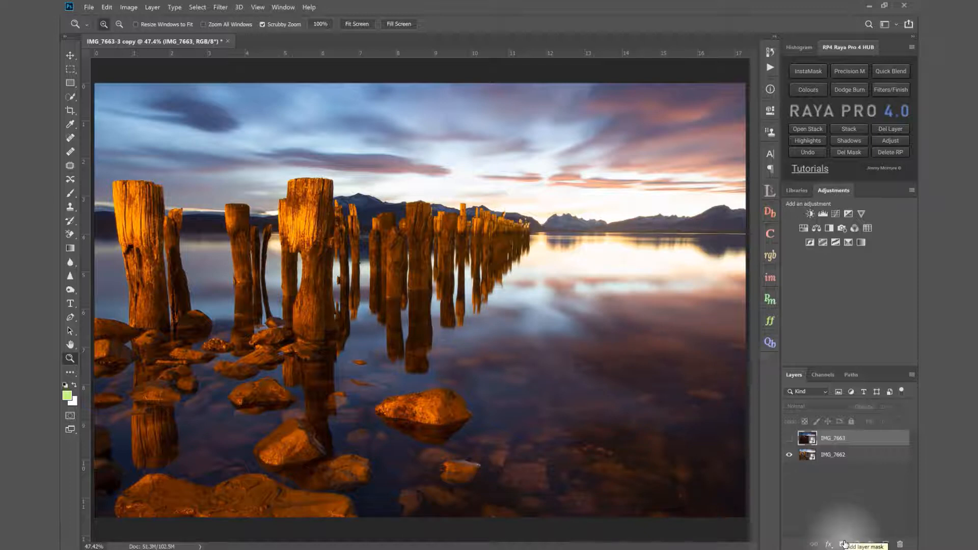
left_click(844, 544, "alt")
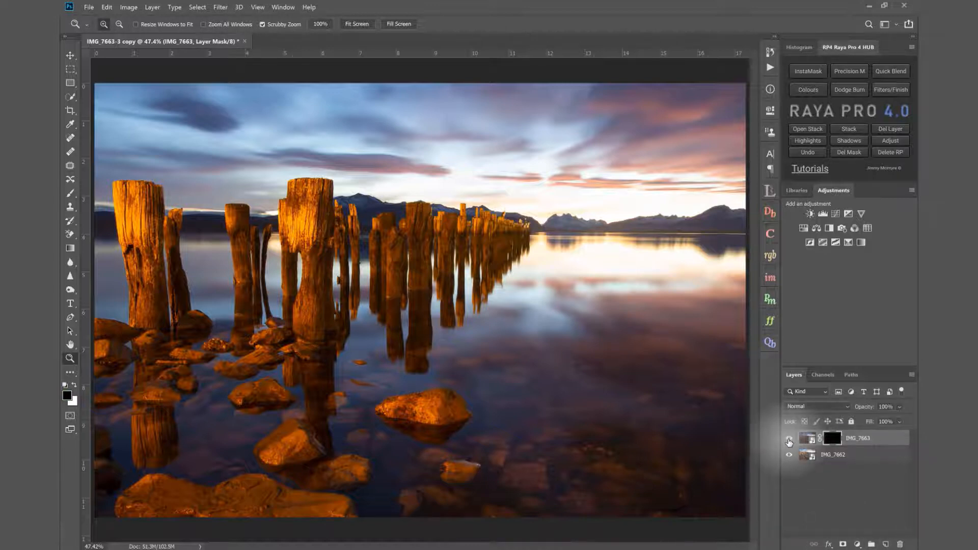
left_click(789, 439)
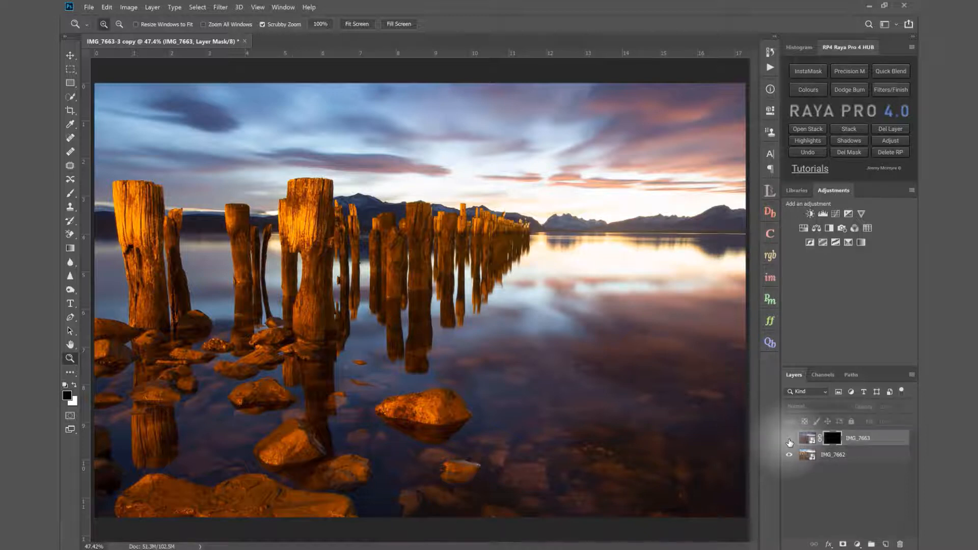
left_click(789, 440)
left_click(790, 439)
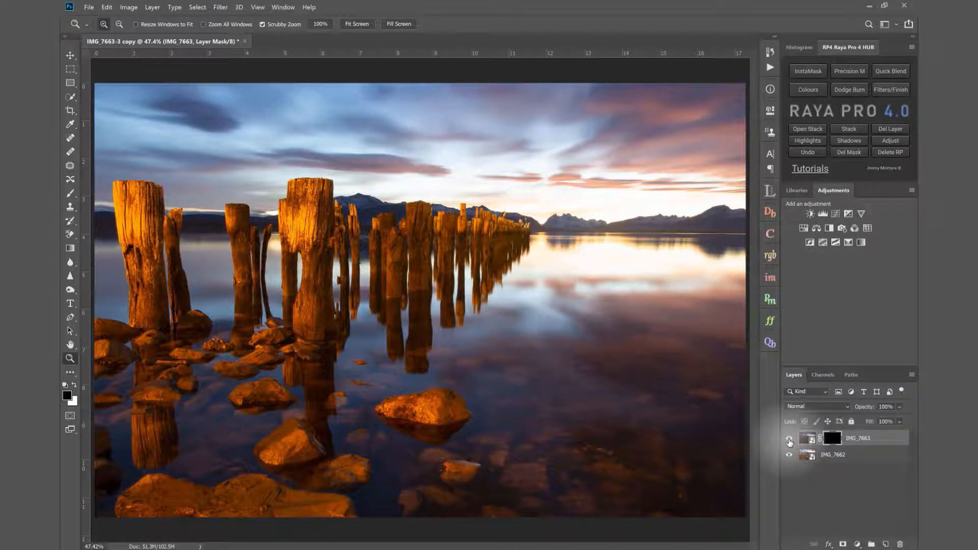
Open Lumi32, compare the Brights 1 and Brights 3 masks of the image, and load Brights 3 as a selection.
left_click(771, 193)
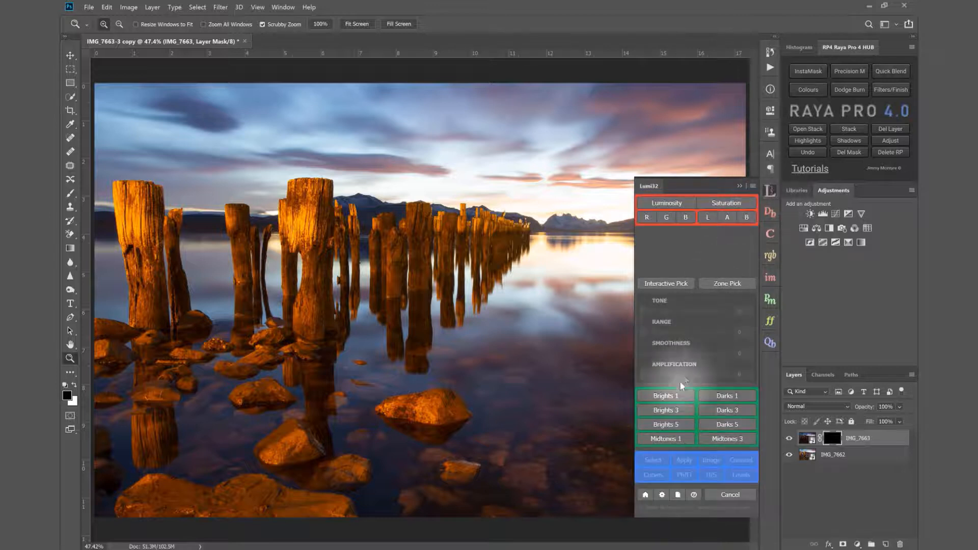
left_click(671, 395)
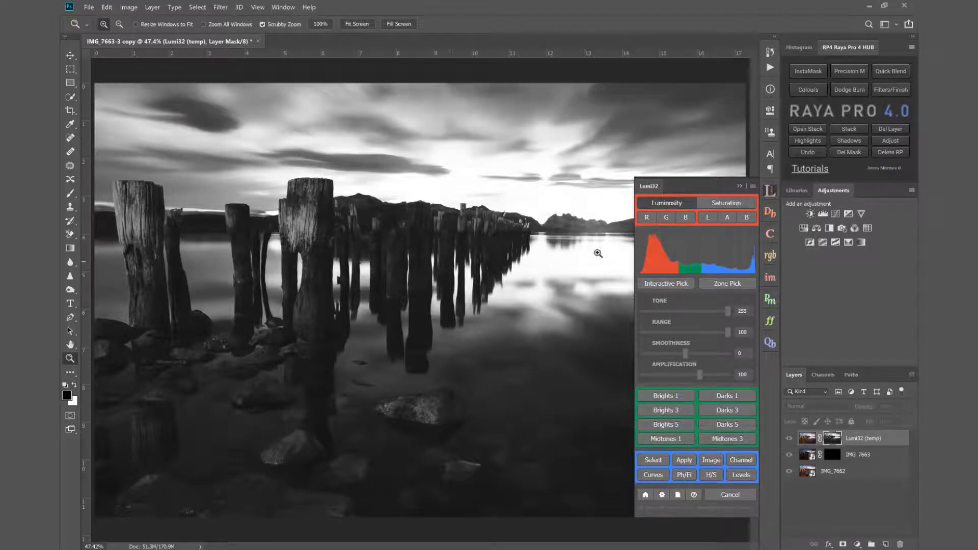
left_click(661, 412)
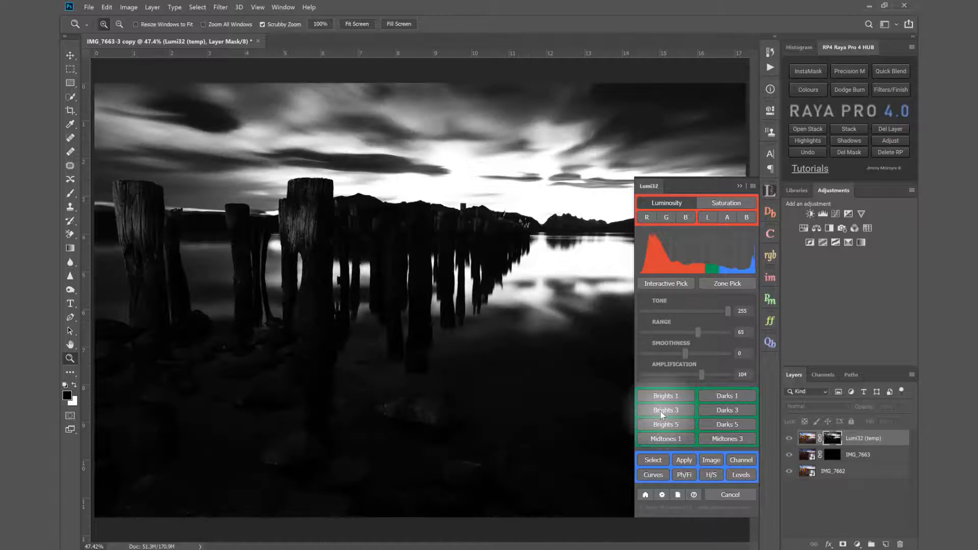
left_click(656, 459)
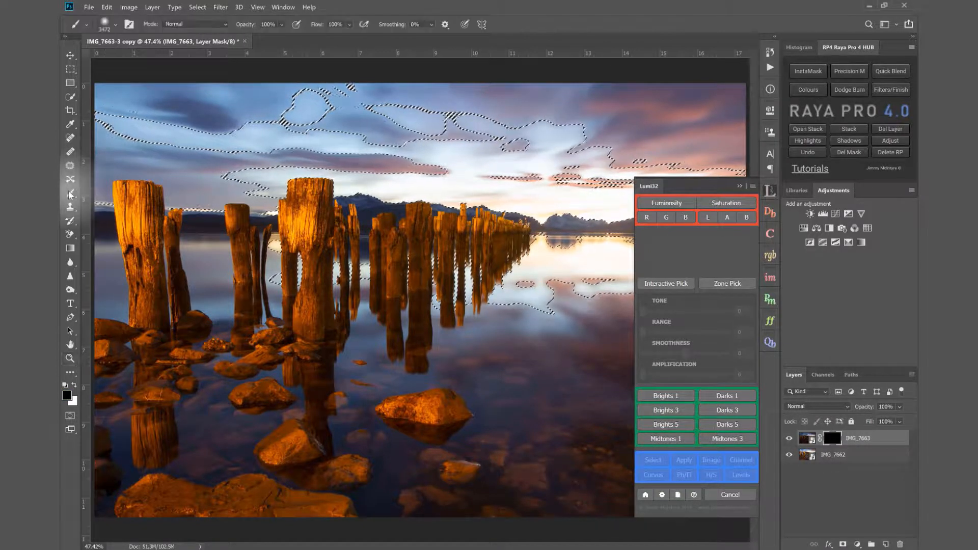
Hide the selection outline and paint white on IMG_7663's mask across the sky and horizon with a large soft brush at 100% opacity.
left_click(75, 386)
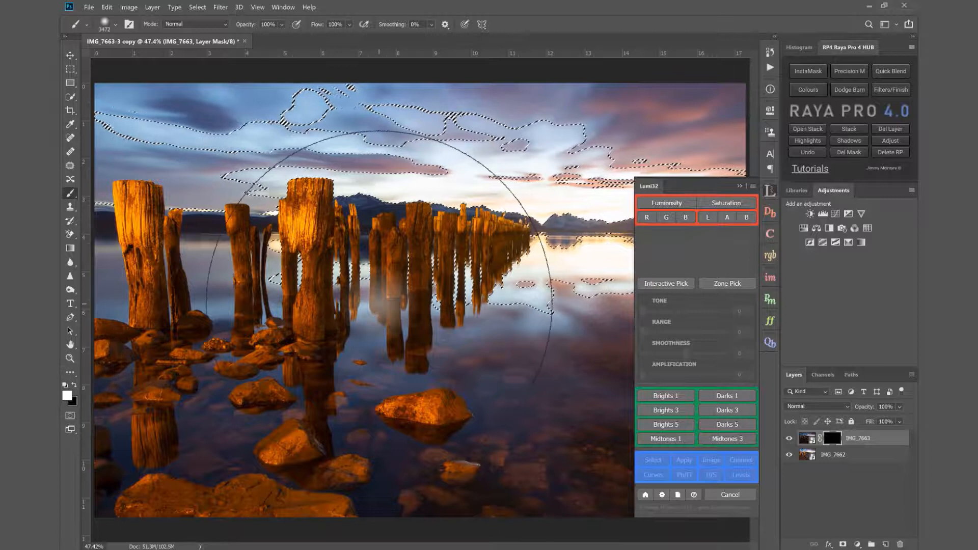
key("ctrl+d")
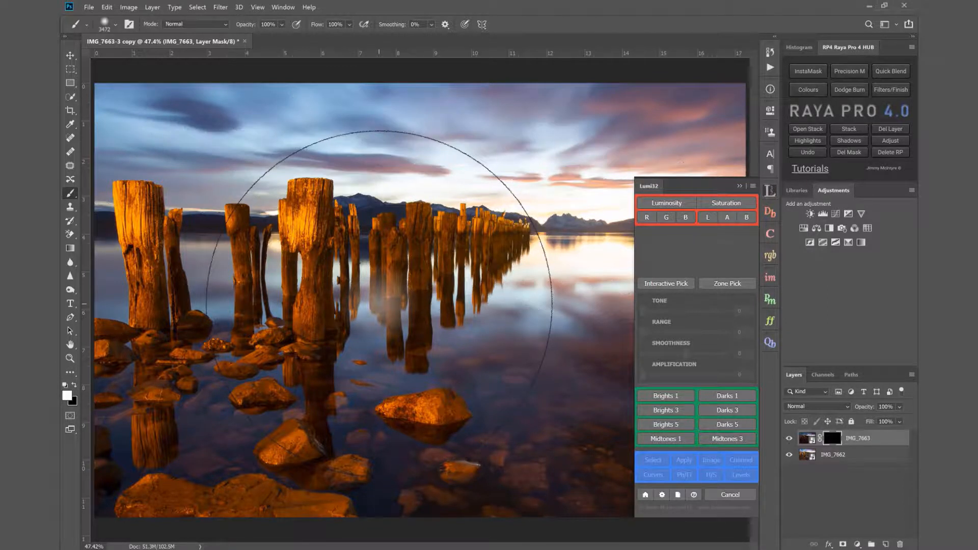
left_click(740, 186)
mouse_move(681, 213)
left_mouse_down()
mouse_move(501, 181)
mouse_move(403, 181)
left_mouse_up()
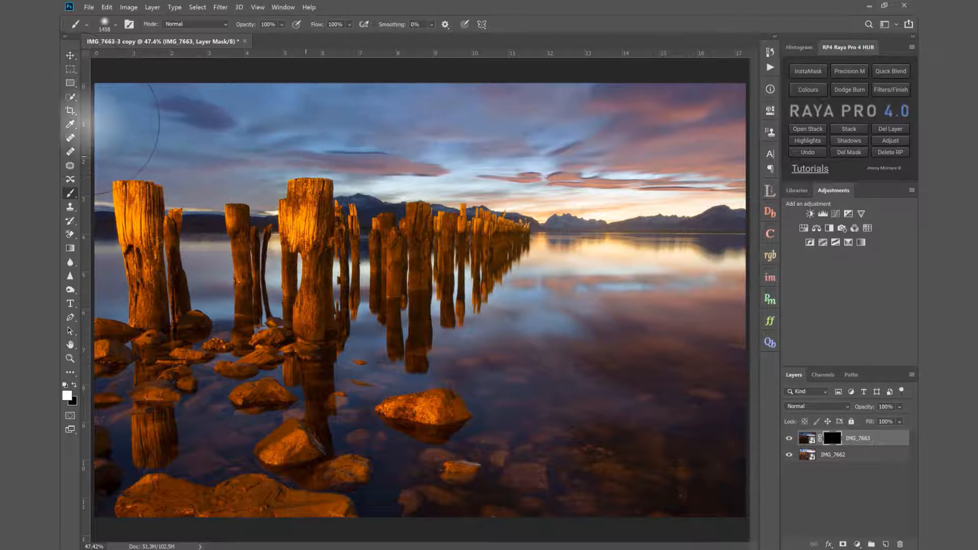
mouse_move(489, 148)
left_mouse_down()
mouse_move(460, 151)
mouse_move(251, 111)
mouse_move(81, 104)
mouse_move(233, 122)
mouse_move(182, 125)
left_mouse_up()
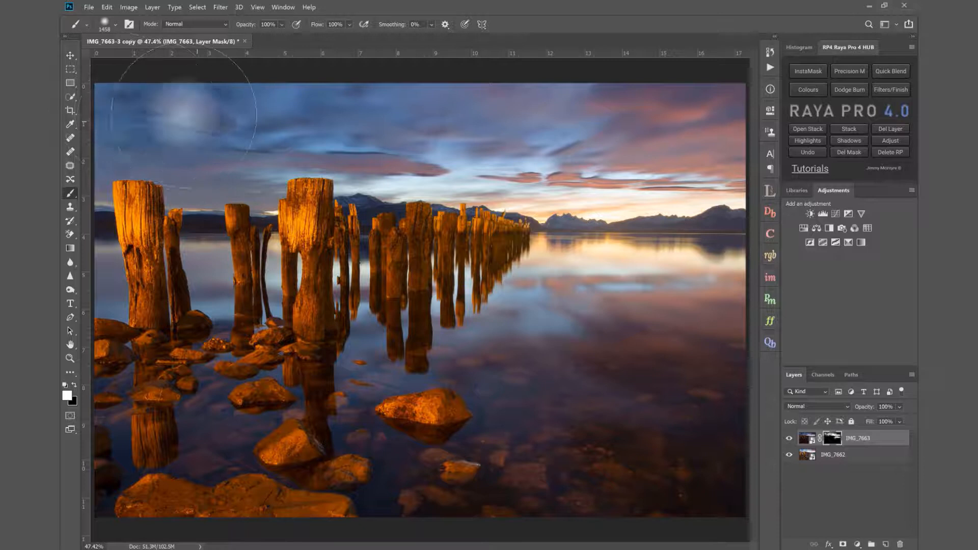
mouse_move(538, 143)
left_mouse_down()
mouse_move(792, 125)
mouse_move(639, 108)
mouse_move(742, 106)
mouse_move(703, 123)
left_mouse_up()
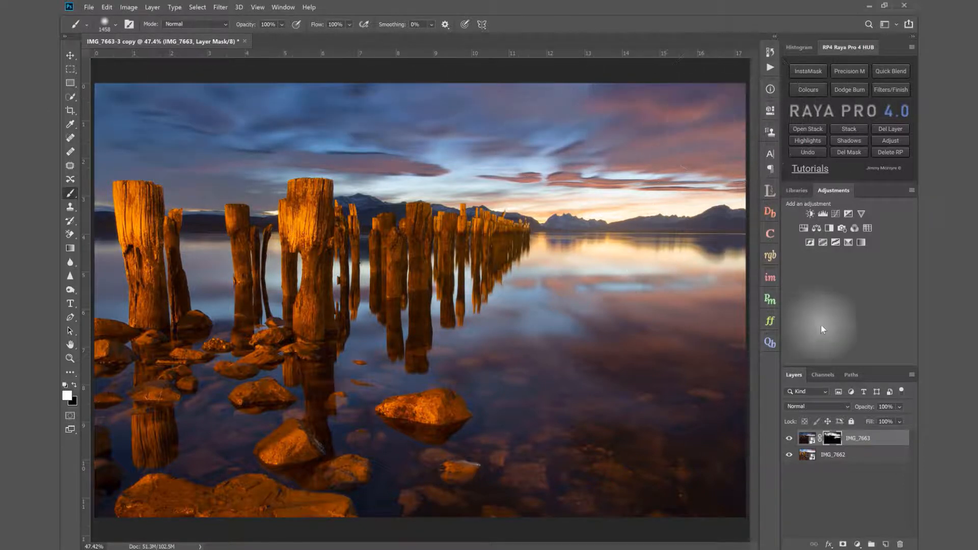
Inspect IMG_7663's mask on its own, and paint black on it across the upper sky with a large soft brush at 30% opacity.
left_click(835, 443, "alt")
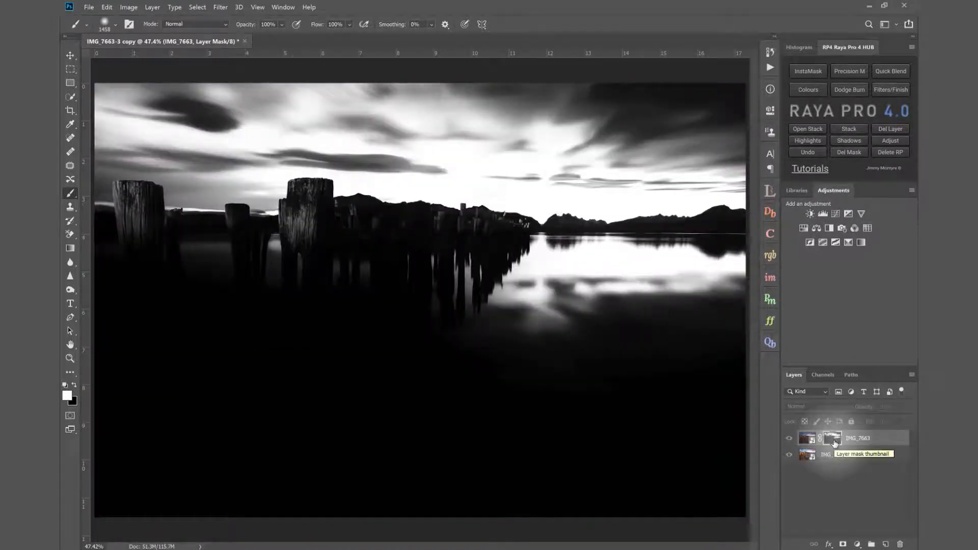
left_click(807, 438)
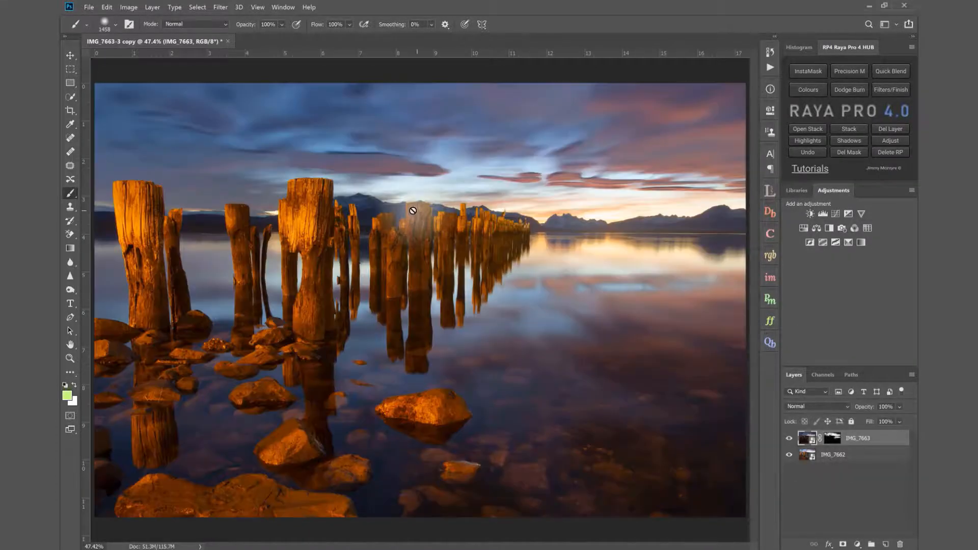
left_click(833, 438)
key("d")
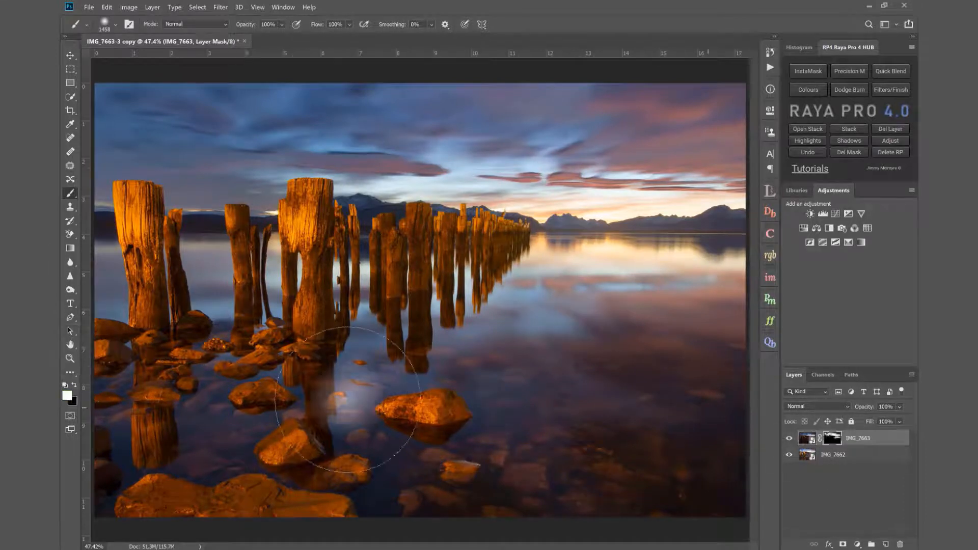
left_click(74, 385)
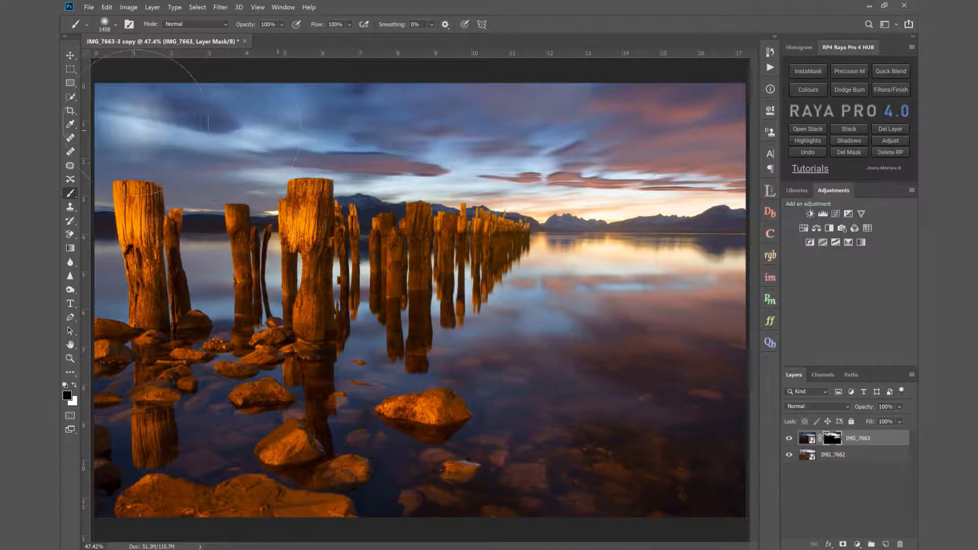
mouse_move(357, 121)
left_mouse_down()
mouse_move(395, 120)
mouse_move(388, 81)
left_mouse_up()
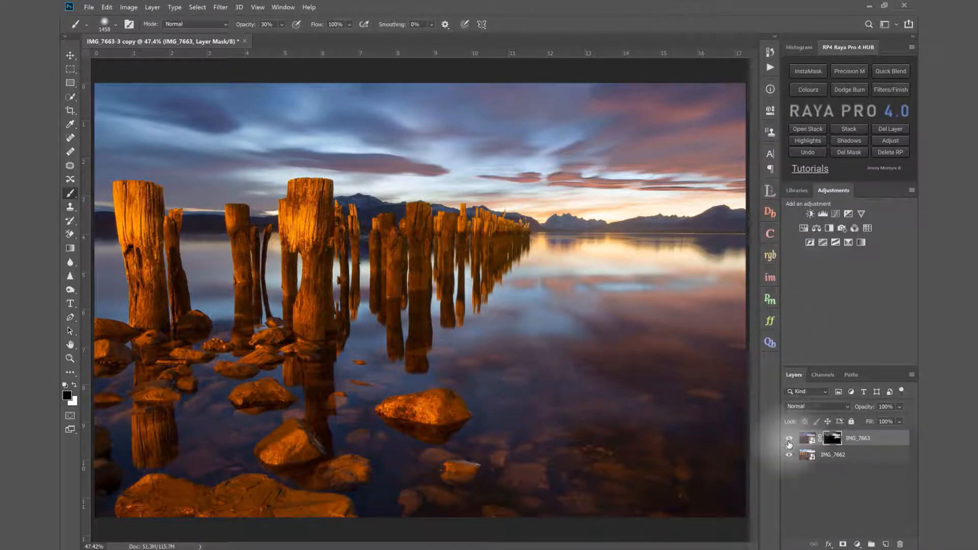
Compare the blend with the IMG_7663 layer hidden and shown, leaving the layer shown.
left_click(788, 440)
left_click(789, 441)
left_click(789, 441)
left_click(789, 441)
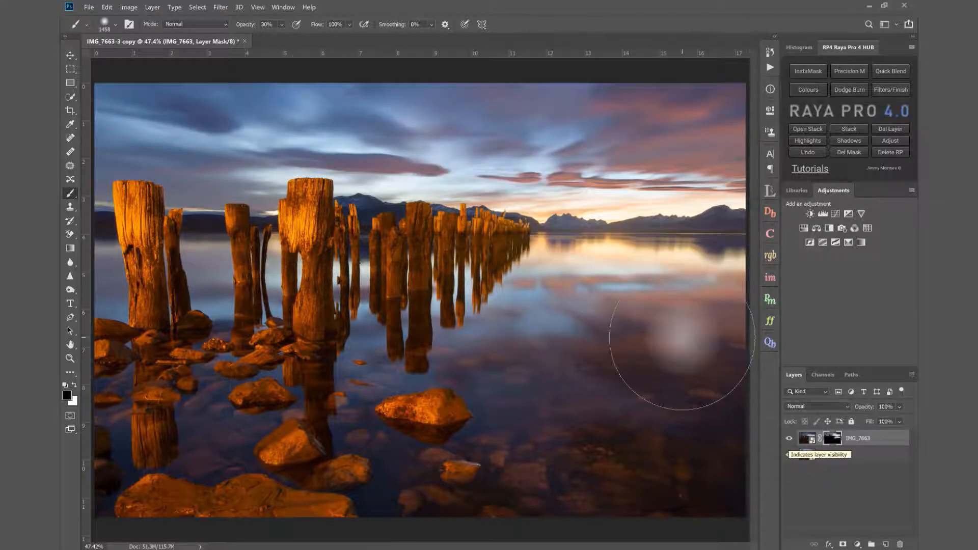
Reopen the IMG_7663 smart object's raw settings and lower Highlights to -30.
left_click(811, 441)
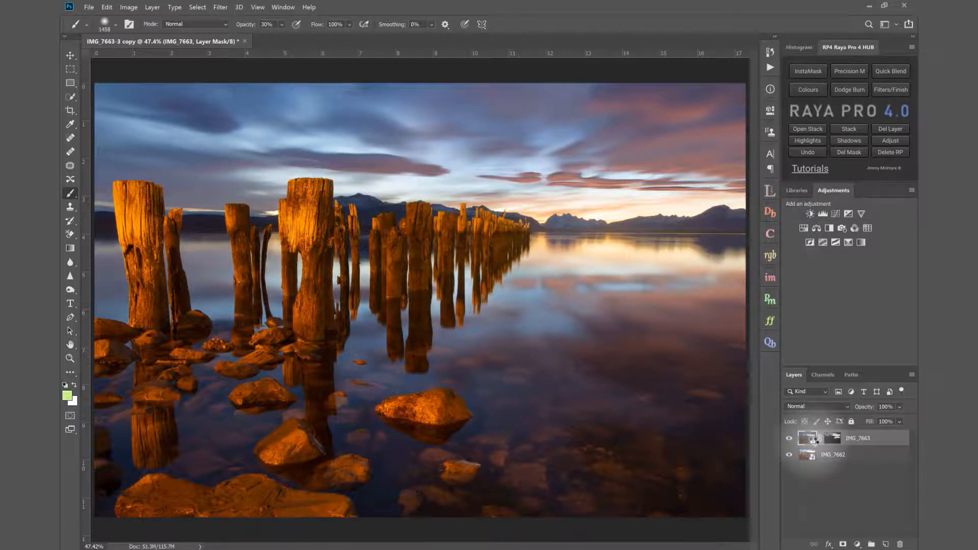
double_click(814, 445)
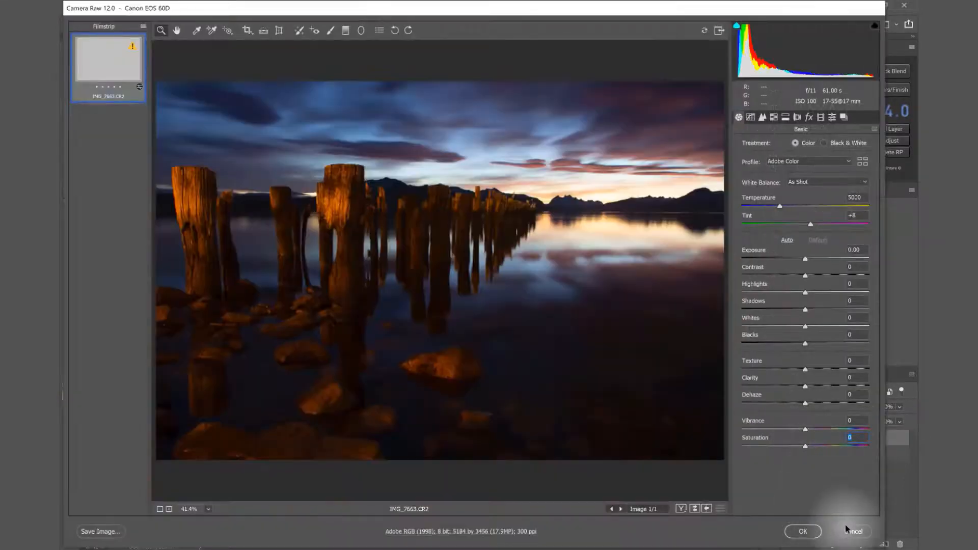
left_click(803, 531)
left_click(813, 444)
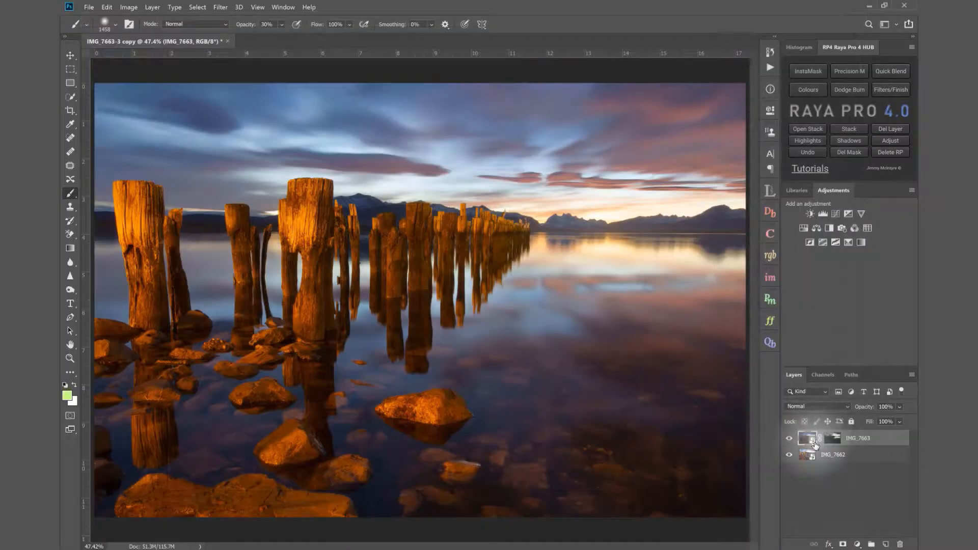
double_click(813, 444)
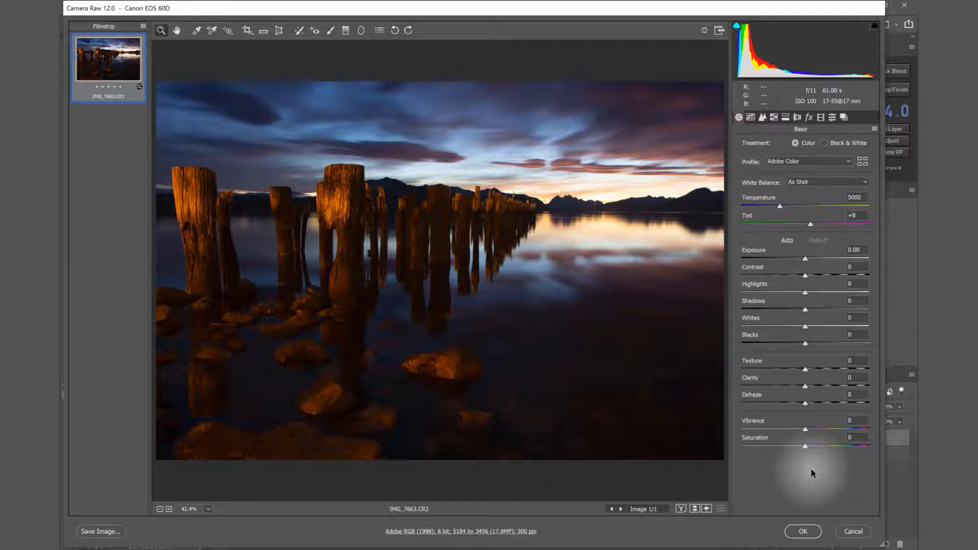
left_click_drag(793, 294, 786, 293)
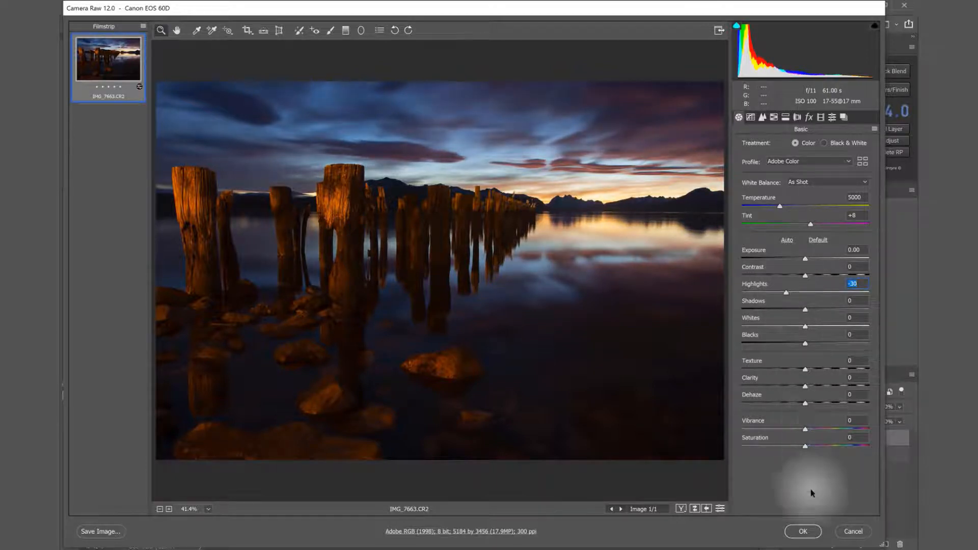
left_click(803, 531)
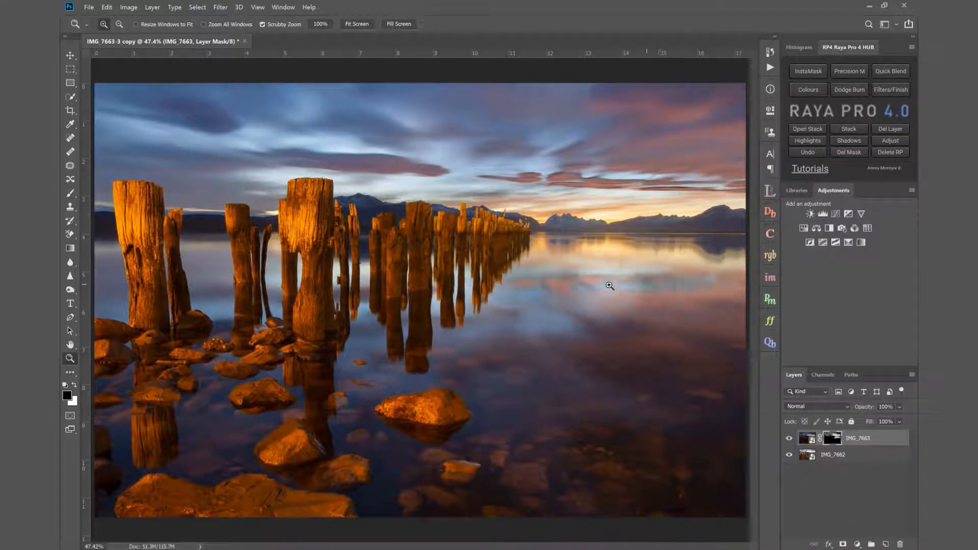
Paint black at 30% opacity on IMG_7663's mask over the water reflection, and set the layer's opacity to 79%.
left_click(790, 439)
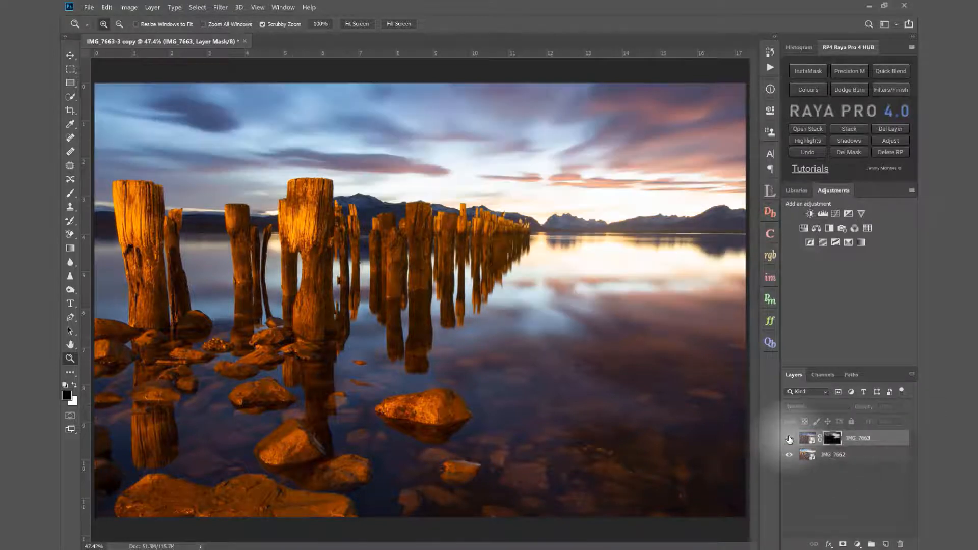
left_click(789, 439)
left_click(71, 194)
left_click(547, 304)
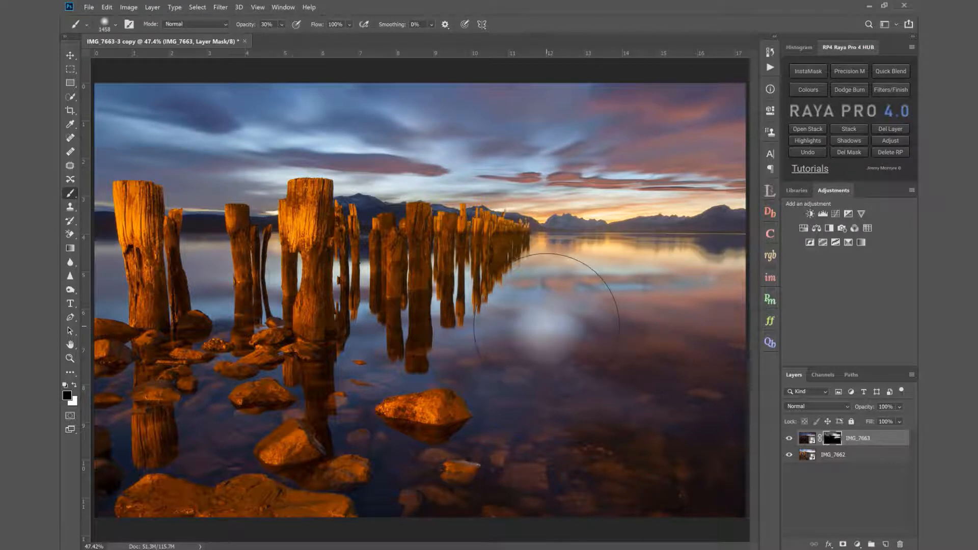
mouse_move(547, 326)
left_mouse_down()
mouse_move(732, 329)
mouse_move(574, 335)
left_mouse_up()
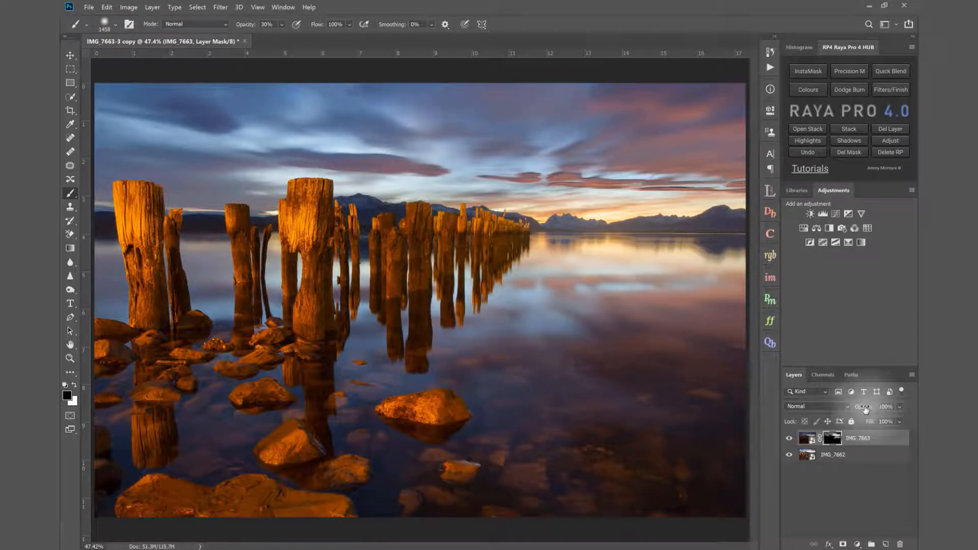
left_click_drag(869, 409, 859, 409)
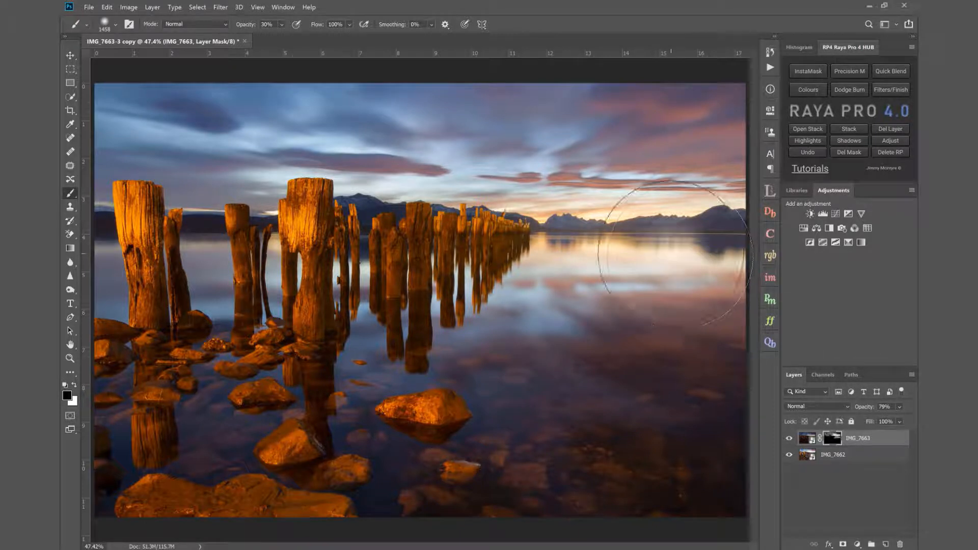
Open Lumi32 and generate a saturation mask of the blended image.
key("z")
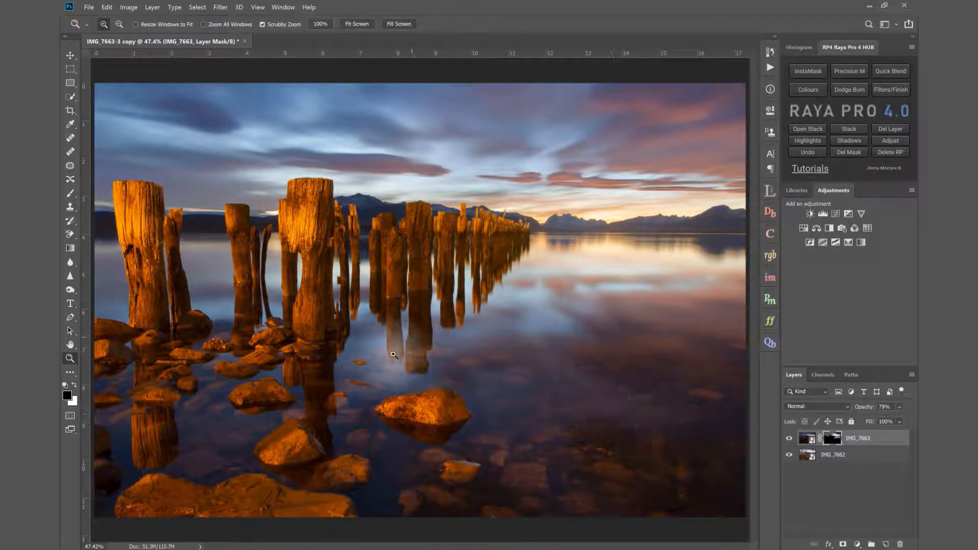
left_click(768, 194)
left_click(769, 194)
left_click(768, 194)
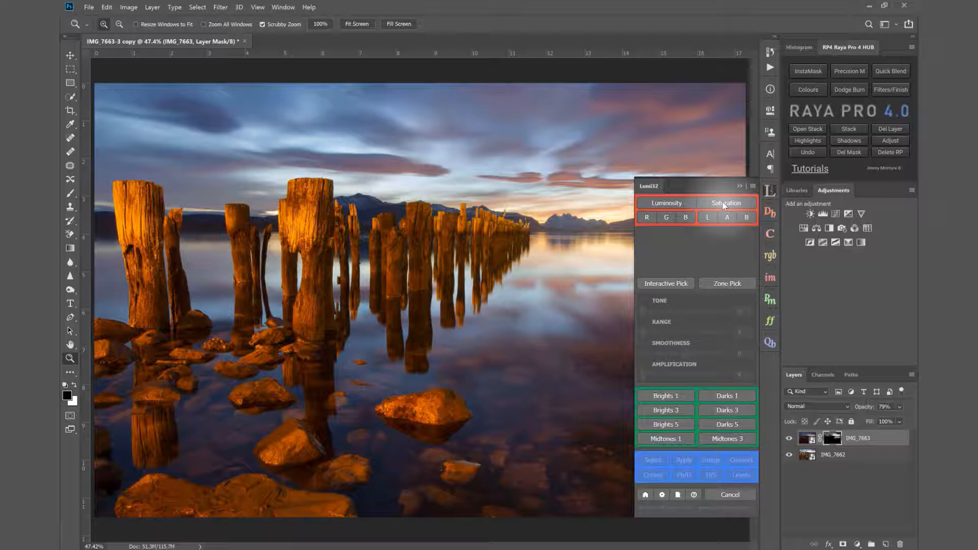
left_click(724, 204)
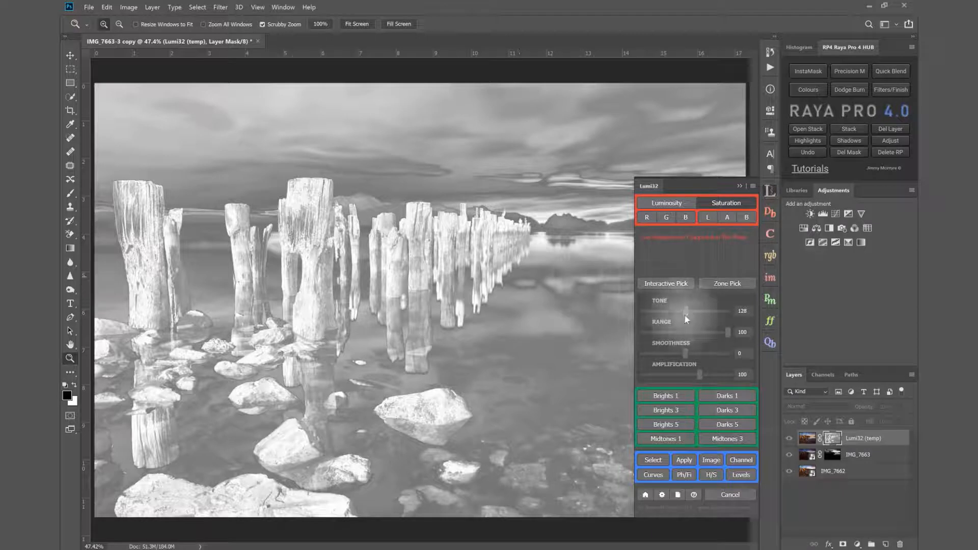
Refine the saturation mask to isolate the posts and rocks with Tone 168, Range 75, Smoothness 73 and Amplification 143.
left_click(700, 310)
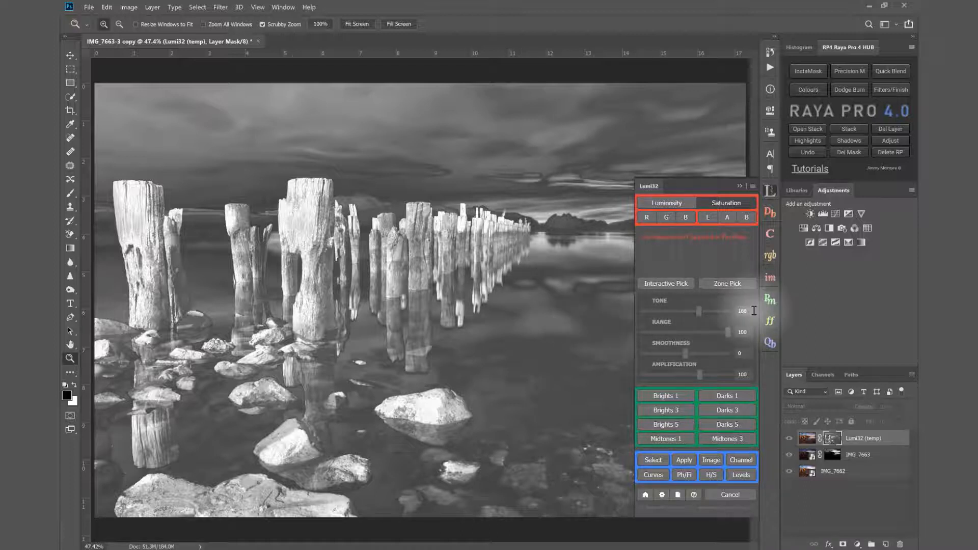
left_click_drag(730, 336, 714, 332)
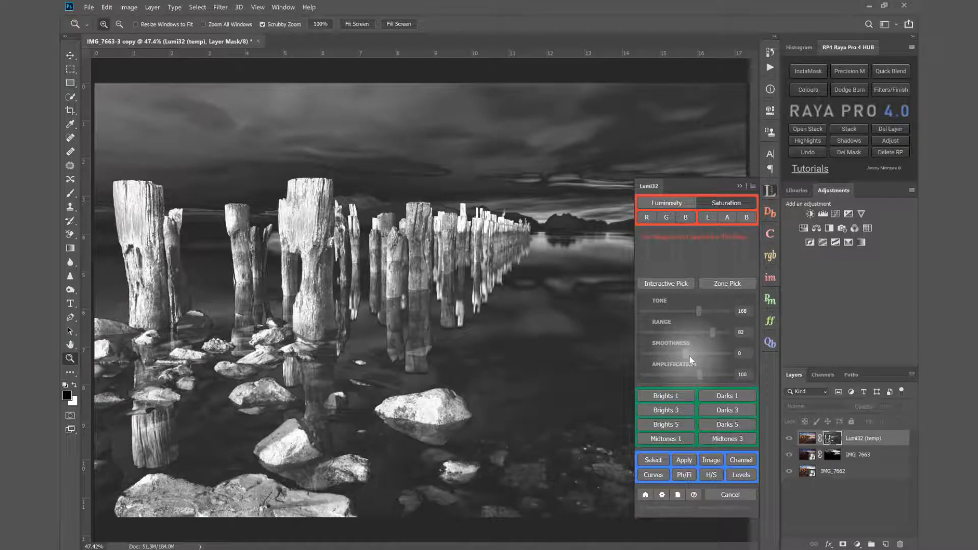
left_click_drag(703, 379, 724, 374)
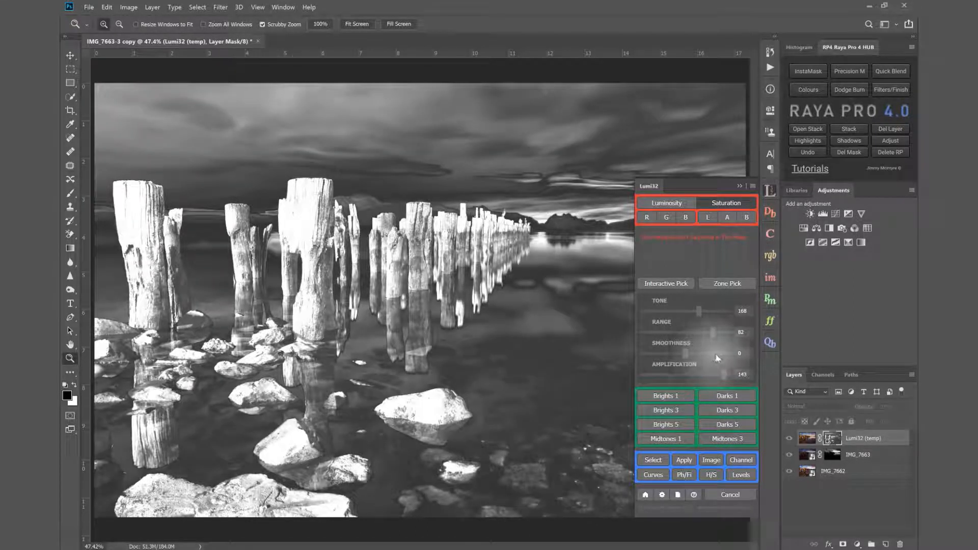
left_click(718, 358)
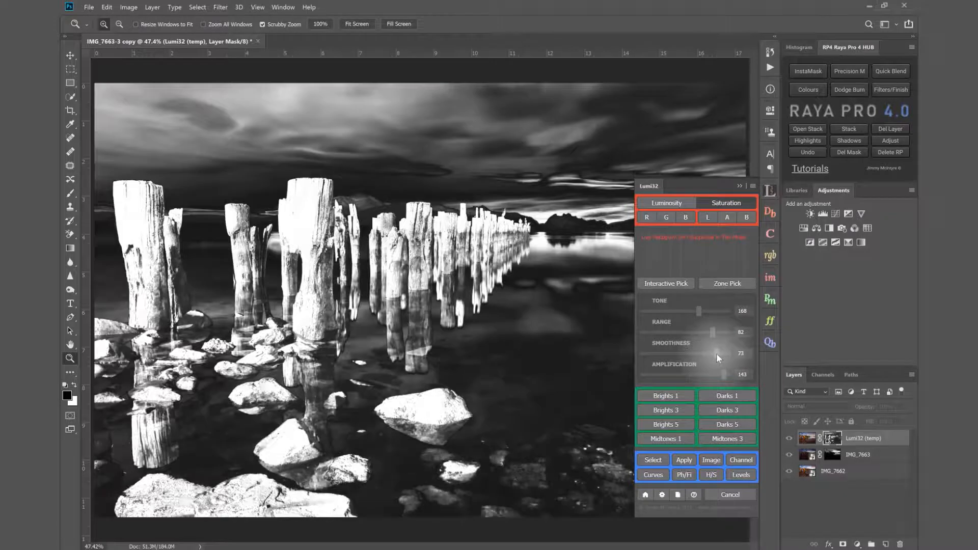
left_click(701, 331)
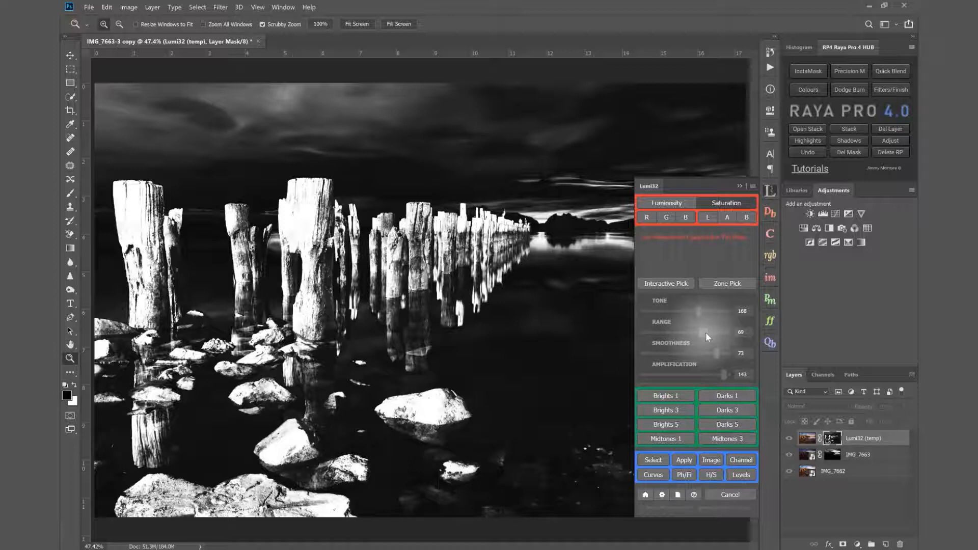
left_click(708, 337)
left_click(707, 332)
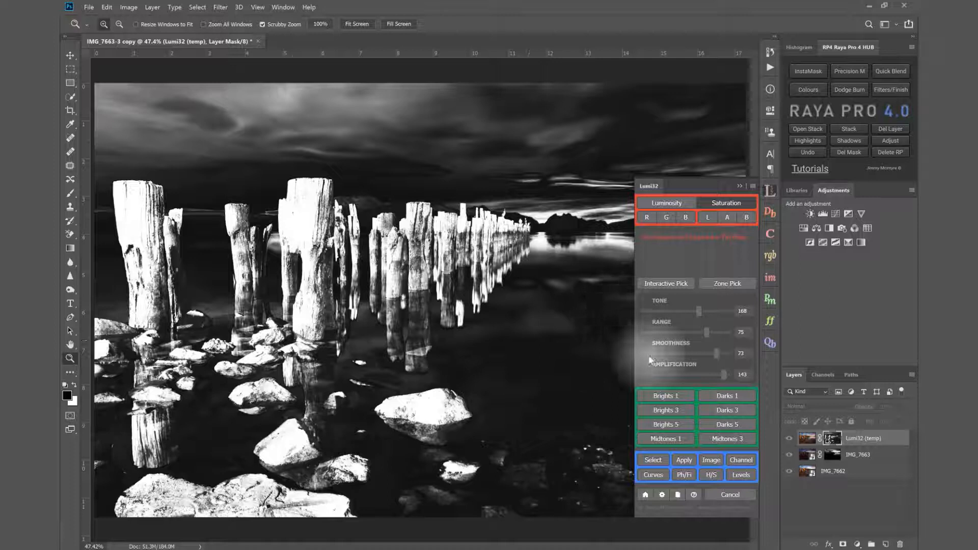
Apply the saturation mask to a Hue/Saturation adjustment layer with Saturation -62 and Lightness +11.
left_click(712, 475)
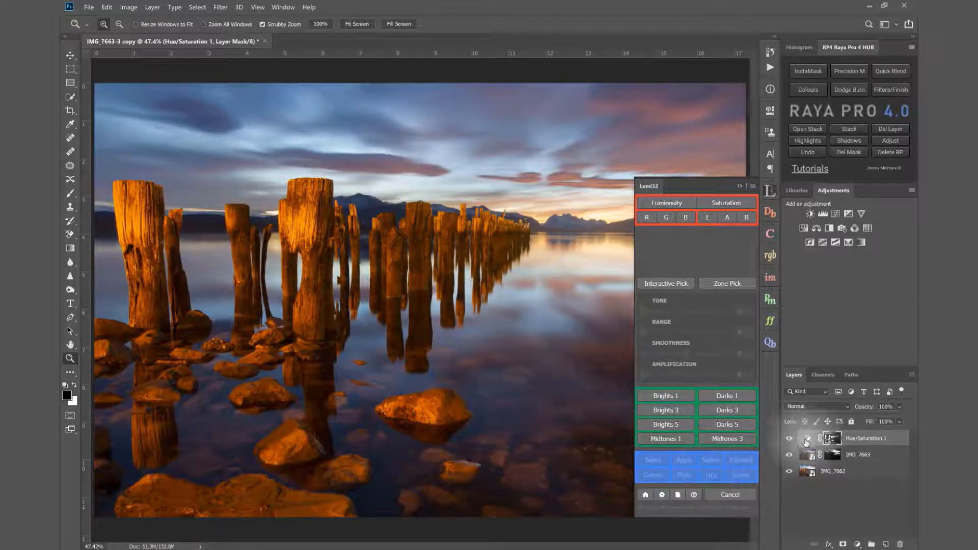
left_click(806, 439)
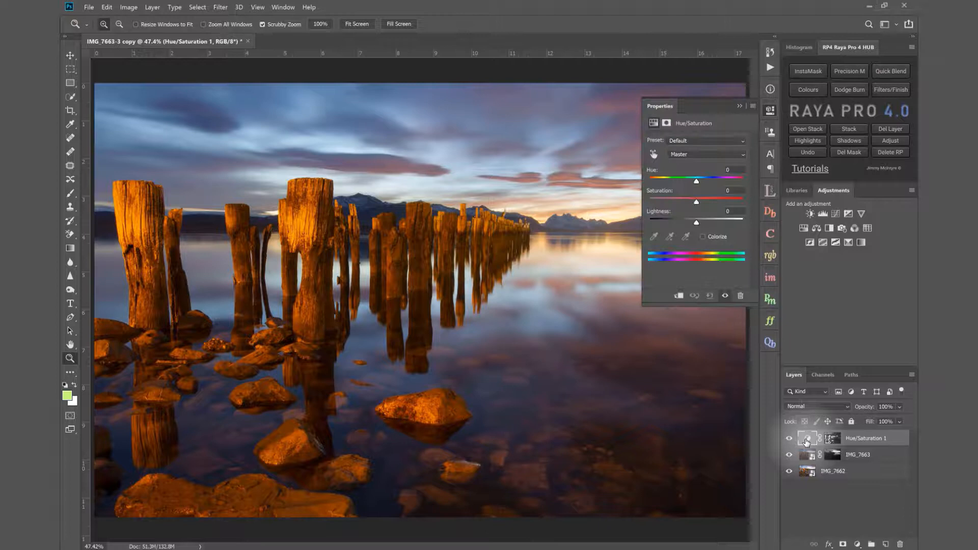
left_click_drag(697, 203, 701, 223)
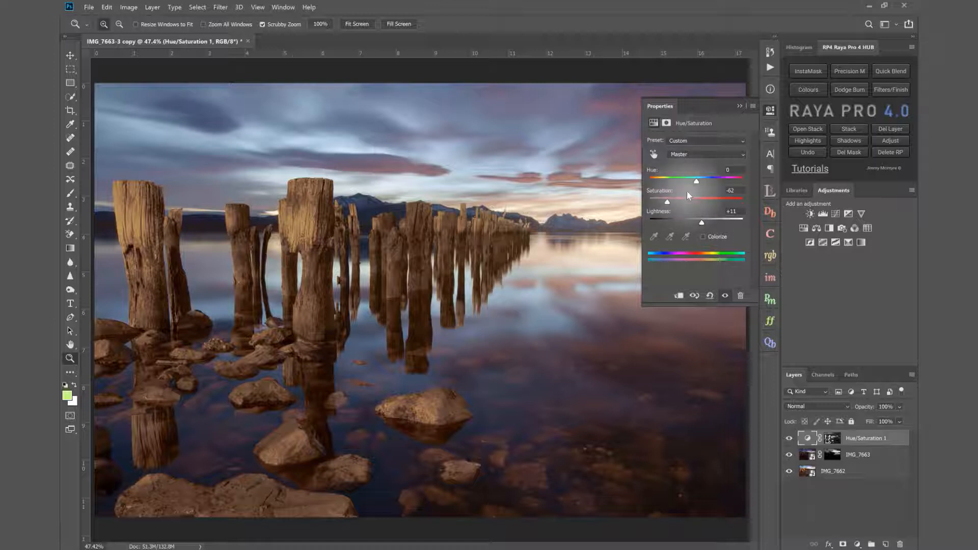
Display the Hue/Saturation layer's mask, paint black over the sky, horizon and open water around the posts and rocks, and return to the image.
left_click(834, 439, "alt")
key("d")
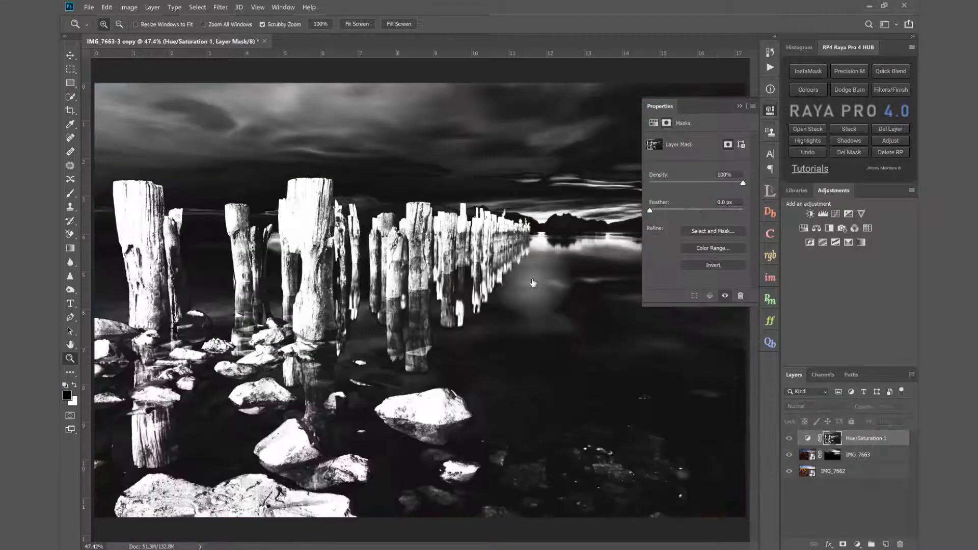
left_click(70, 193)
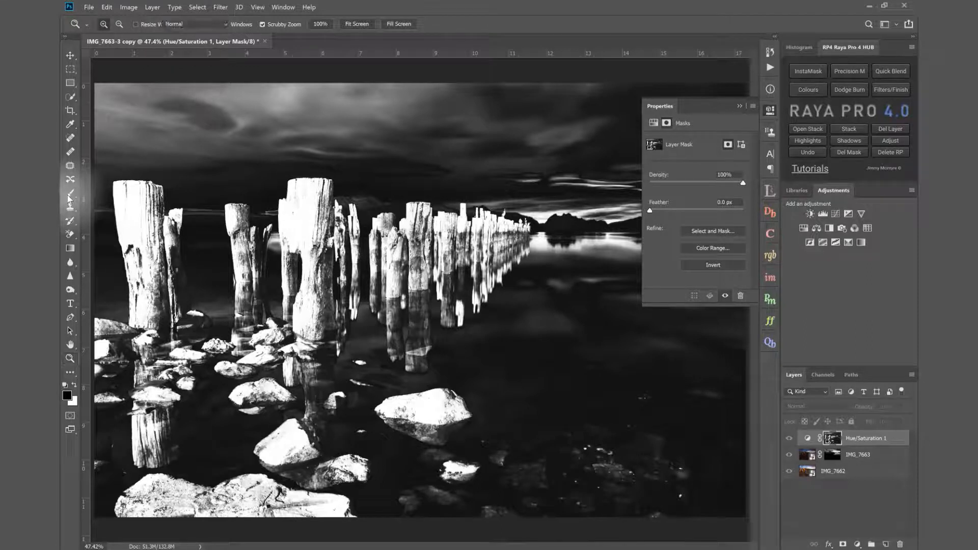
left_click(739, 107)
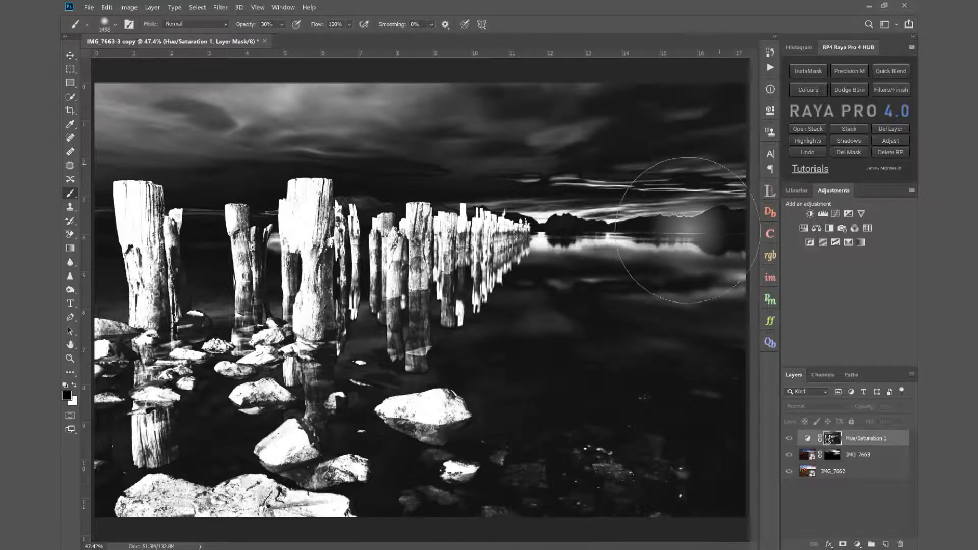
left_click_drag(716, 212, 695, 248)
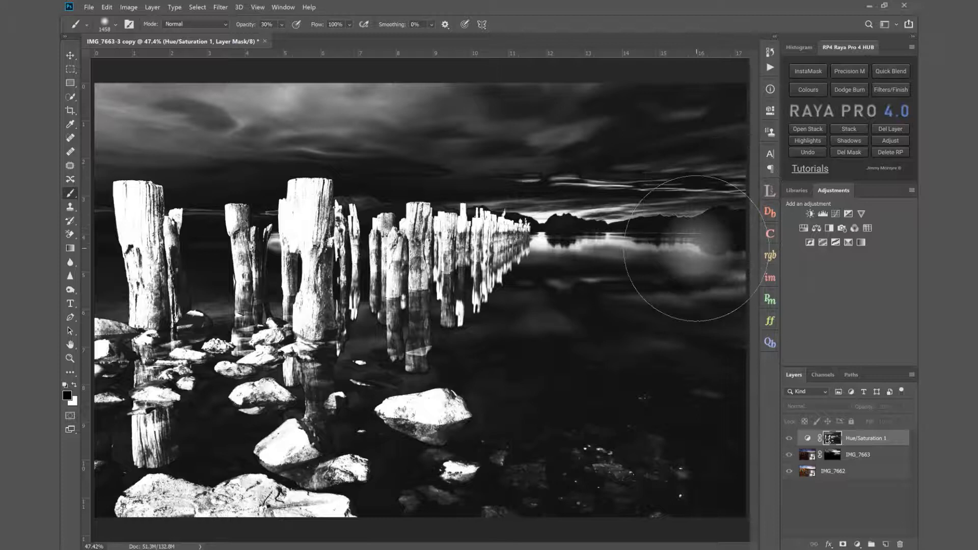
mouse_move(631, 287)
left_mouse_down()
mouse_move(664, 287)
mouse_move(570, 282)
left_mouse_up()
mouse_move(677, 160)
left_mouse_down()
mouse_move(679, 322)
mouse_move(734, 197)
mouse_move(659, 413)
mouse_move(628, 425)
mouse_move(681, 453)
mouse_move(669, 486)
mouse_move(660, 475)
mouse_move(660, 278)
mouse_move(619, 255)
mouse_move(596, 185)
mouse_move(614, 90)
mouse_move(573, 103)
mouse_move(263, 70)
mouse_move(90, 98)
mouse_move(251, 108)
mouse_move(91, 112)
mouse_move(311, 104)
mouse_move(587, 148)
mouse_move(265, 105)
mouse_move(637, 142)
mouse_move(604, 163)
mouse_move(604, 262)
mouse_move(602, 246)
mouse_move(522, 239)
mouse_move(600, 228)
mouse_move(623, 191)
mouse_move(650, 180)
mouse_move(566, 219)
mouse_move(568, 257)
mouse_move(555, 282)
mouse_move(577, 231)
left_mouse_up()
left_click(832, 438, "alt")
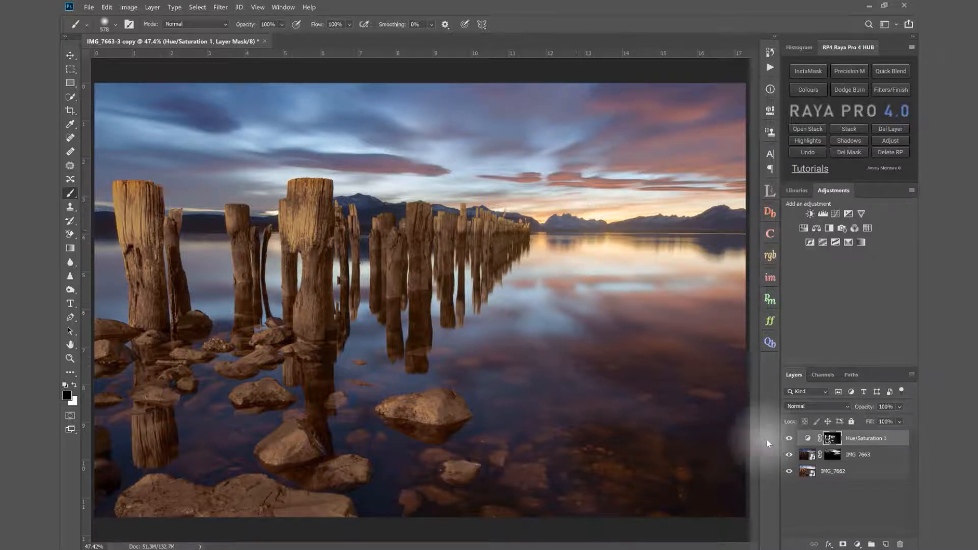
Compare the image with the Hue/Saturation adjustment hidden and shown, leaving it shown.
left_click(788, 439)
left_click(789, 438)
left_click(789, 439)
left_click(789, 438)
left_click(789, 439)
left_click(789, 439)
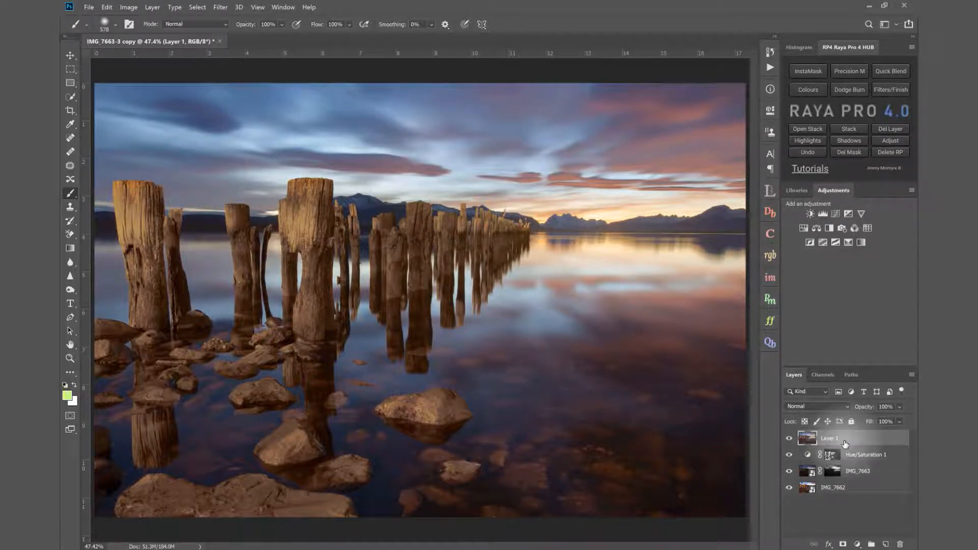
Duplicate the merged composite layer above the Hue/Saturation adjustment.
key("ctrl+j")
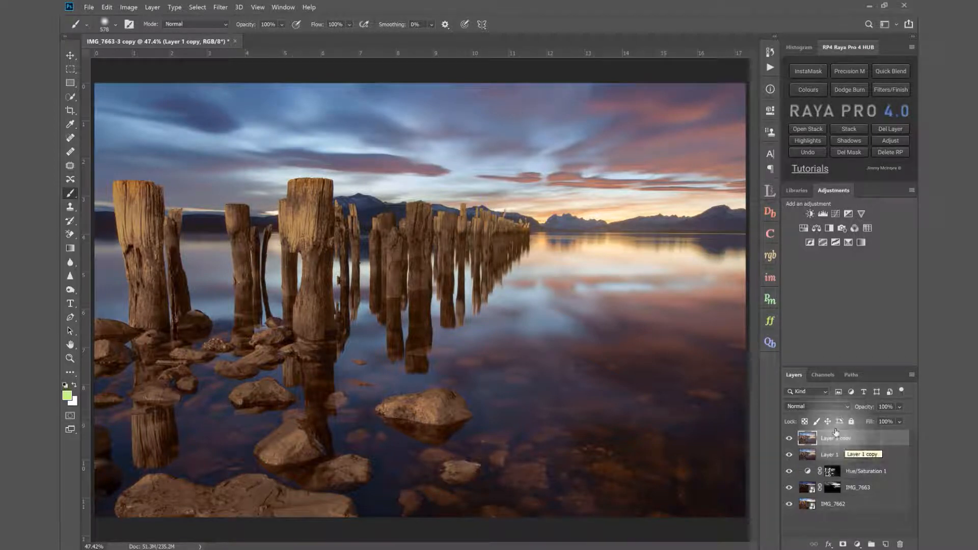
Set Layer 1 copy's blend mode to Vivid Light and group it with Layer 1.
left_click(820, 408)
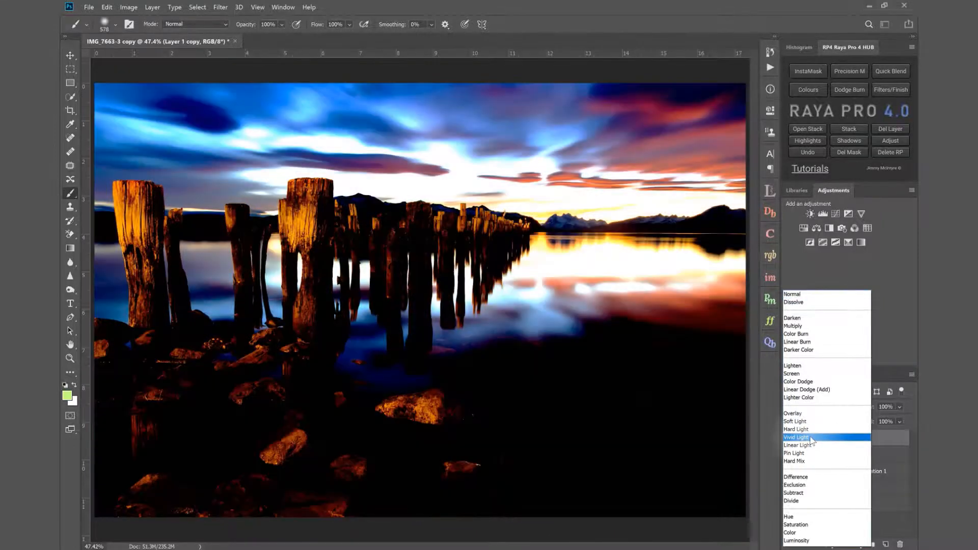
left_click(813, 438)
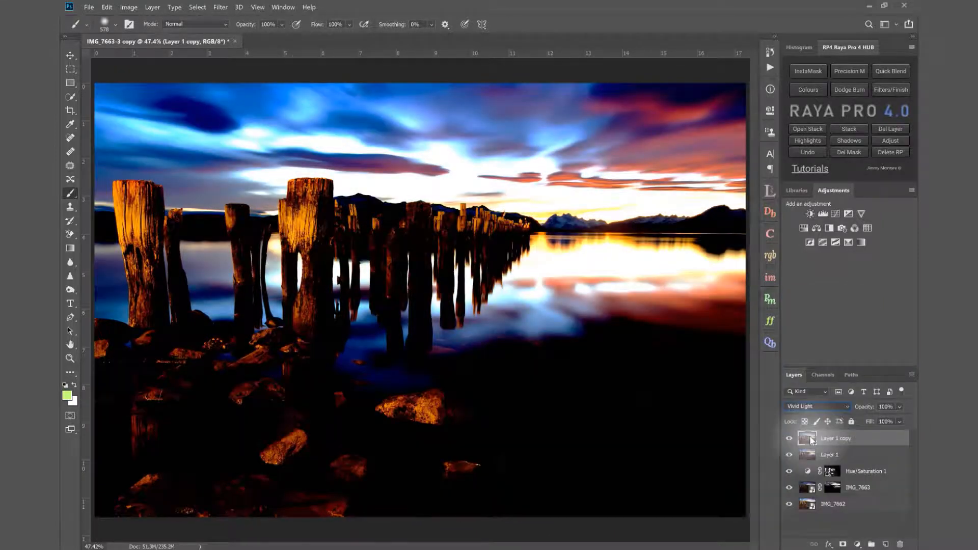
left_click(843, 455, "shift")
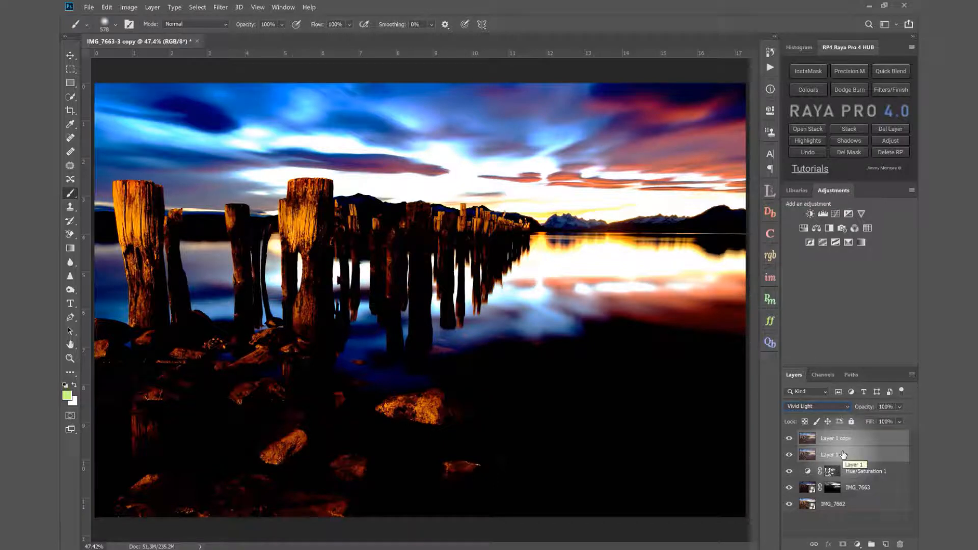
key("ctrl+g")
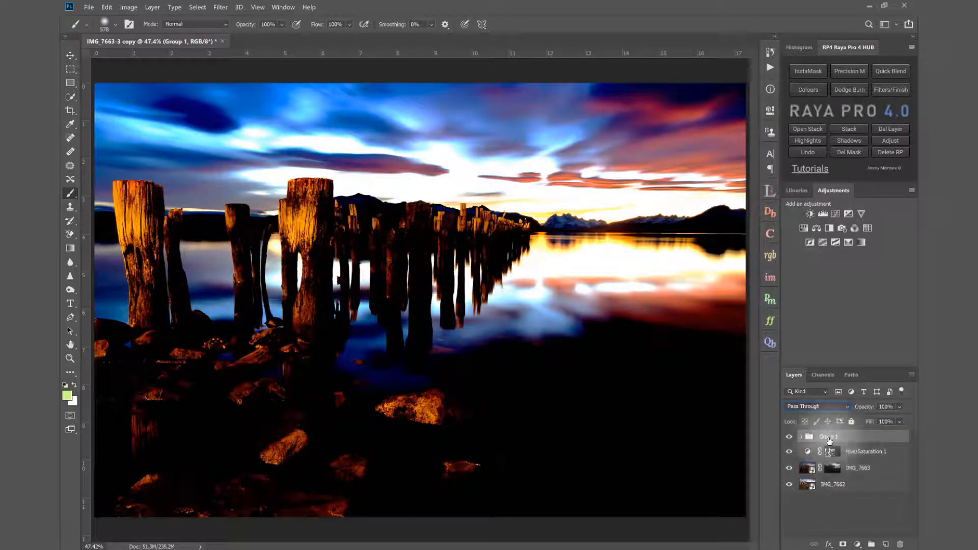
Set Group 1's blend mode to Overlay and invert the colours of Layer 1 copy inside it.
left_click(821, 405)
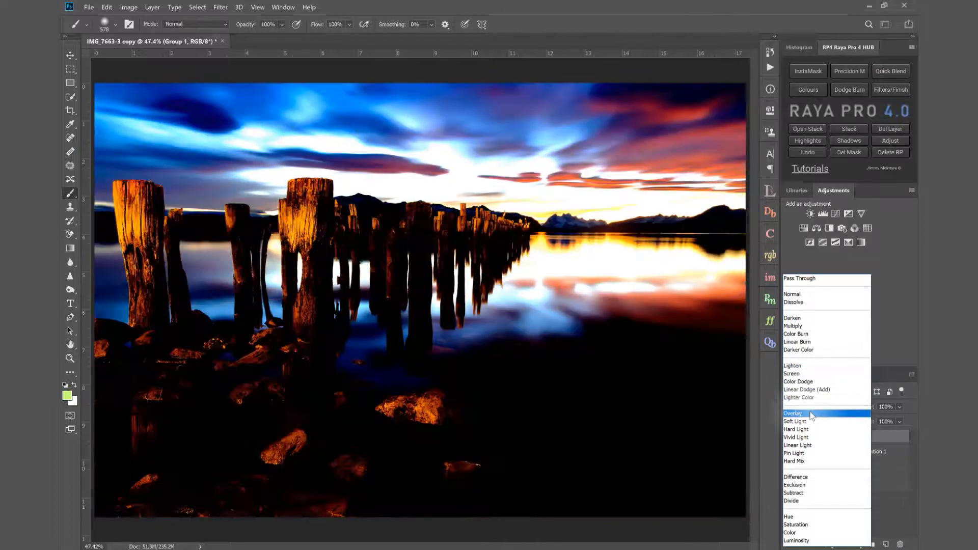
left_click(810, 413)
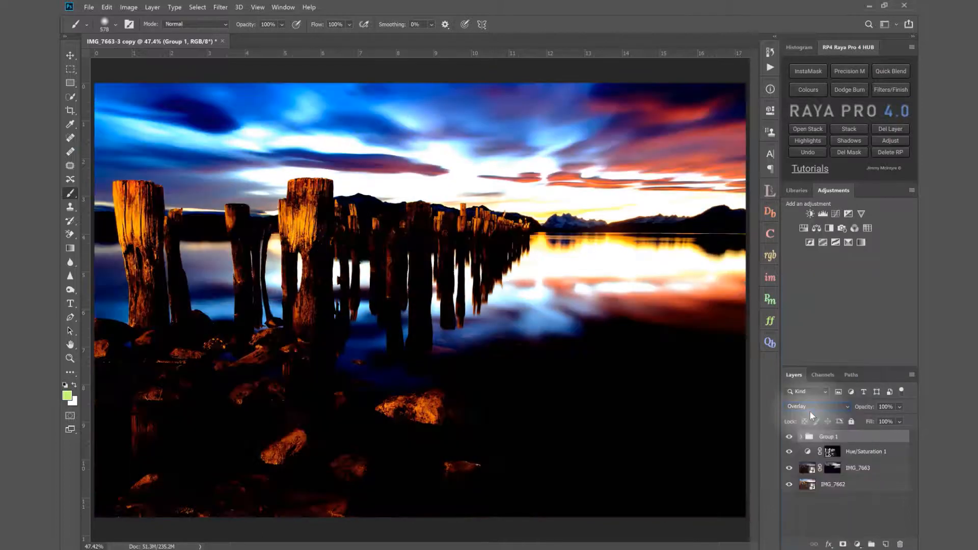
left_click(802, 437)
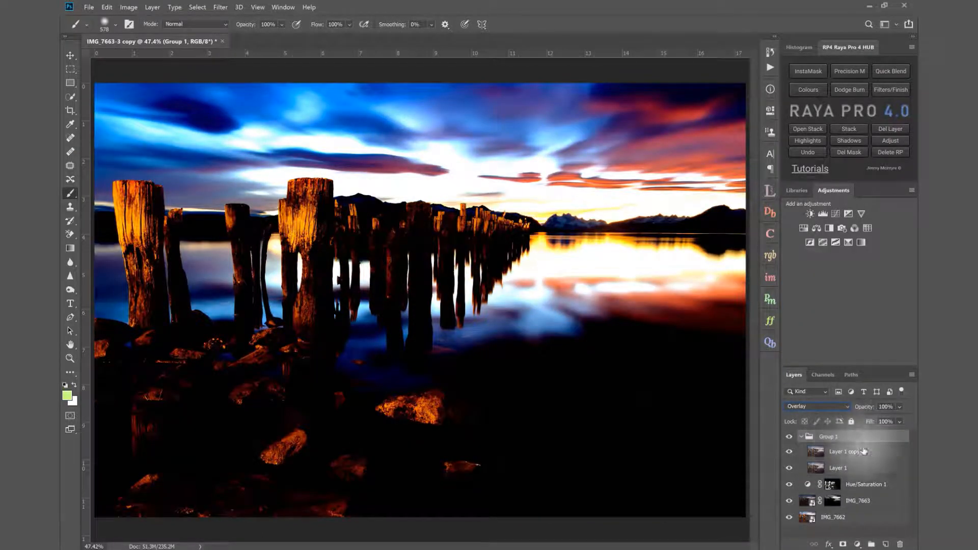
left_click(822, 455)
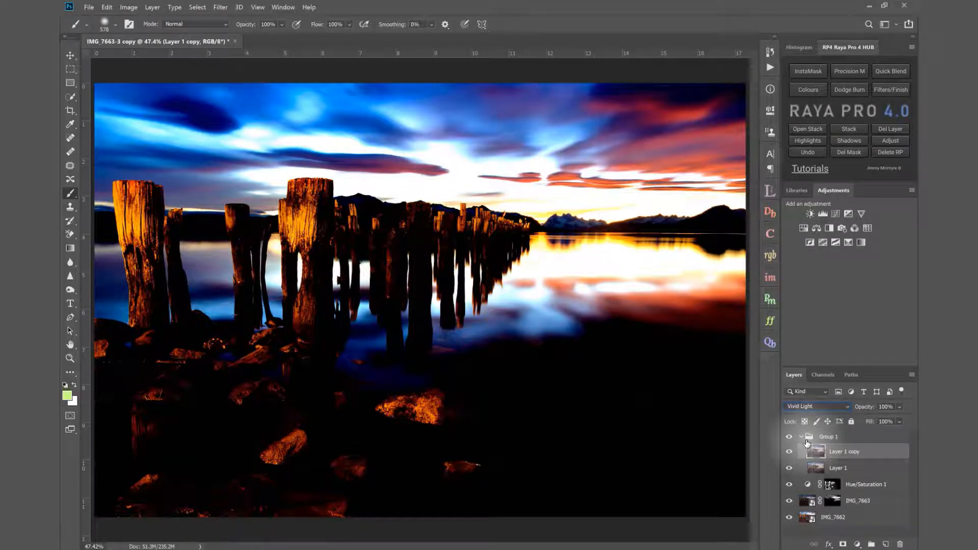
key("ctrl+i")
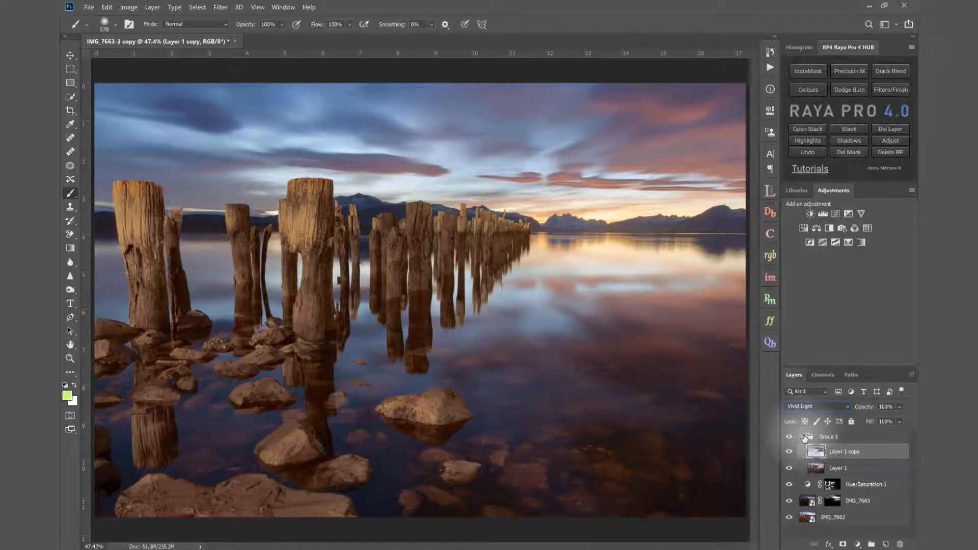
Apply a Surface Blur to Layer 1 copy with a radius of 34 pixels and a threshold of 36 levels.
left_click(802, 437)
left_click(801, 437)
left_click(885, 452)
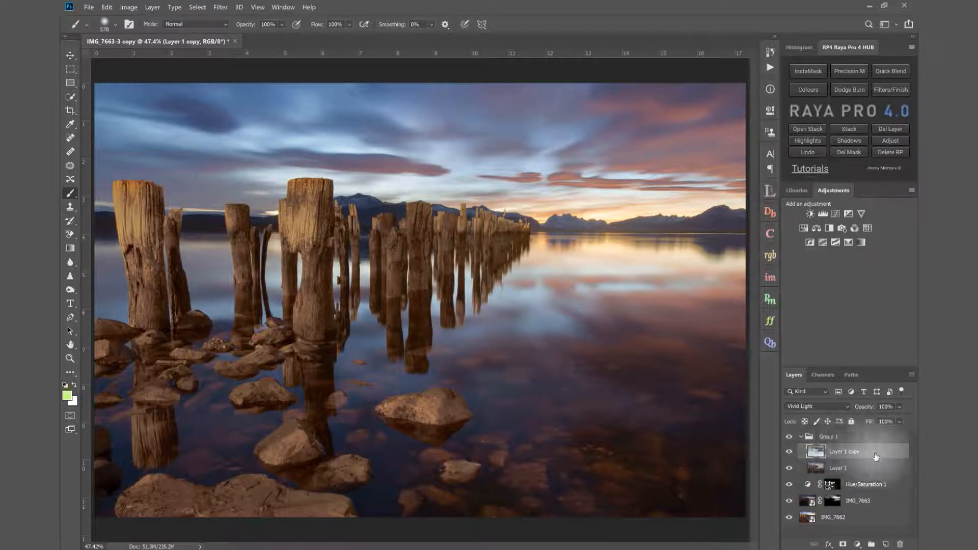
left_click(220, 7)
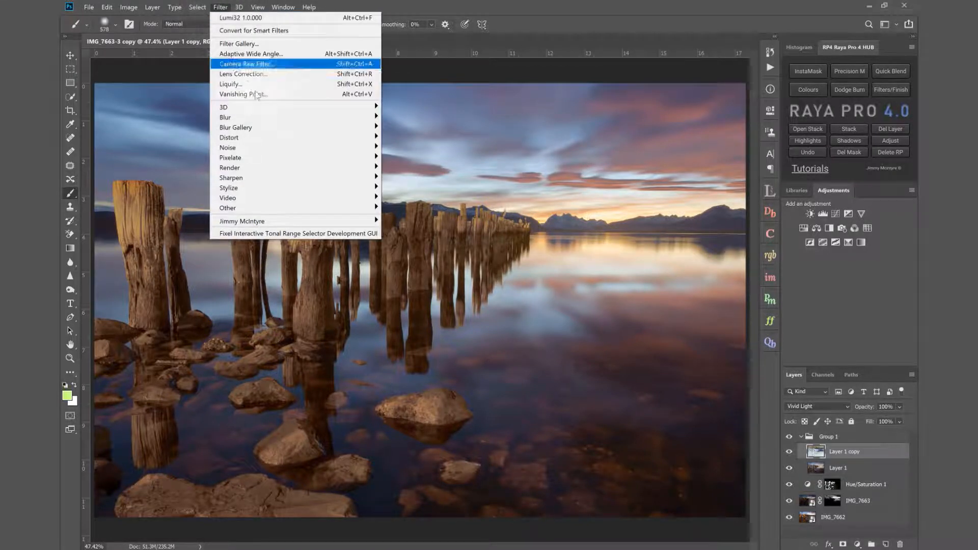
mouse_move(351, 118)
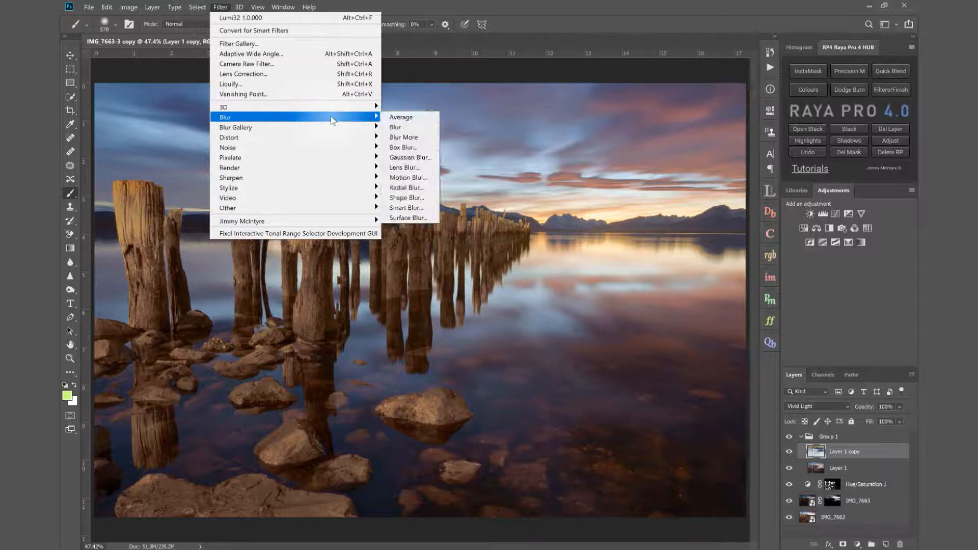
left_click(412, 217)
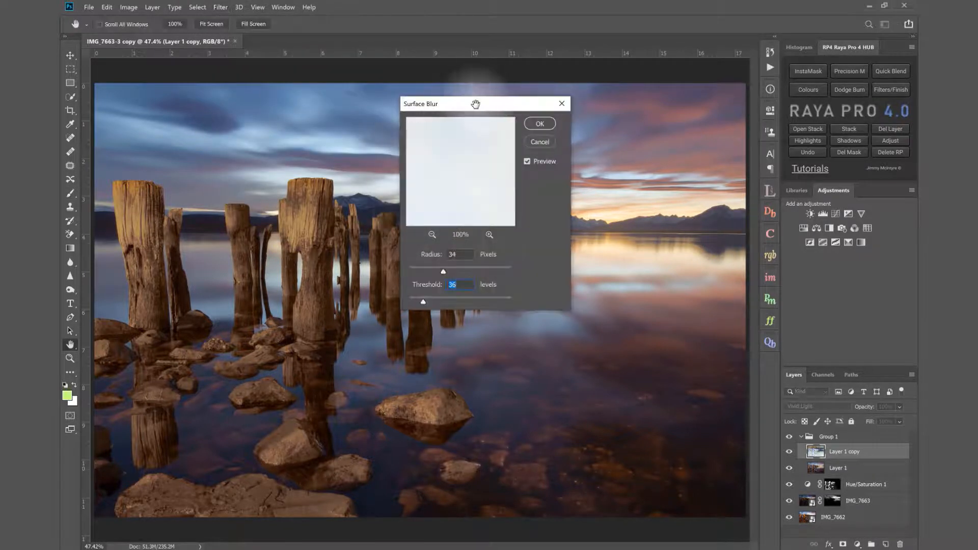
left_click_drag(475, 104, 613, 112)
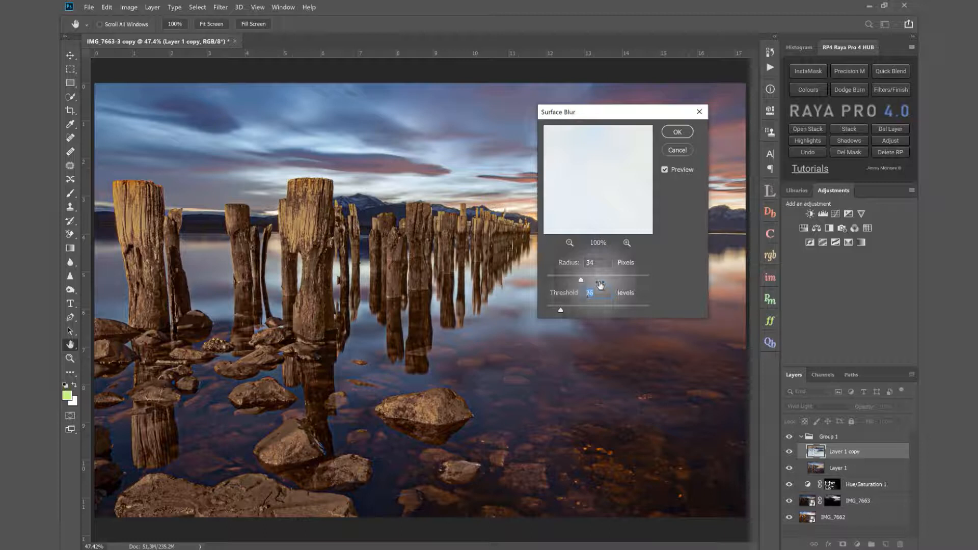
left_click(677, 133)
key("b")
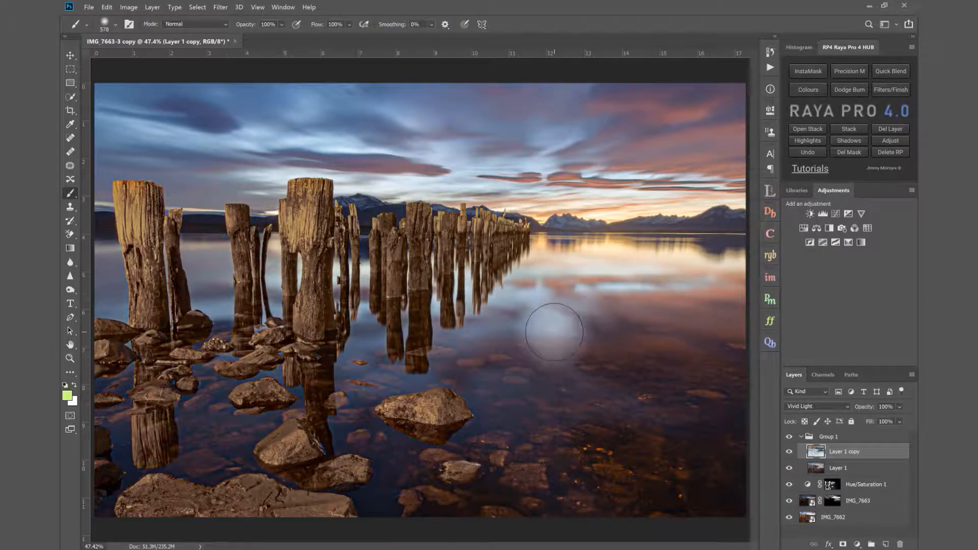
Collapse Group 1 and compare the image with and without the group's detail effect.
left_click(800, 437)
left_click(790, 438)
left_click(789, 438)
left_click(789, 439)
left_click(788, 439)
left_click(789, 438)
left_click(789, 439)
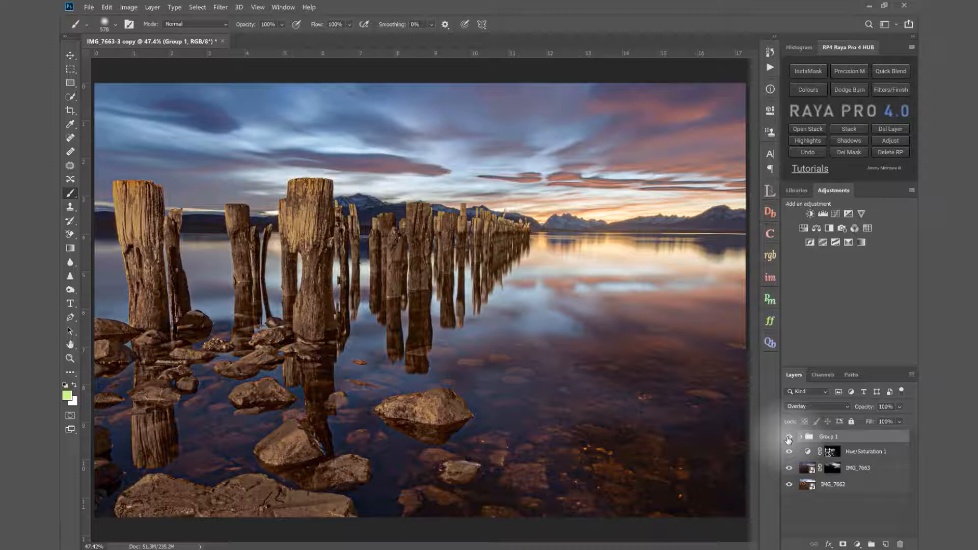
left_click(789, 438)
left_click(788, 439)
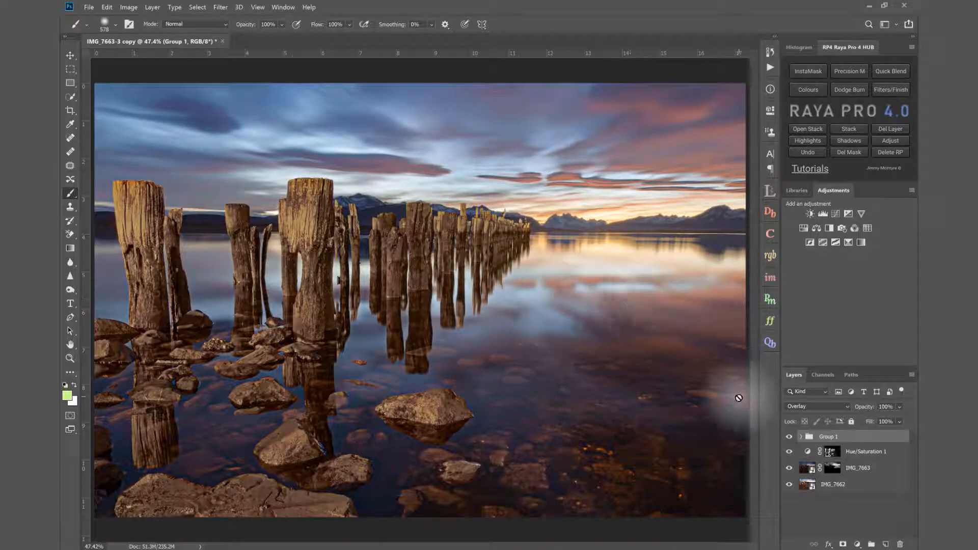
Mask Group 1 with a selection loaded from the Hue/Saturation 1 layer mask and set the group's opacity to 50%.
left_click(834, 456)
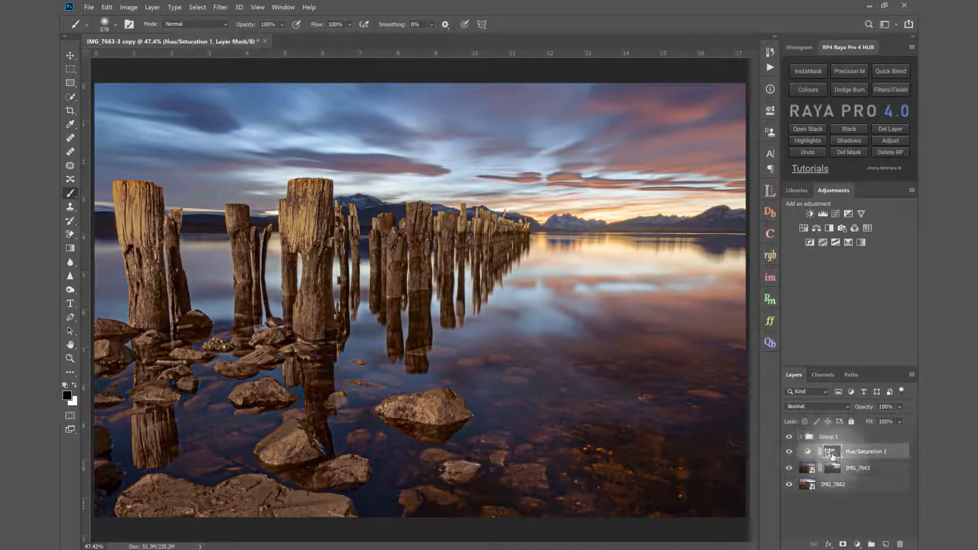
left_click(834, 455, "alt")
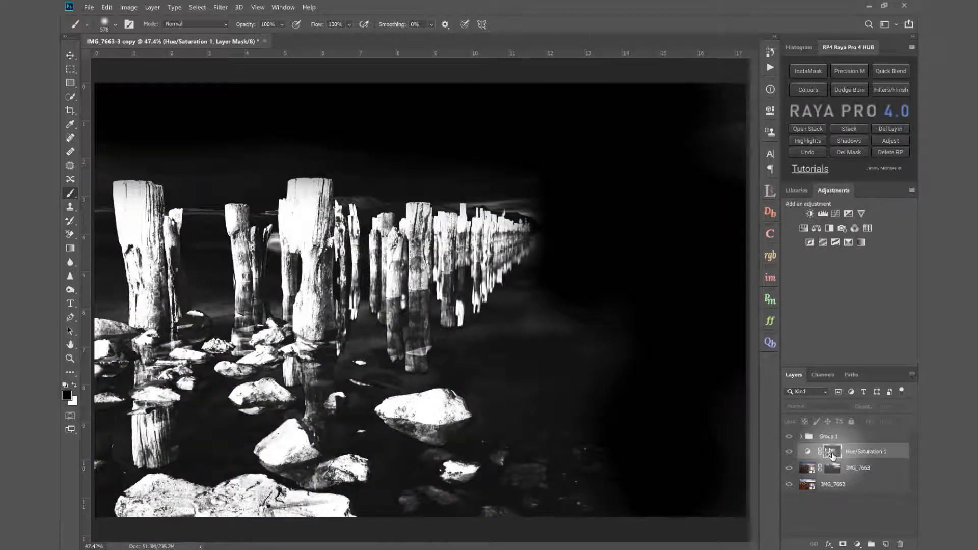
left_click(833, 455, "ctrl")
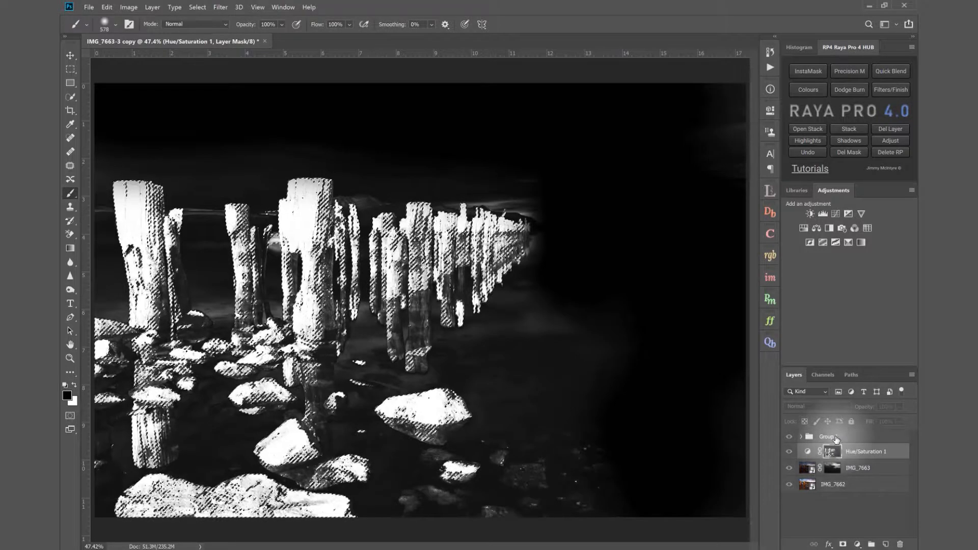
left_click(836, 437)
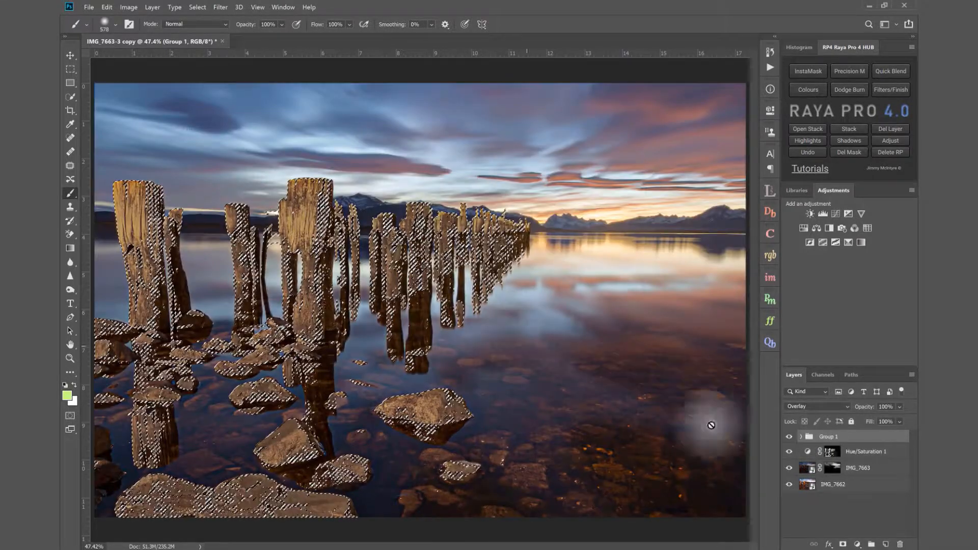
left_click(843, 545)
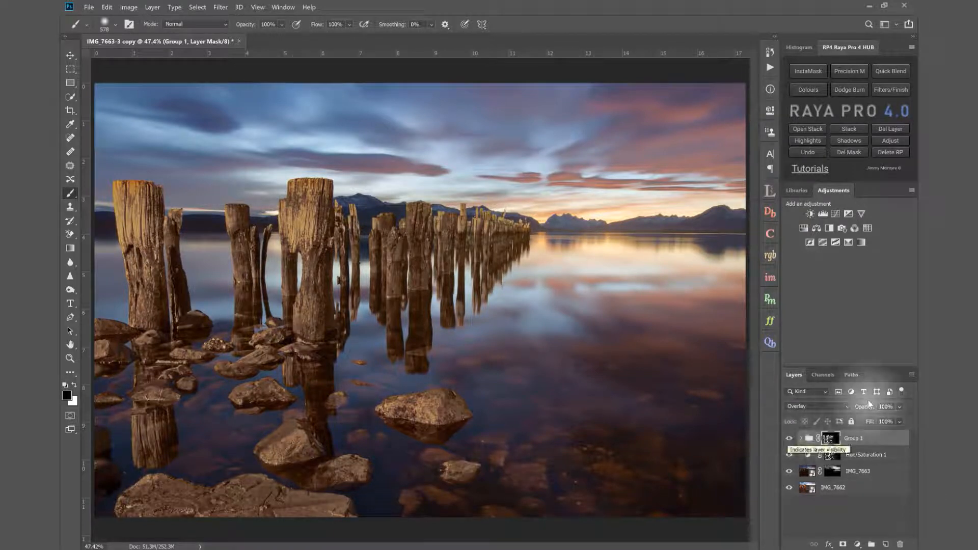
left_click_drag(871, 408, 845, 409)
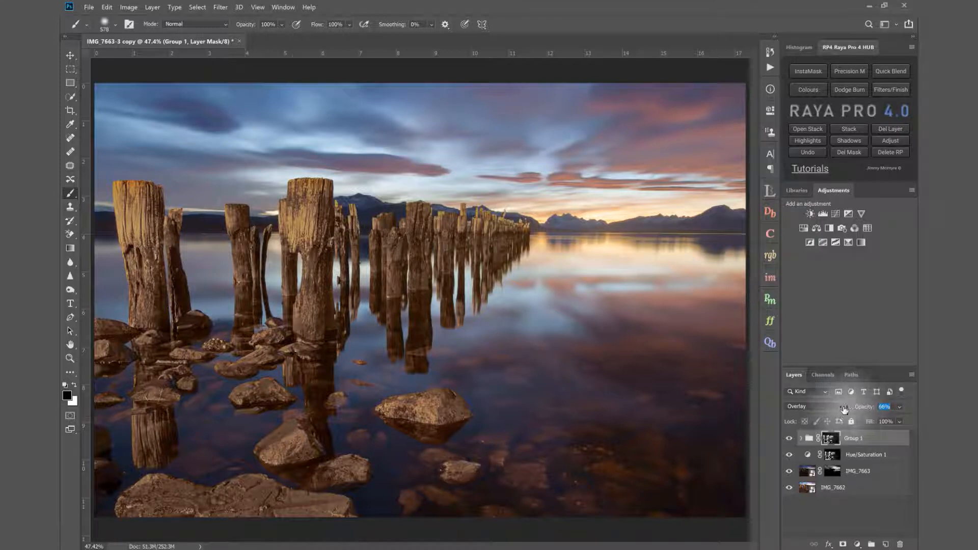
Compare the wooden posts up close with and without Group 1, and return to the full image view.
left_click(789, 439)
left_click(789, 439)
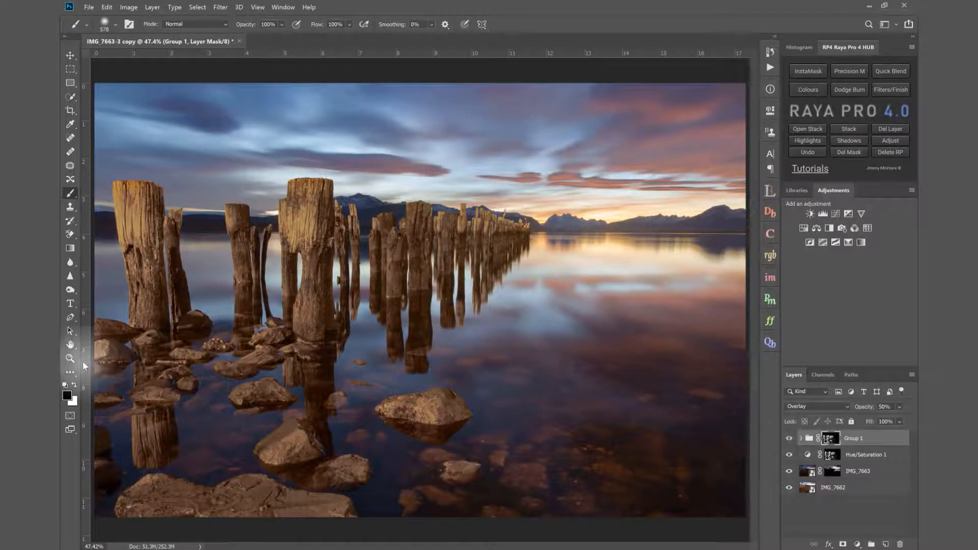
left_click(70, 358)
left_click_drag(319, 229, 332, 259)
left_click(791, 439)
left_click(791, 439)
left_click(791, 440)
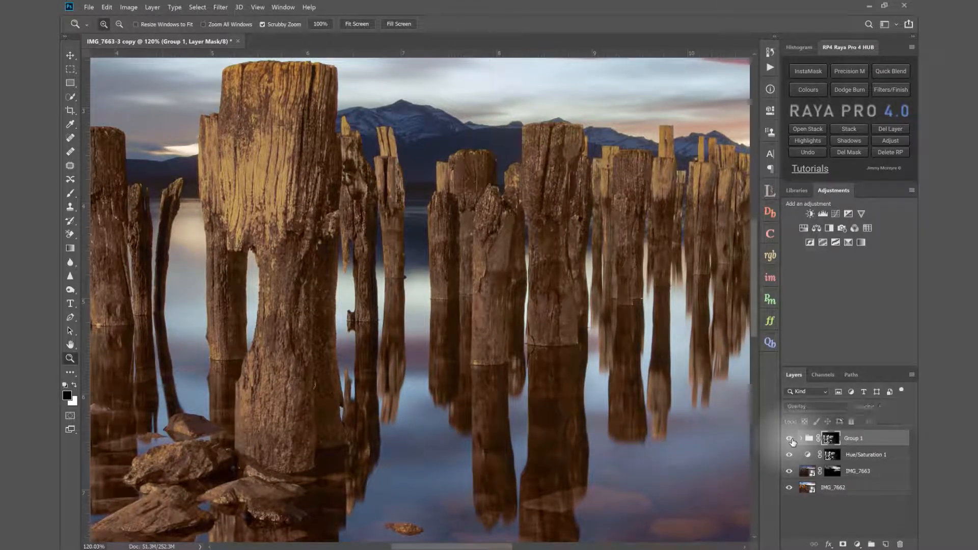
left_click(357, 24)
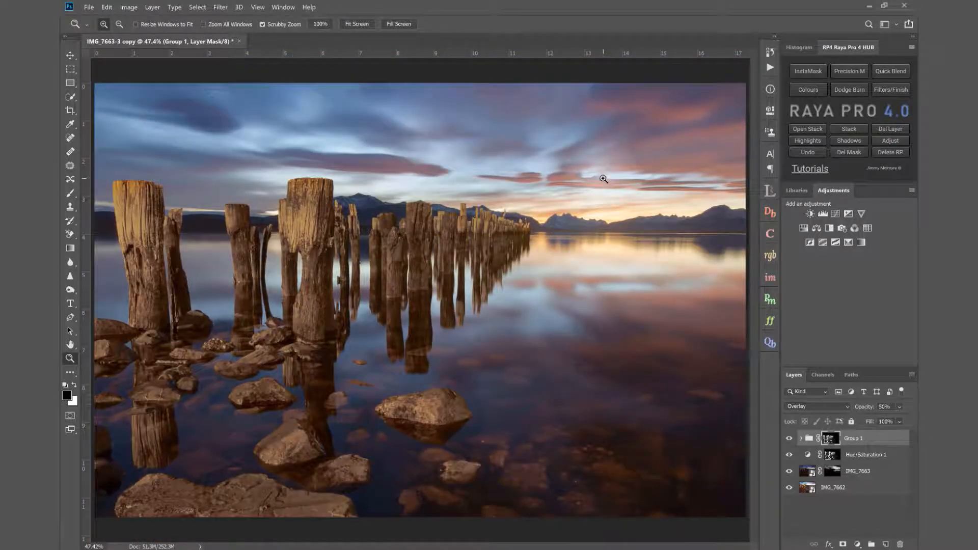
Add a Vibrance adjustment layer above Group 1 with vibrance +51 and slightly increased saturation.
left_click(861, 214)
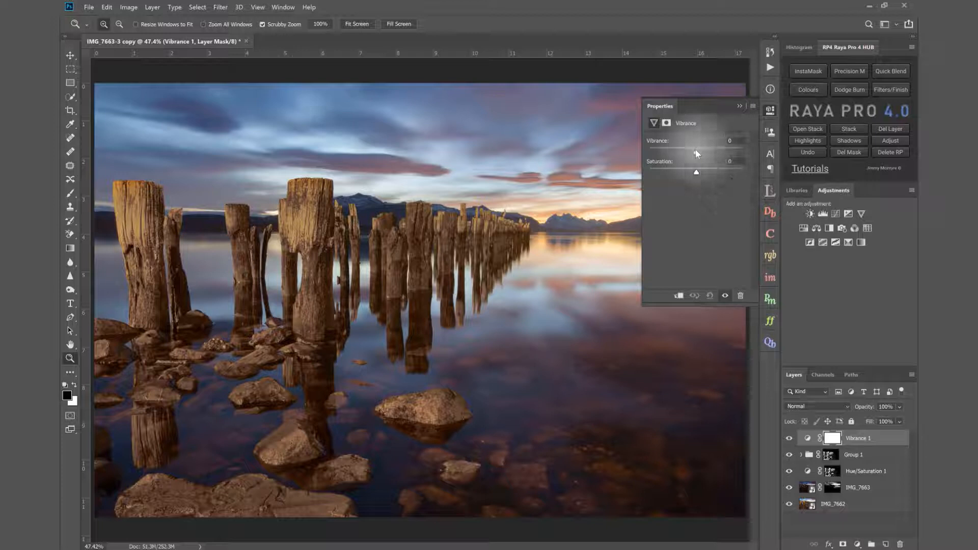
left_click_drag(701, 152, 721, 154)
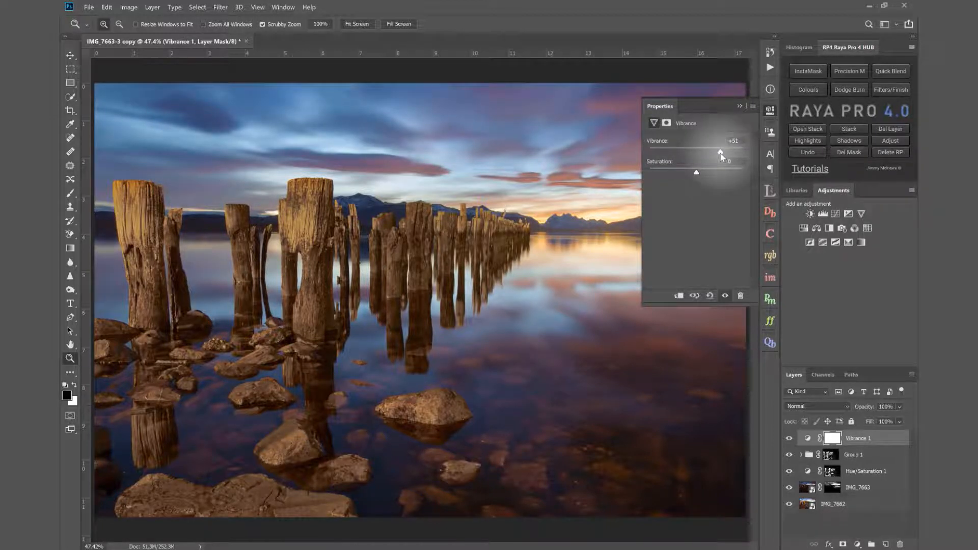
left_click(739, 105)
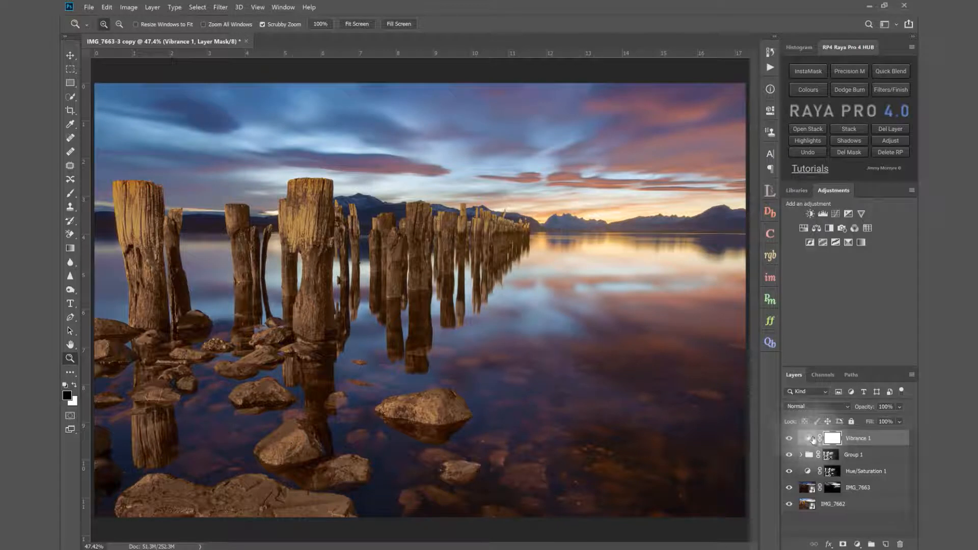
double_click(808, 438)
left_click_drag(698, 170, 701, 173)
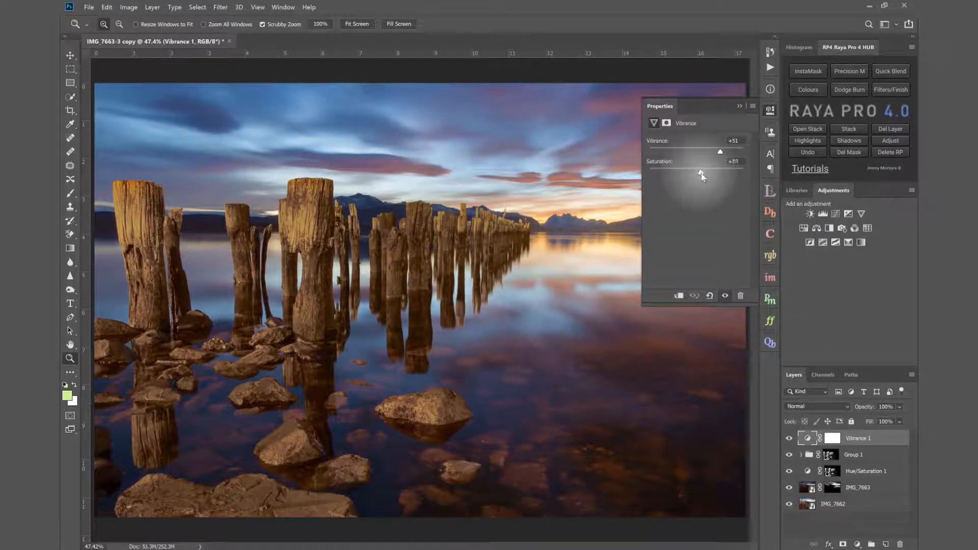
left_click(740, 107)
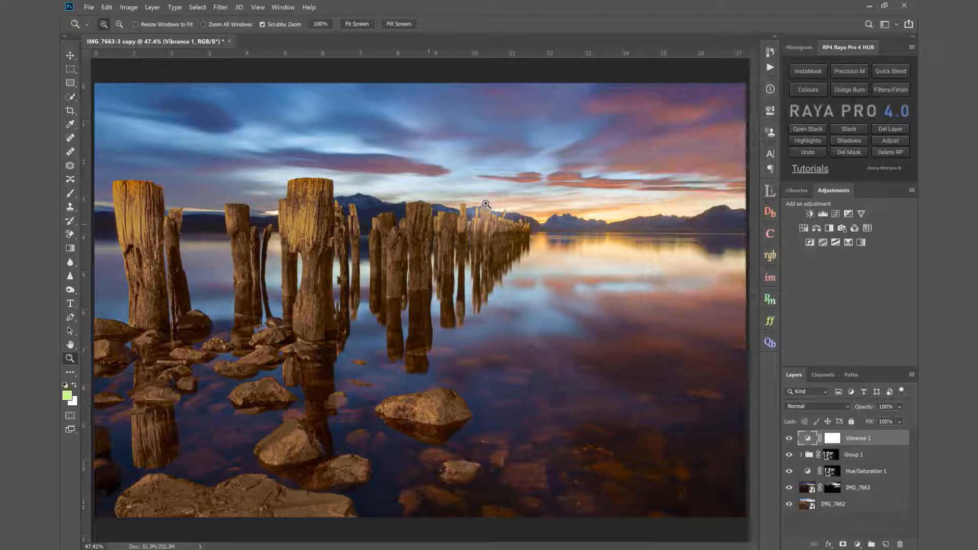
Replace the Vibrance 1 layer's mask with one made from the inverted selection of Group 1's mask.
left_click(831, 456)
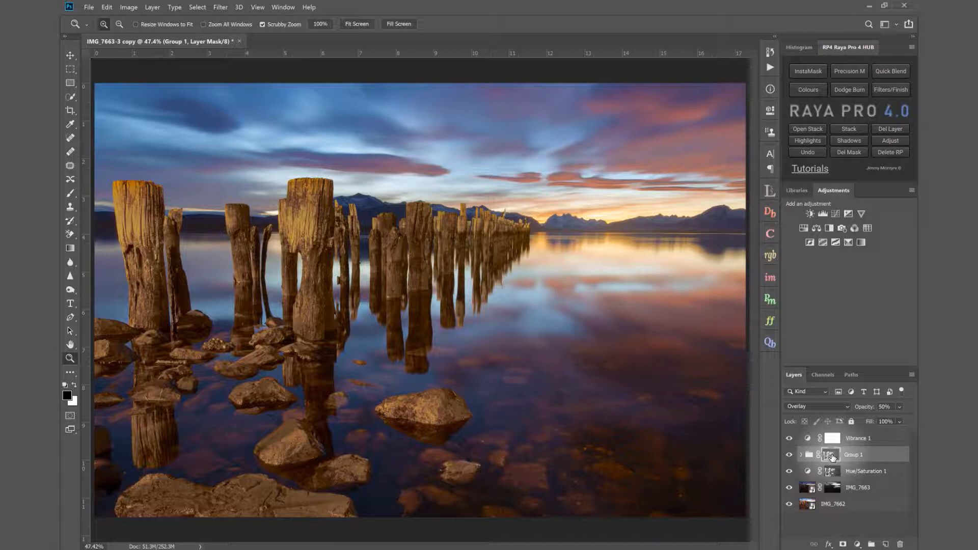
left_click(831, 455, "ctrl")
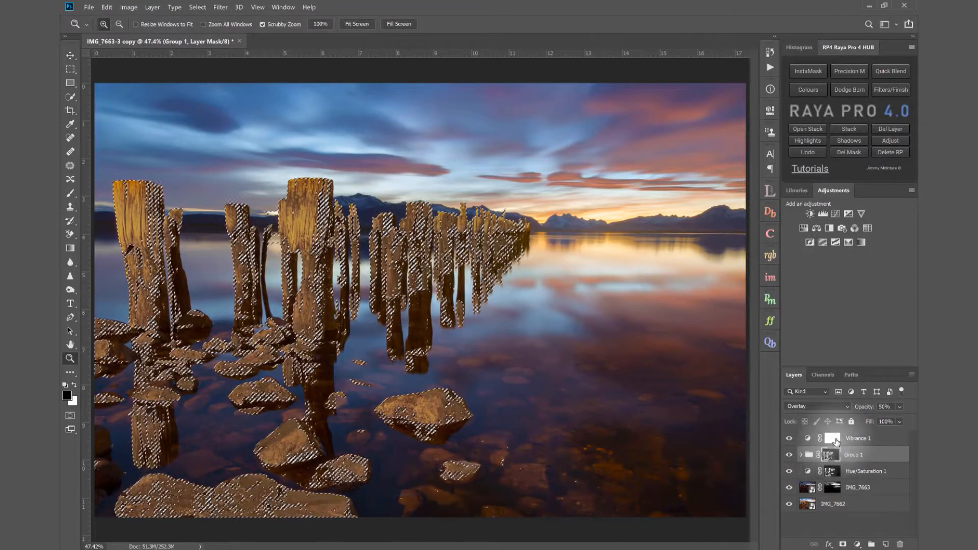
key("ctrl+shift+i")
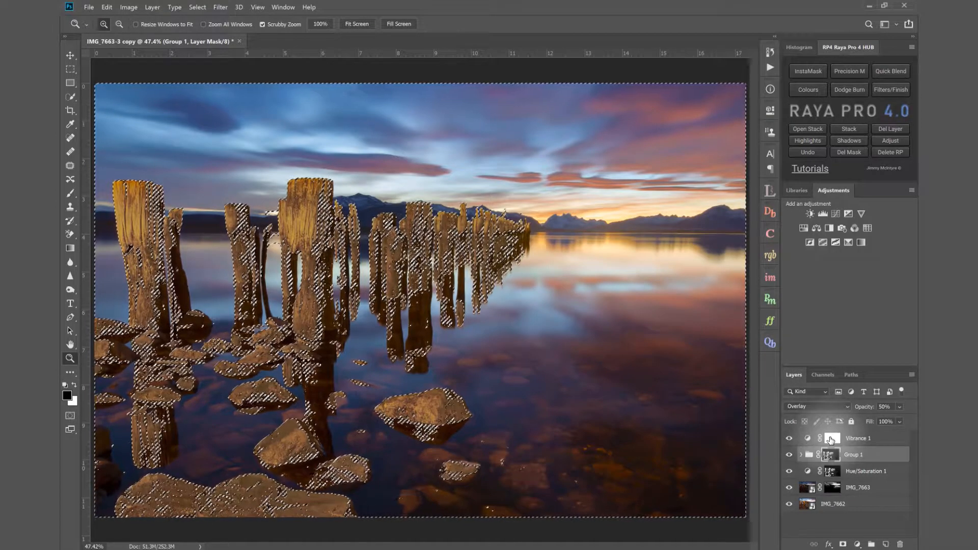
left_click(831, 439)
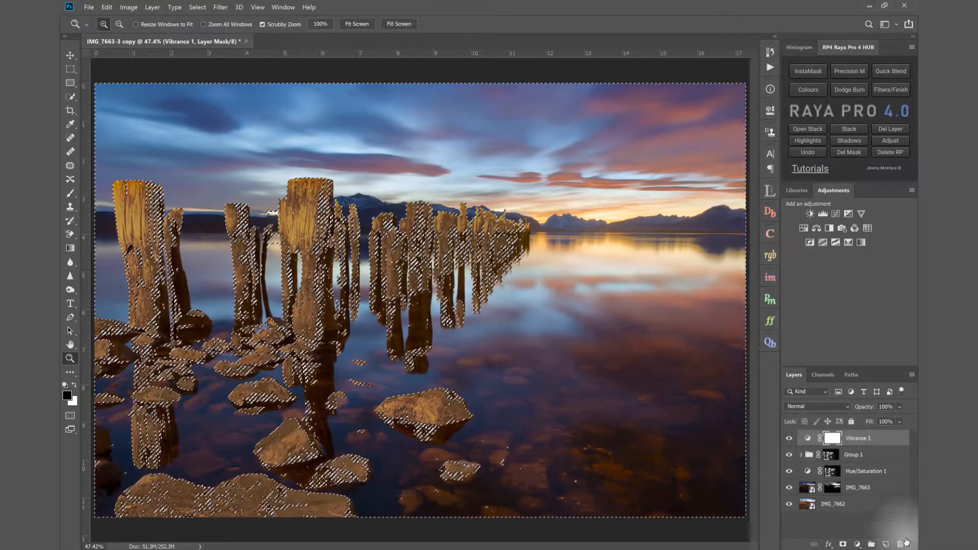
left_click_drag(836, 443, 901, 543)
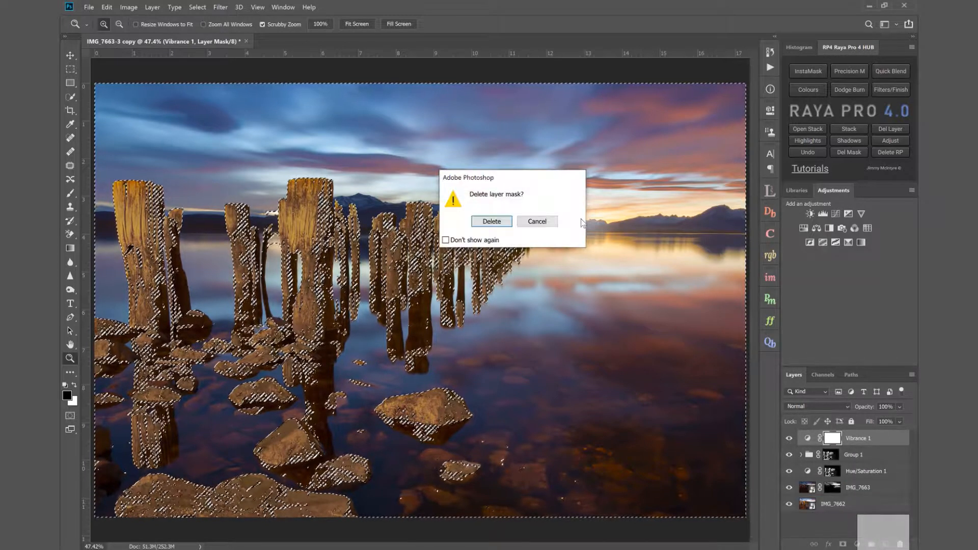
left_click(492, 221)
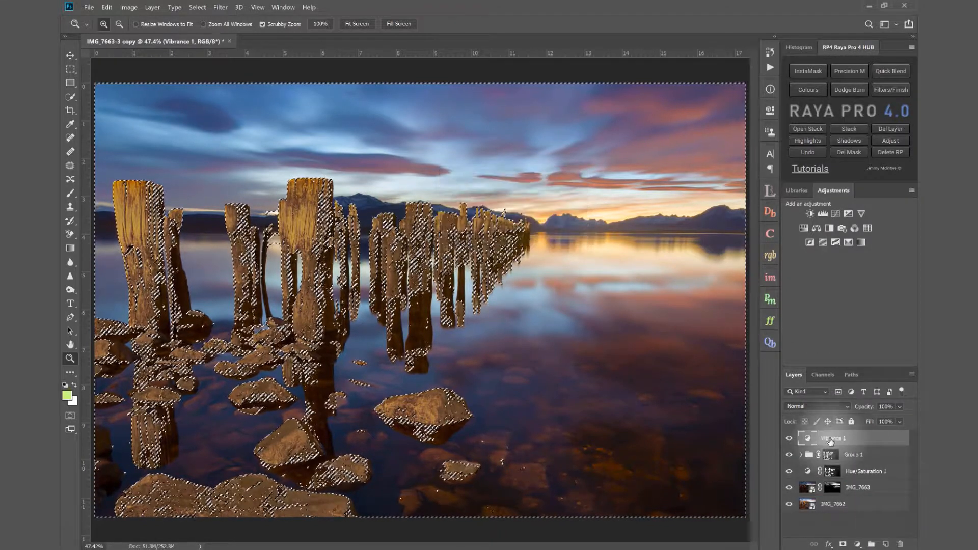
left_click(844, 544)
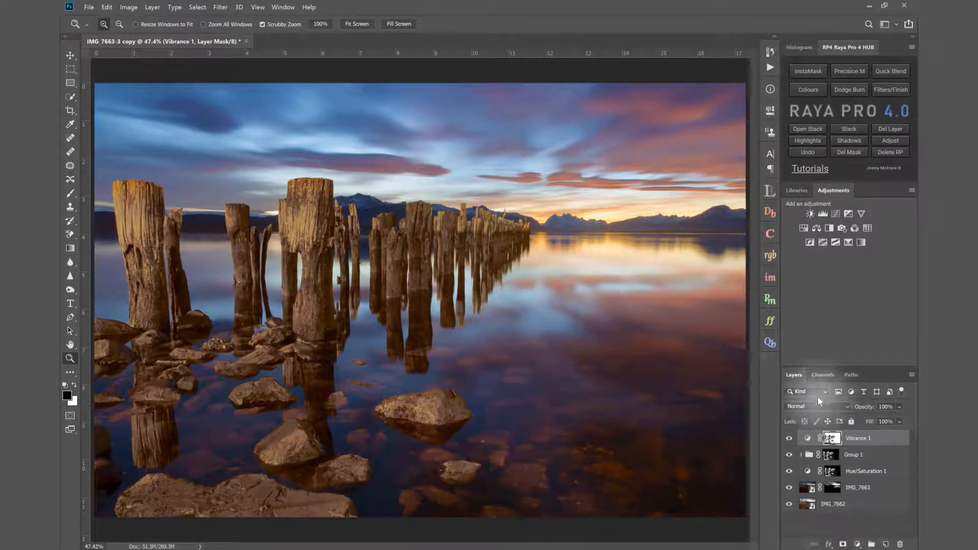
Inspect the Vibrance 1 mask on its own and compare the image with and without the vibrance adjustment.
left_click(828, 442, "alt")
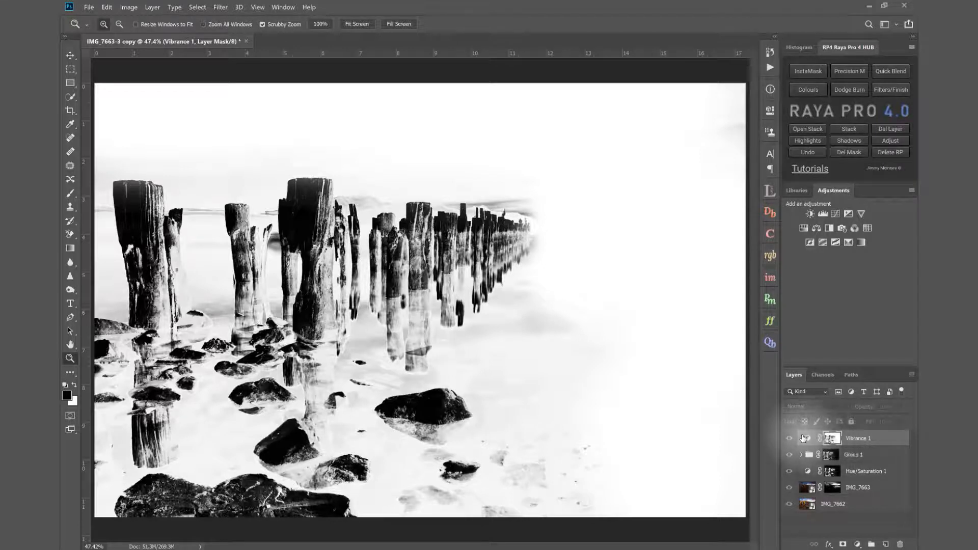
left_click(830, 442, "alt")
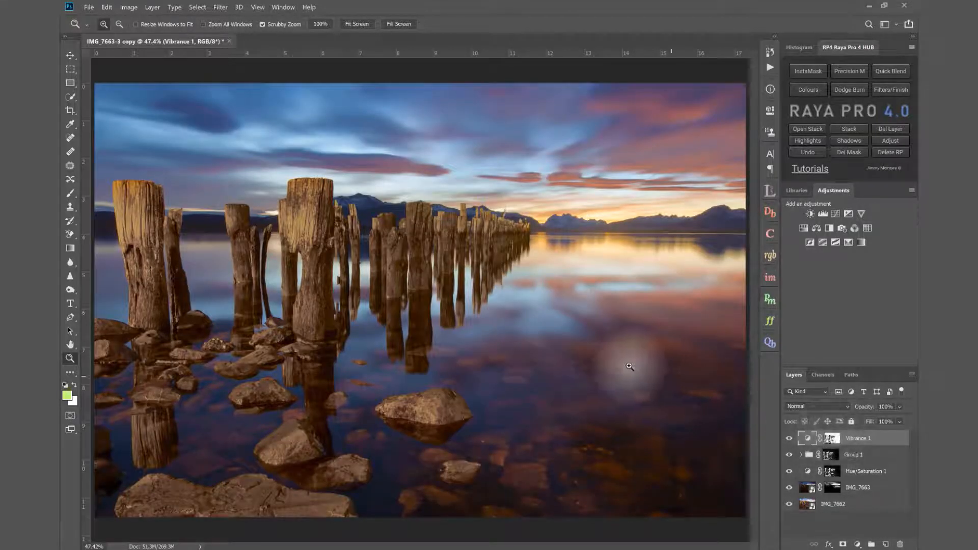
left_click(788, 438)
left_click(789, 437)
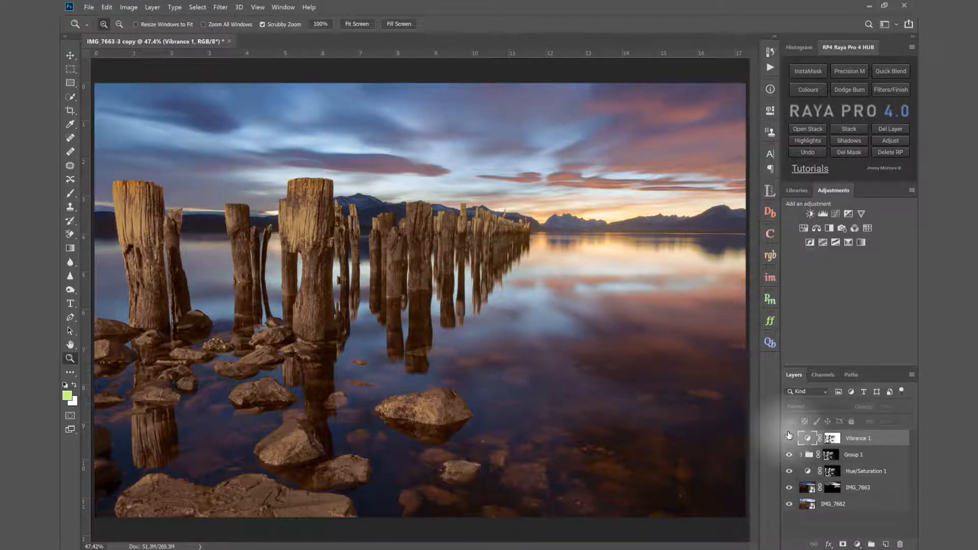
Add a Soft Light layer above Vibrance 1 and sample the pale orange #ebd3aa from the sky as the brush colour.
left_click(887, 544)
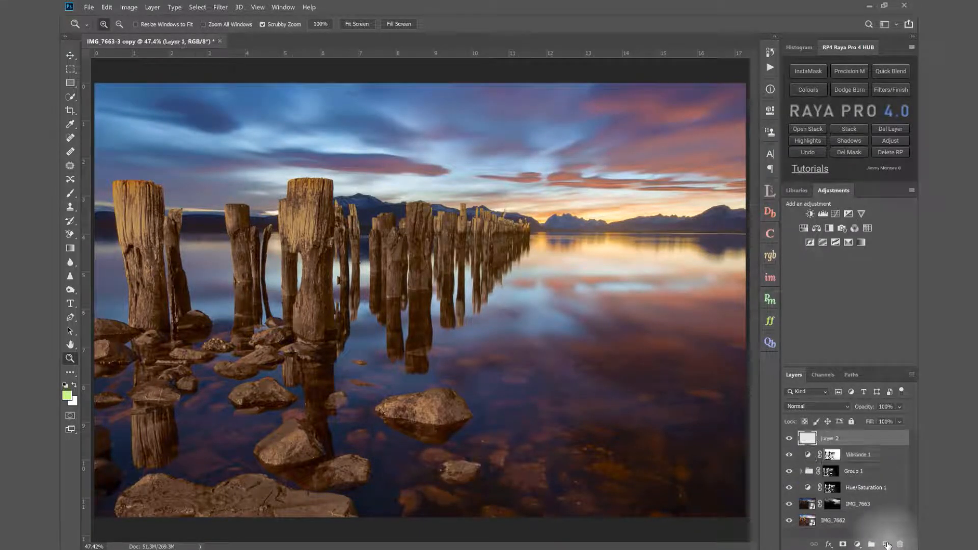
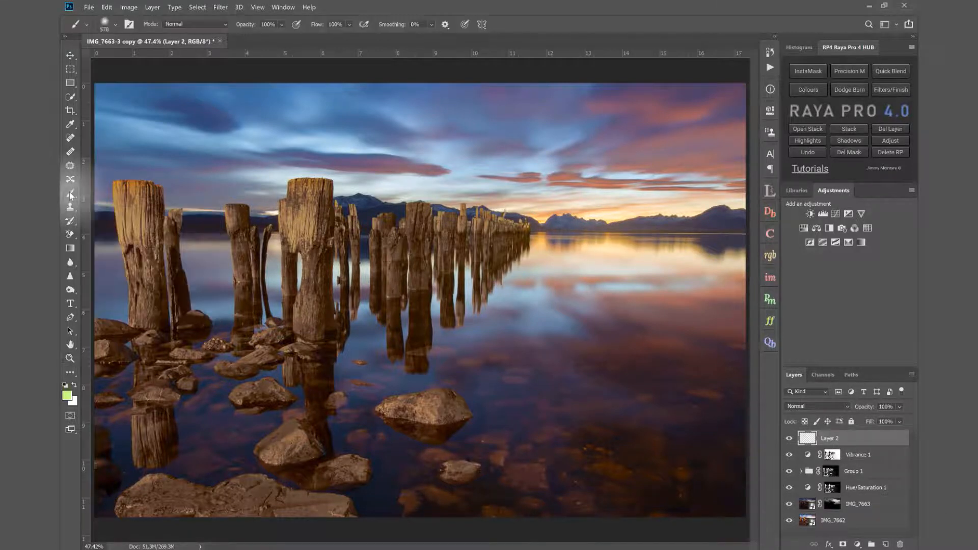
left_click(66, 396)
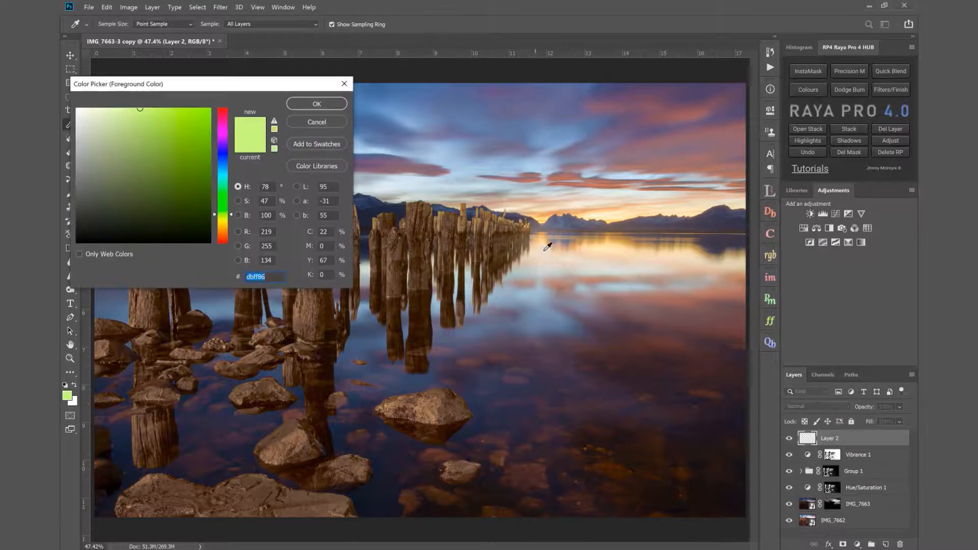
left_click(635, 205)
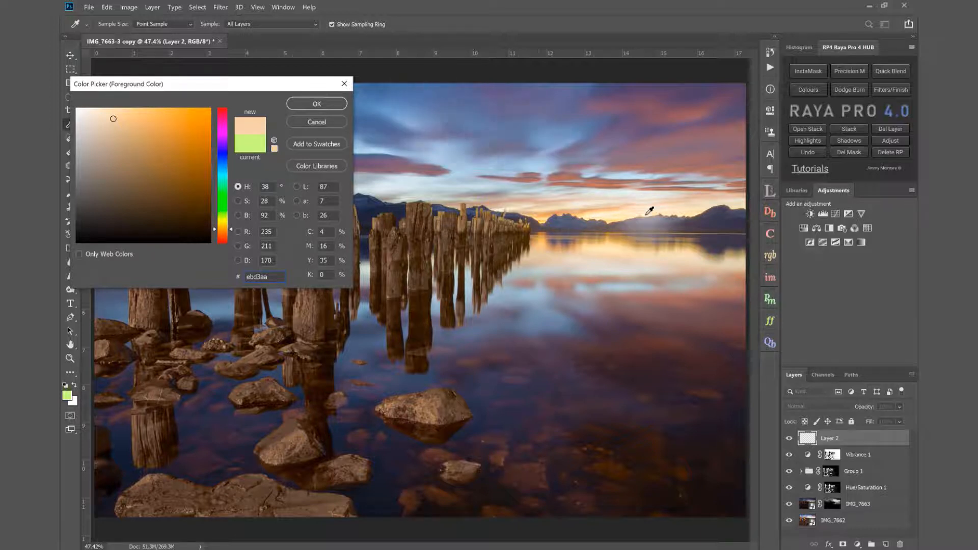
left_click(325, 104)
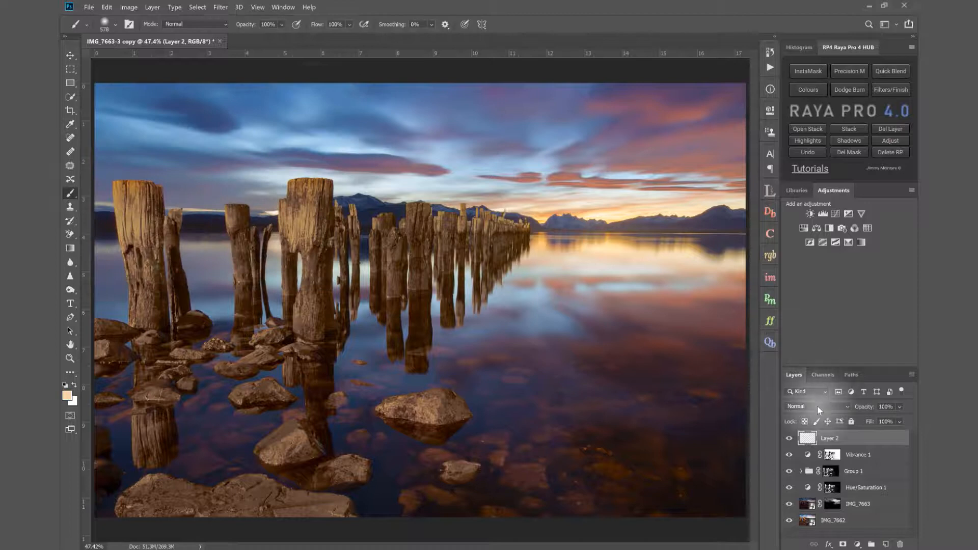
left_click(818, 408)
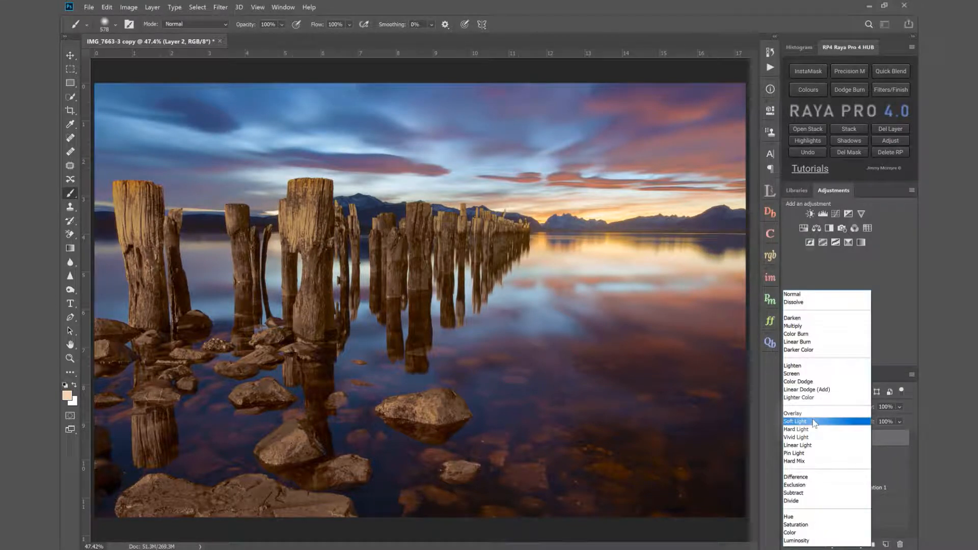
left_click(813, 420)
Paint a warm glow over the sunset horizon with a 2084-pixel soft brush and set Layer 2's opacity to 49%.
mouse_move(526, 303)
left_mouse_down()
mouse_move(656, 314)
mouse_move(671, 232)
mouse_move(734, 230)
left_mouse_up()
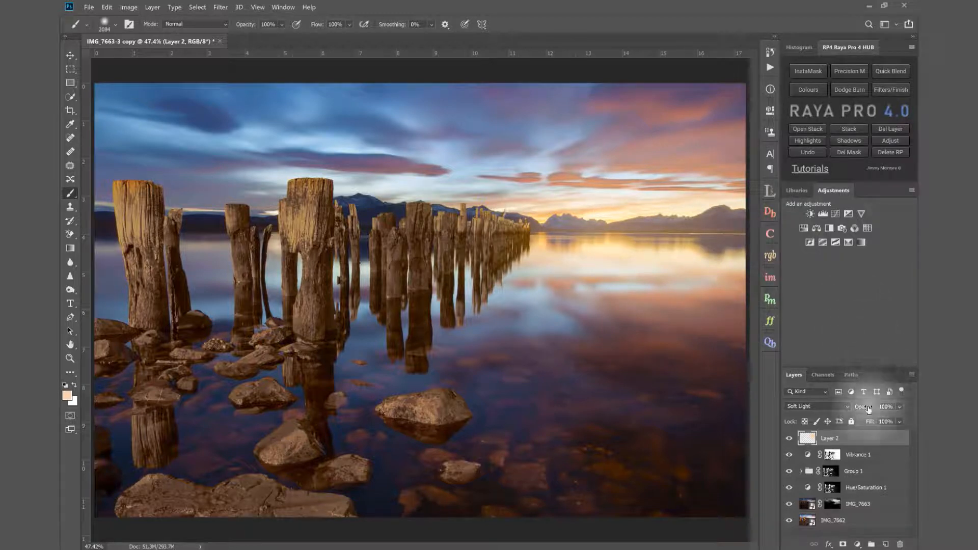
left_click_drag(868, 408, 834, 407)
left_click(788, 439)
left_click(788, 439)
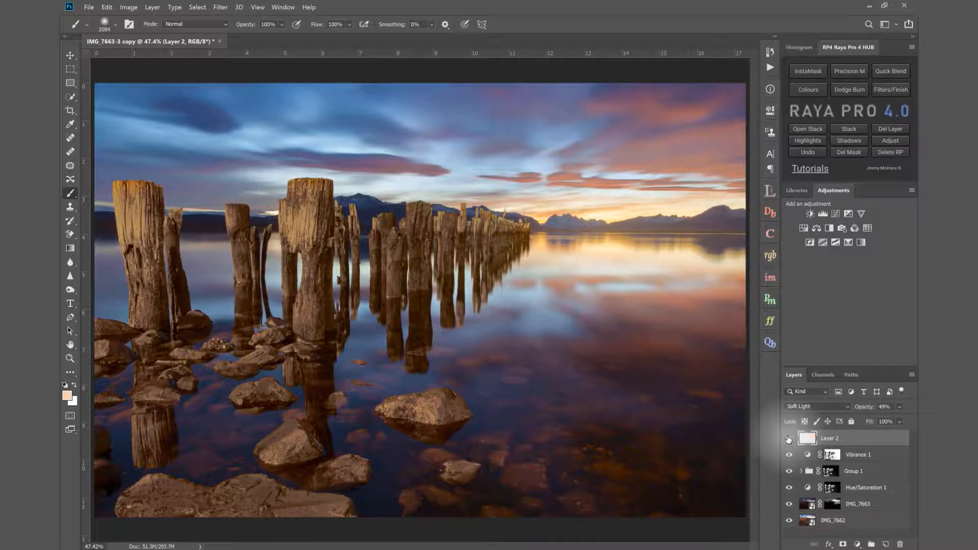
Add another Soft Light layer above Layer 2 and set the foreground colour to the deeper orange #dda443.
left_click(886, 544)
left_click(817, 403)
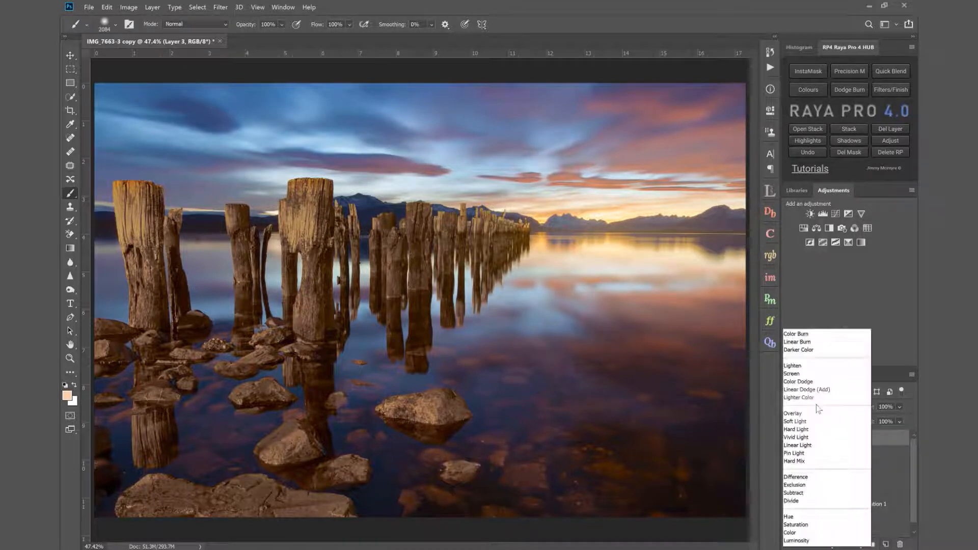
left_click(812, 425)
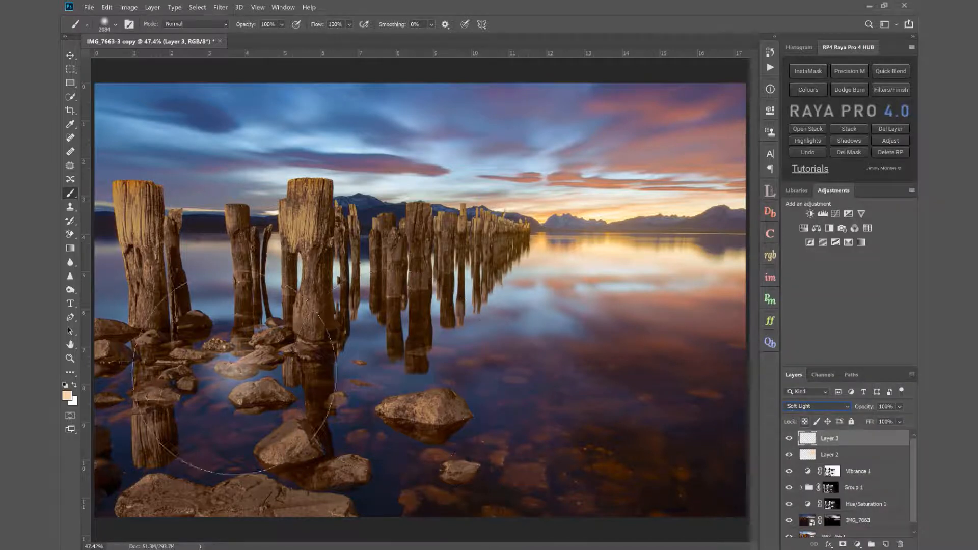
left_click(67, 396)
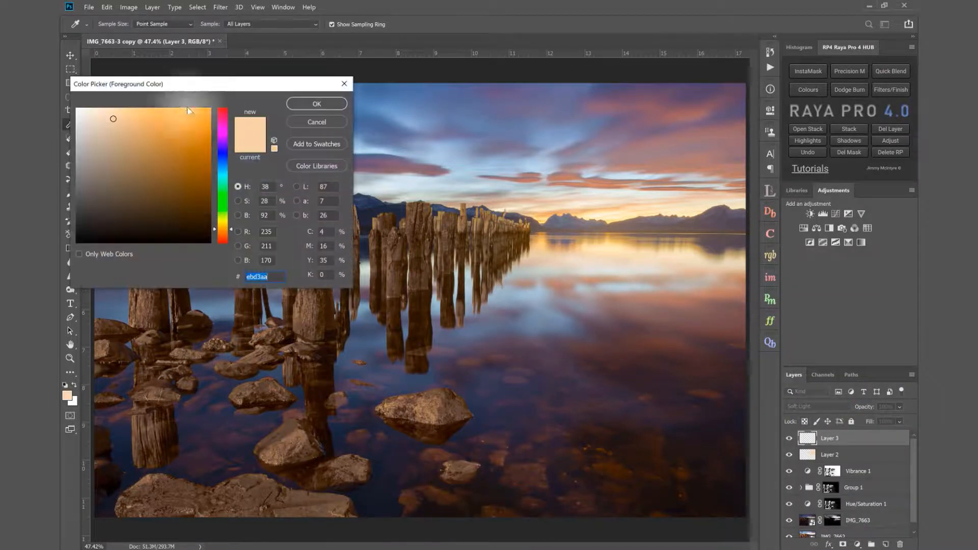
left_click(153, 110)
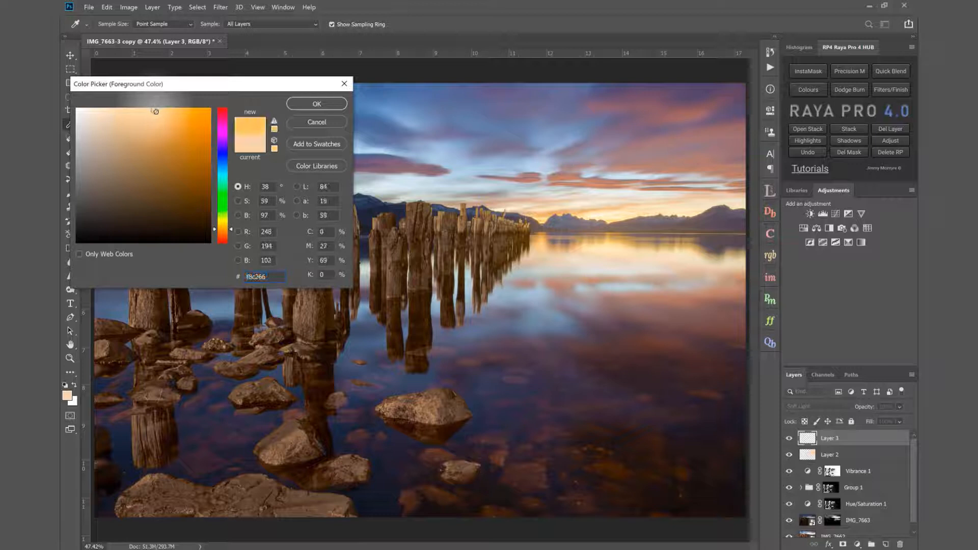
left_click(169, 111)
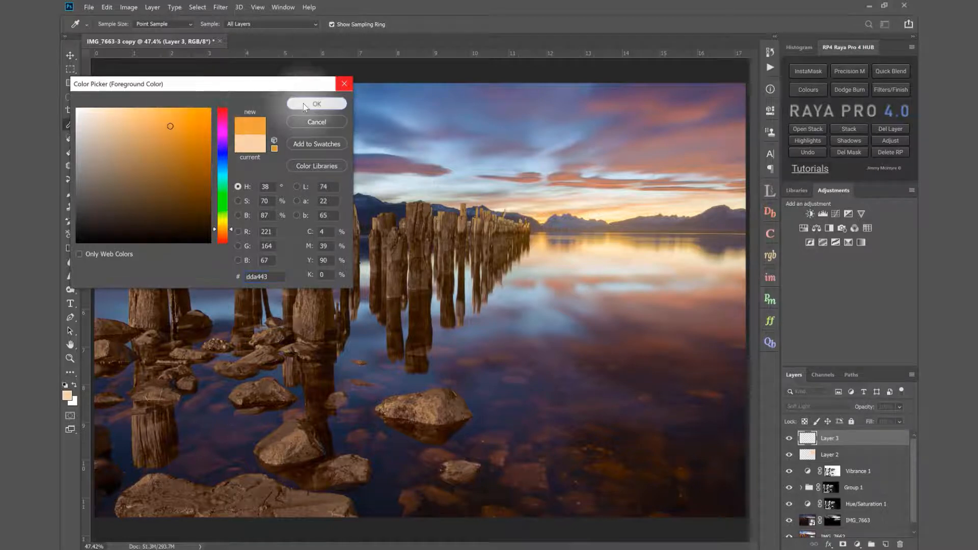
left_click(317, 103)
Brush orange over the sky and water on the sunset side and reduce Layer 3's opacity to 21%.
key("b")
mouse_move(683, 130)
left_mouse_down()
mouse_move(647, 122)
mouse_move(677, 120)
left_mouse_up()
mouse_move(677, 385)
left_mouse_down()
mouse_move(647, 410)
mouse_move(562, 417)
mouse_move(622, 469)
left_mouse_up()
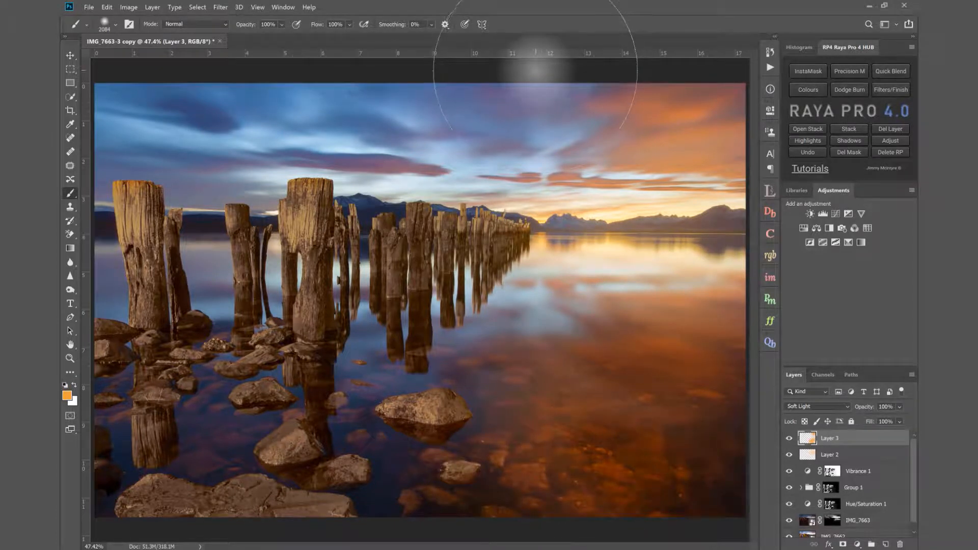
left_click(535, 66)
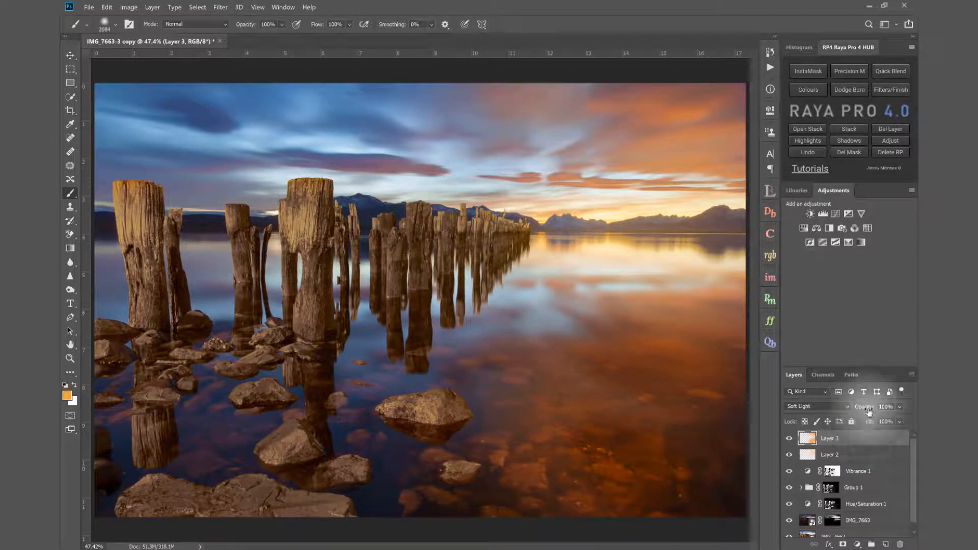
left_click_drag(869, 412, 817, 412)
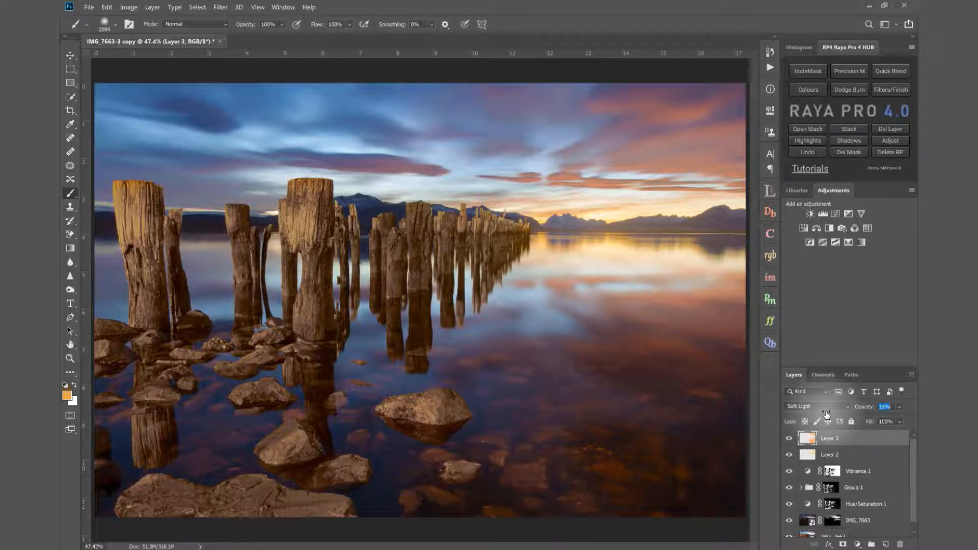
left_click_drag(826, 414, 794, 438)
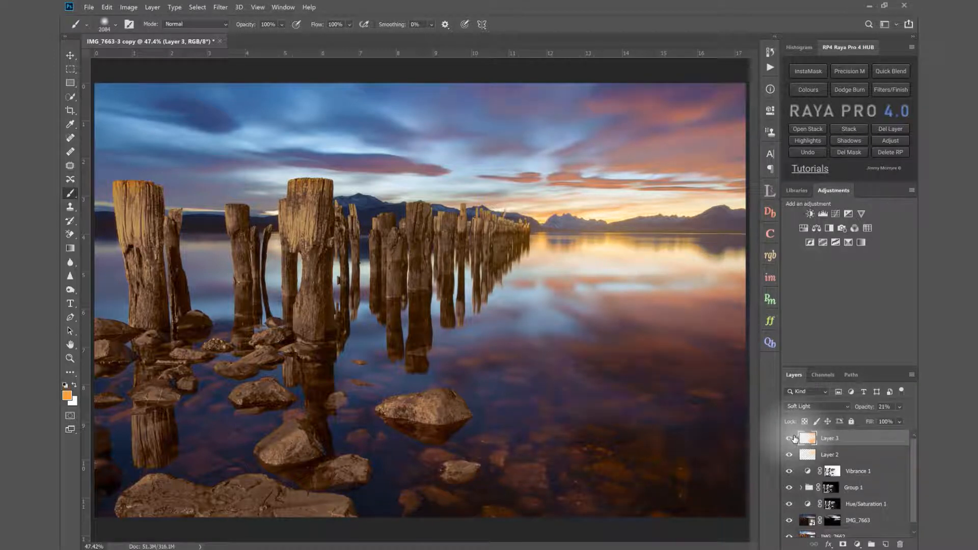
Compare the image with and without the orange glow on Layer 3.
left_click(793, 437)
left_click(794, 438)
left_click(793, 438)
left_click(793, 438)
left_click(793, 438)
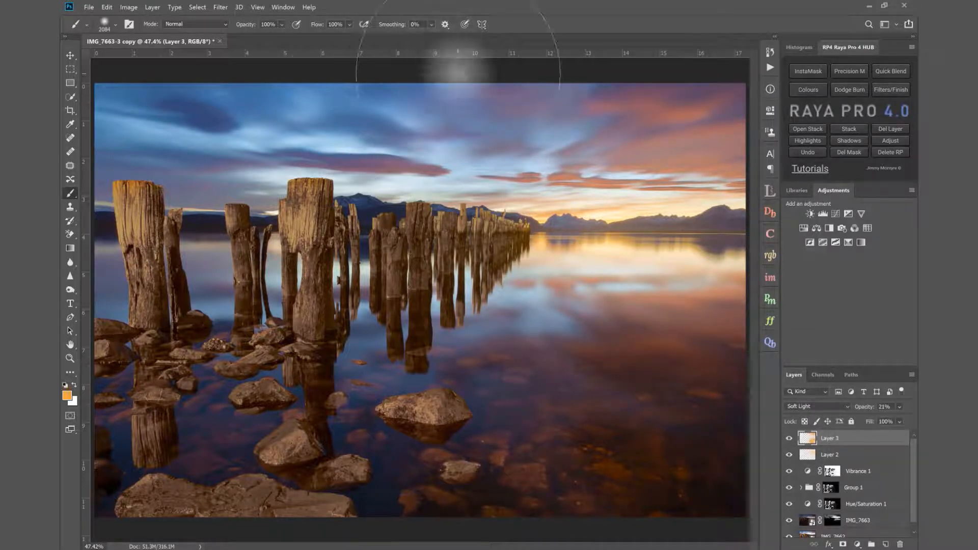
Dab more orange along the upper edge of the sky and compare the image with and without both glow layers.
left_click(382, 70)
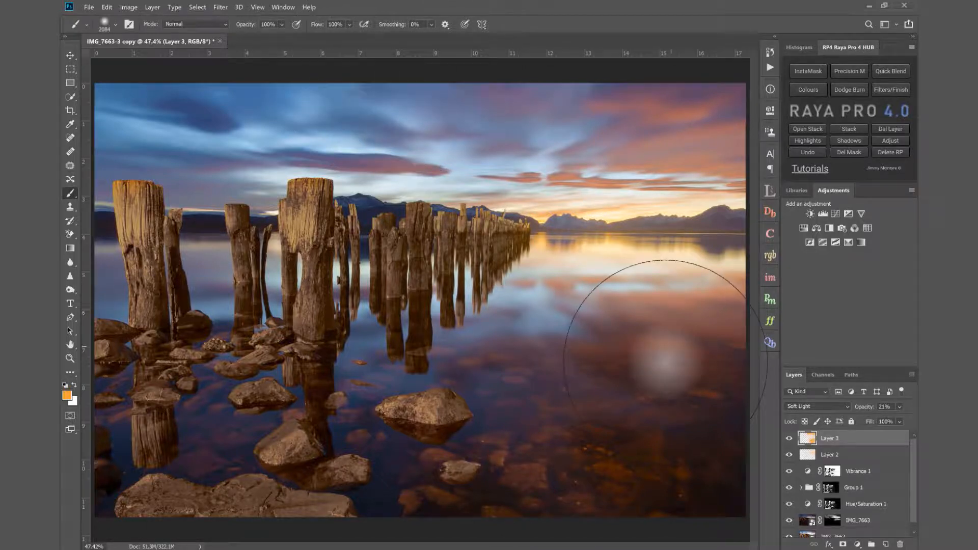
left_click(789, 439)
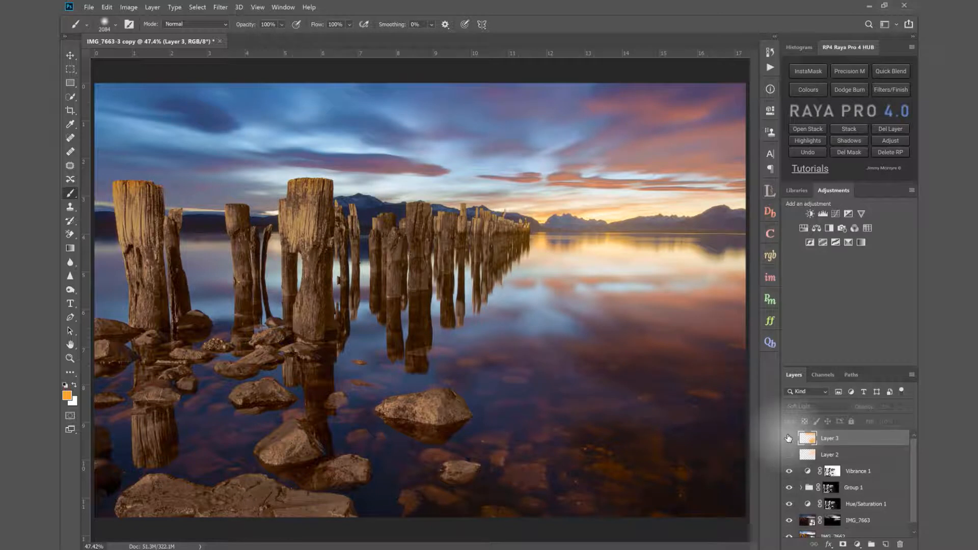
left_click_drag(789, 455, 789, 443)
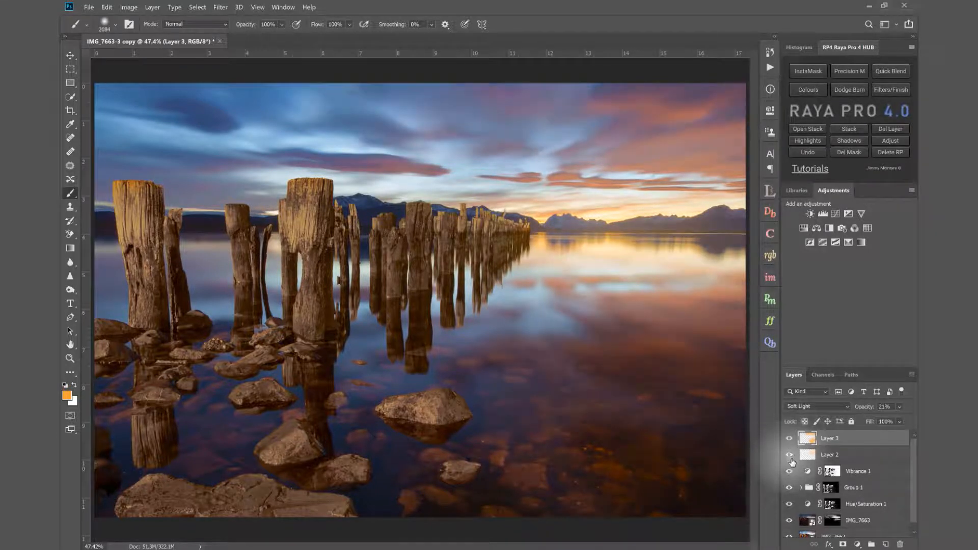
left_click_drag(790, 457, 790, 438)
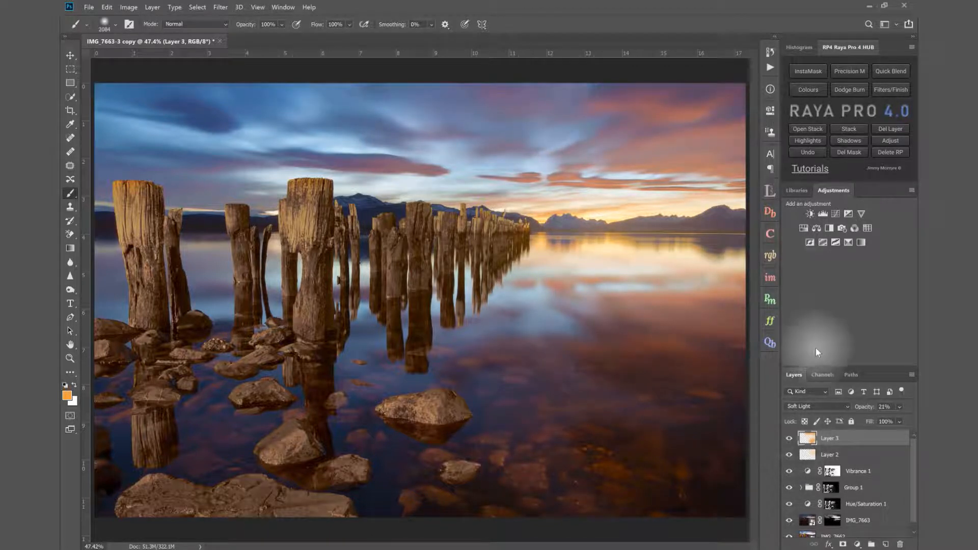
Add a Curves adjustment layer above Layer 3, pulling the upper midtones down at input 180 and lifting the black point slightly.
left_click(835, 214)
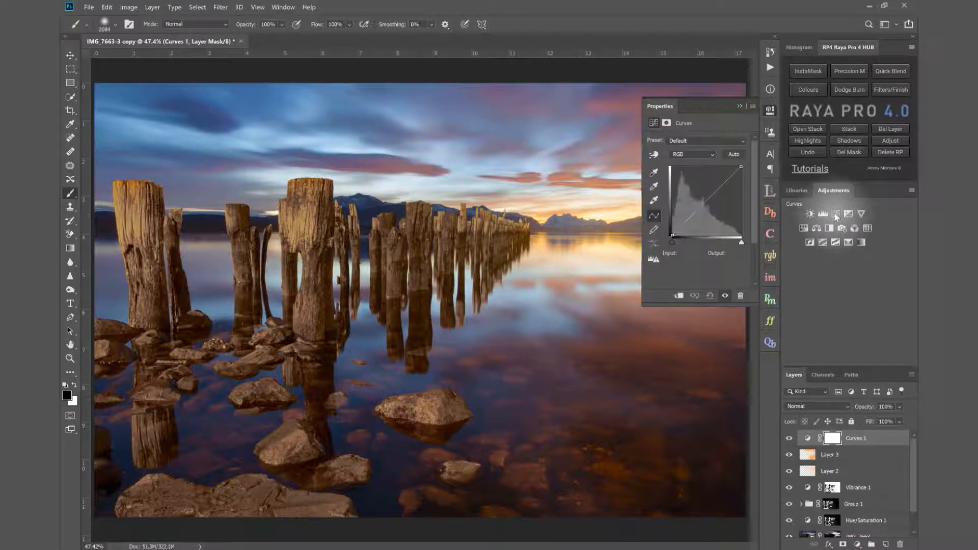
left_click_drag(704, 205, 720, 191)
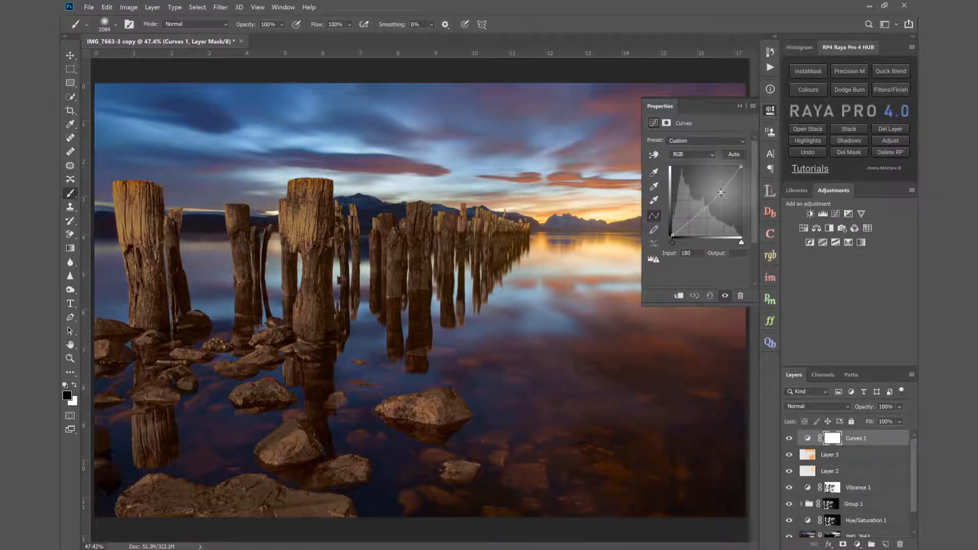
left_click_drag(673, 233, 672, 232)
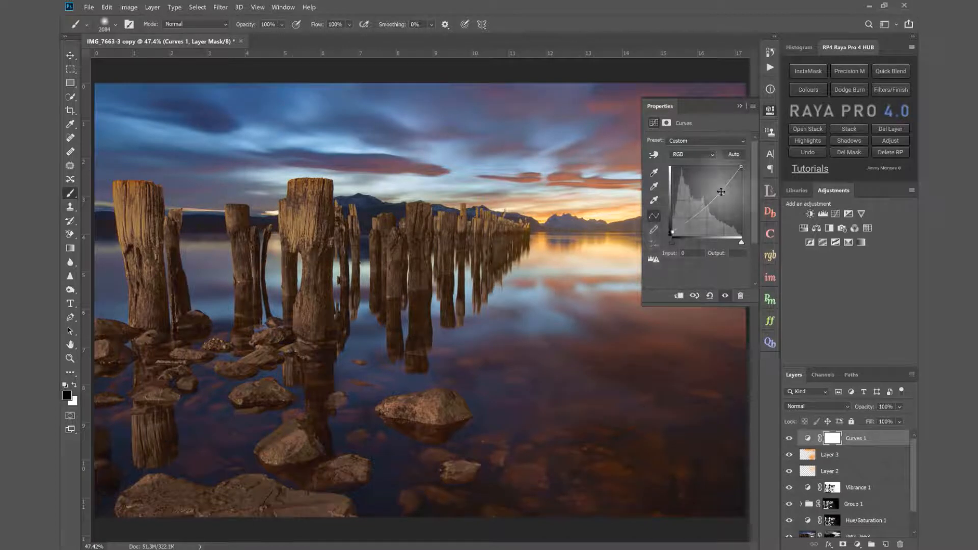
Invert the Curves 1 mask, paint white over the blue side of the sky and water, and compare with and without the layer.
left_click(737, 105)
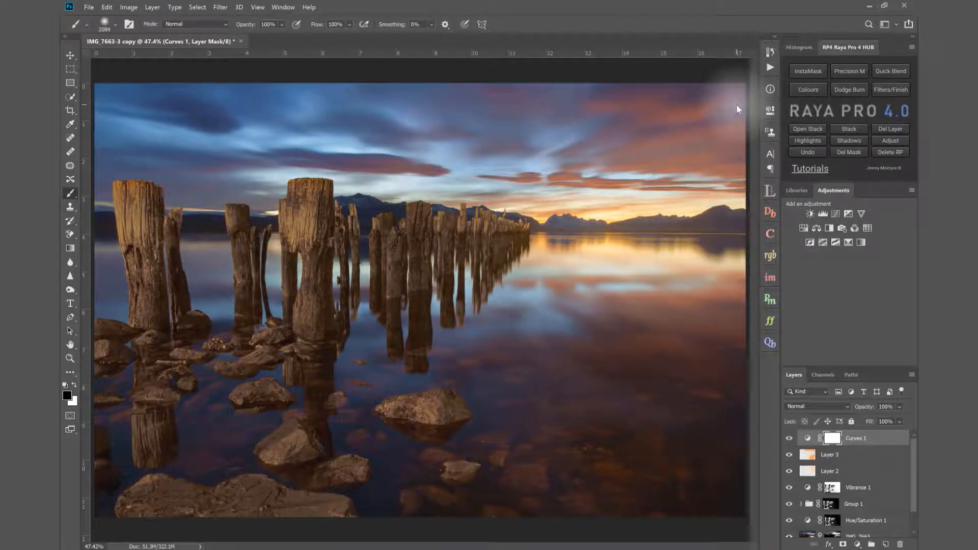
key("ctrl+i")
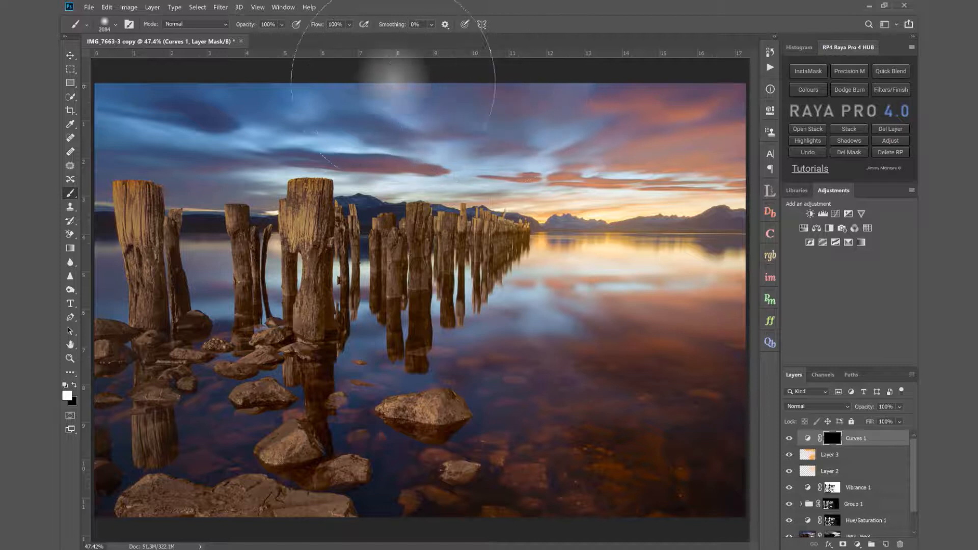
mouse_move(213, 69)
left_mouse_down()
mouse_move(112, 91)
mouse_move(59, 211)
mouse_move(106, 416)
mouse_move(166, 440)
mouse_move(224, 262)
left_mouse_up()
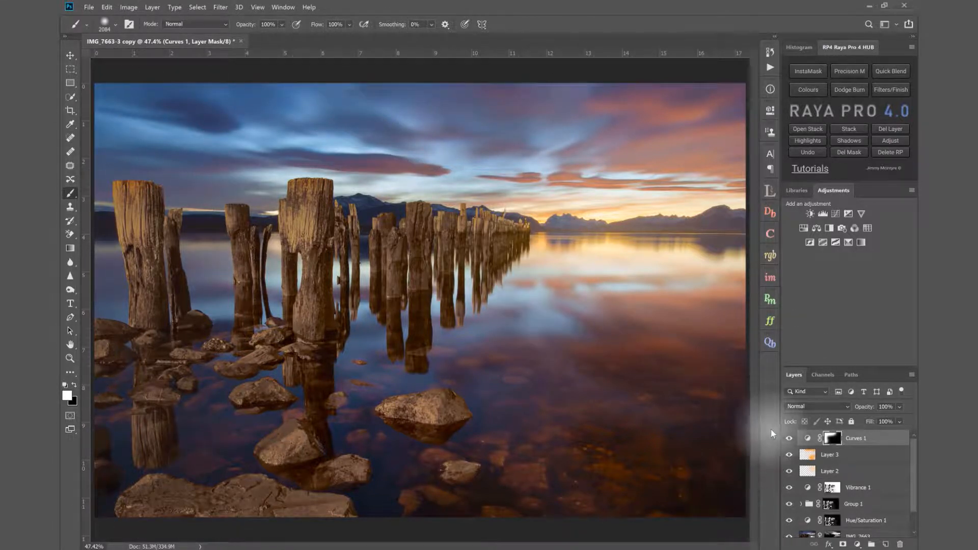
left_click(789, 438)
left_click(788, 439)
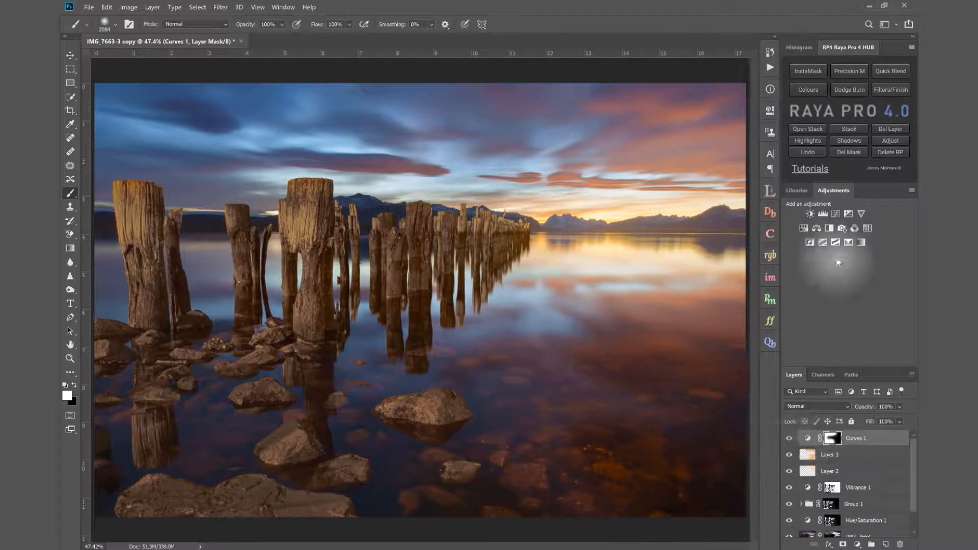
Add a second Curves adjustment raising the upper midtones slightly at input 158, and invert its mask to black.
left_click(835, 214)
left_click(715, 191)
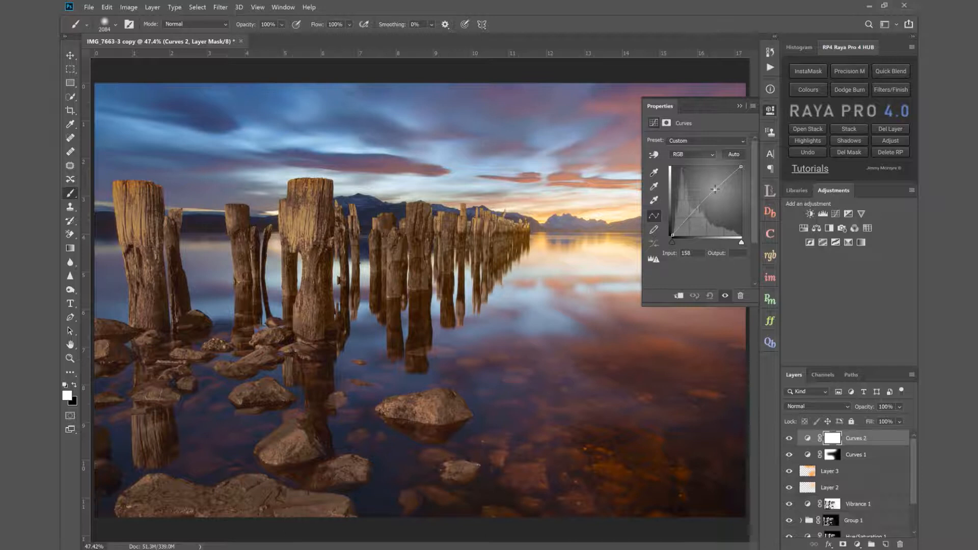
left_click(740, 106)
key("ctrl+i")
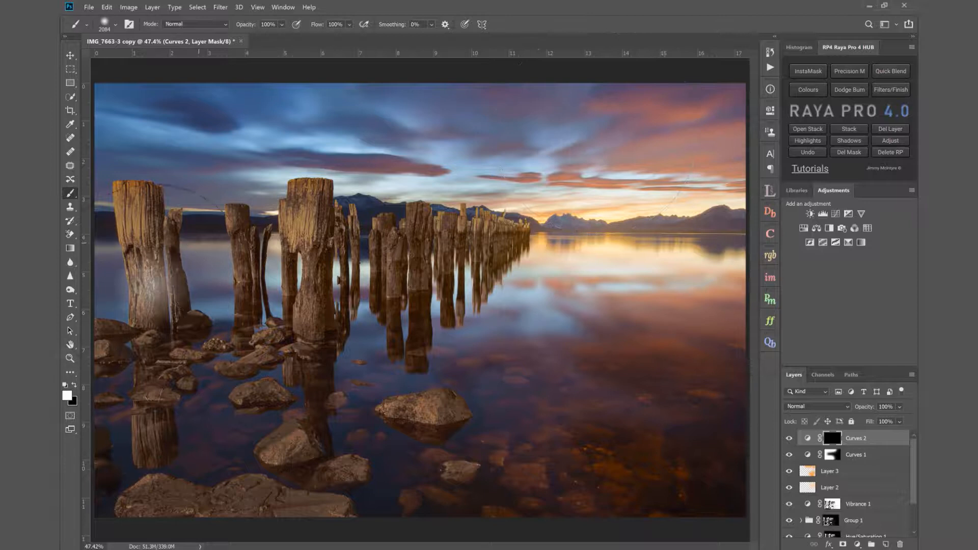
Paint white on the Curves 2 mask along the sunset horizon with a larger brush and compare with and without the layer.
left_click_drag(563, 215, 633, 220)
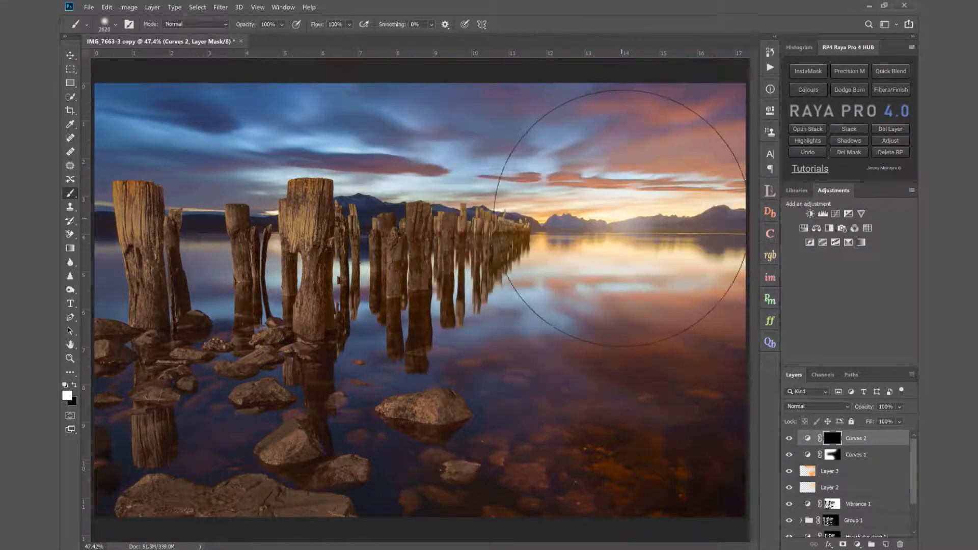
mouse_move(535, 234)
left_mouse_down()
mouse_move(598, 209)
mouse_move(679, 222)
left_mouse_up()
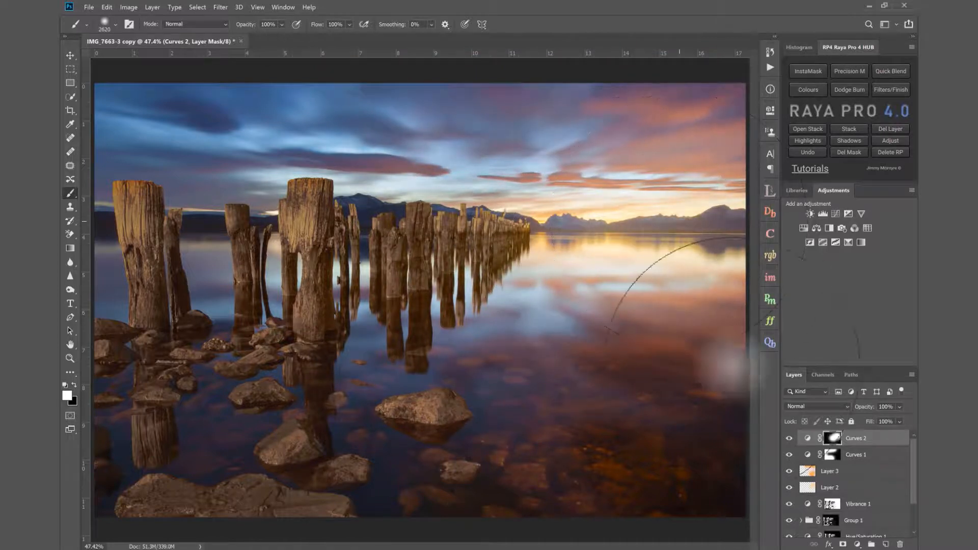
left_click(790, 438)
left_click(791, 438)
Group the Curves 1 and Curves 2 layers and compare the image with and without the group.
left_click(861, 456, "shift")
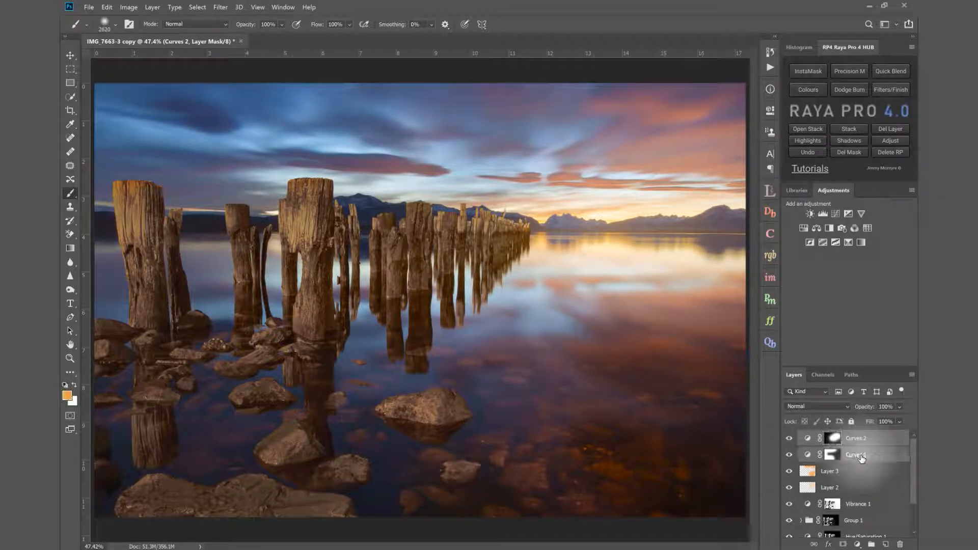
key("ctrl+g")
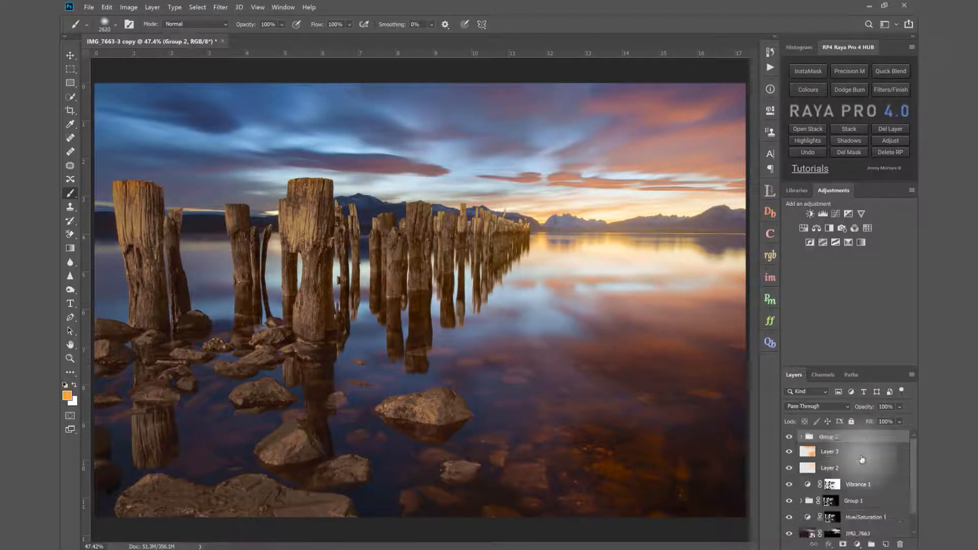
left_click(789, 438)
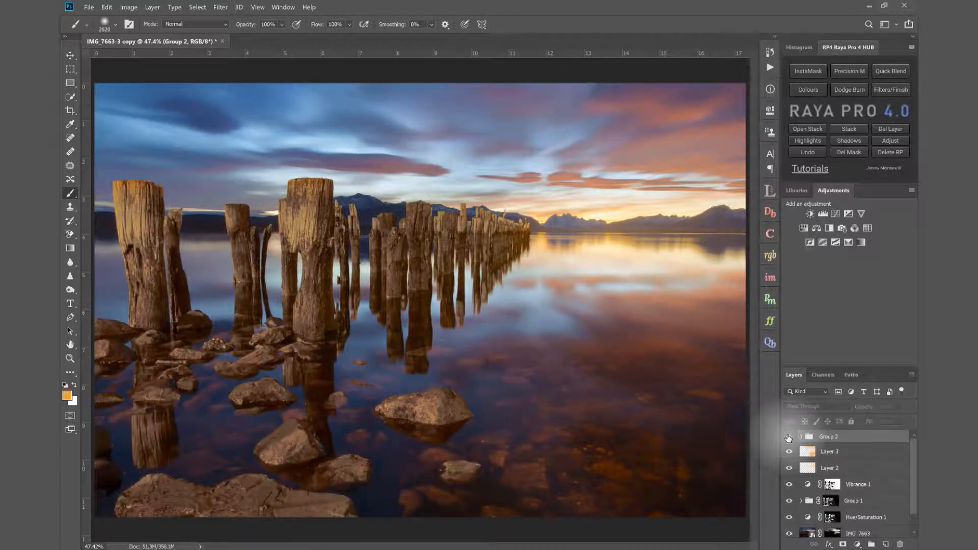
left_click(789, 437)
left_click(788, 438)
left_click(788, 437)
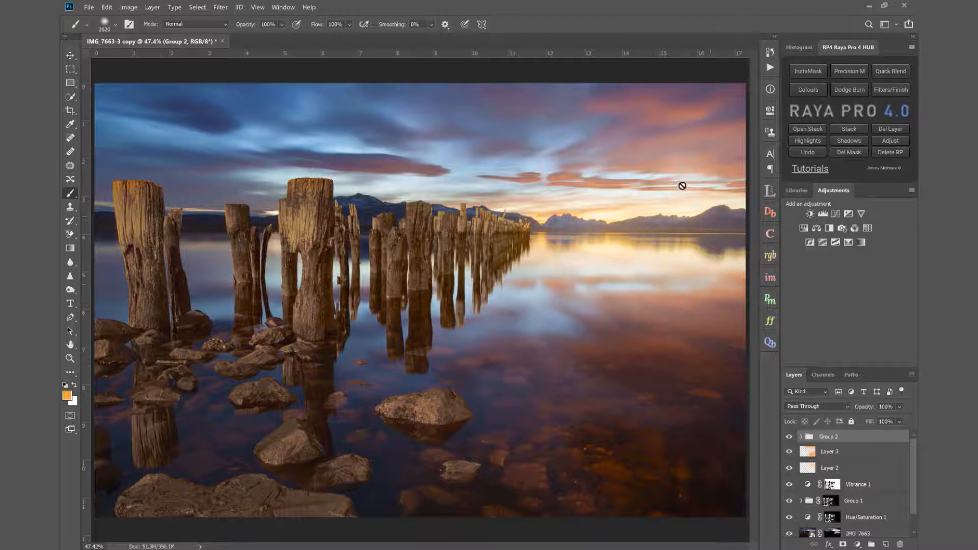
left_click(789, 438)
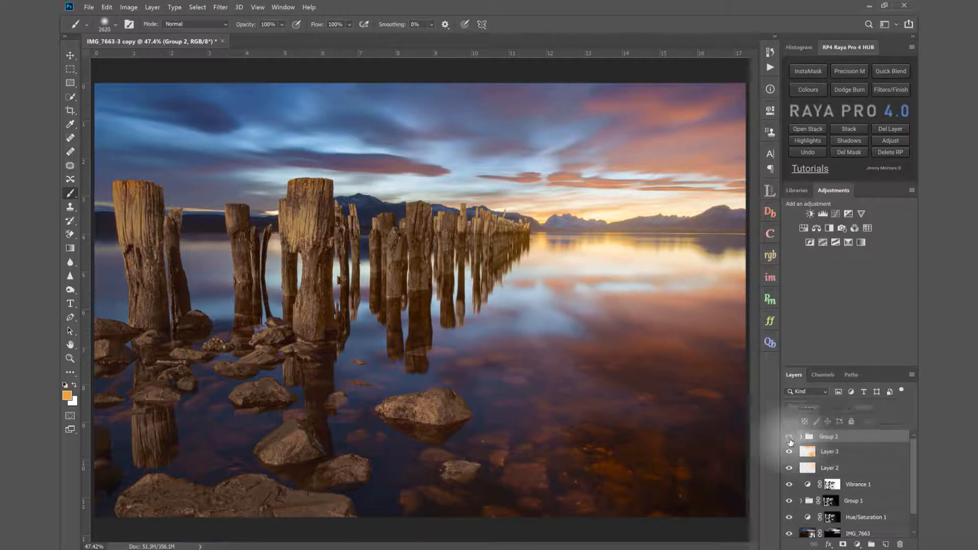
left_click(789, 439)
left_click(790, 439)
left_click(790, 439)
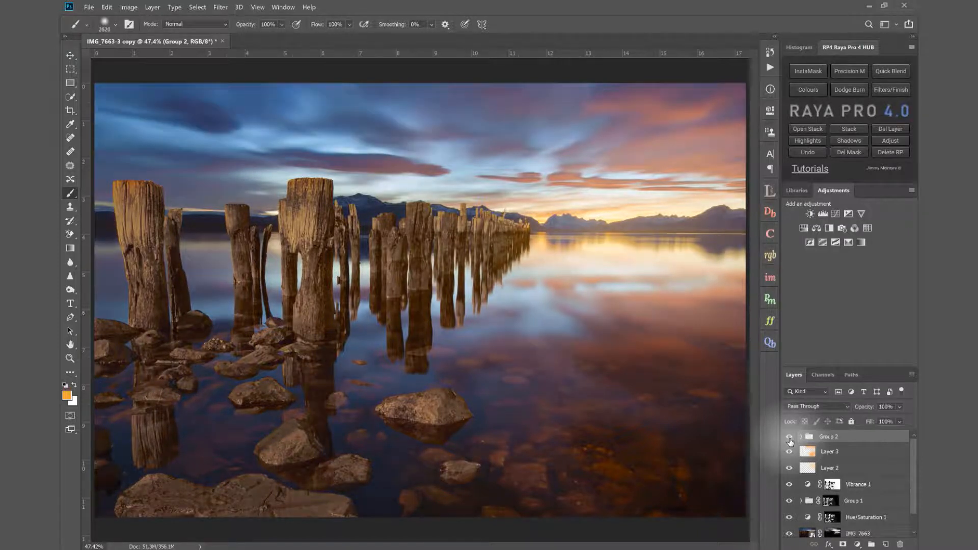
Add a Levels adjustment layer above Group 2 with the white input level set to 243.
left_click(822, 216)
left_click_drag(745, 219, 745, 220)
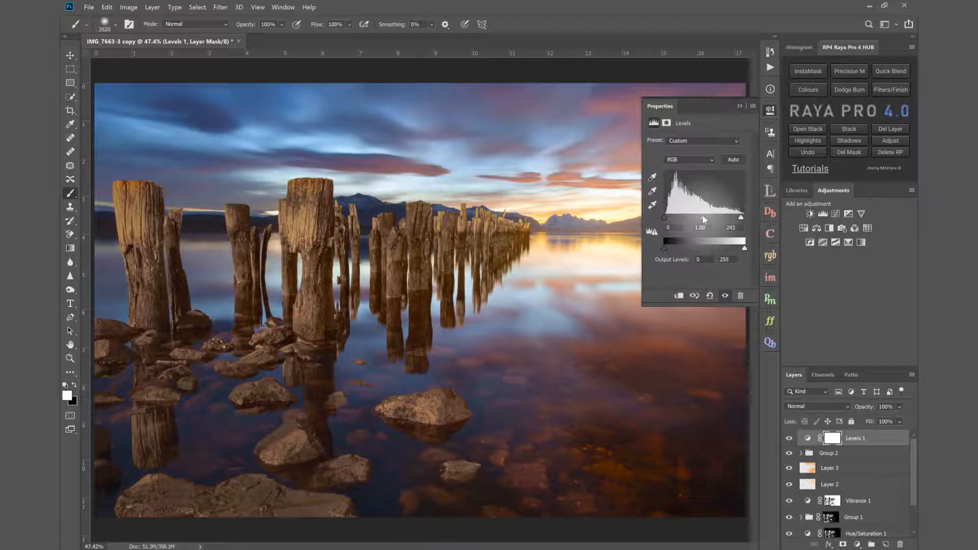
left_click_drag(702, 215, 701, 215)
left_click(739, 106)
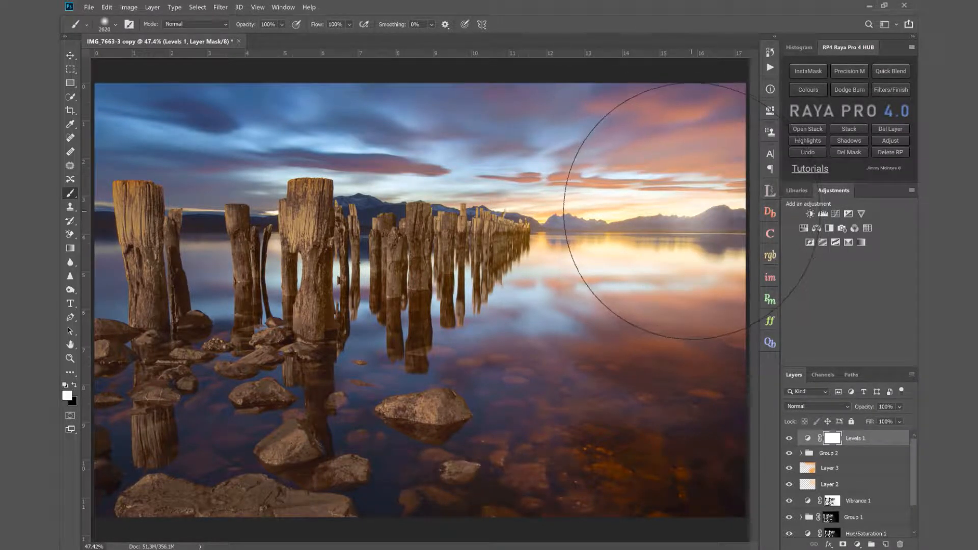
Load a Brights 3 luminosity mask from Lumi32 as a selection and hide the selection edges.
left_click(770, 191)
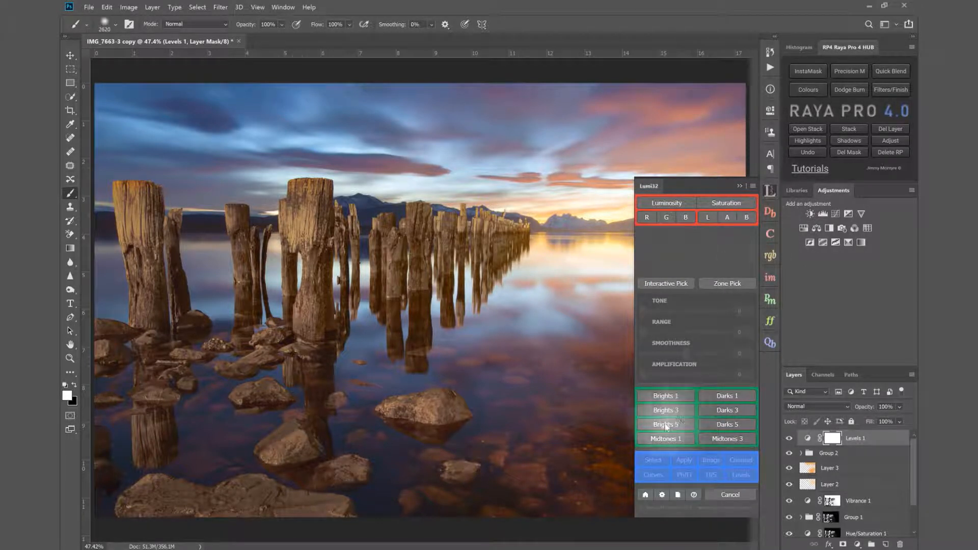
left_click(666, 426)
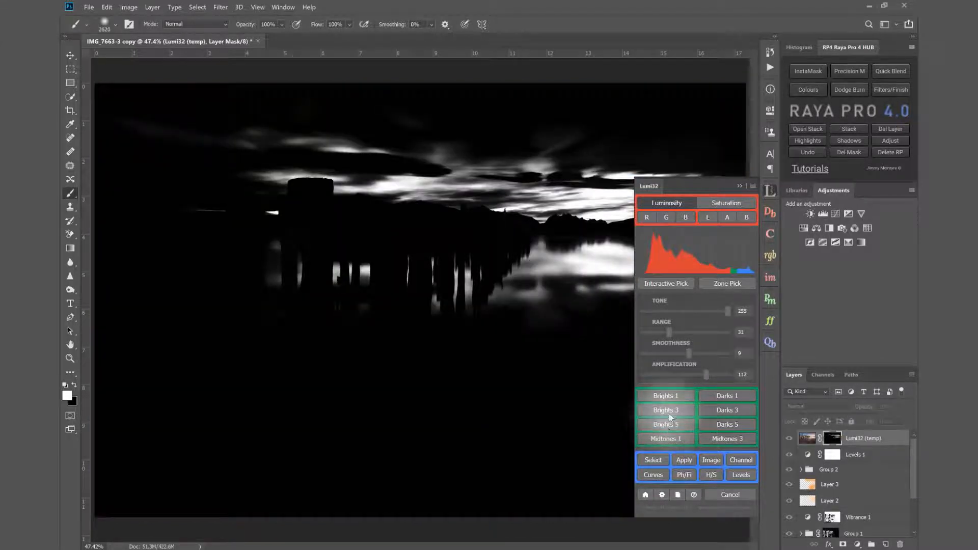
left_click(669, 410)
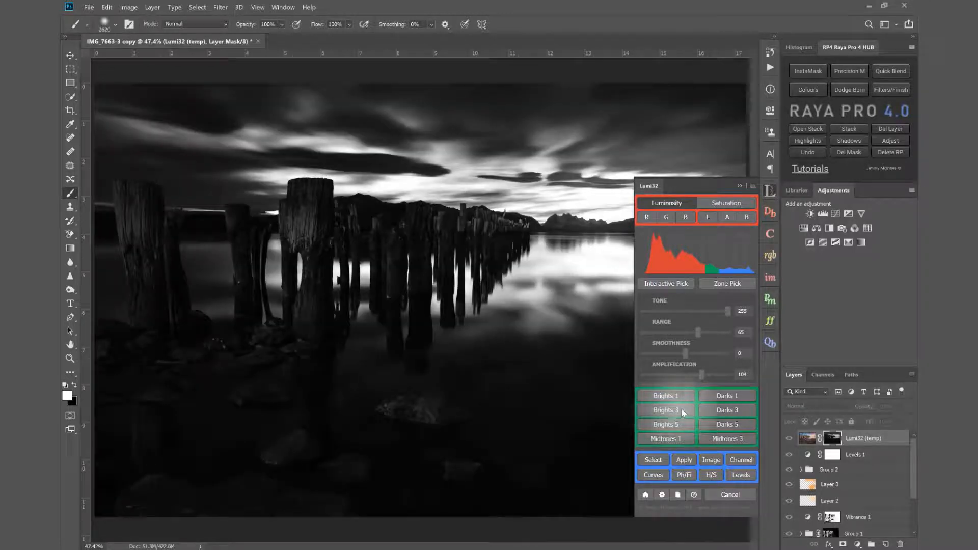
left_click(656, 462)
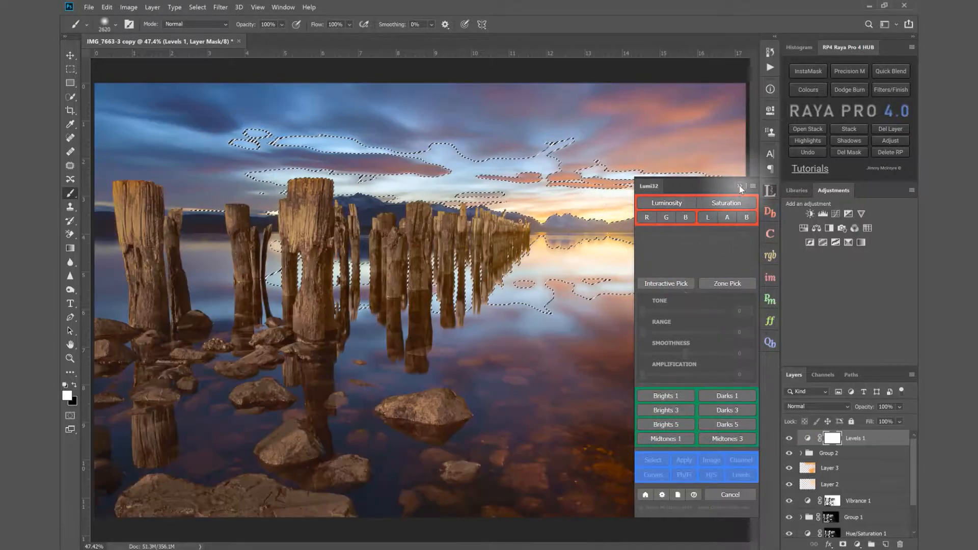
key("ctrl+h")
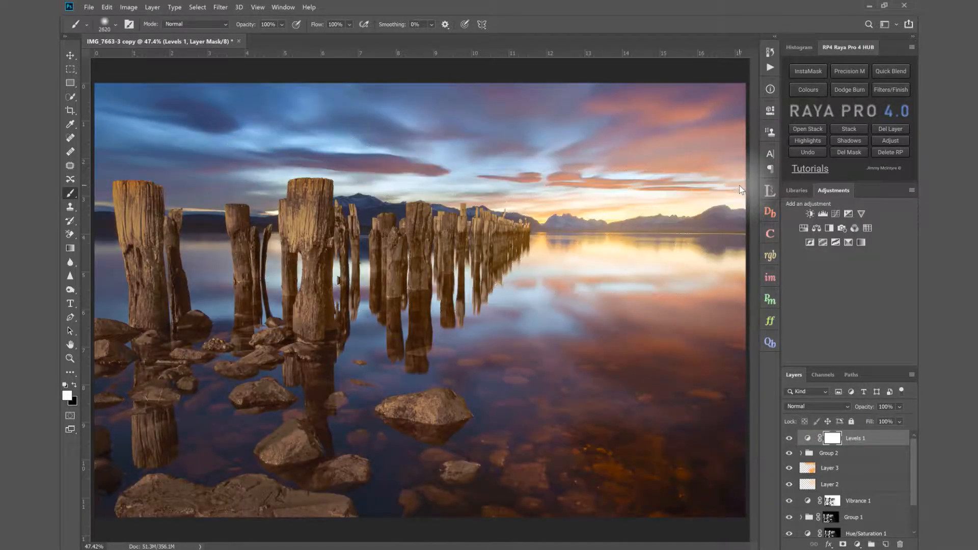
Paint black on the Levels 1 mask over the bright sky and horizon reflections, first at 50% brush opacity, then at 100%.
key("x")
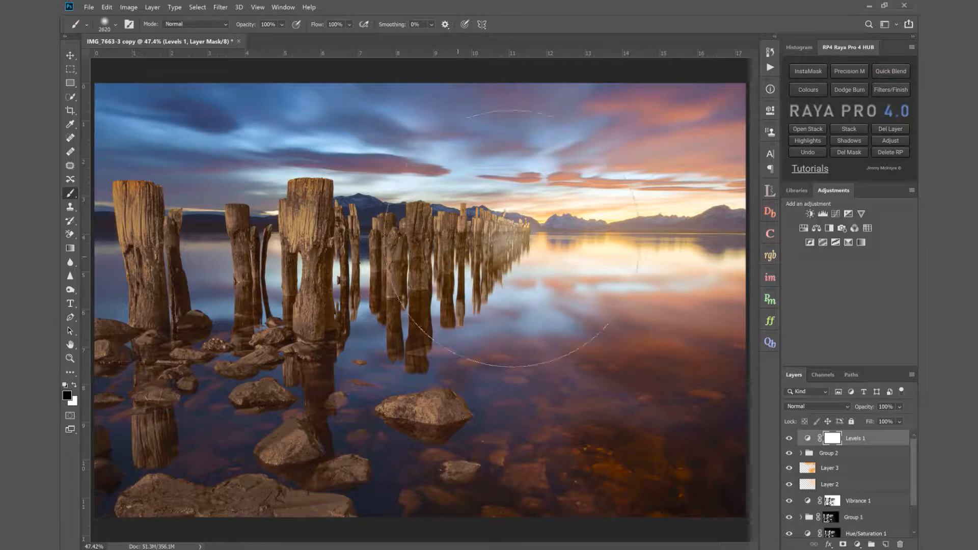
key("5")
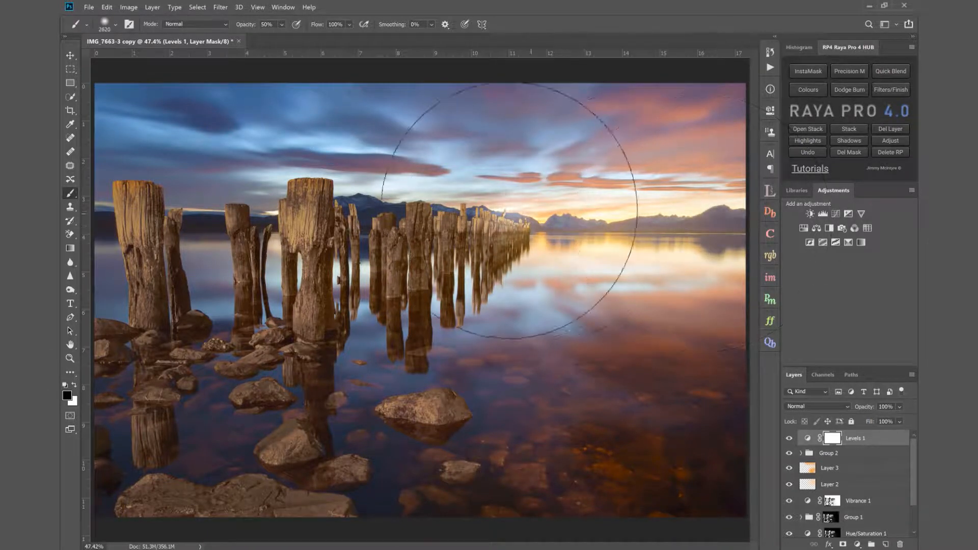
left_click_drag(447, 208, 769, 203)
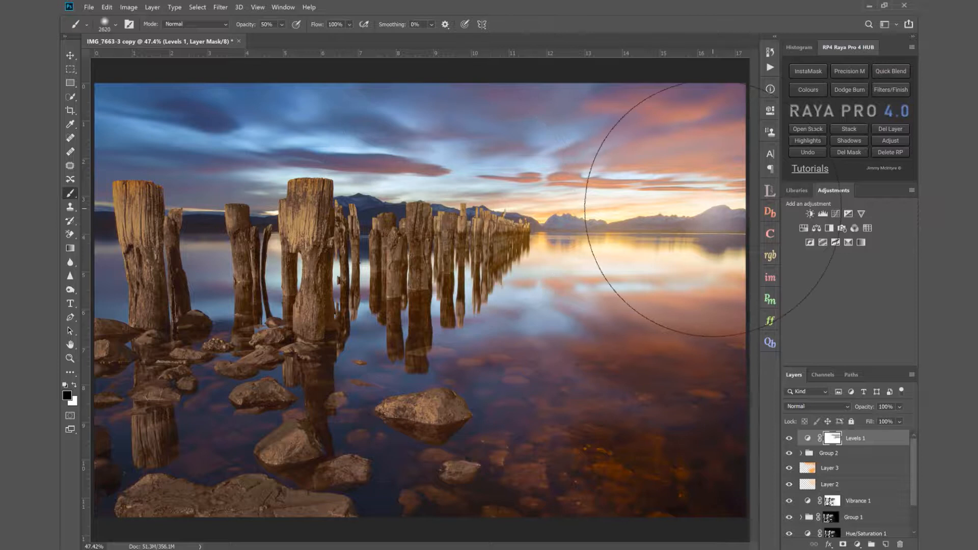
key("0")
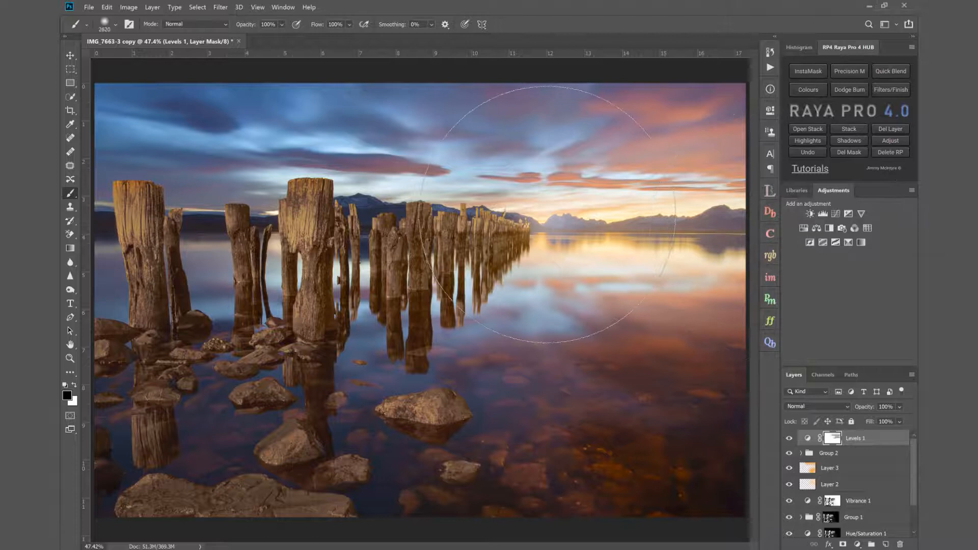
left_click_drag(693, 223, 695, 224)
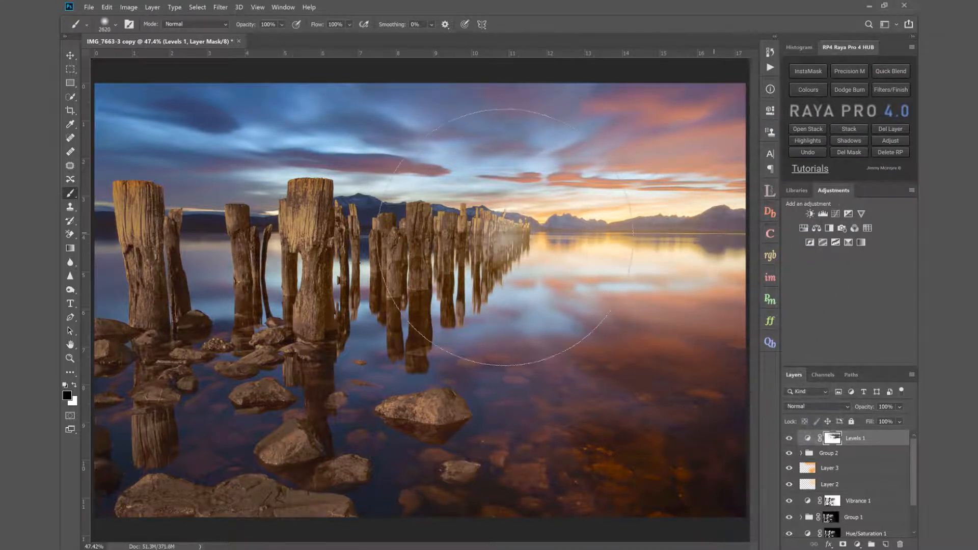
Inspect the Levels 1 mask on its own and compare the image with and without the Levels layer.
left_click(832, 440, "alt")
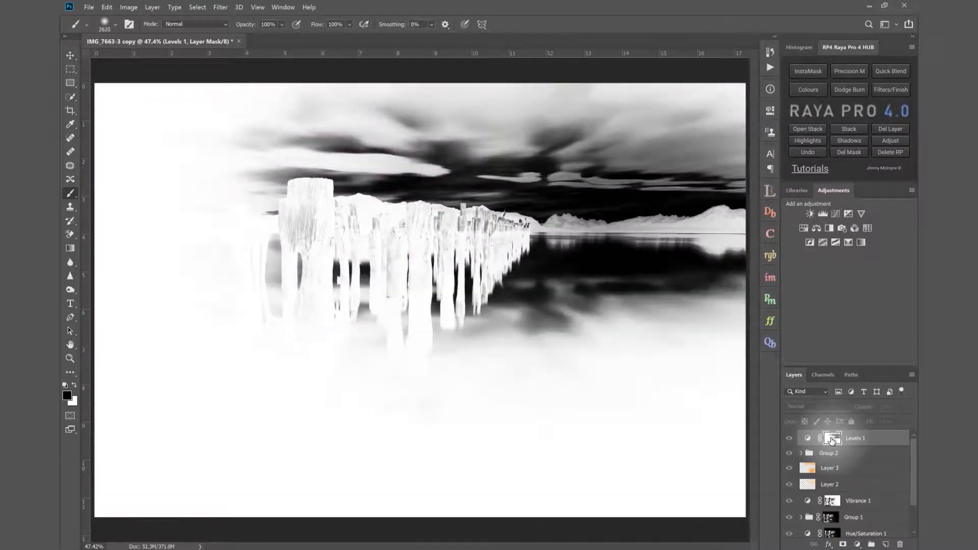
left_click(891, 438)
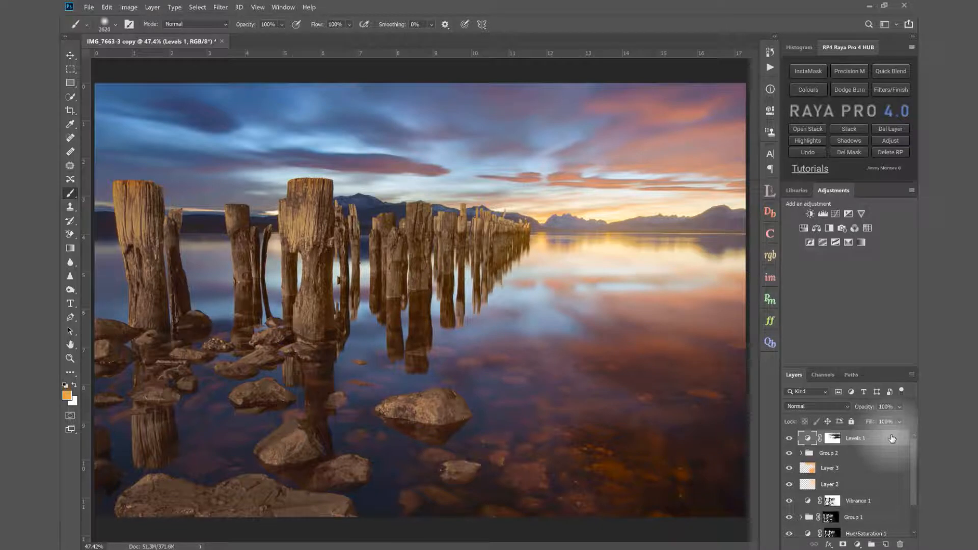
left_click(790, 438)
left_click(790, 439)
left_click(790, 439)
left_click(790, 439)
Disable the Levels 1 layer mask temporarily to compare the highlights, and enable it again.
left_click(832, 439)
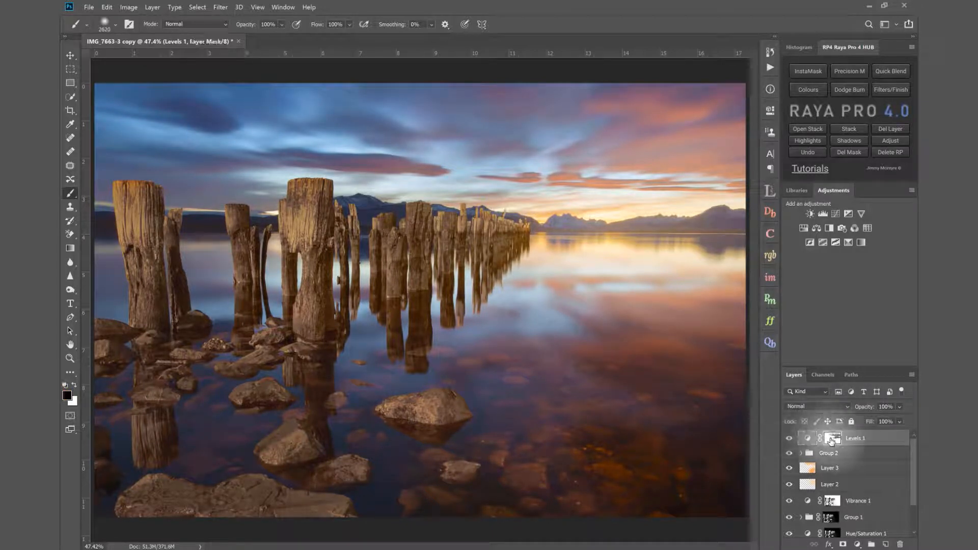
right_click(832, 441)
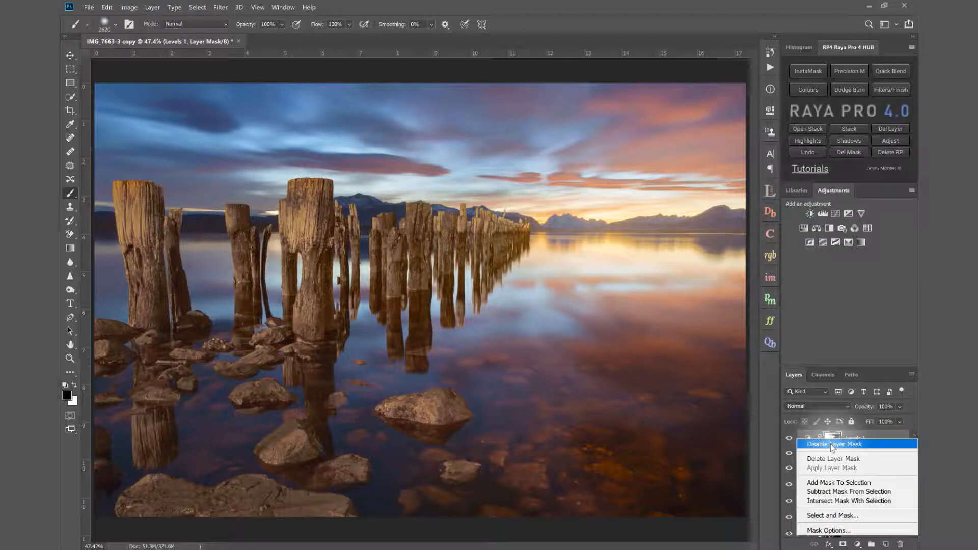
left_click(832, 445)
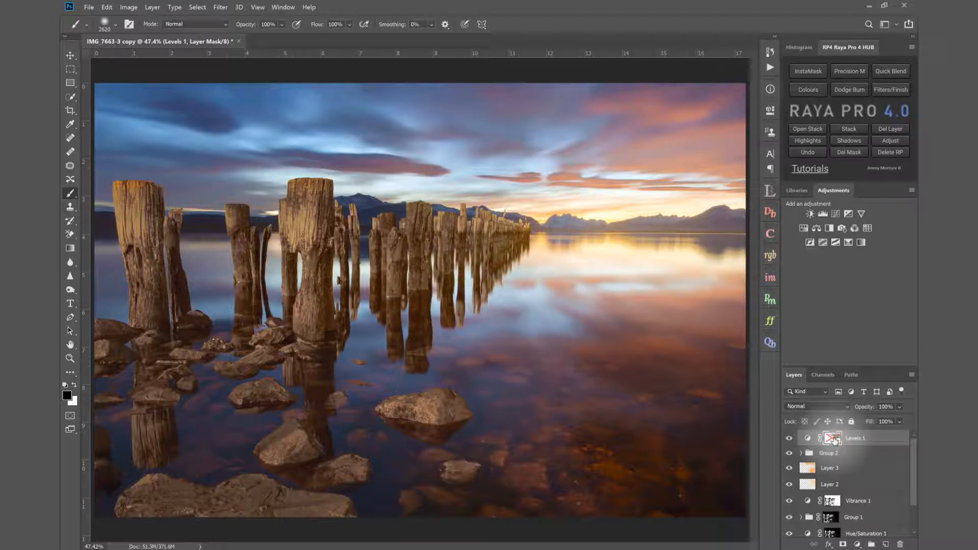
left_click(834, 441, "shift")
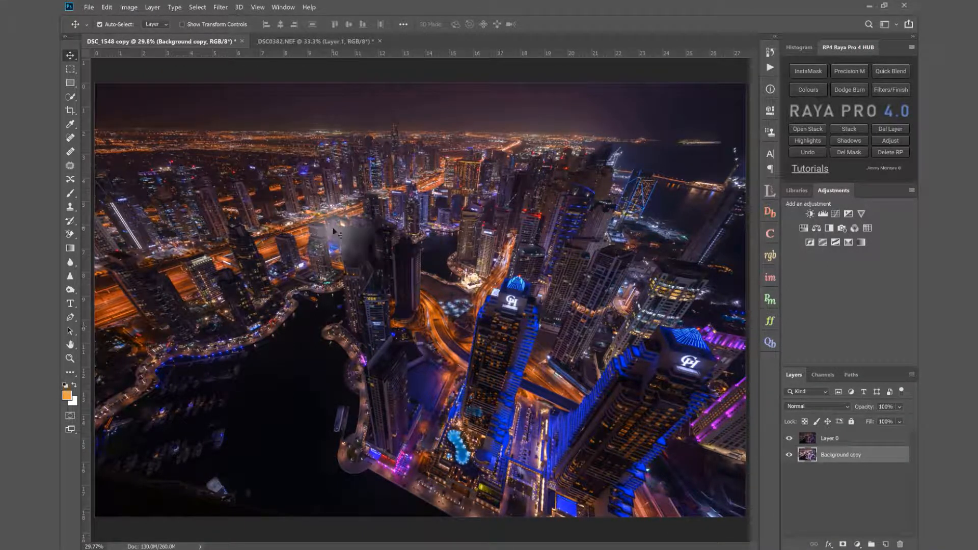
Select Layer 0 in the DSC_1548 night city image and compare the image with and without it.
left_click(842, 439)
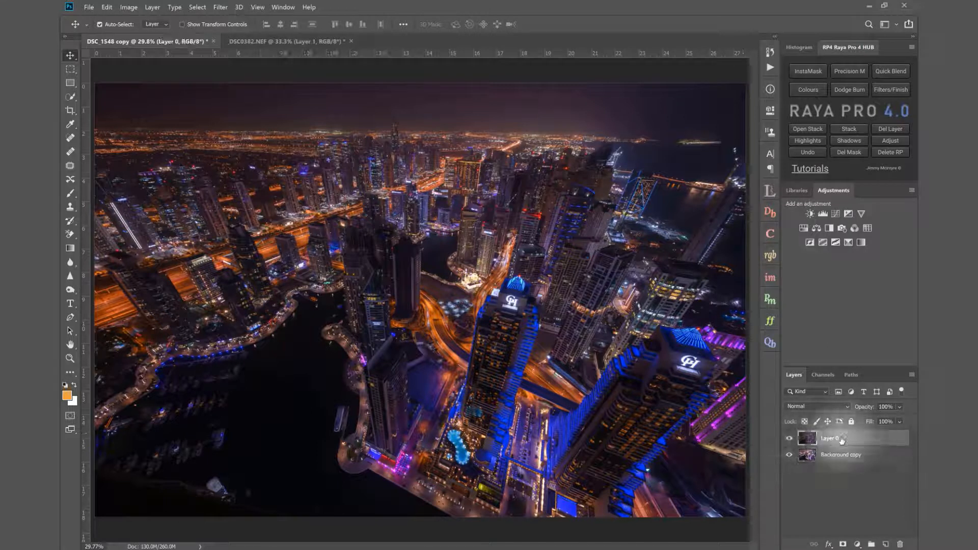
left_click(788, 441)
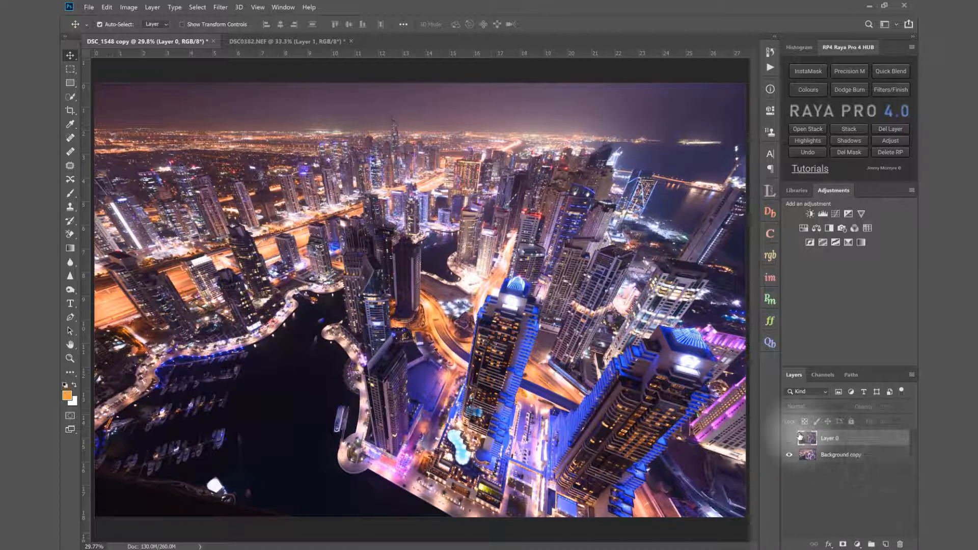
left_click(789, 438)
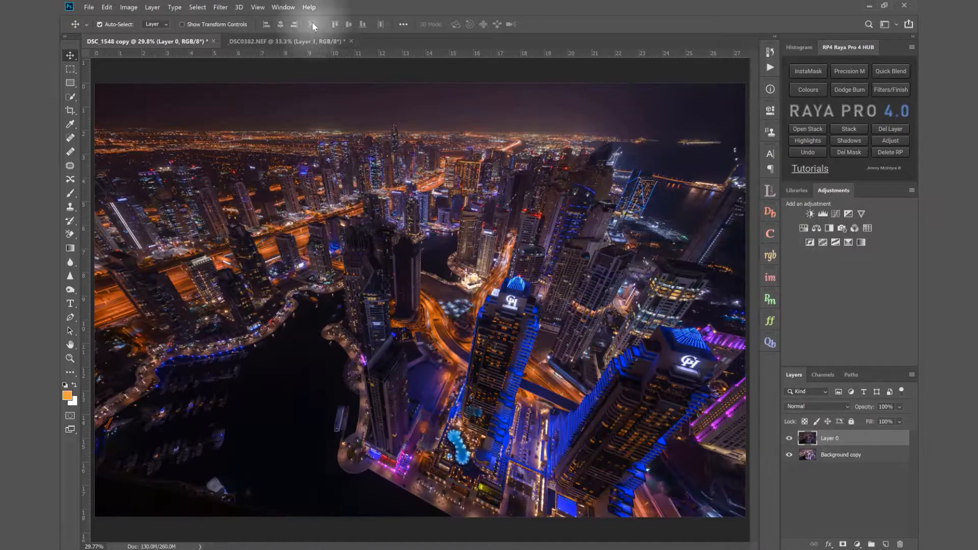
Switch to the DSC0382.NEF skyline image, compare it with and without Layer 0, and leave Layer 0 hidden.
left_click(253, 41)
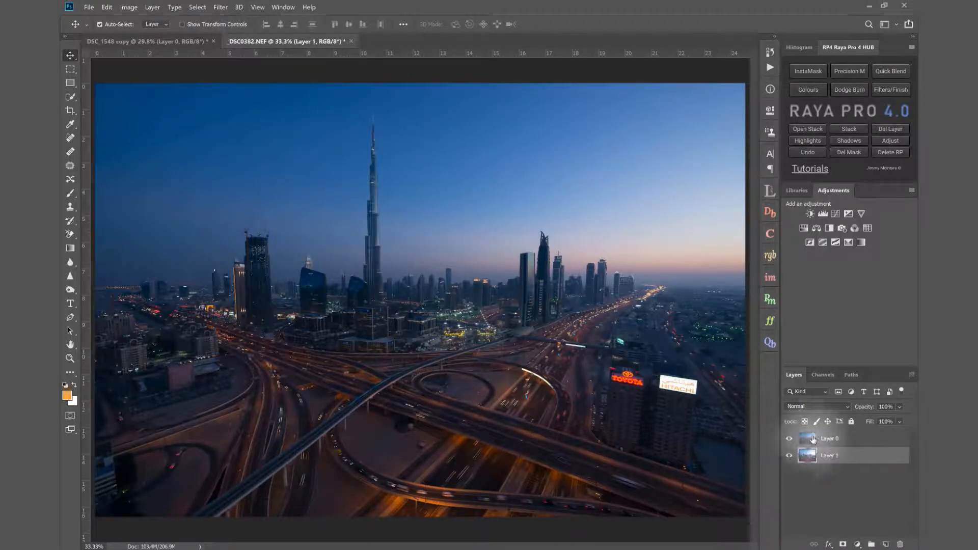
left_click(789, 439)
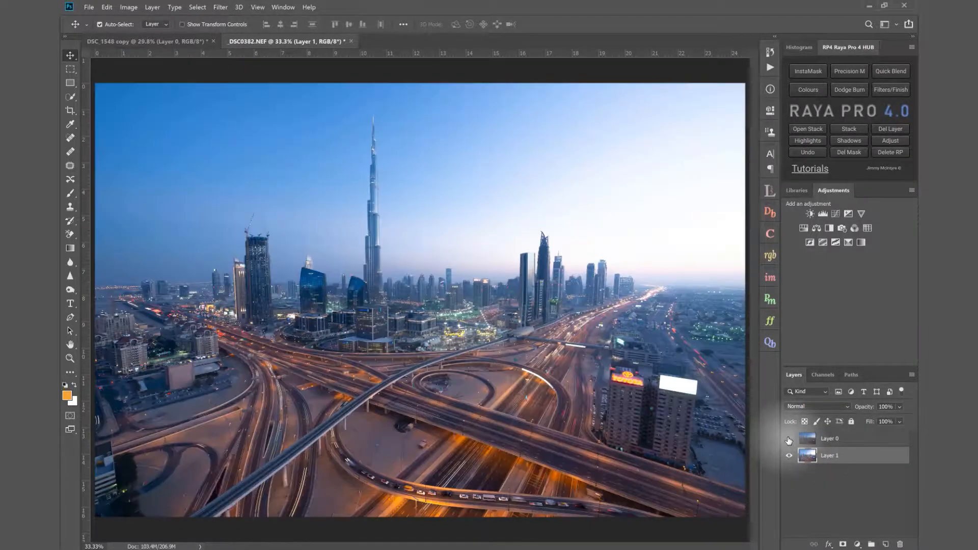
left_click(789, 439)
left_click(789, 439)
left_click(789, 439)
left_click(789, 438)
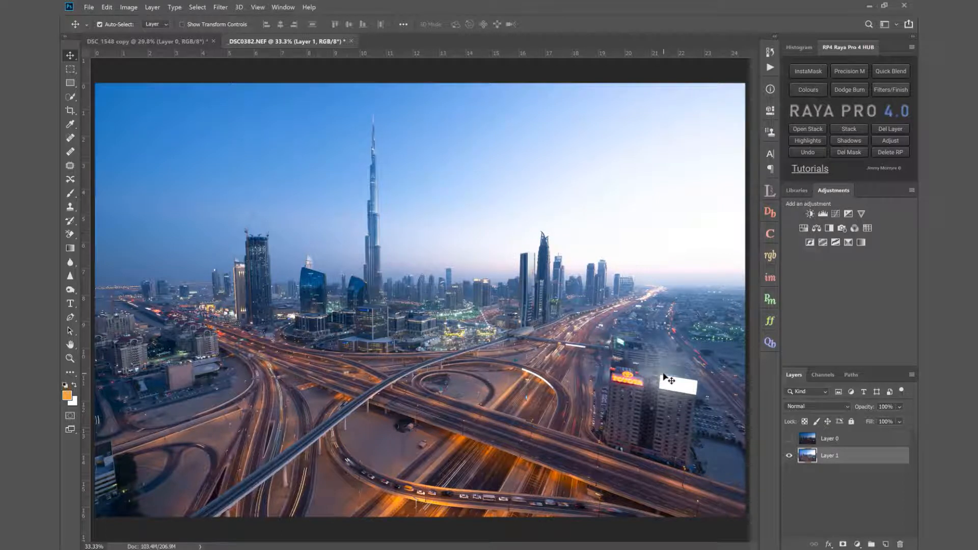
Return to the DSC_1548 copy, hide Layer 0, and inspect the illuminated tower sign in the brighter exposure up close.
left_click(162, 44)
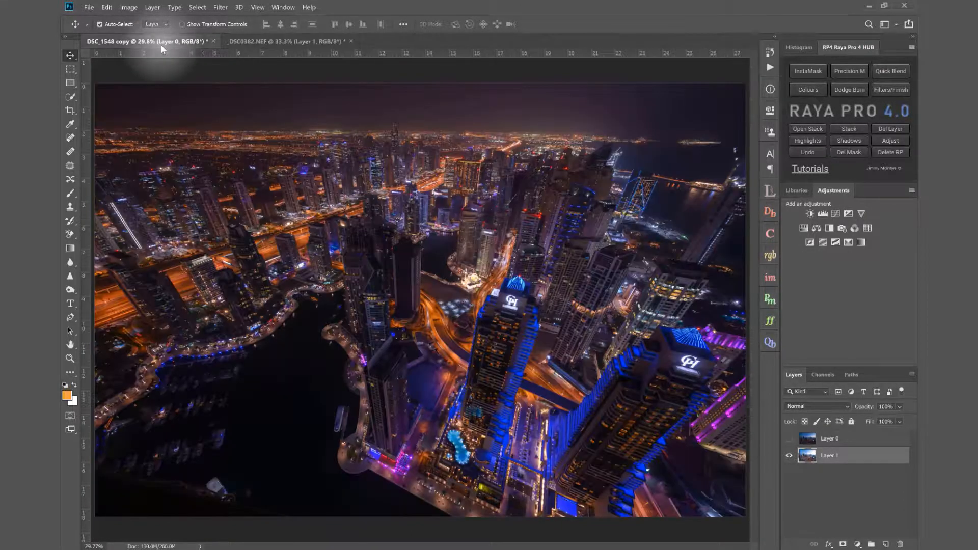
left_click(789, 440)
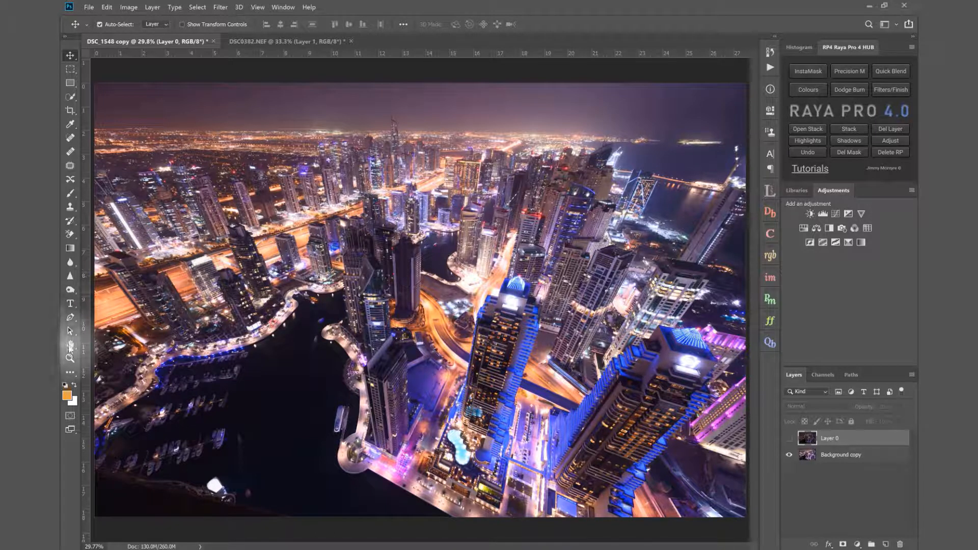
left_click(69, 359)
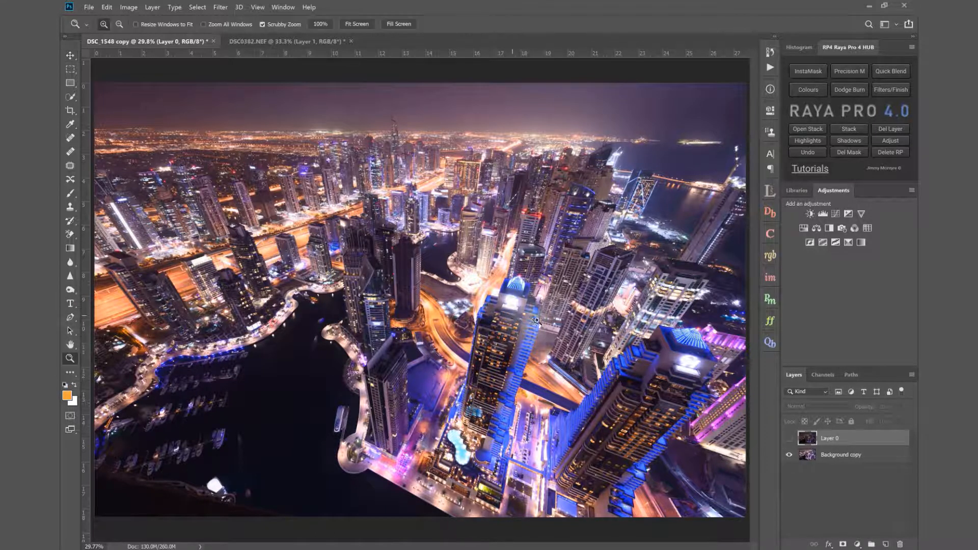
left_click_drag(512, 317, 537, 276)
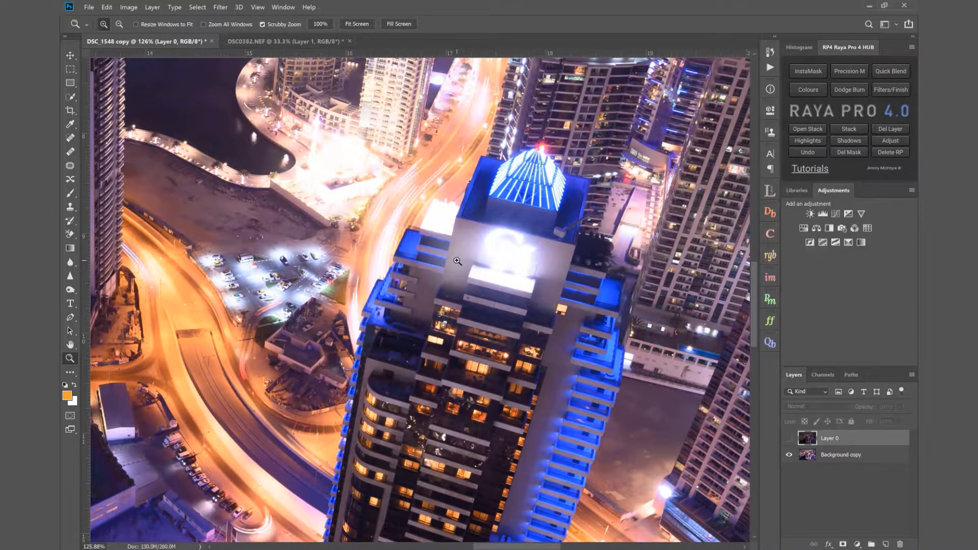
left_click(358, 24)
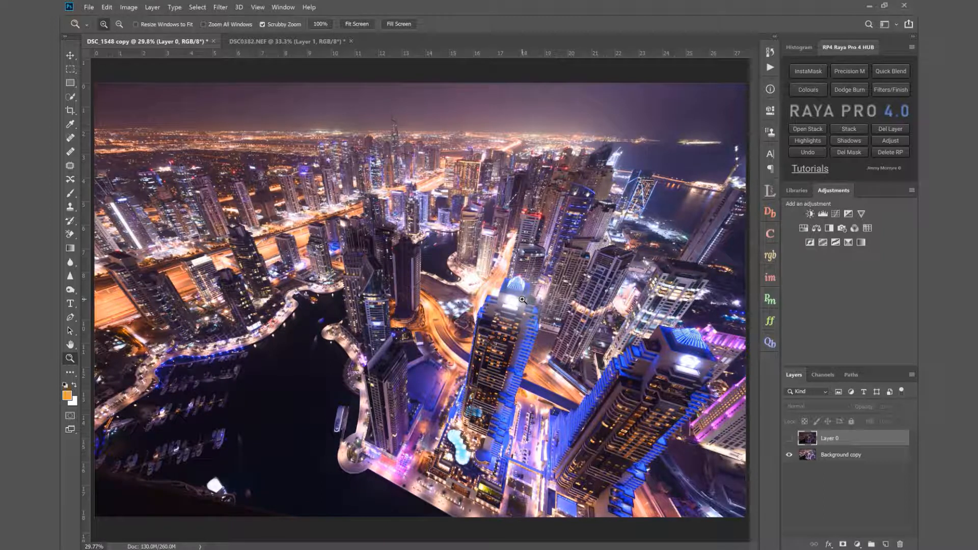
With Layer 0 hidden, generate a Brights 3 luminosity mask of the Background copy in Lumi32 and apply it to Layer 0.
left_click(789, 438)
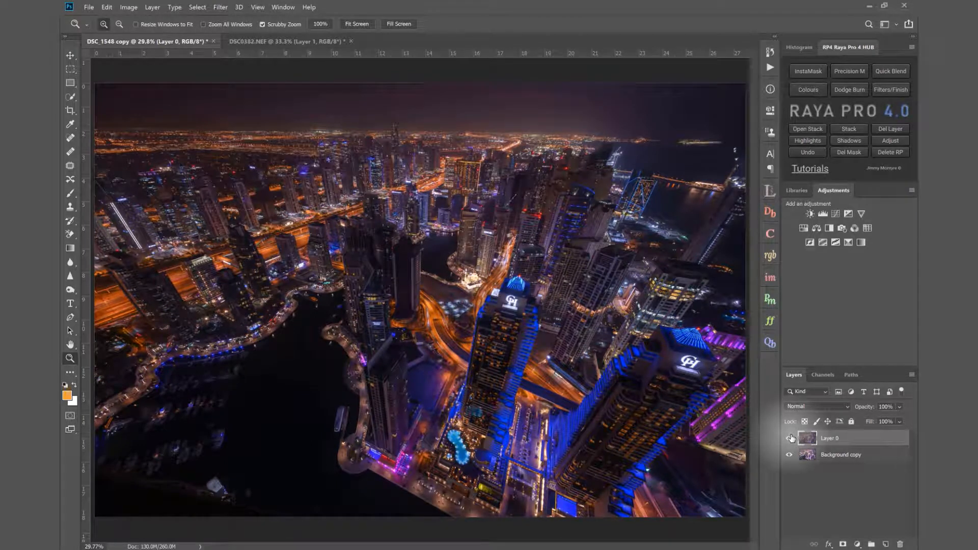
left_click(790, 438)
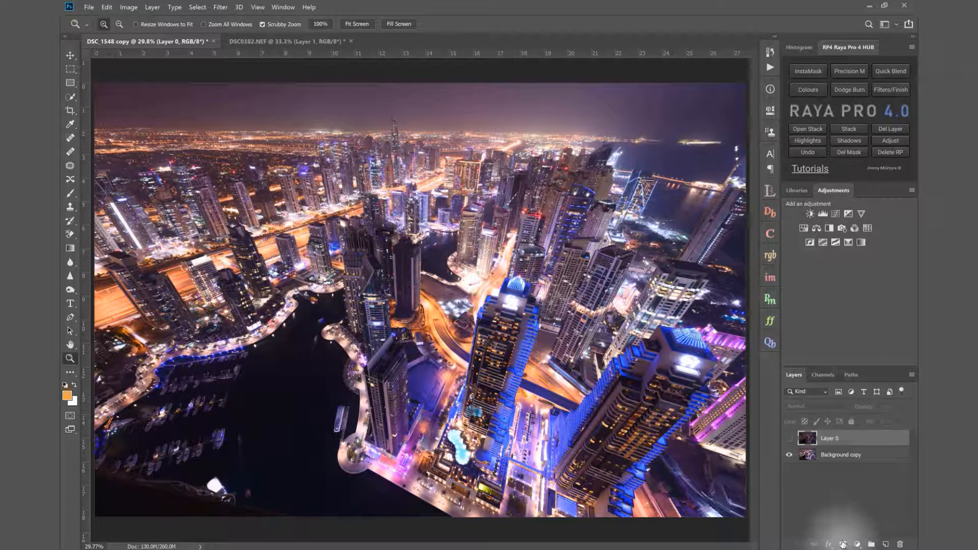
left_click(768, 191)
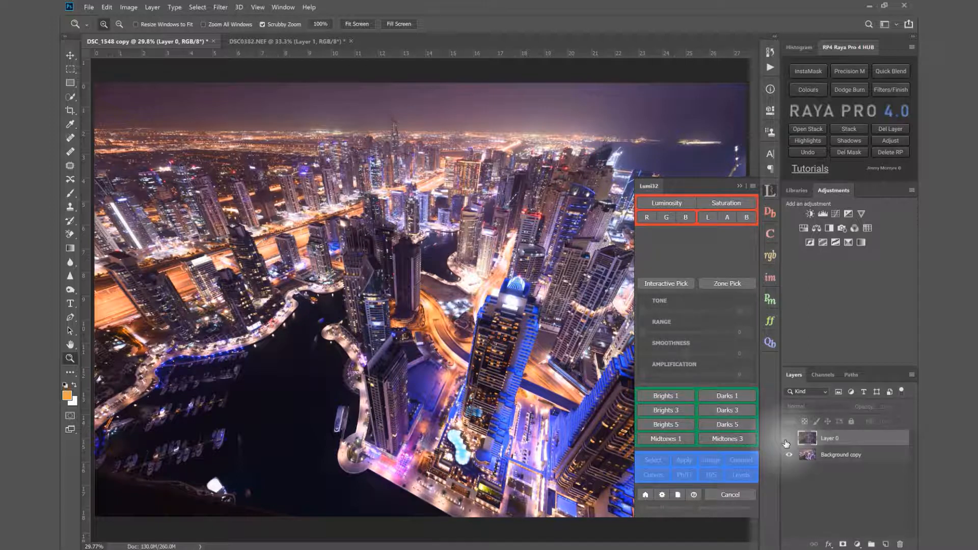
left_click(661, 412)
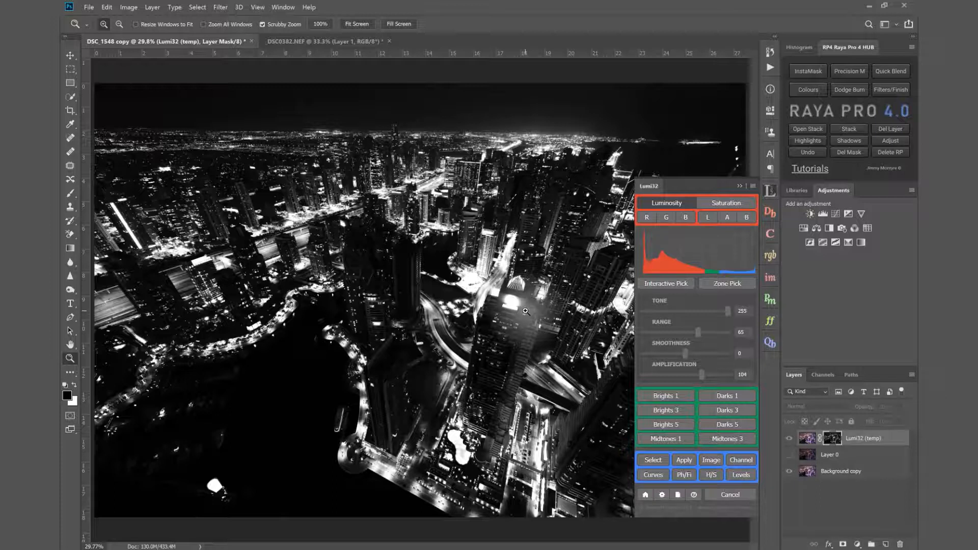
left_click(685, 461)
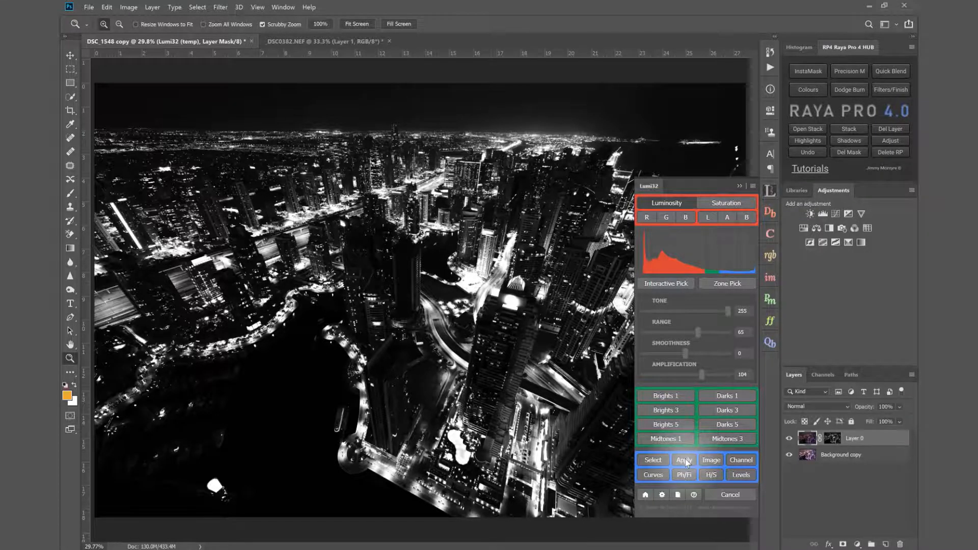
left_click(739, 185)
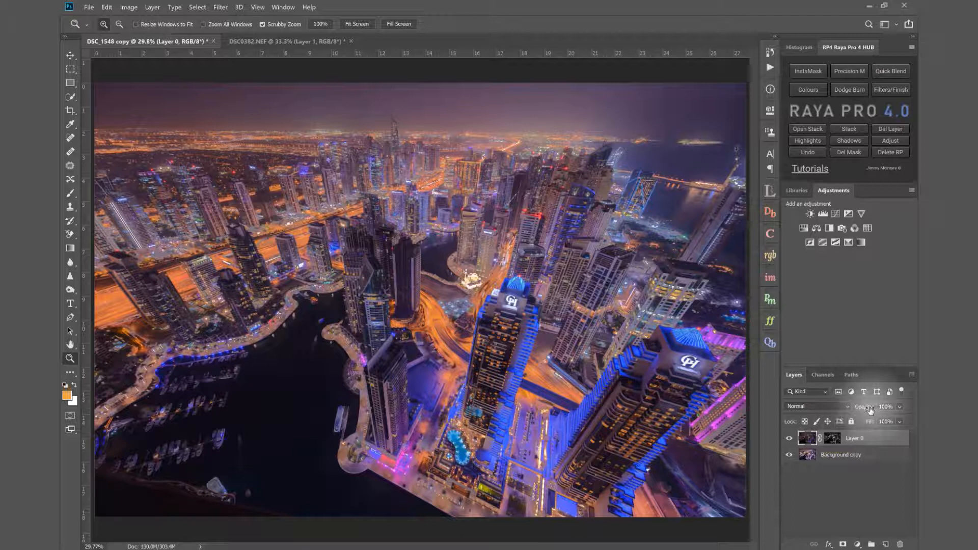
Try Layer 0 at 36% opacity, check the tower sign up close, and return the opacity to 100%.
left_click_drag(870, 410, 836, 409)
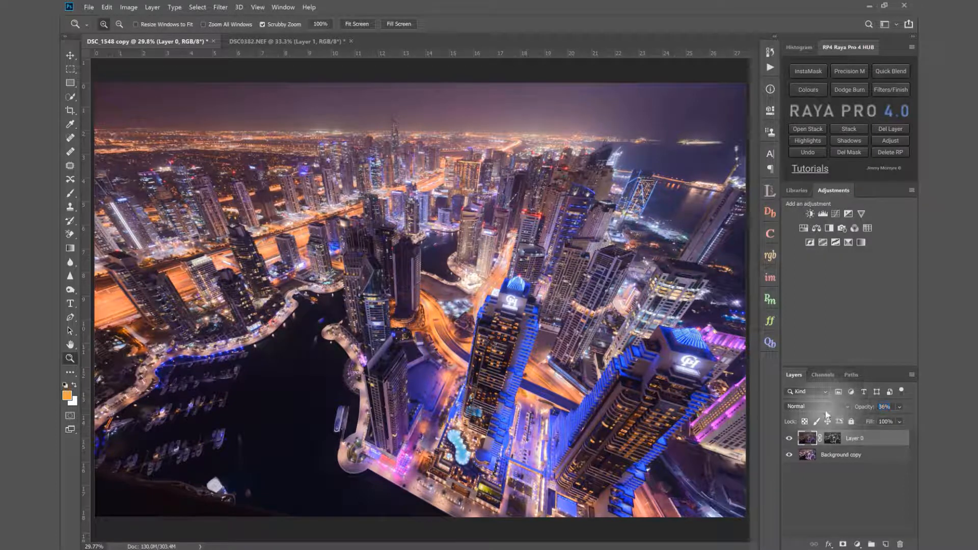
left_click(788, 438)
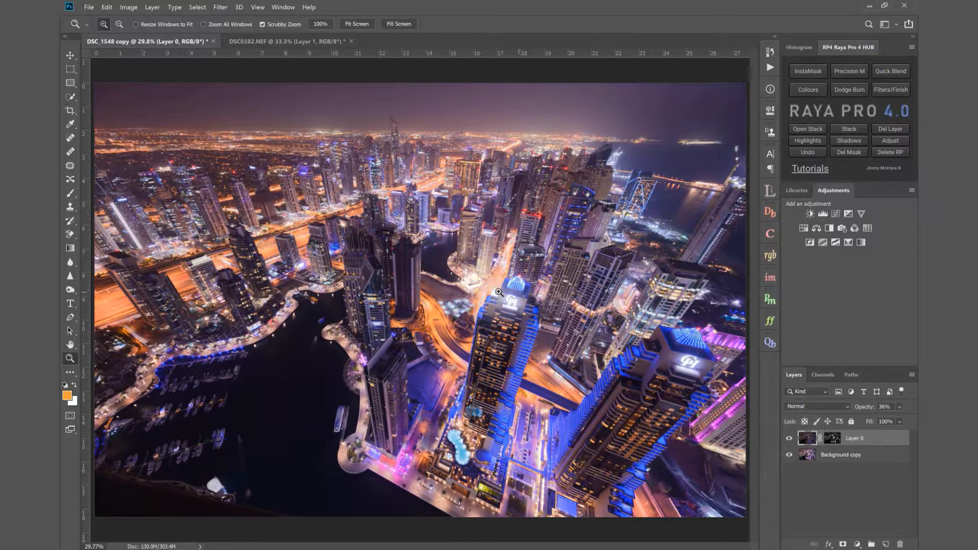
left_click_drag(519, 309, 569, 317)
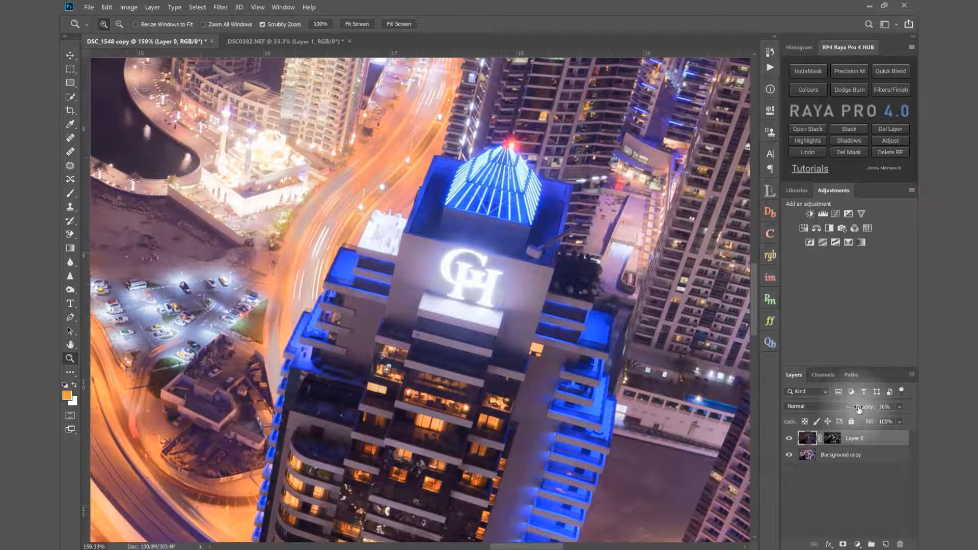
left_click_drag(860, 411, 912, 408)
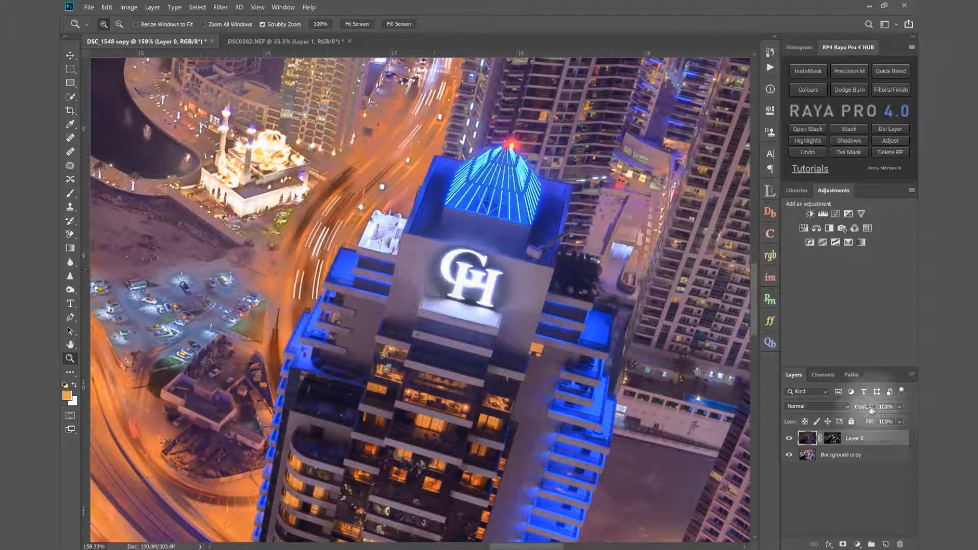
Disable the Layer 0 mask temporarily to compare the tower highlights, and enable it again.
left_click(833, 439)
right_click(832, 440)
left_click(832, 442)
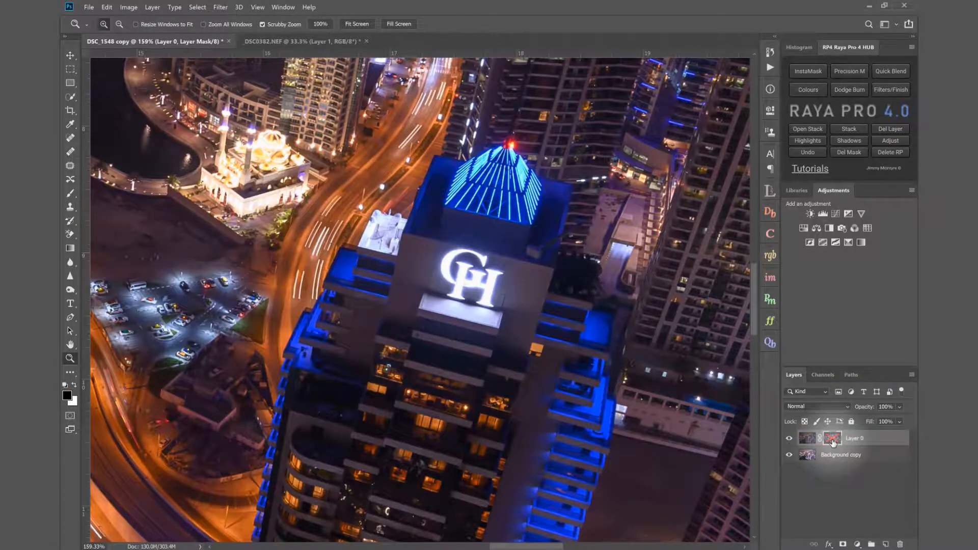
left_click(833, 441)
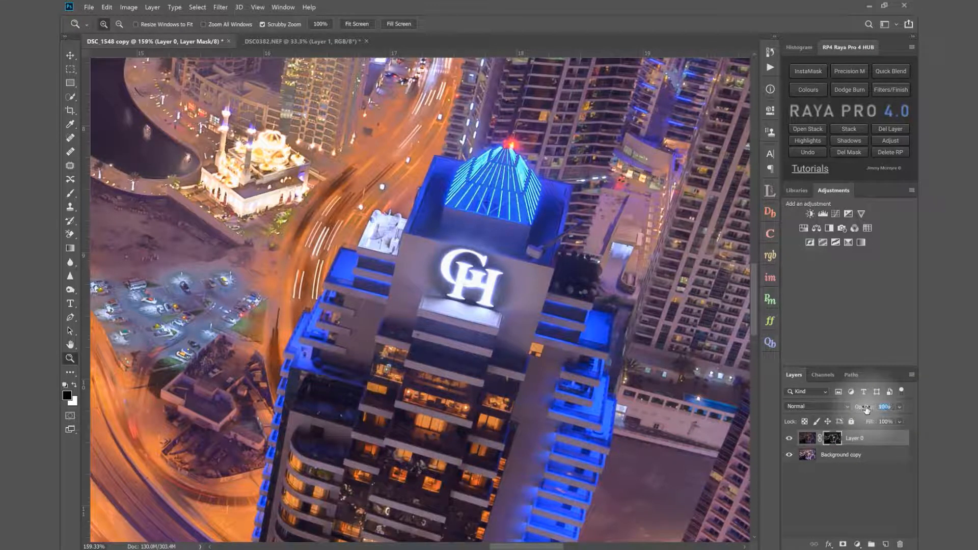
Lower Layer 0's opacity to 49%, refine it to 44%, and compare the image with and without the layer.
left_click_drag(866, 407, 838, 410)
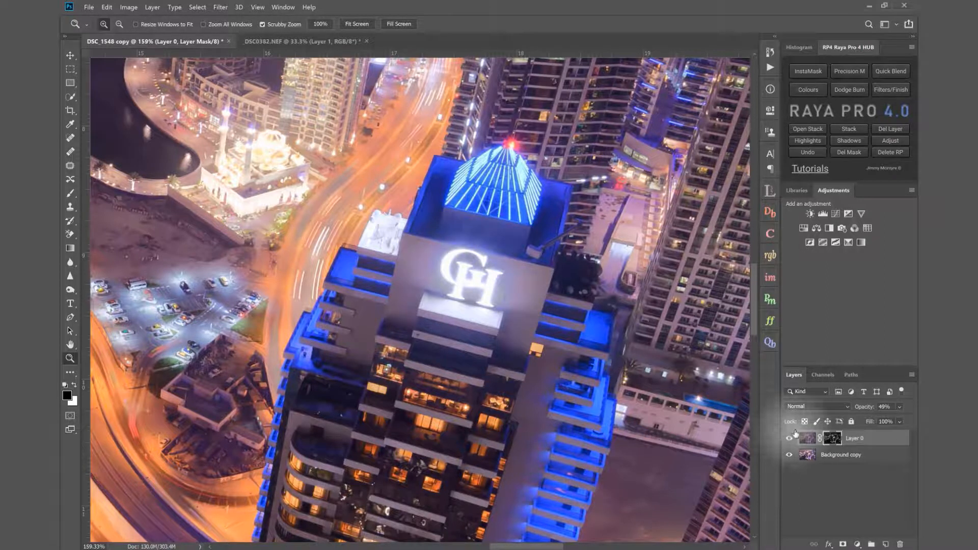
left_click(790, 438)
left_click(790, 438)
left_click(790, 438)
left_click(790, 439)
left_click_drag(869, 409, 866, 410)
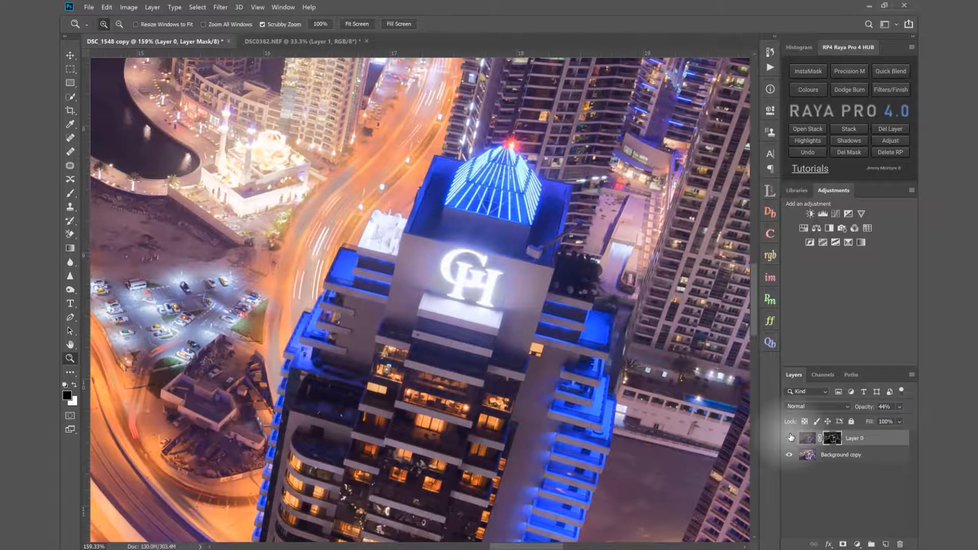
left_click(790, 438)
left_click(790, 438)
Compare the highlights on the mosque, the road and the EMAAR sign with and without Layer 0.
scroll(391, 187, "up", 3)
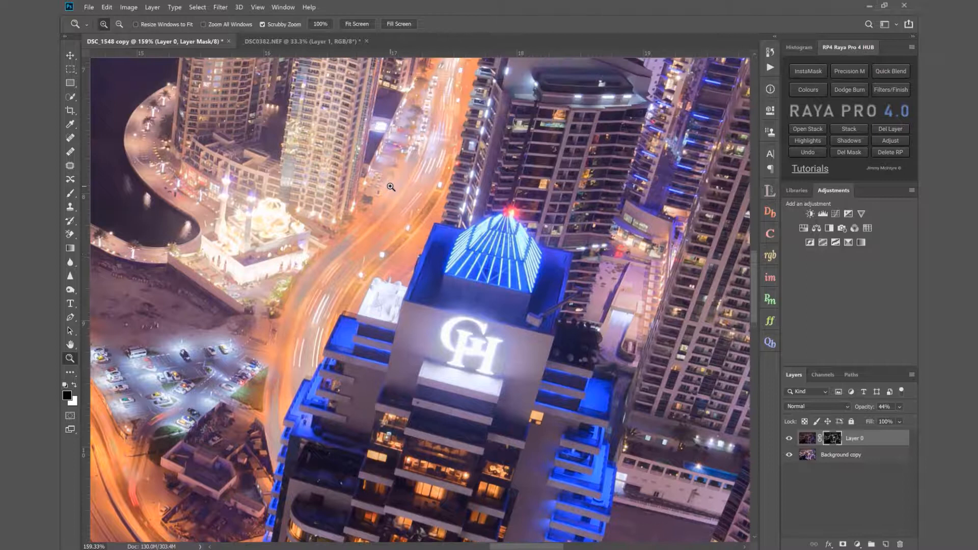
scroll(391, 187, "up", 3)
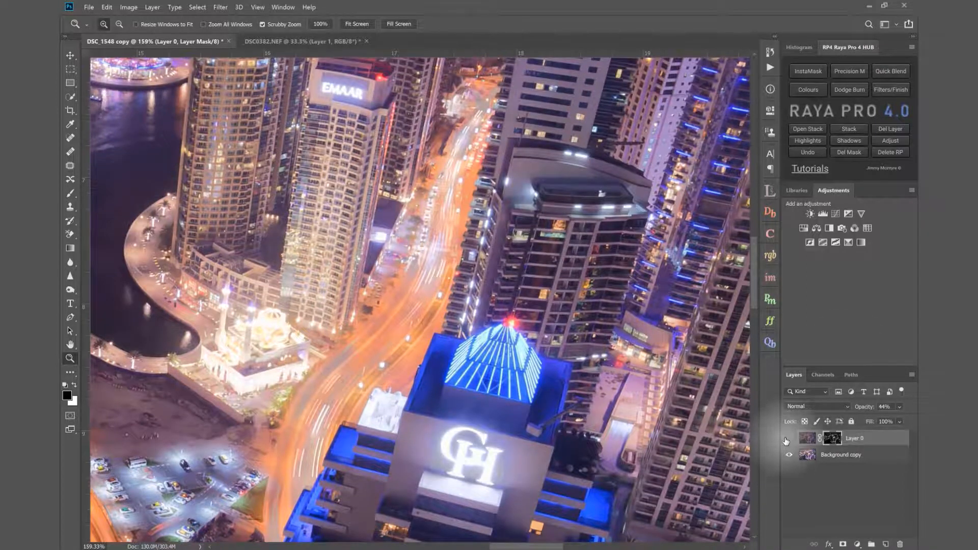
left_click(786, 441)
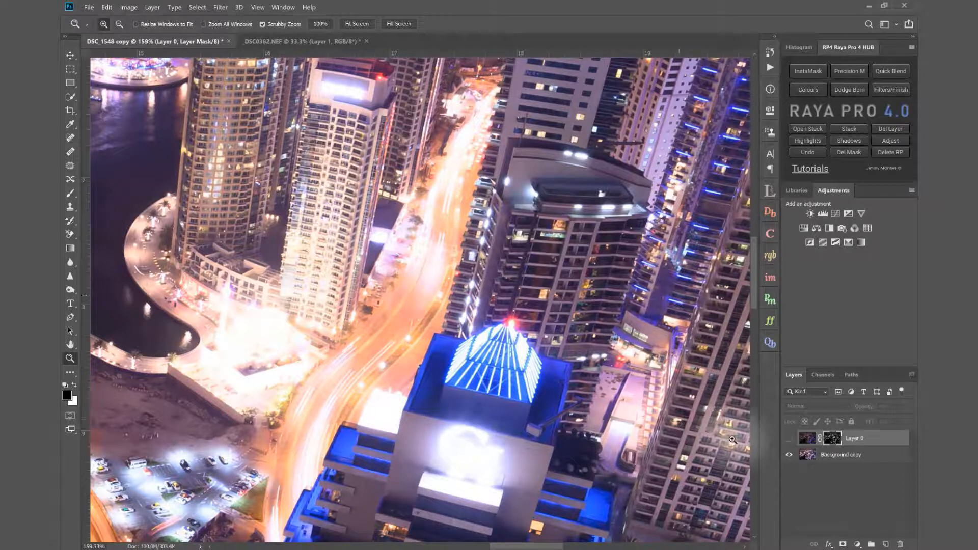
left_click(788, 440)
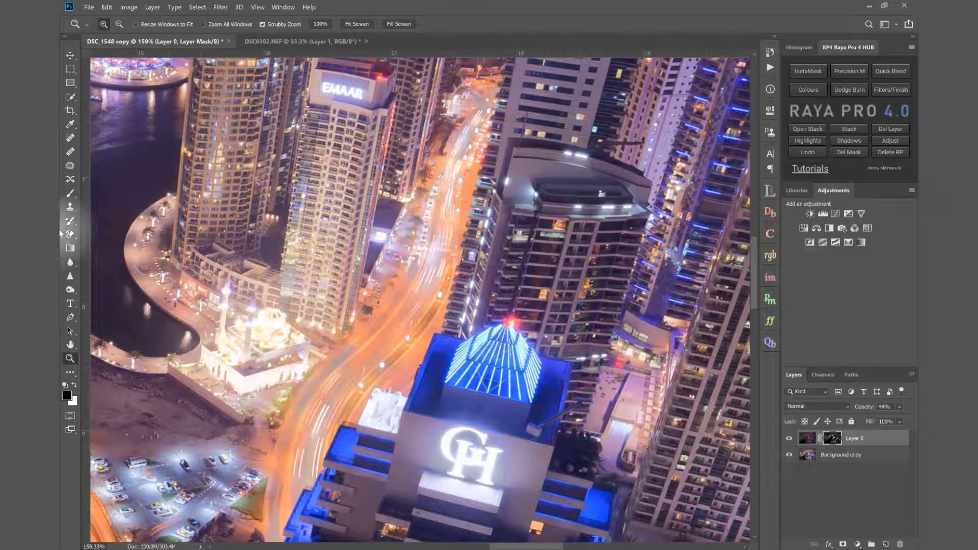
Paint black on the Layer 0 mask along the orange road with a soft 117 px brush at 100% opacity.
left_click(71, 196)
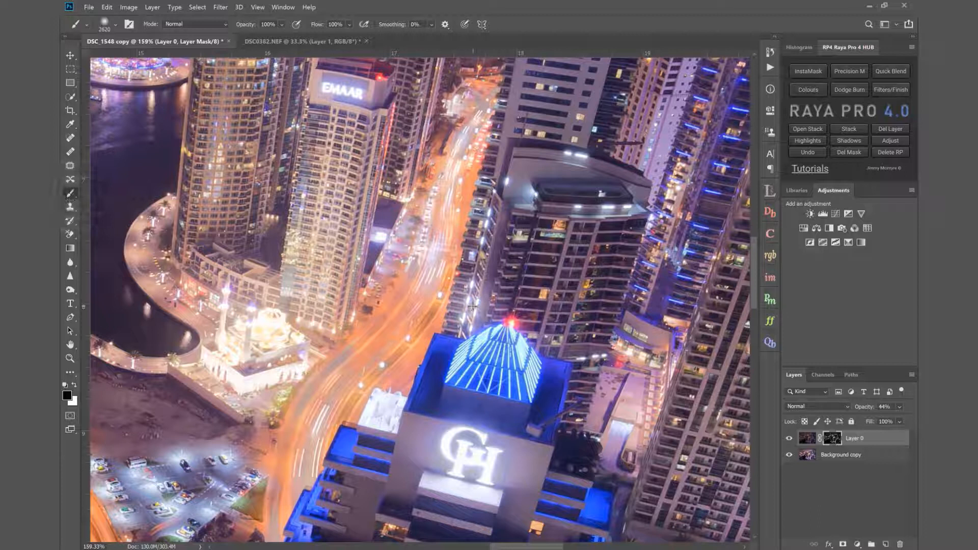
mouse_move(424, 308)
left_mouse_down()
mouse_move(368, 313)
mouse_move(222, 286)
left_mouse_up()
mouse_move(407, 289)
left_mouse_down()
mouse_move(302, 298)
mouse_move(182, 339)
left_mouse_up()
mouse_move(391, 309)
left_mouse_down()
mouse_move(328, 295)
mouse_move(438, 298)
left_mouse_up()
mouse_move(474, 126)
left_mouse_down()
mouse_move(426, 284)
mouse_move(343, 372)
mouse_move(277, 495)
mouse_move(284, 503)
left_mouse_up()
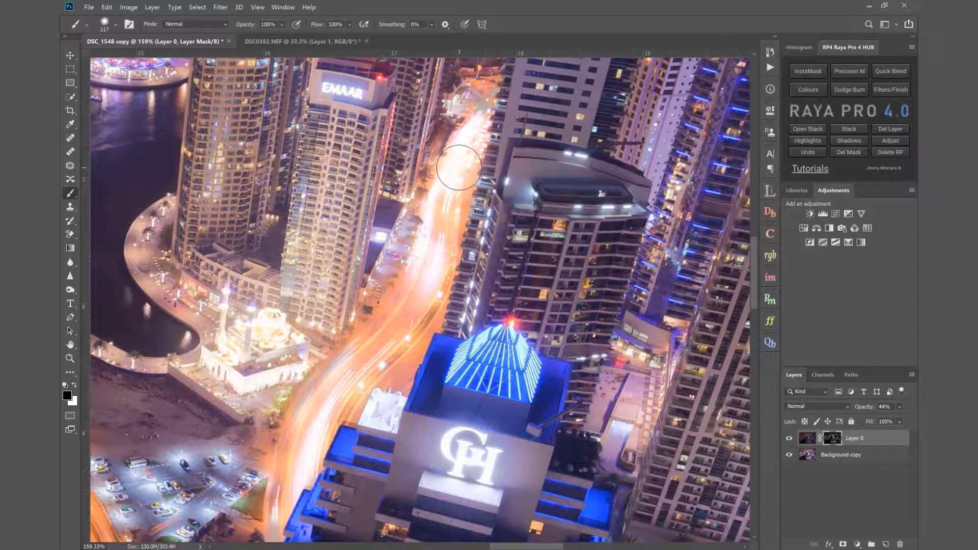
View the whole city image and compare it with and without the masked Layer 0.
key("ctrl+0")
left_click(790, 439)
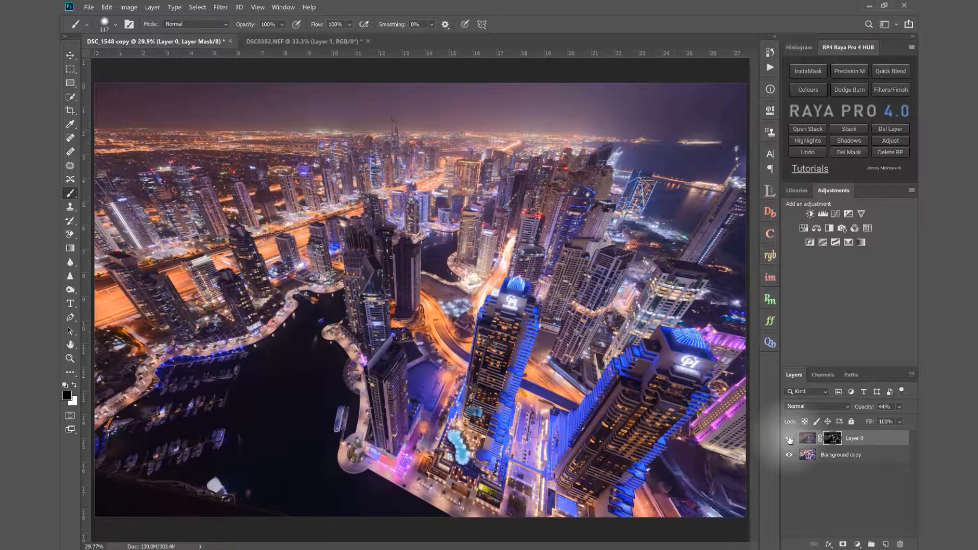
left_click(790, 439)
left_click(789, 439)
left_click(790, 439)
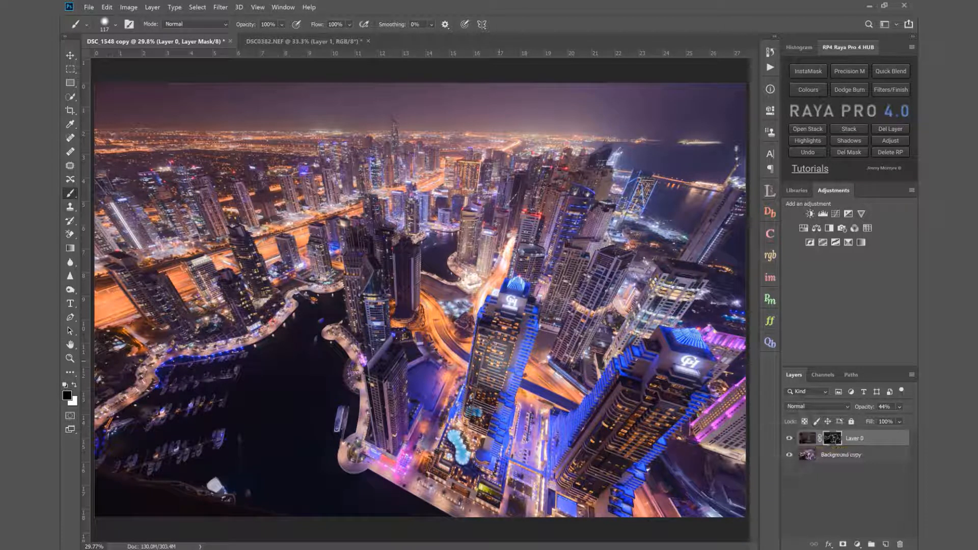
Switch to DSC0382.NEF, select Layer 0, make it visible, and add a black layer mask to it.
left_click(305, 44)
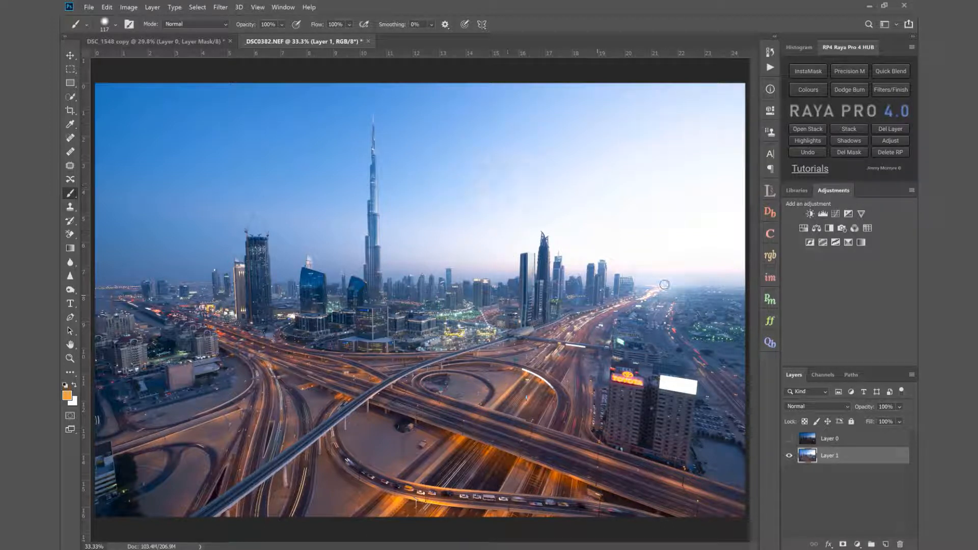
left_click(806, 441)
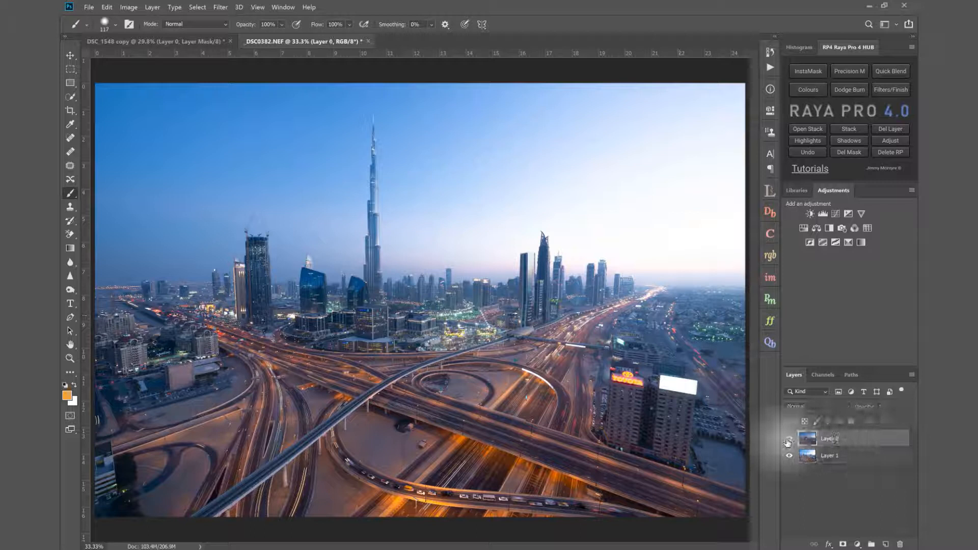
left_click(789, 440)
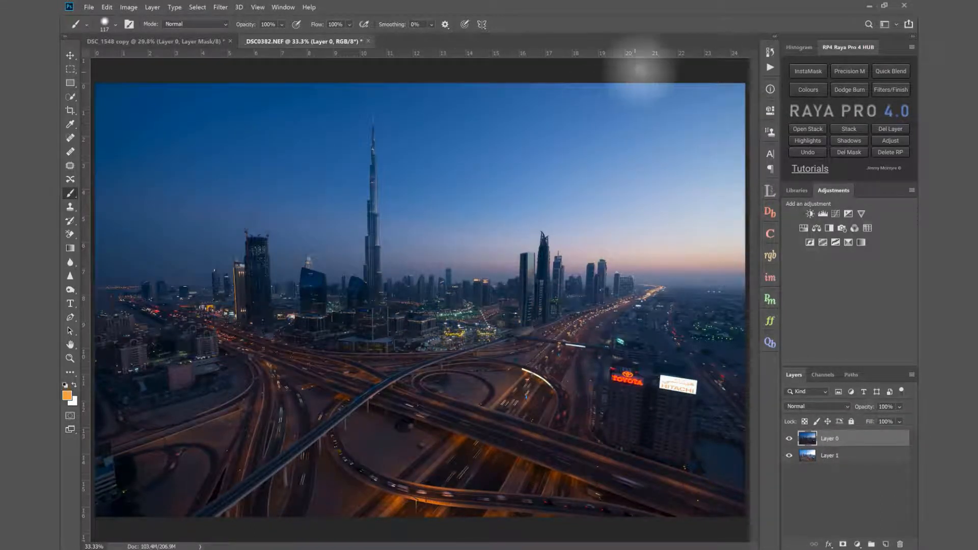
left_click(843, 544, "alt")
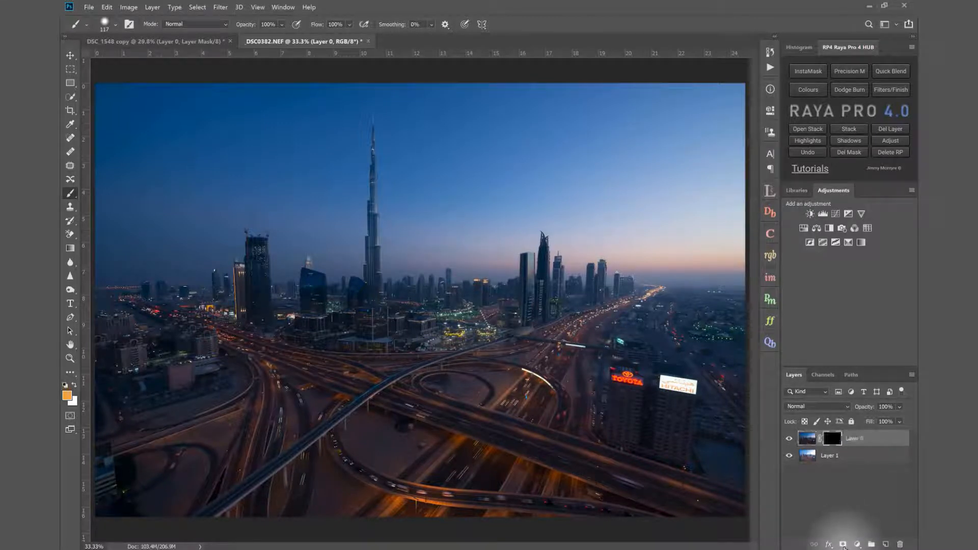
Create a Brights 3 luminosity mask with smoothness 100 and amplification 136, load it as a selection, and target the Layer 0 mask.
left_click(771, 190)
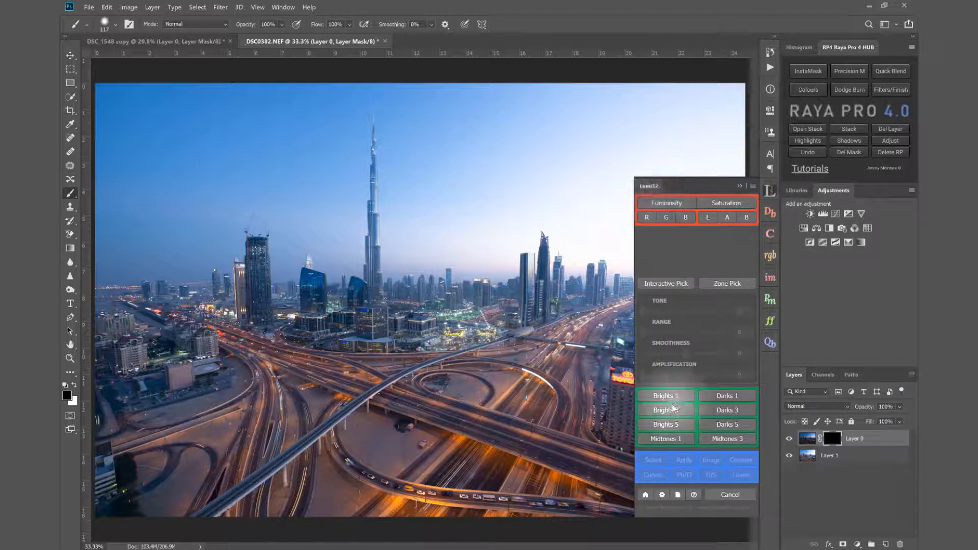
left_click(671, 409)
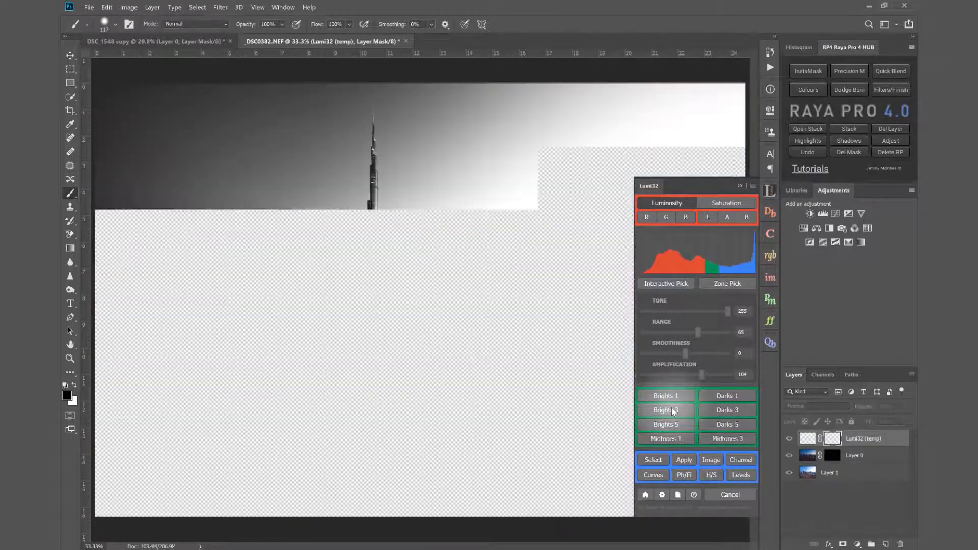
left_click_drag(688, 353, 720, 374)
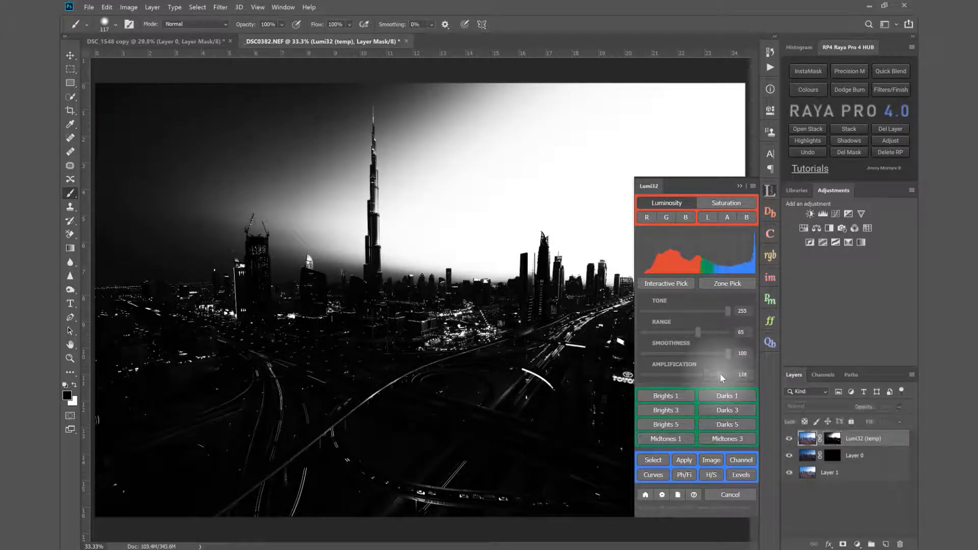
left_click_drag(698, 333, 682, 336)
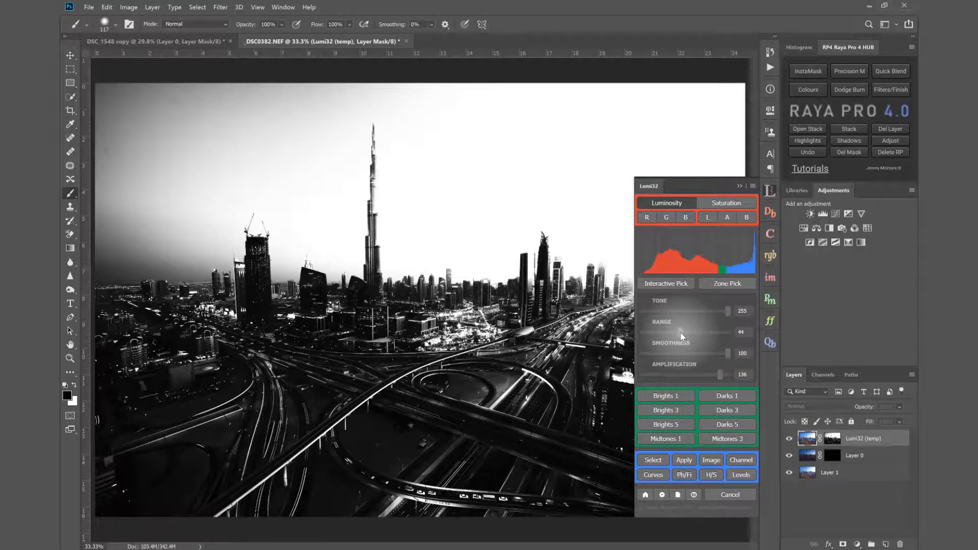
left_click(653, 460)
key("d")
left_click(832, 438)
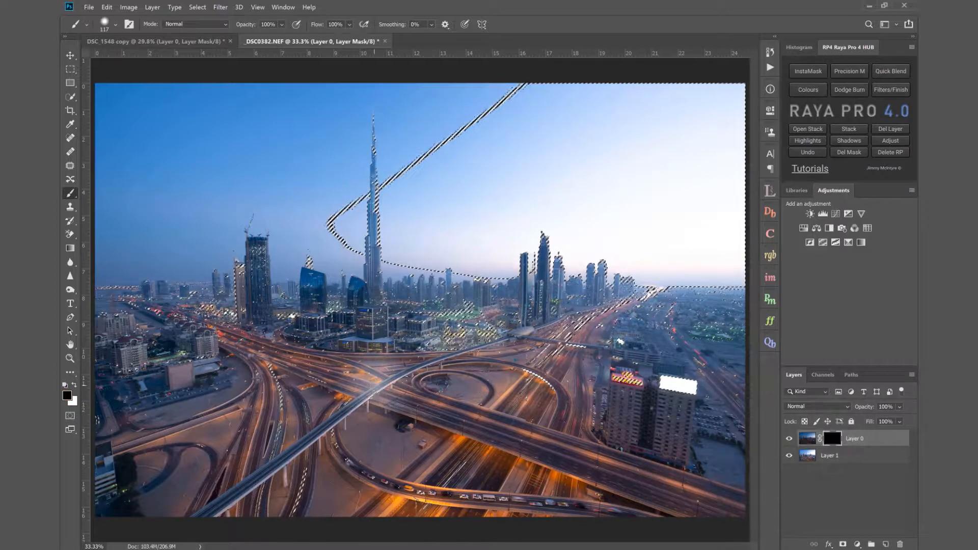
Hide the selection edges and paint white on the Layer 0 mask across the bright sky with a soft 3573 px brush.
left_click(74, 386)
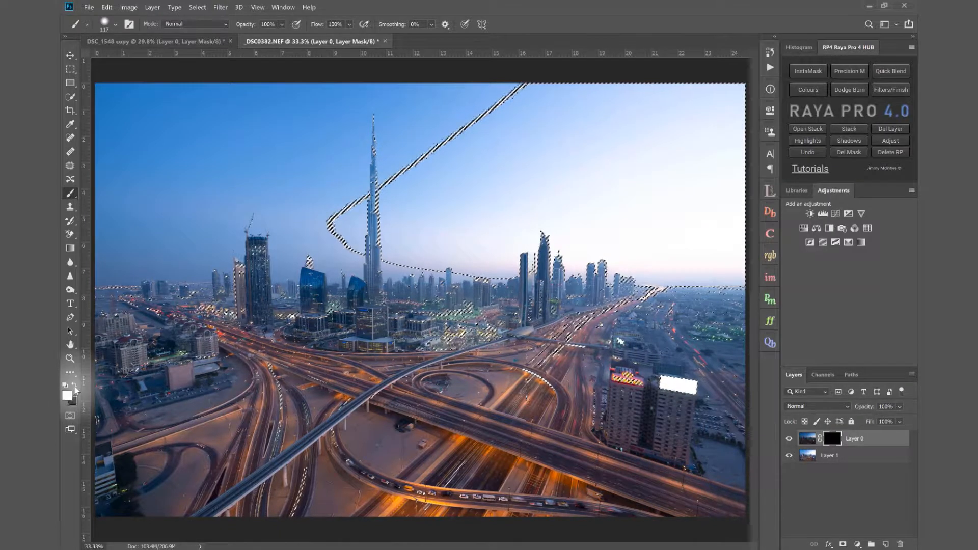
mouse_move(387, 347)
left_mouse_down()
mouse_move(568, 359)
mouse_move(761, 167)
left_mouse_up()
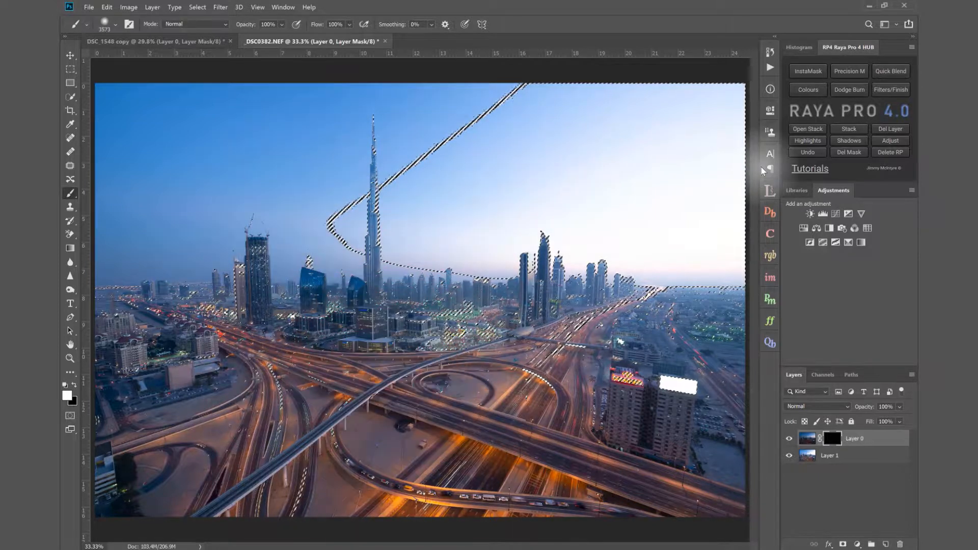
key("ctrl+d")
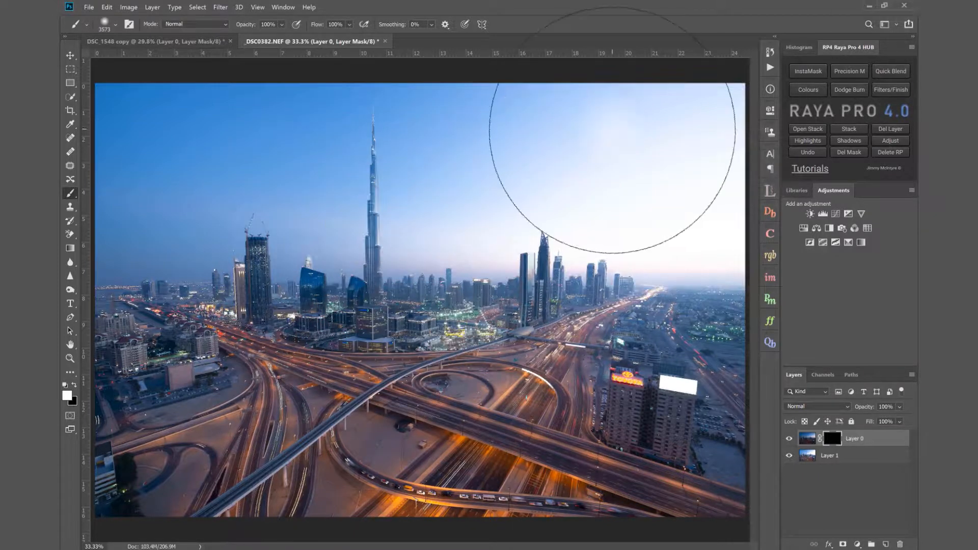
mouse_move(739, 153)
left_mouse_down()
mouse_move(744, 163)
mouse_move(280, 164)
mouse_move(292, 161)
mouse_move(68, 219)
mouse_move(597, 136)
mouse_move(372, 225)
mouse_move(547, 236)
mouse_move(859, 225)
left_mouse_up()
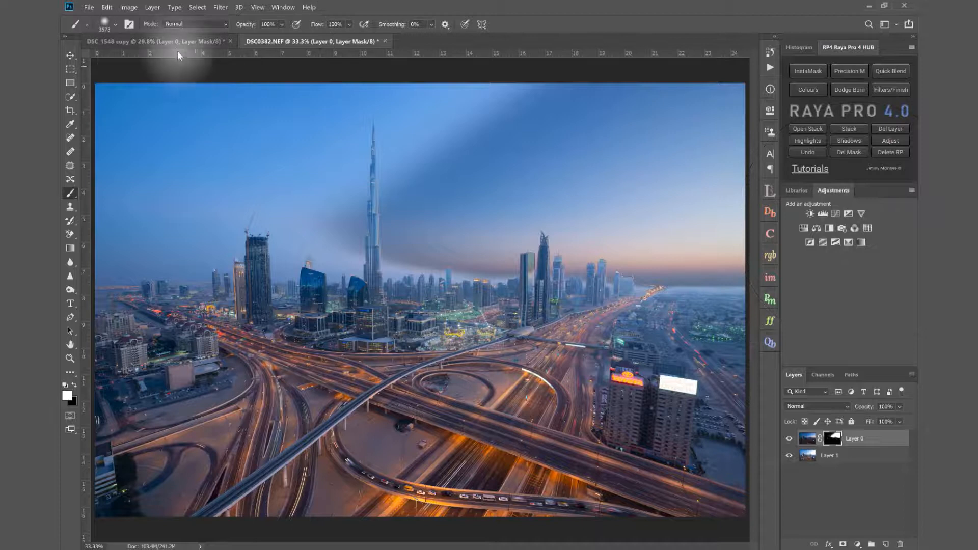
Compare the Layer 0 mask of DSC 1548 copy with the Layer 0 mask of DSC0382.NEF.
left_click(175, 48)
left_click(831, 443, "alt")
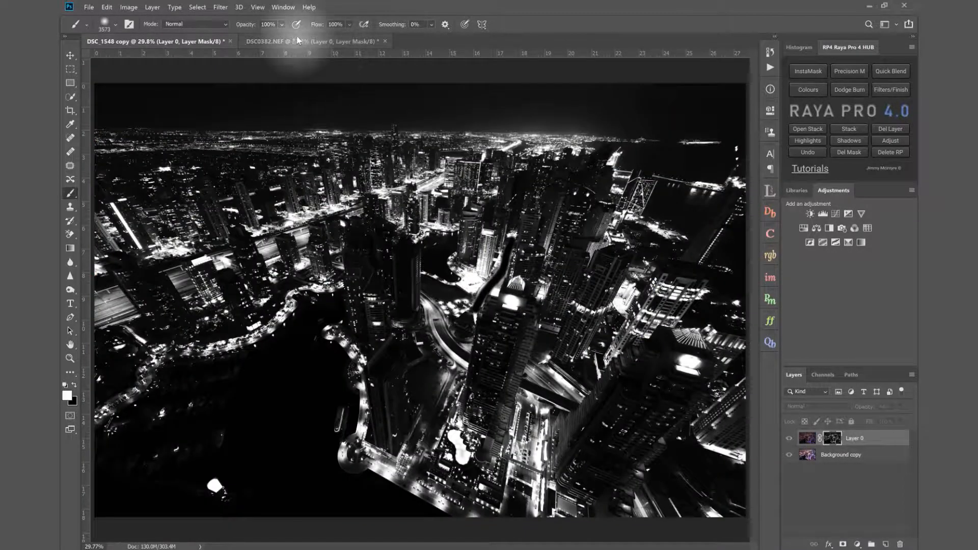
left_click(312, 41)
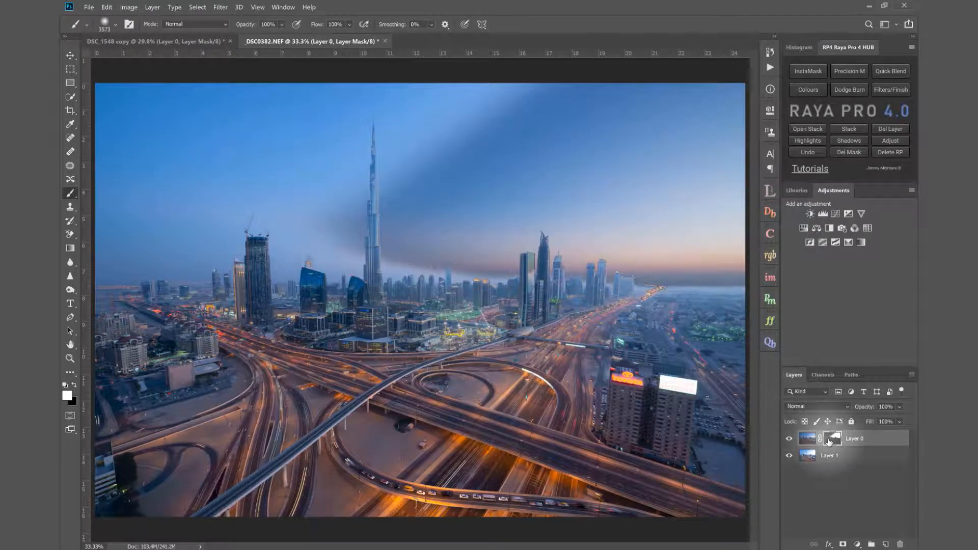
left_click(829, 442, "alt")
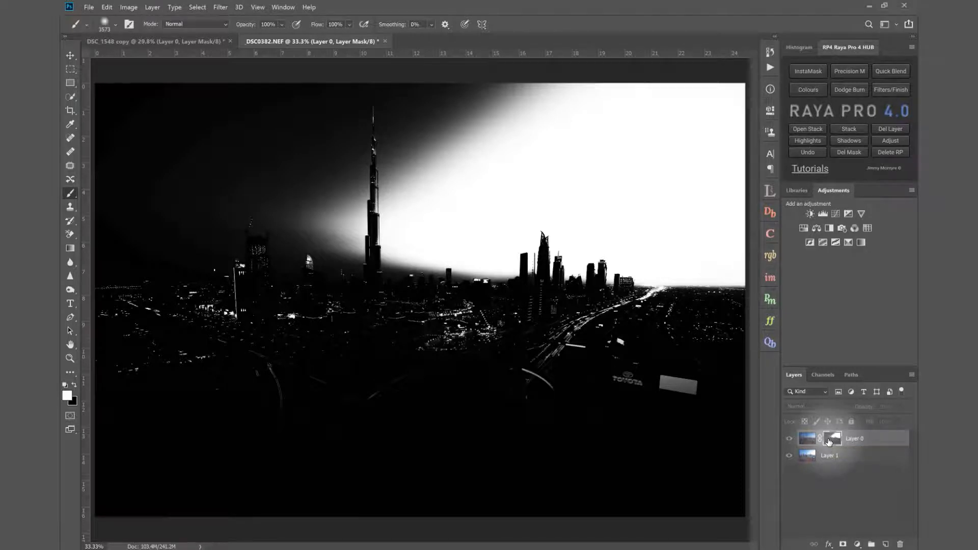
Replace the Layer 0 mask with a new black one and load a Brights 1 luminosity selection with range 80 and smoothness 27.
left_click_drag(829, 442, 900, 544)
left_click(843, 545, "alt")
left_click(767, 193)
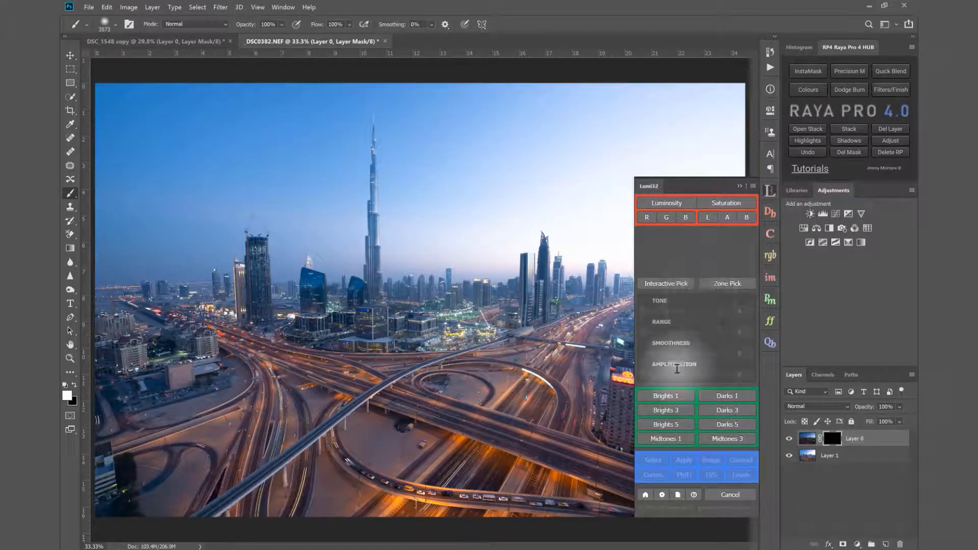
left_click(667, 397)
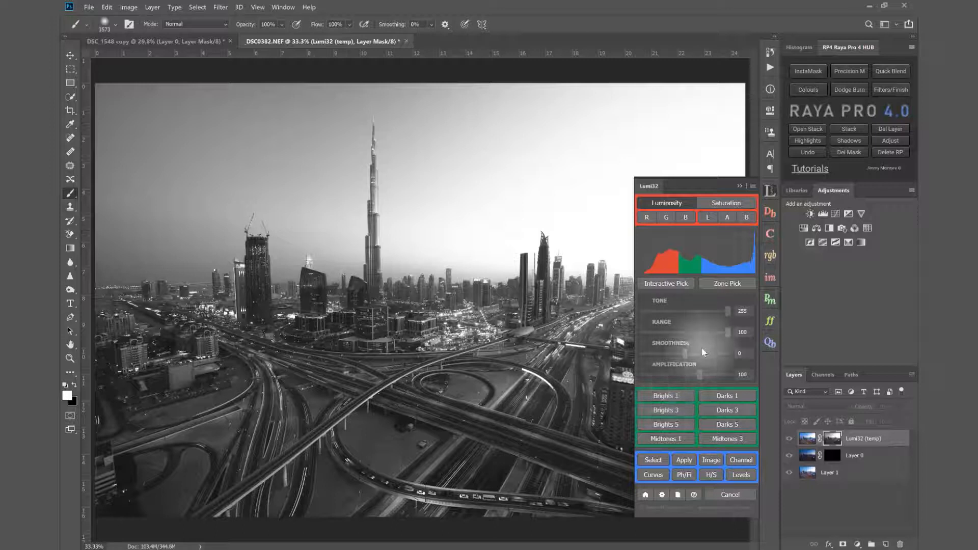
left_click(711, 331)
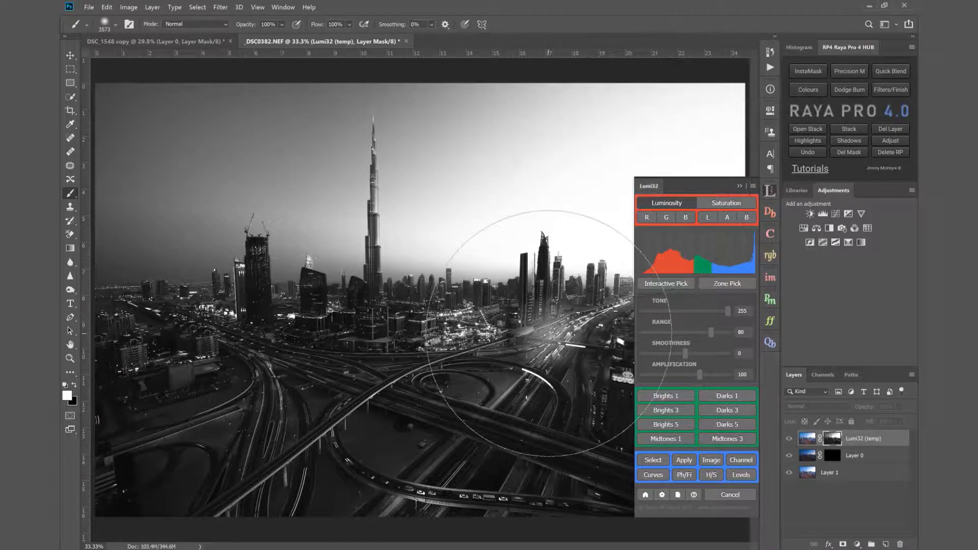
left_click(697, 353)
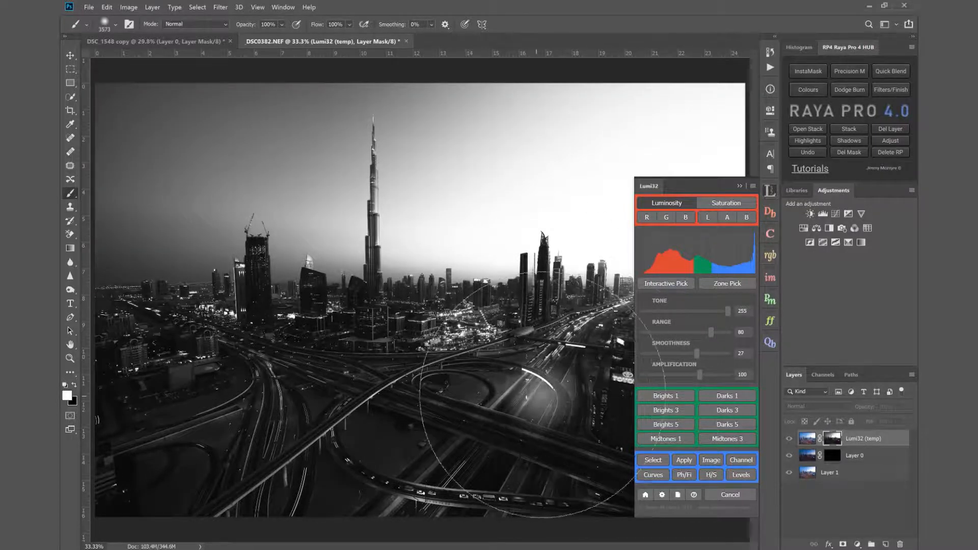
left_click(655, 461)
left_click(740, 187)
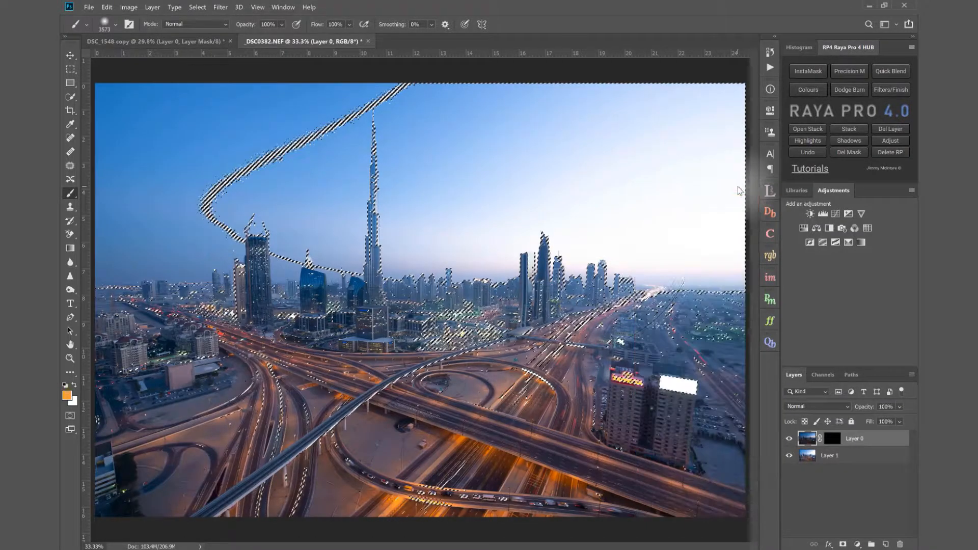
Hide the selection edges and paint white on the Layer 0 mask across the whole sky with the soft 3573 px brush.
key("ctrl+h")
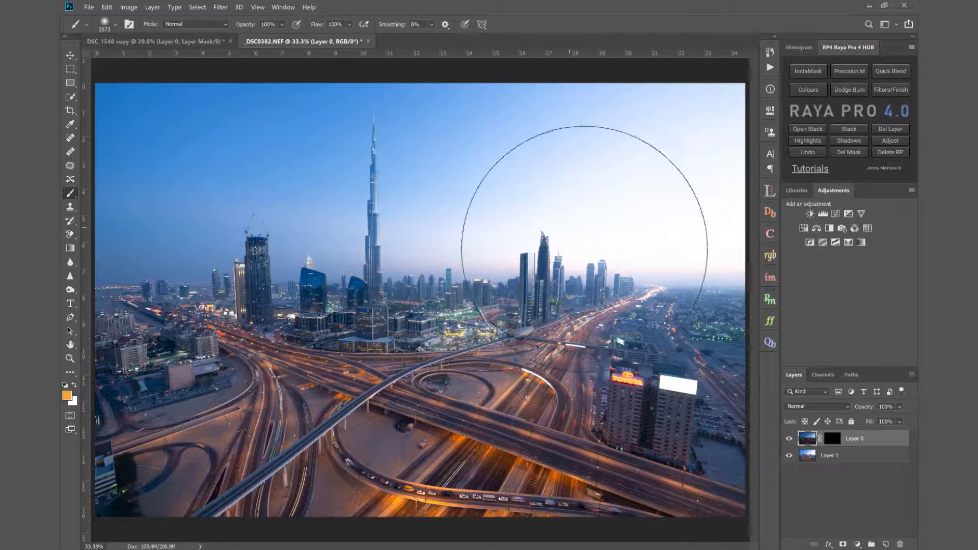
left_click(832, 439)
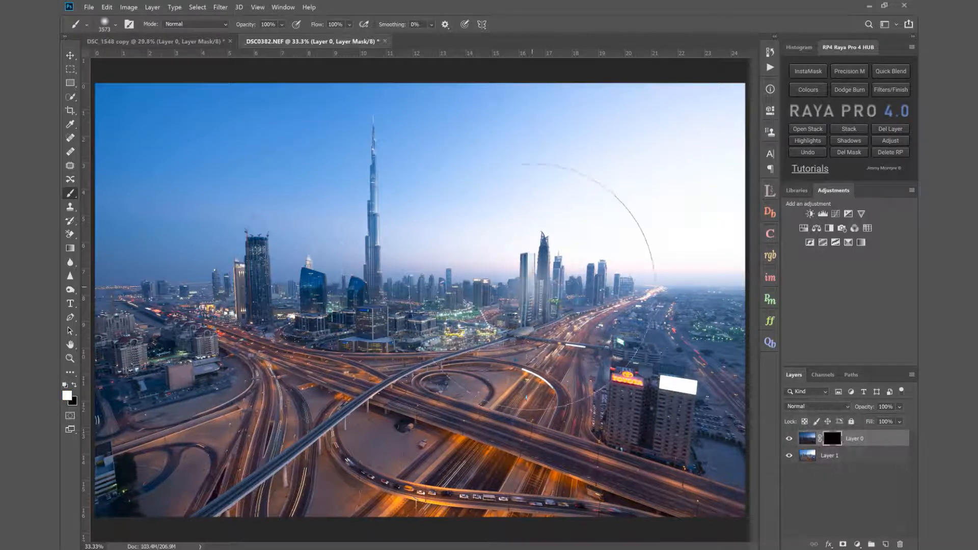
mouse_move(485, 233)
left_mouse_down()
mouse_move(718, 150)
mouse_move(767, 149)
mouse_move(625, 196)
mouse_move(351, 166)
mouse_move(226, 207)
left_mouse_up()
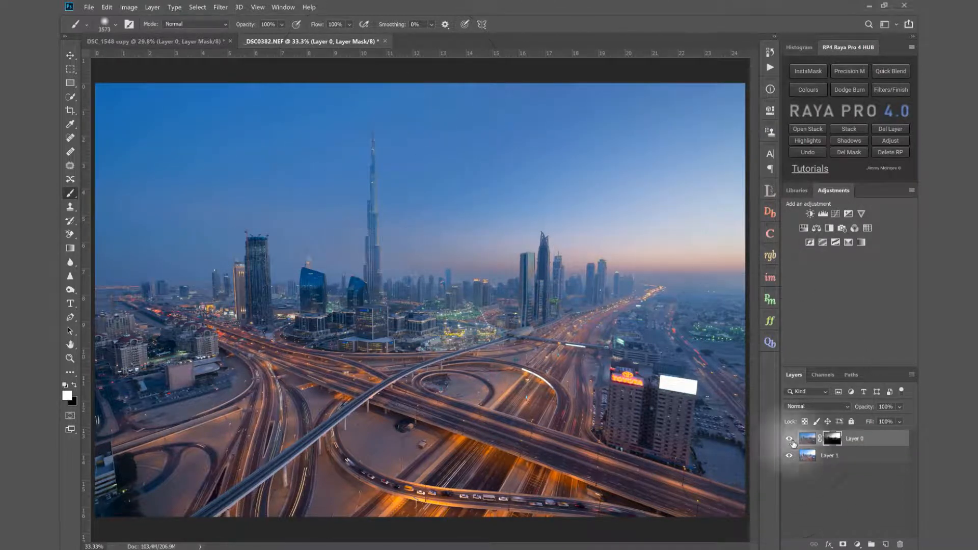
Inspect the painted Layer 0 mask and reduce the layer's opacity to 65%.
left_click(832, 441, "alt")
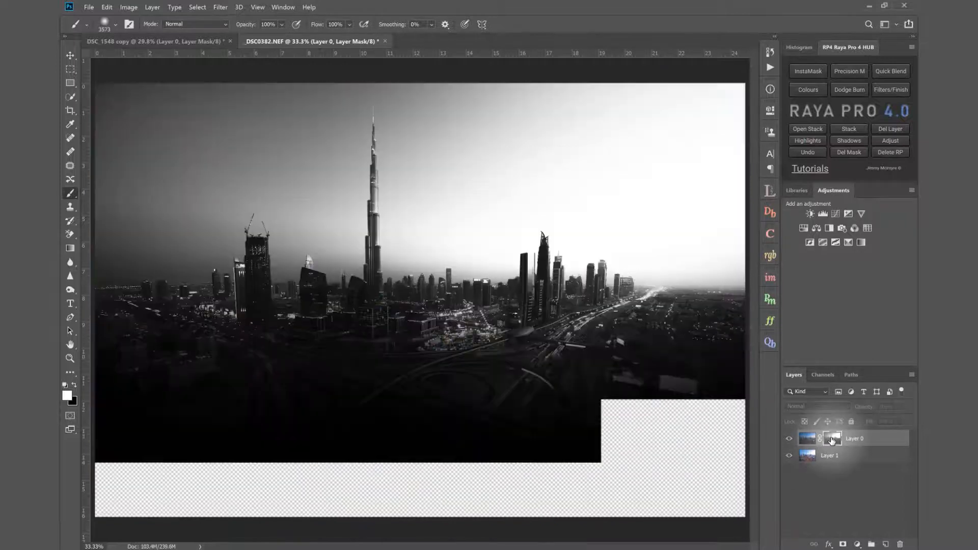
left_click(803, 440)
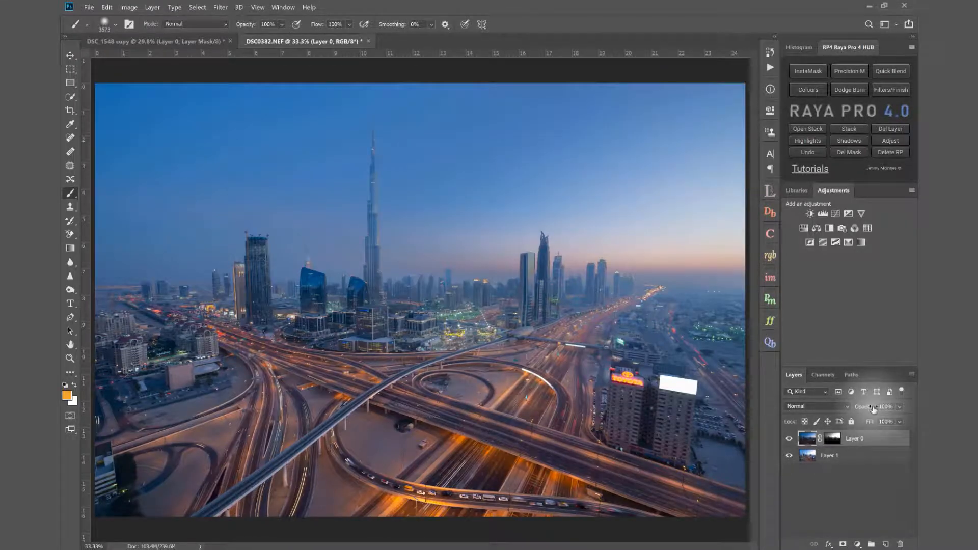
left_click_drag(872, 408, 856, 409)
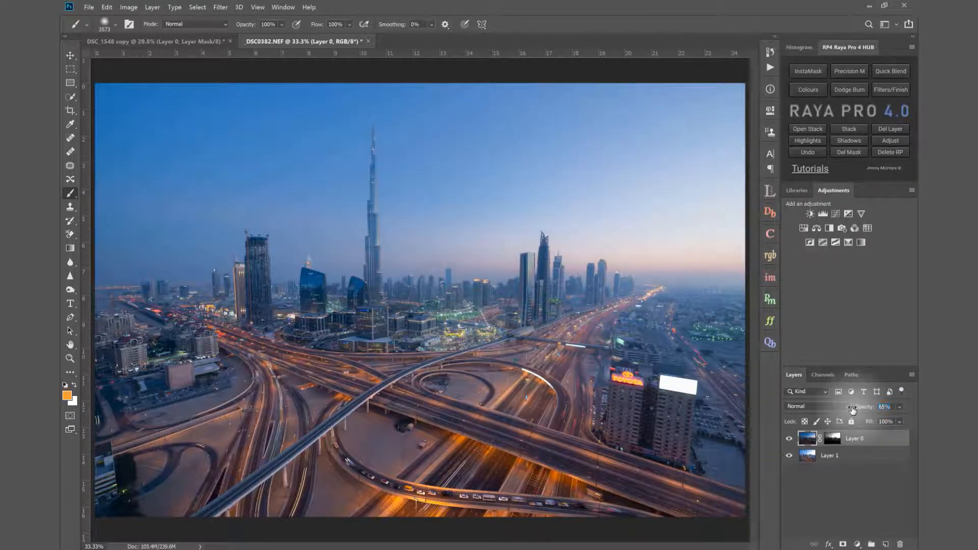
Compare the Dubai skyline with and without the blended Layer 0.
left_click(789, 439)
left_click(790, 439)
left_click(790, 440)
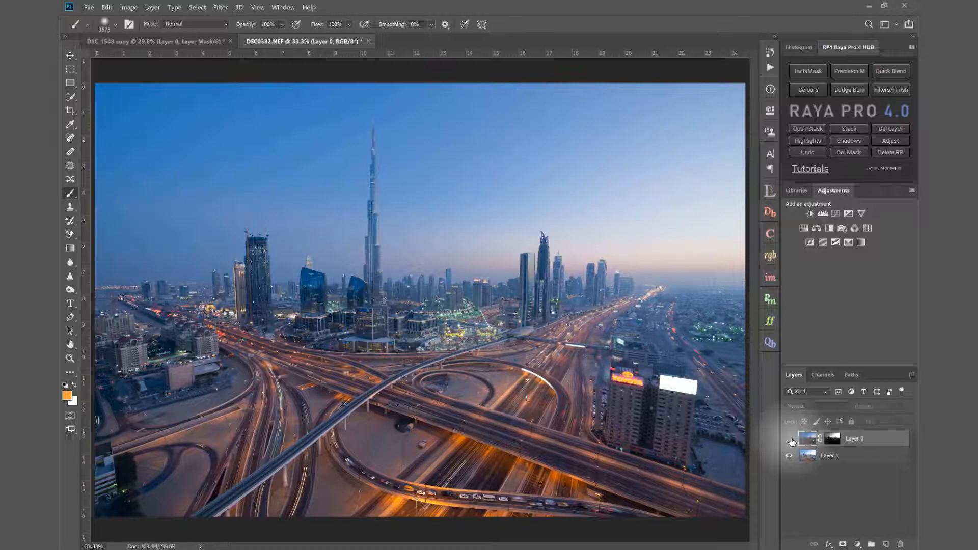
left_click(790, 439)
left_click(790, 439)
left_click(790, 439)
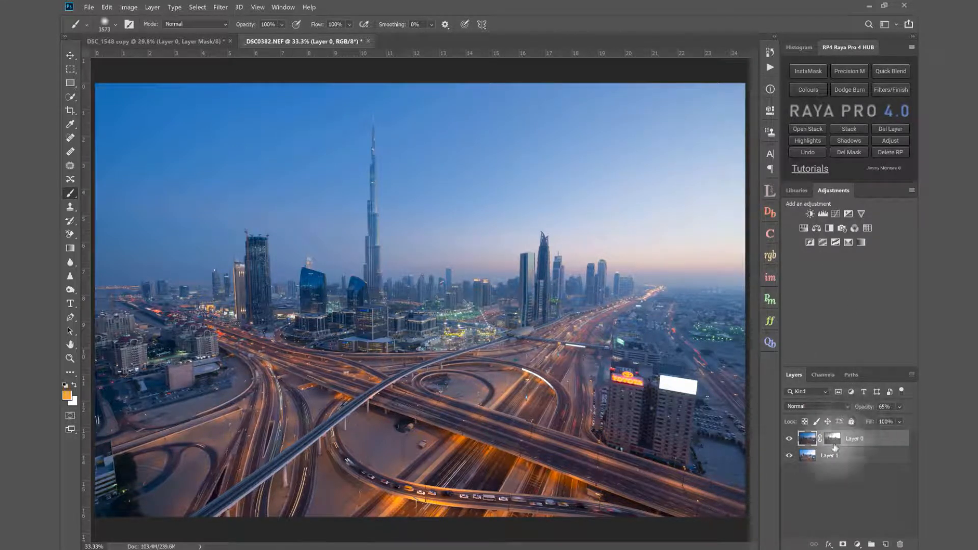
Link Layer 0 and Layer 1 together.
left_click(70, 358)
left_click_drag(424, 334, 419, 334)
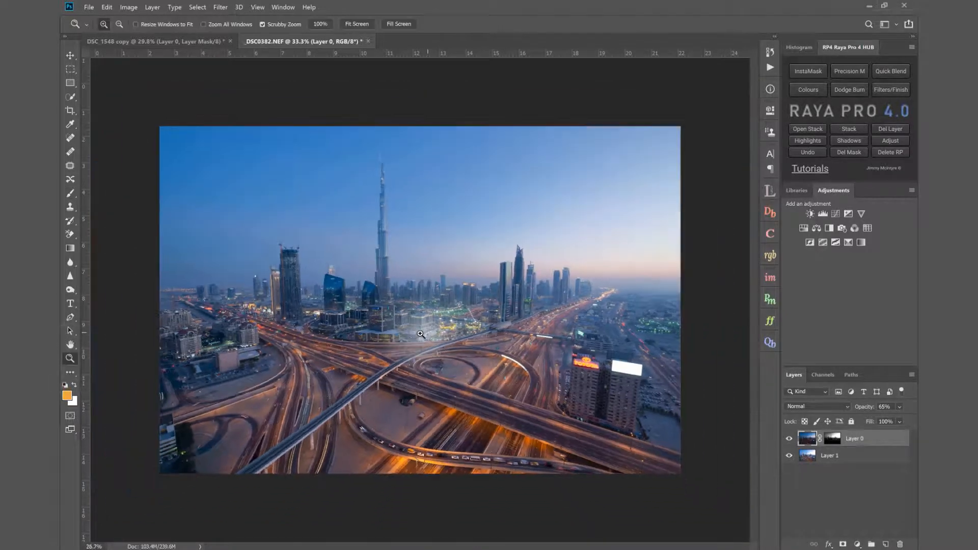
left_click(879, 457, "shift")
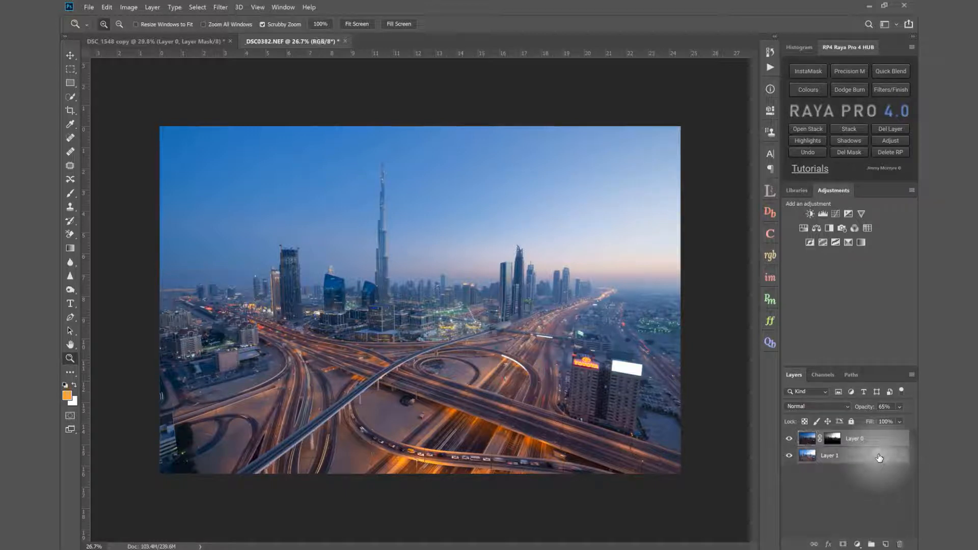
right_click(880, 457)
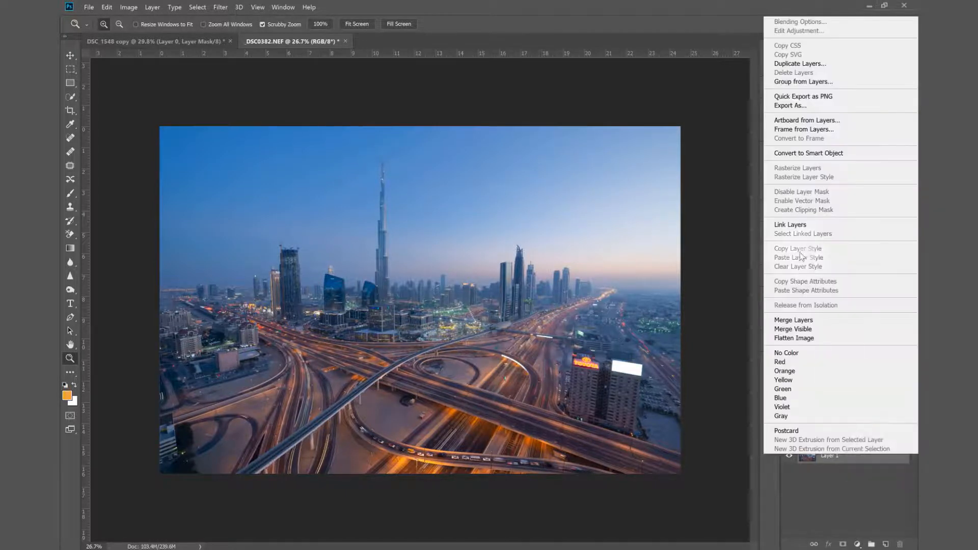
left_click(789, 227)
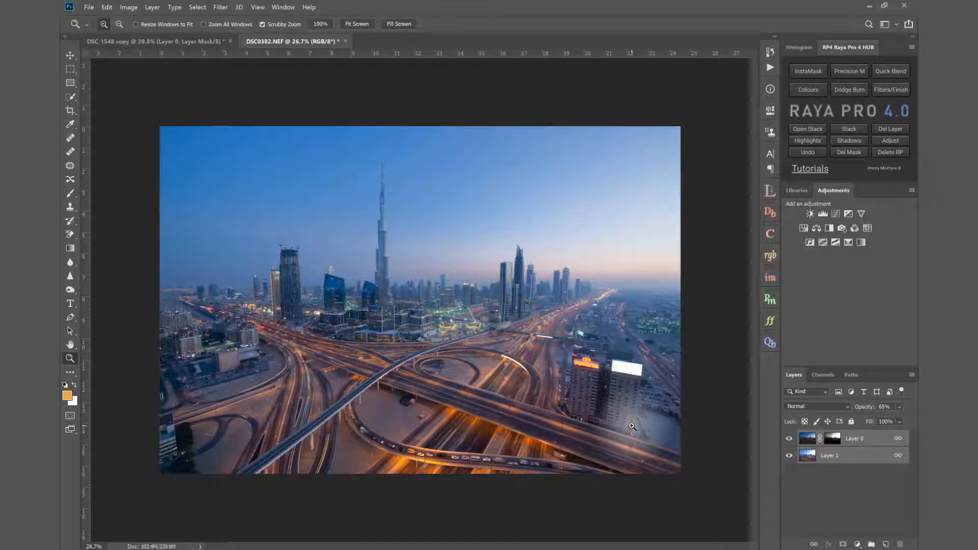
Select Layer 0 and place vertical guides beside the left skyscraper, the right tower cluster (X about 17.3) and the foreground billboard building.
left_click(869, 438)
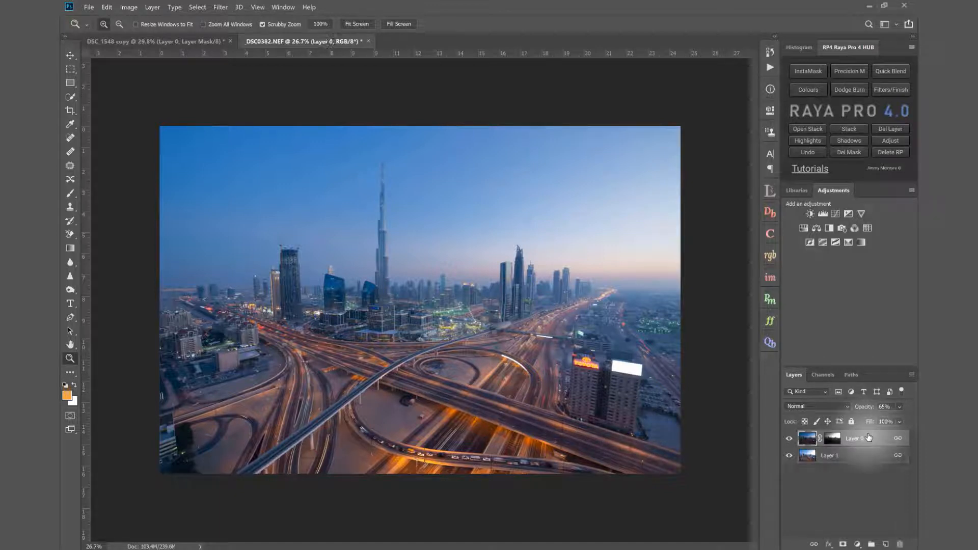
left_click(69, 55)
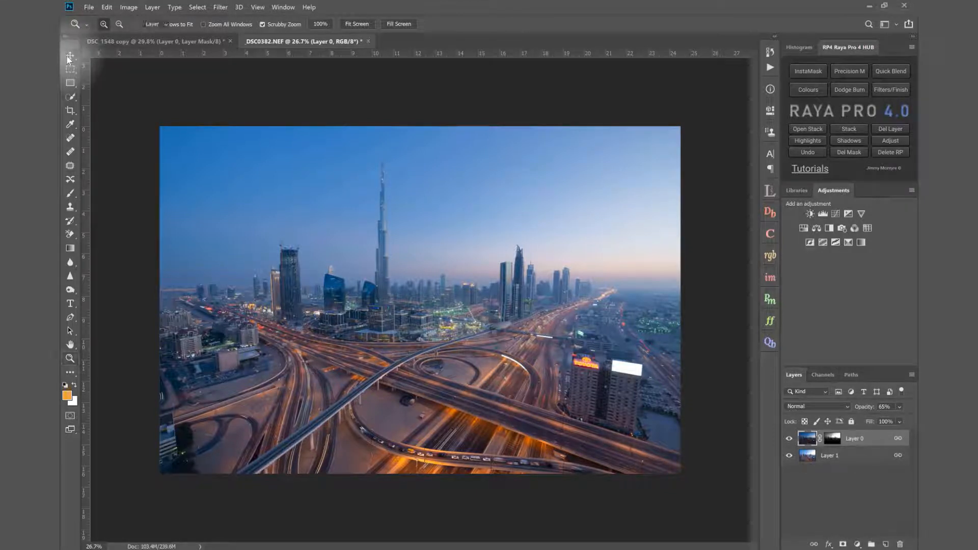
right_click(447, 315)
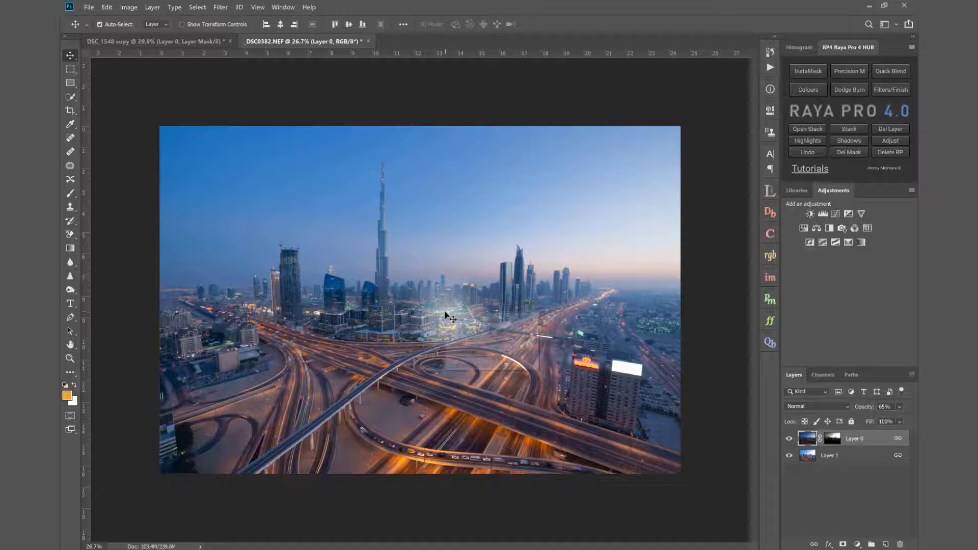
left_click(544, 9)
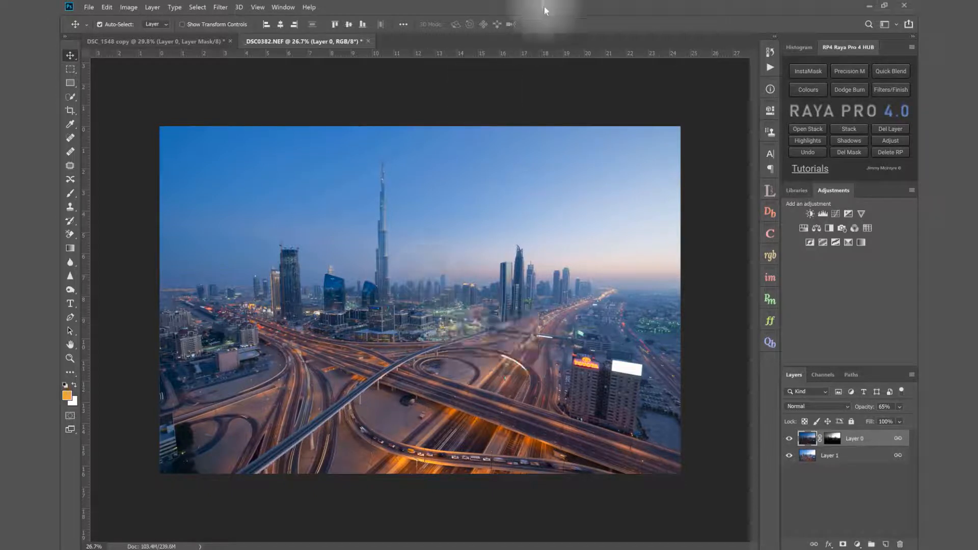
left_click_drag(86, 336, 666, 326)
left_click_drag(87, 360, 270, 341)
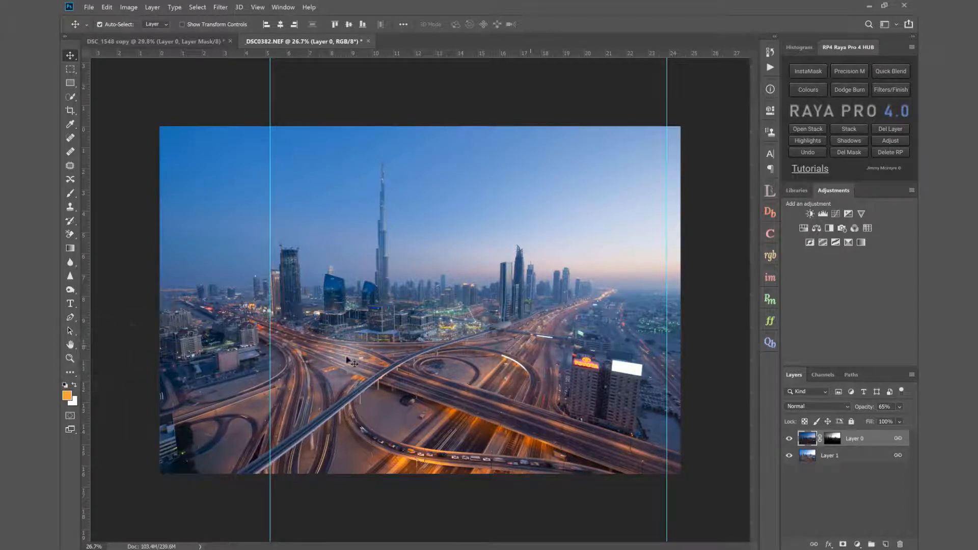
left_click_drag(82, 365, 276, 341)
left_click_drag(528, 359, 527, 359)
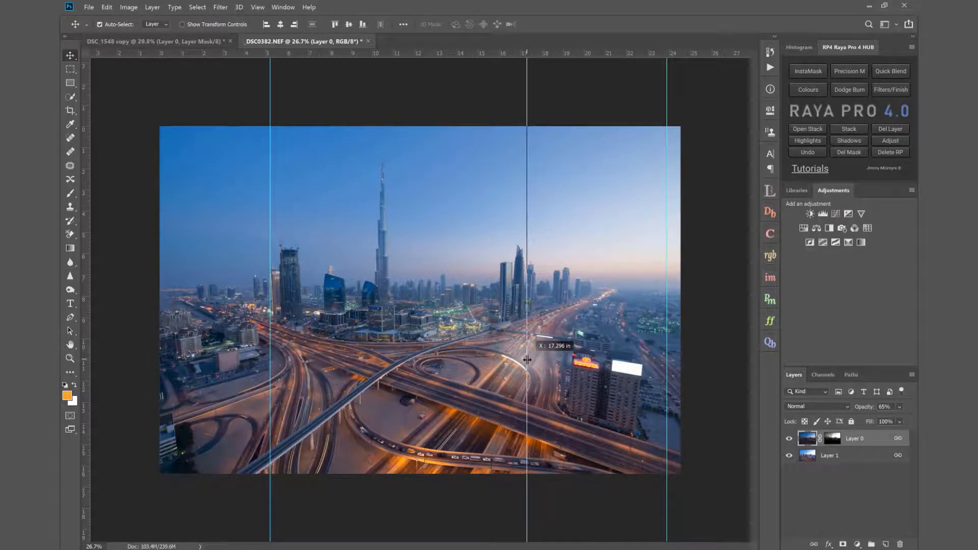
Start a Distort transform on the linked layers and pull both lower corners outward, widening the base to about 114%.
key("ctrl+t")
right_click(237, 348)
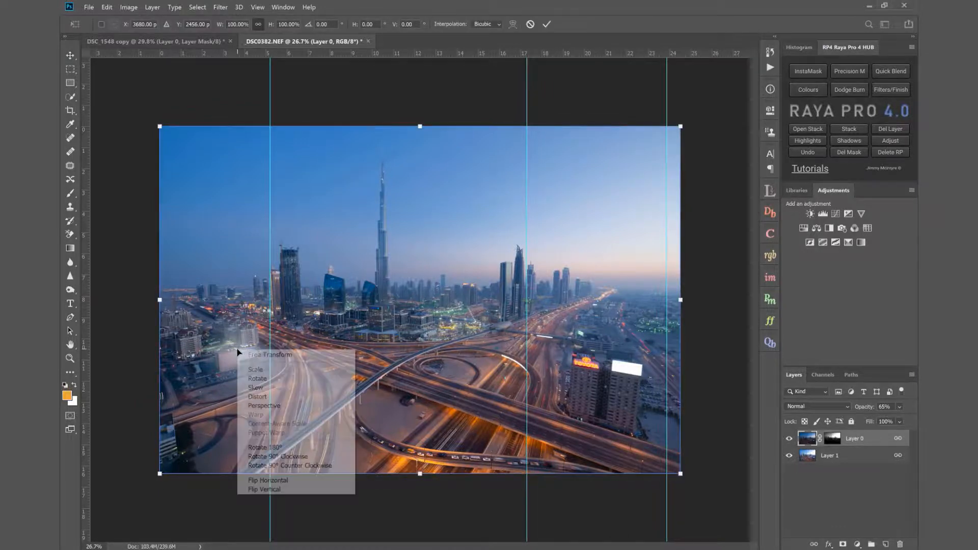
right_click(431, 284)
left_click(460, 332)
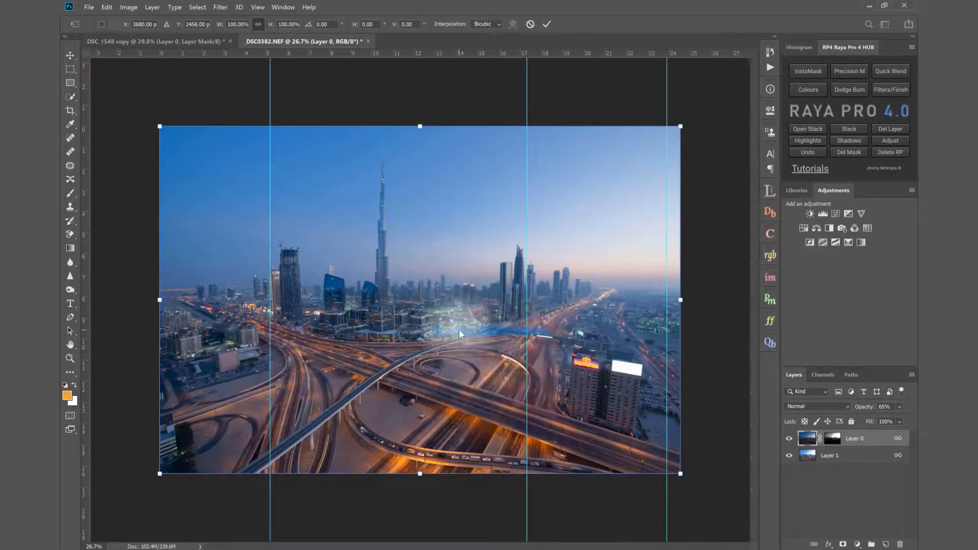
left_click_drag(682, 476, 722, 475)
left_click_drag(160, 473, 129, 475)
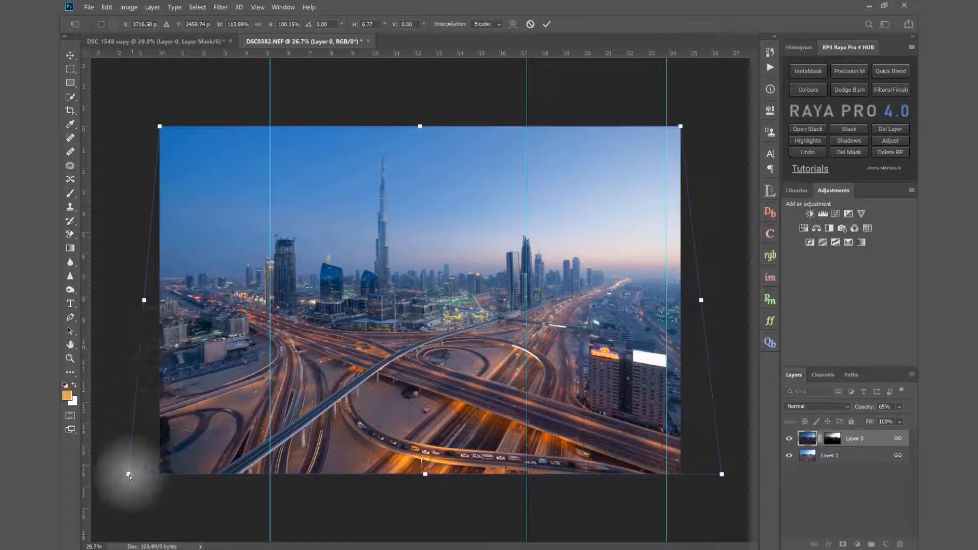
Fine-tune both lower corners until the buildings align with the guides, at about 115.8% width, and apply the distortion.
left_click_drag(128, 474, 126, 474)
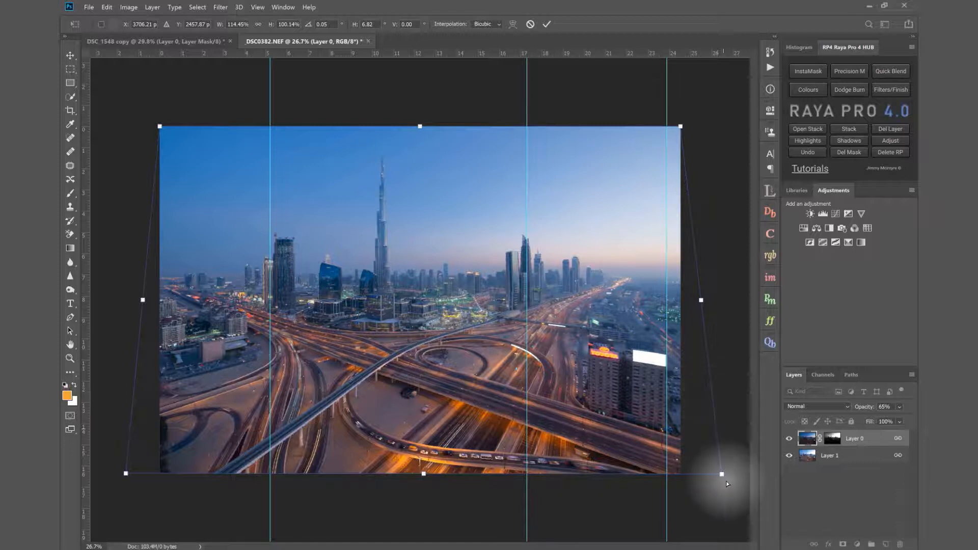
left_click_drag(724, 476, 729, 477)
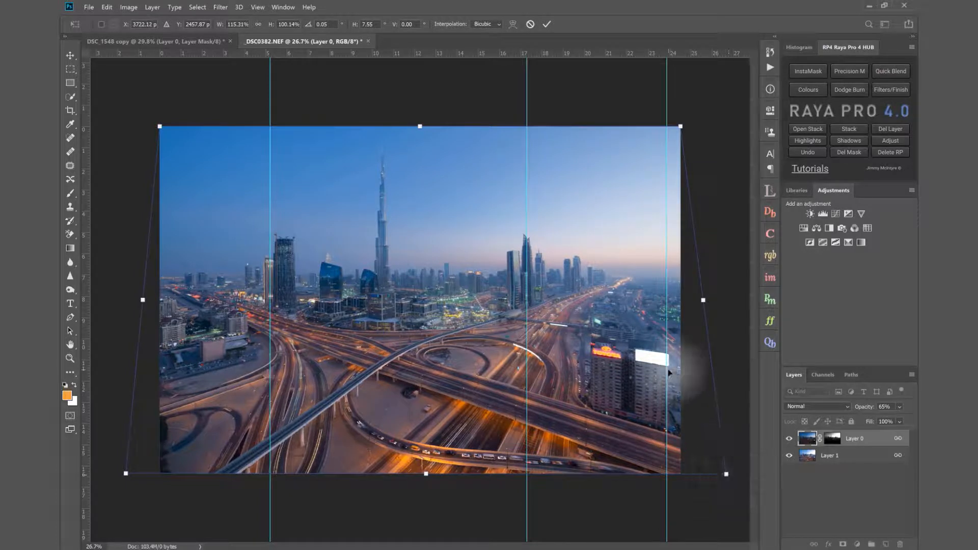
left_click_drag(728, 475, 729, 475)
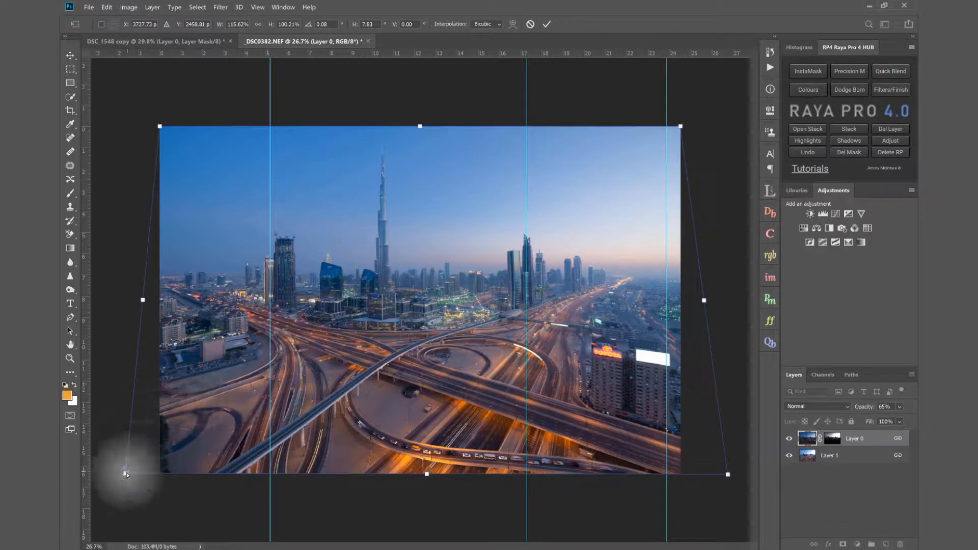
left_click_drag(126, 473, 125, 475)
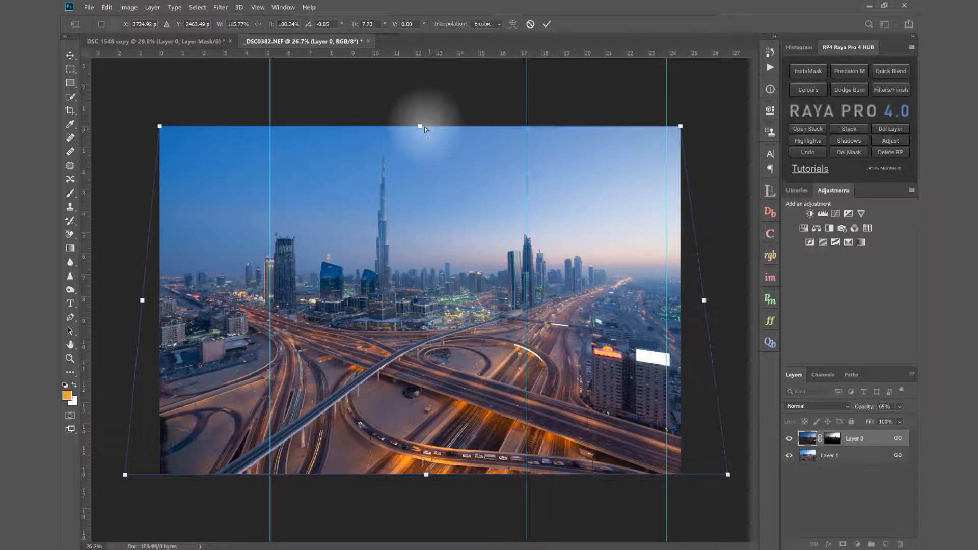
left_click(549, 23)
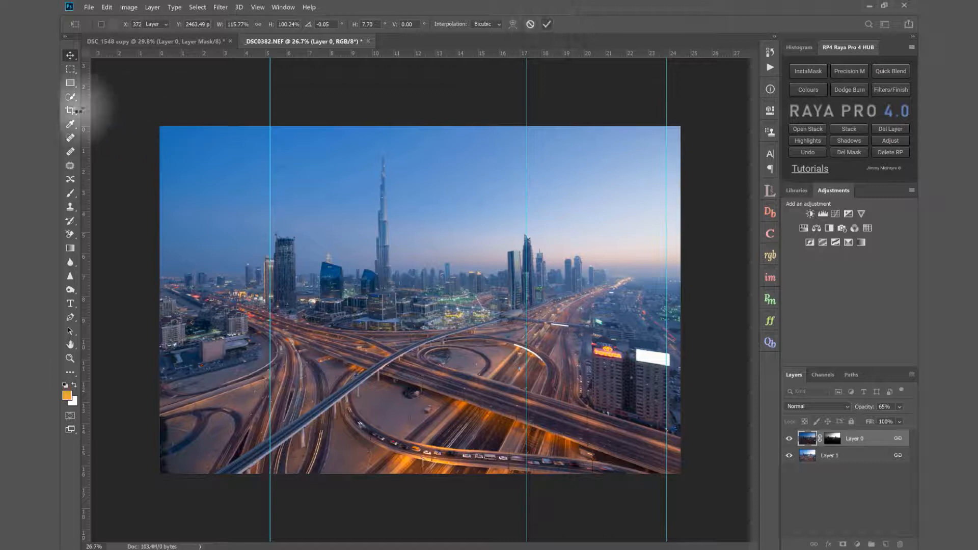
Extend the canvas upward with the Crop tool, leaving an empty strip above the sky.
left_click(70, 110)
left_click_drag(422, 126, 420, 109)
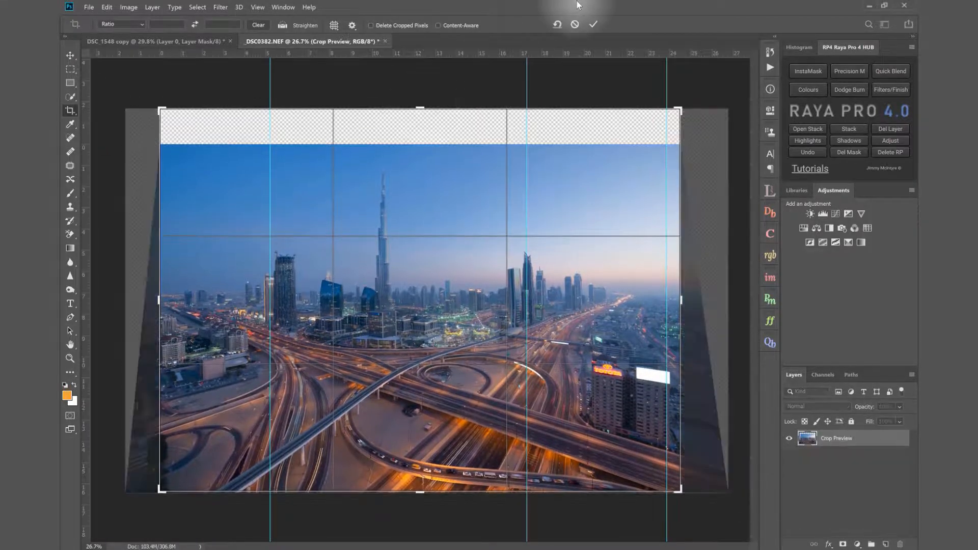
left_click(593, 25)
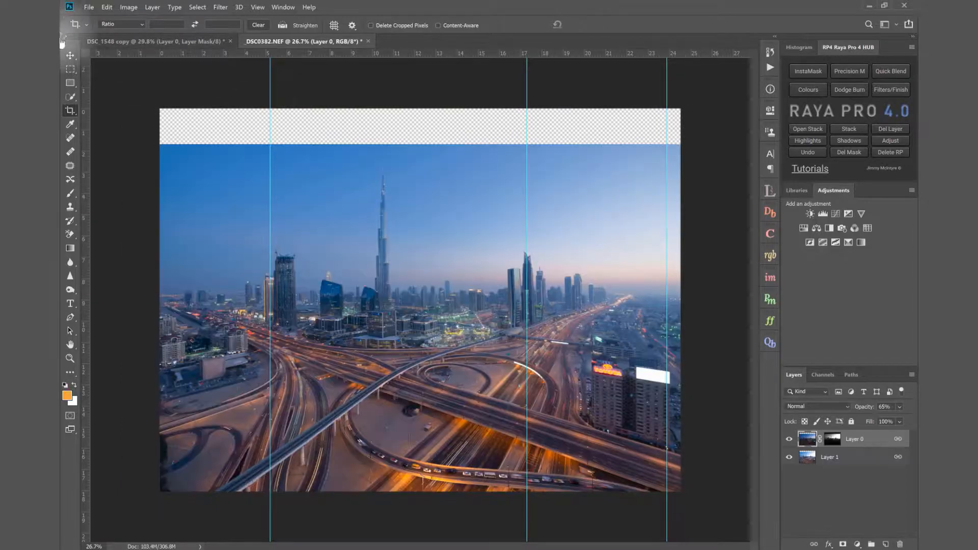
Distort the linked layers upward to about 110.2% height to fill the empty strip, apply it and hide the guides.
left_click(70, 55)
key("ctrl+t")
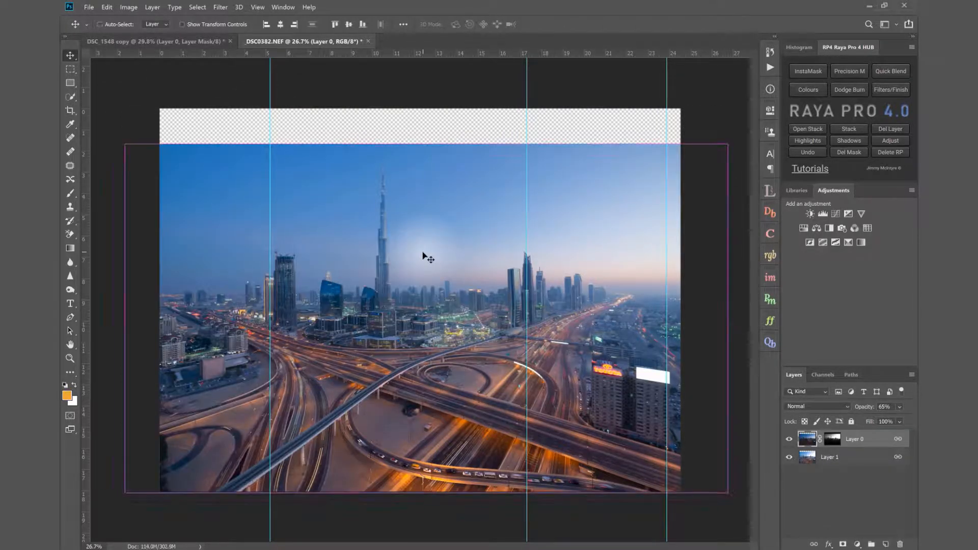
right_click(423, 256)
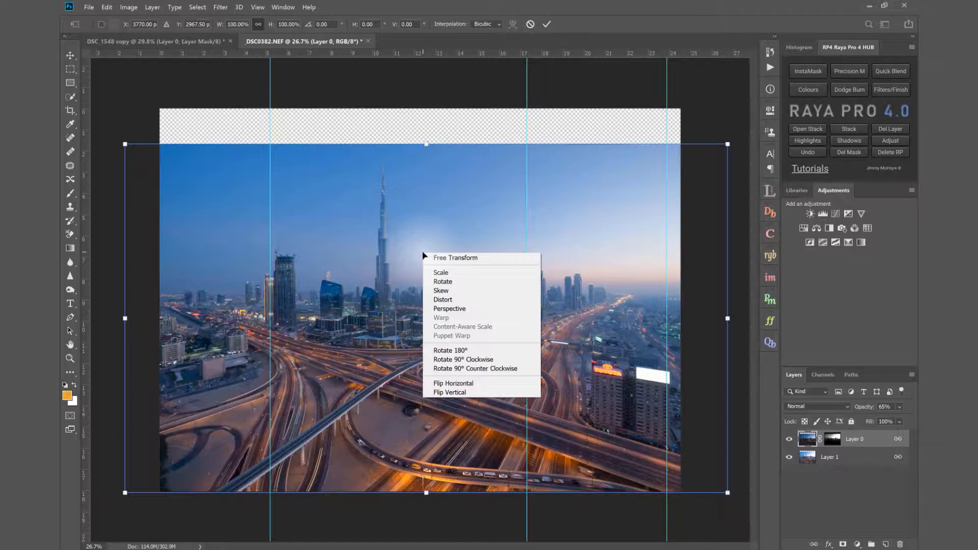
left_click(450, 301)
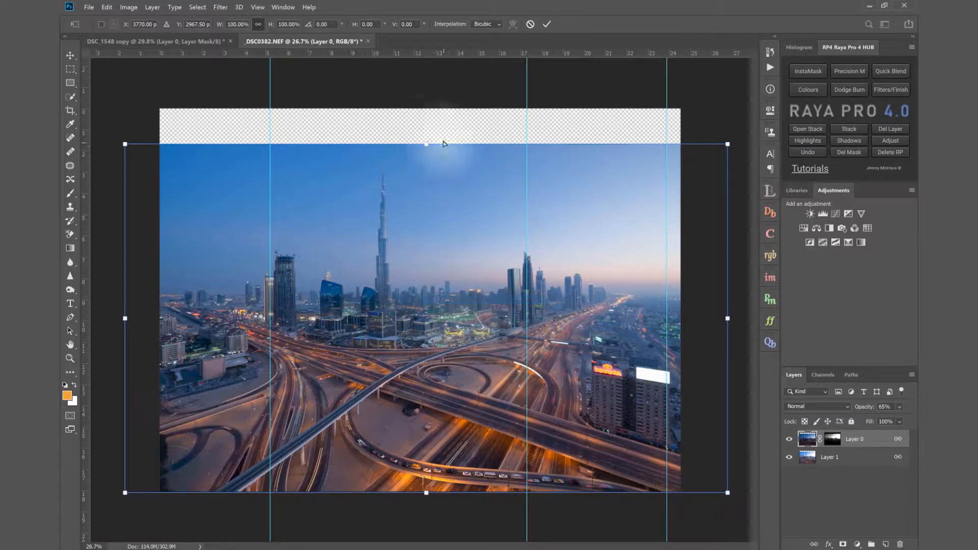
left_click_drag(427, 141, 424, 109)
left_click(546, 24)
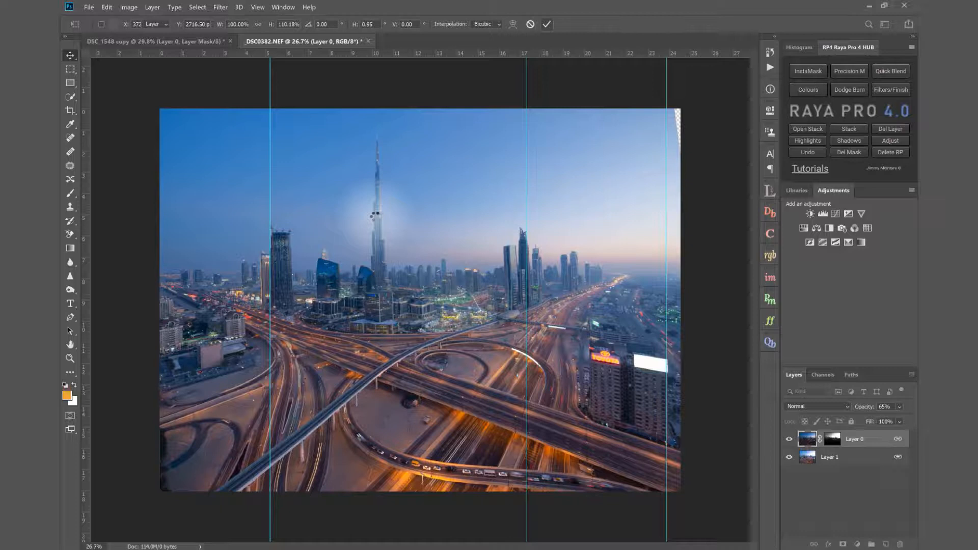
key("ctrl+semicolon")
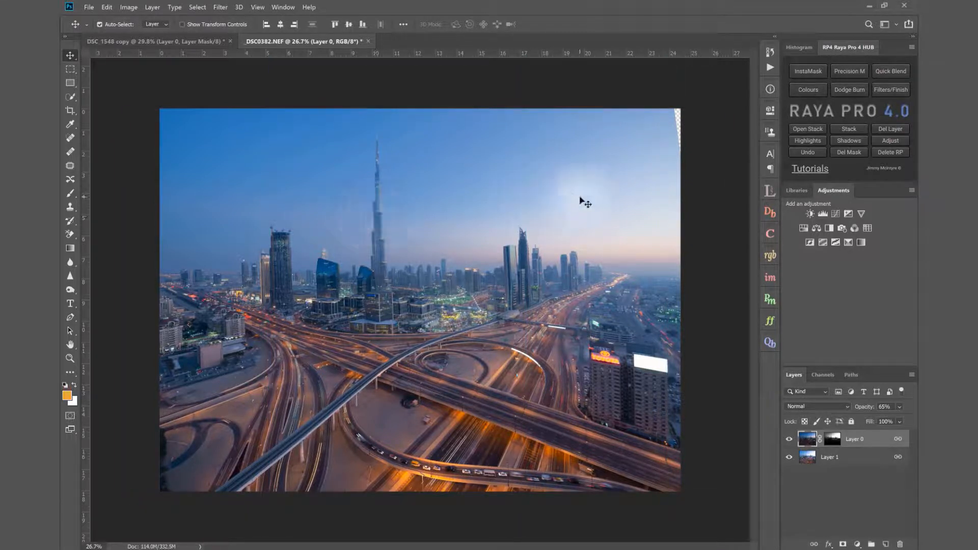
left_click(70, 110)
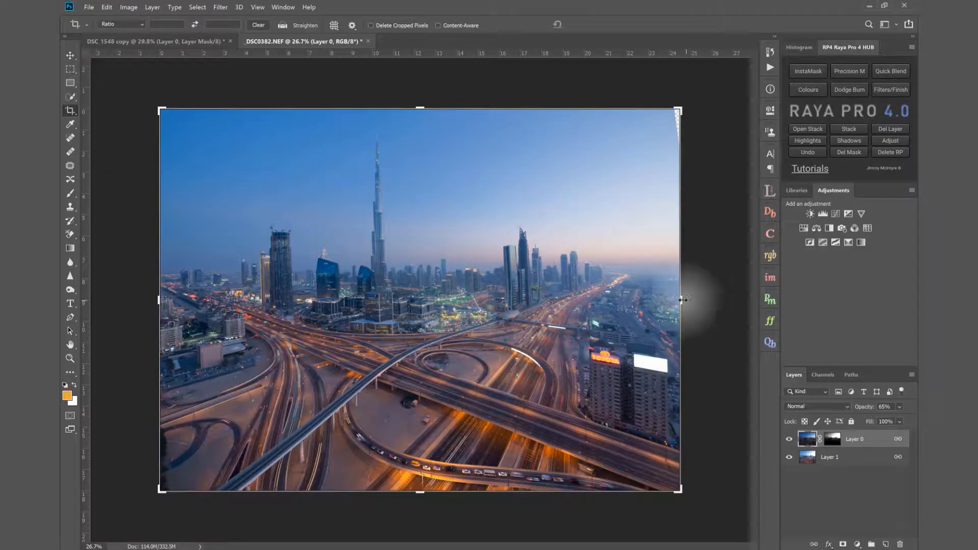
left_click_drag(680, 300, 677, 300)
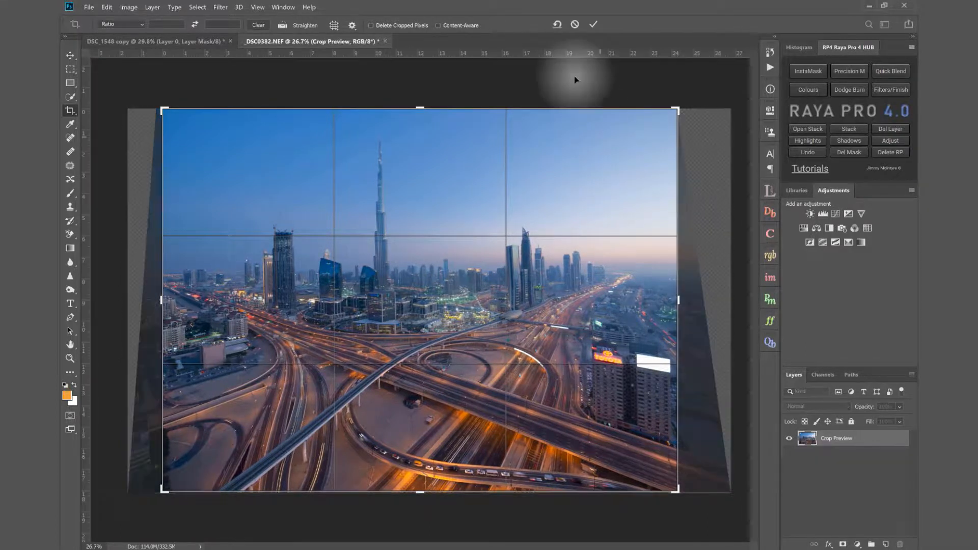
left_click(594, 24)
Clone nearby sky over the transparent upper-right corner on a new layer, using a 584 px Clone Stamp sampling all layers.
key("s")
left_click(886, 544)
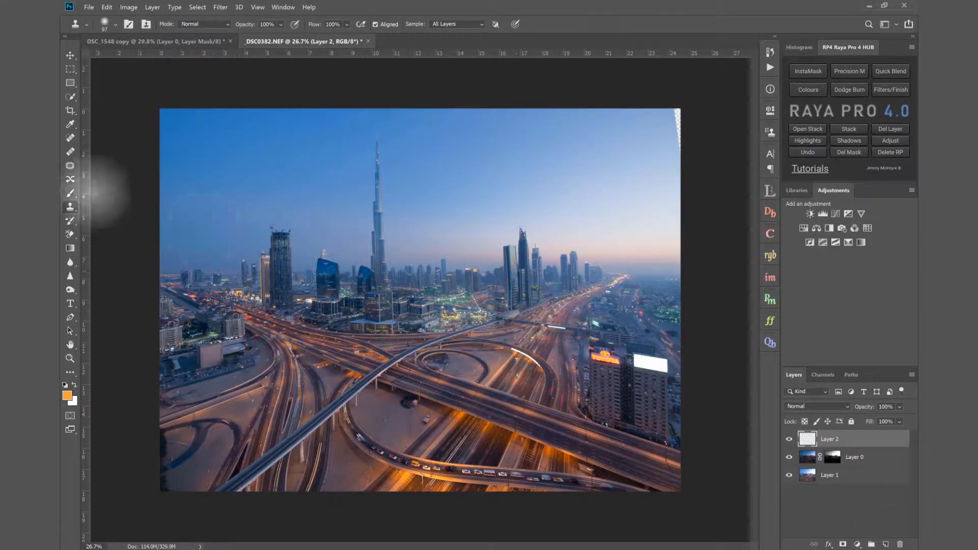
mouse_move(560, 146)
left_mouse_down()
mouse_move(591, 146)
mouse_move(594, 80)
left_mouse_up()
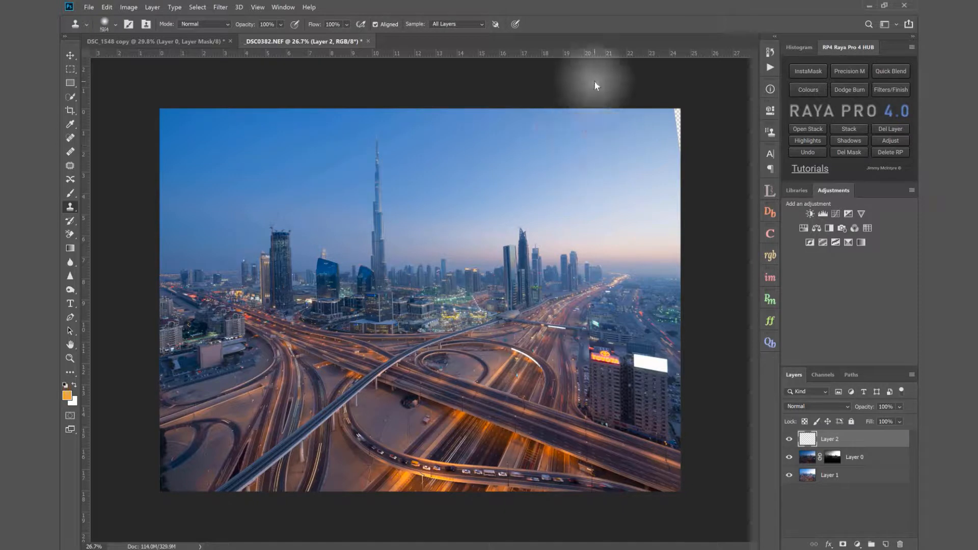
left_click(652, 121, "alt")
left_click_drag(683, 114, 684, 131)
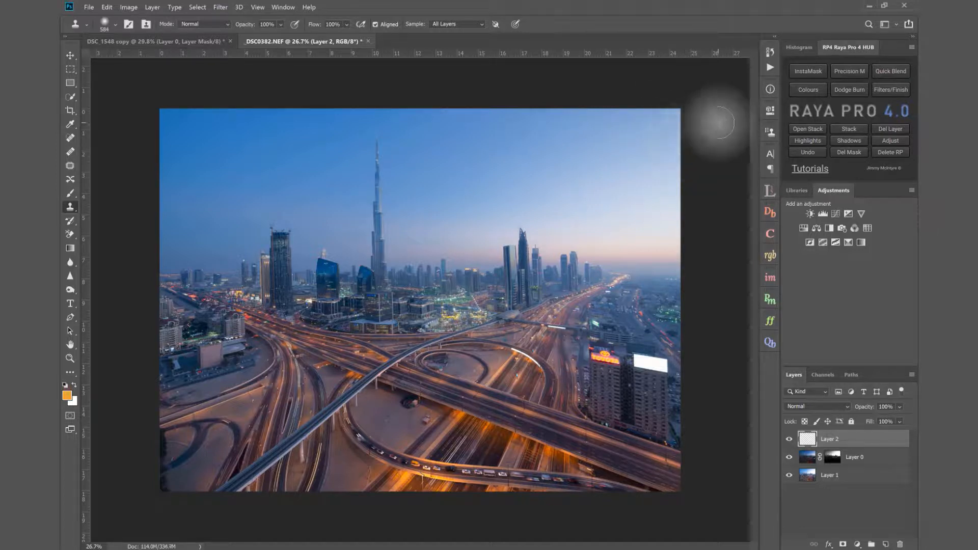
Compare the image with and without the cloned Layer 2 and the blended Layer 0, leaving both layers shown.
left_click(789, 439)
left_click(789, 458)
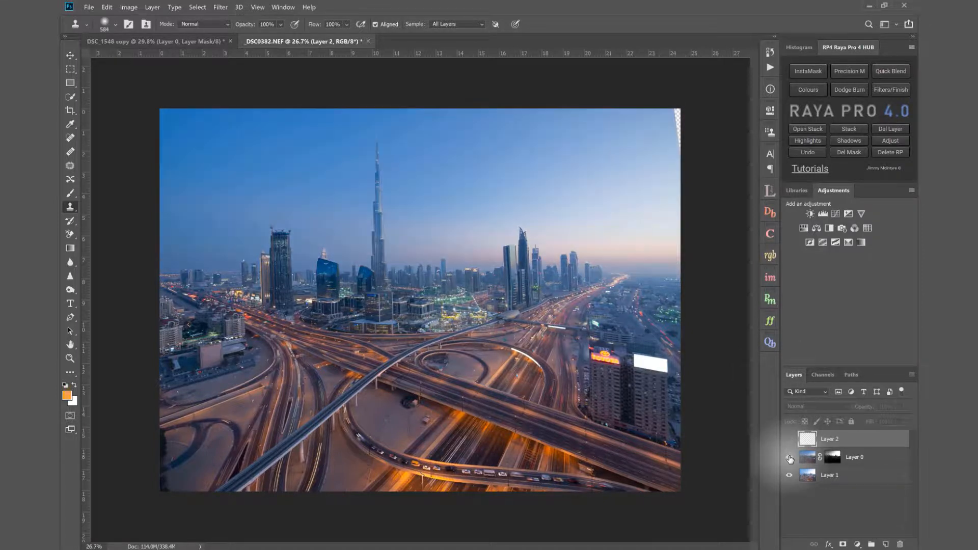
left_click(789, 458)
left_click(790, 457)
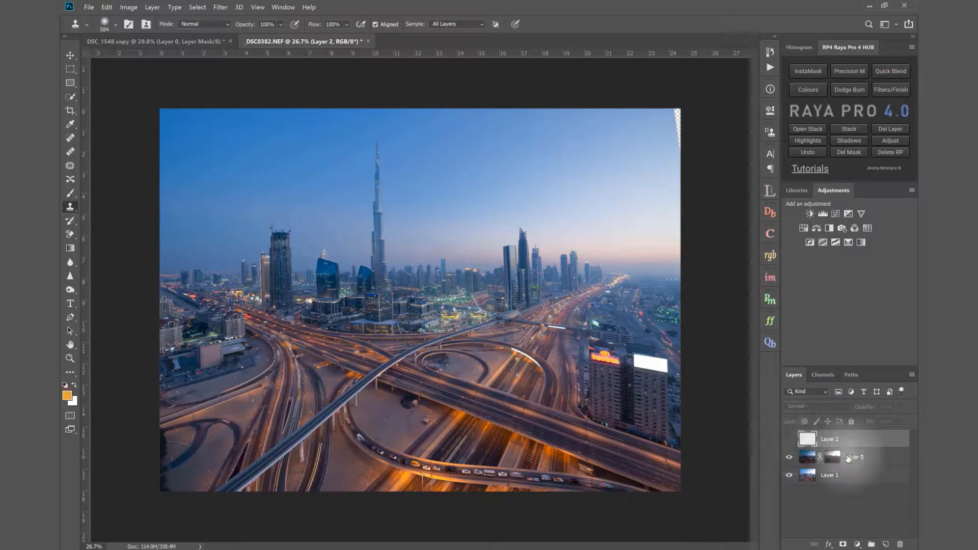
left_click(789, 458)
left_click(790, 457)
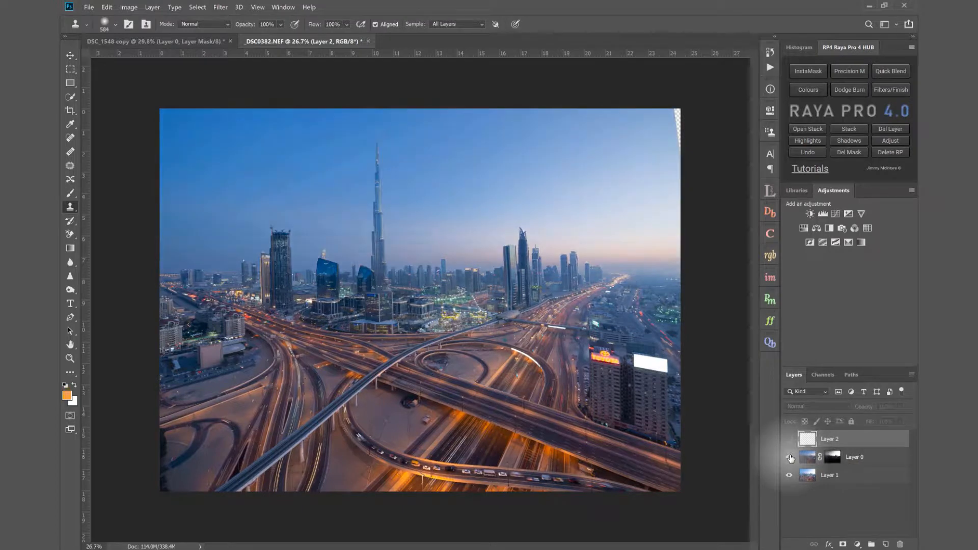
left_click(789, 440)
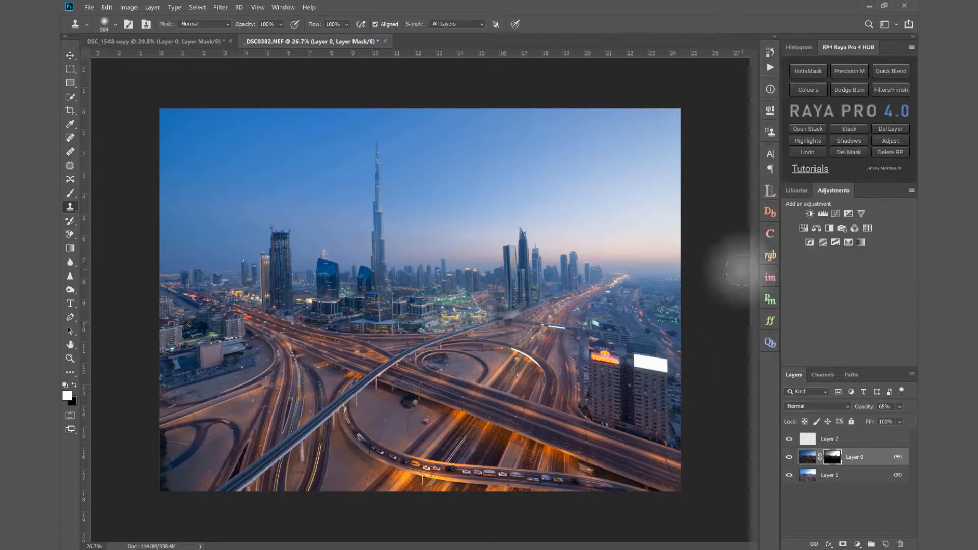
Load a Brights 5 luminosity selection with Lumi32 and target the Layer 0 mask.
left_click(770, 193)
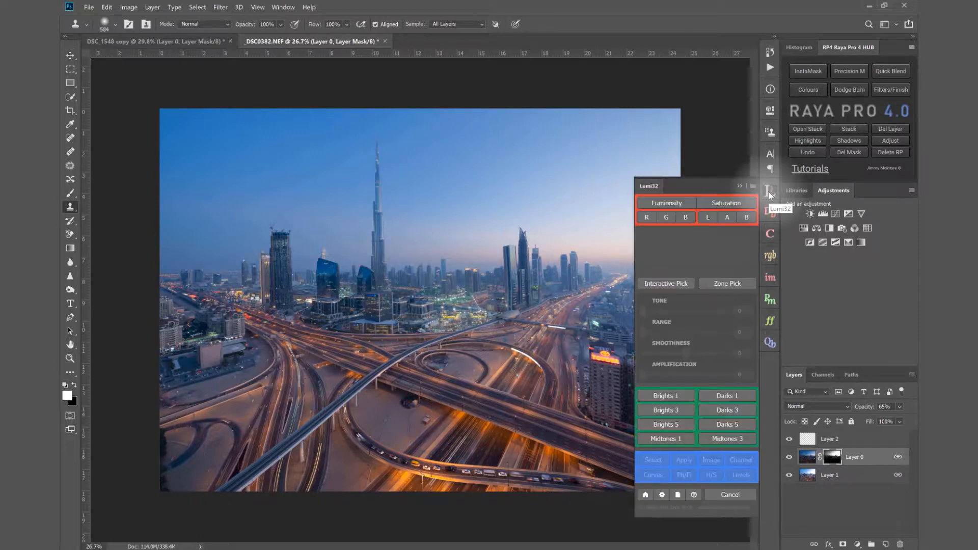
left_click(671, 424)
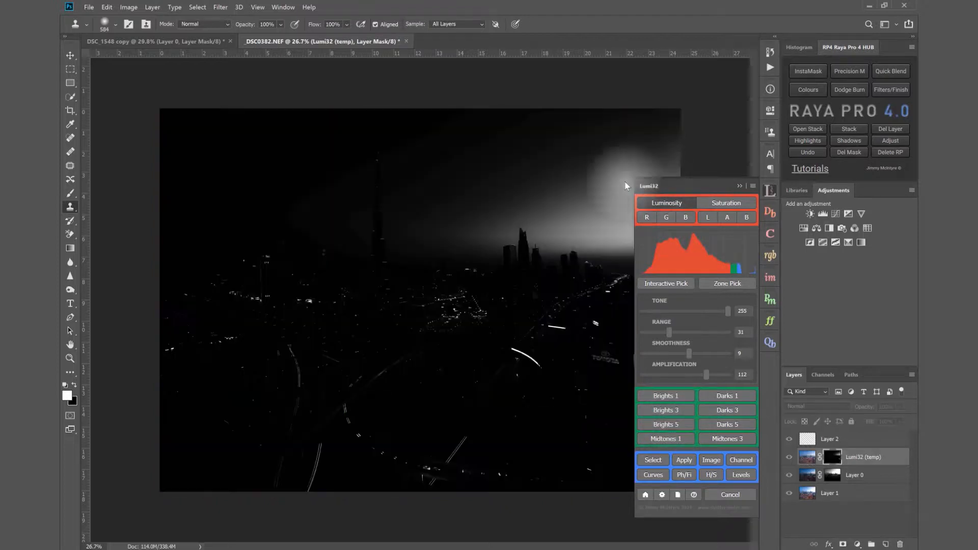
left_click_drag(652, 187, 323, 161)
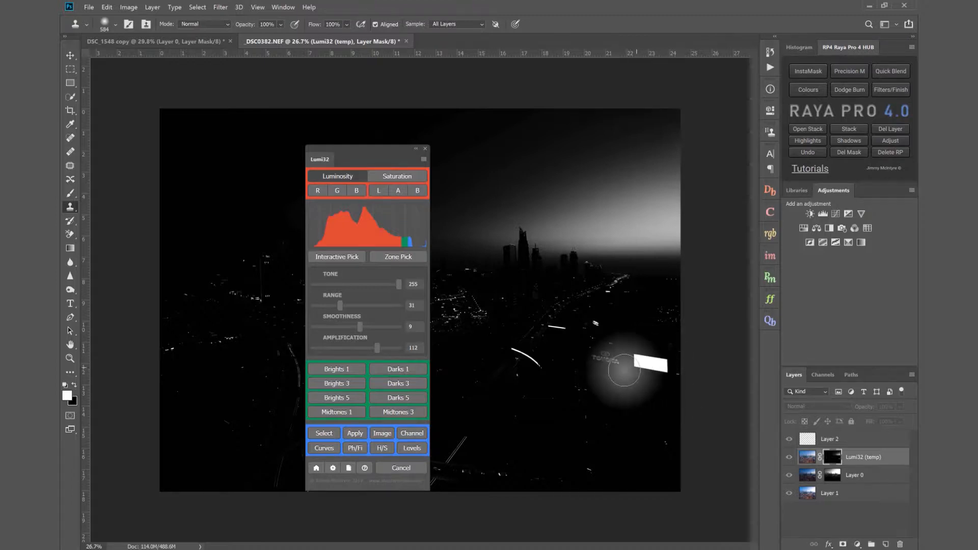
left_click(332, 433)
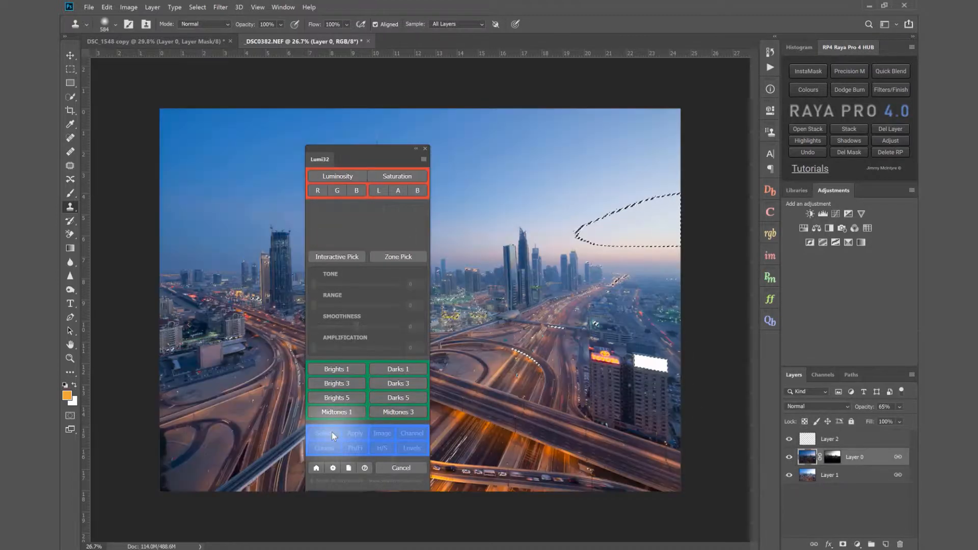
left_click(833, 459)
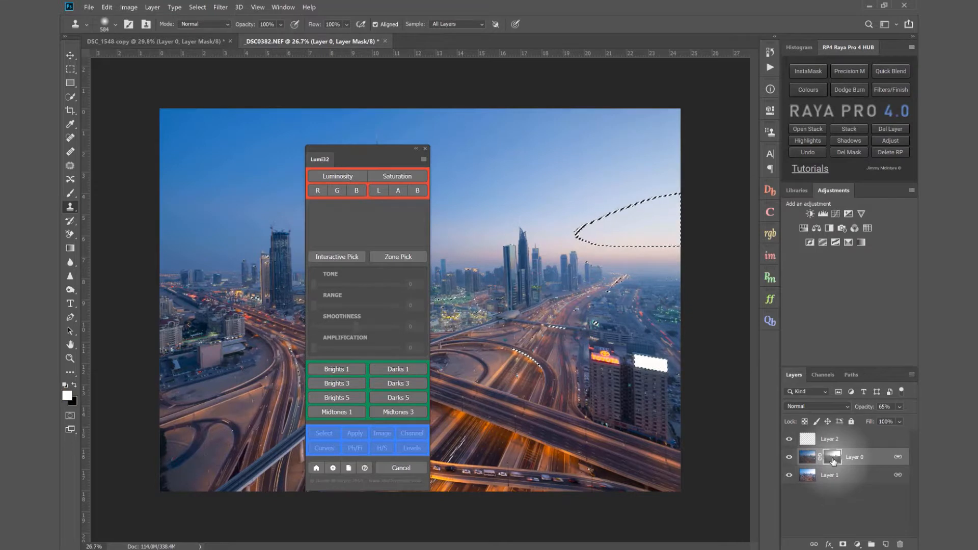
Hide the selection edges, paint white on the Layer 0 mask over the bright billboard with a 1176 px brush, and compare the blend.
left_click_drag(387, 148, 766, 182)
left_click(69, 193)
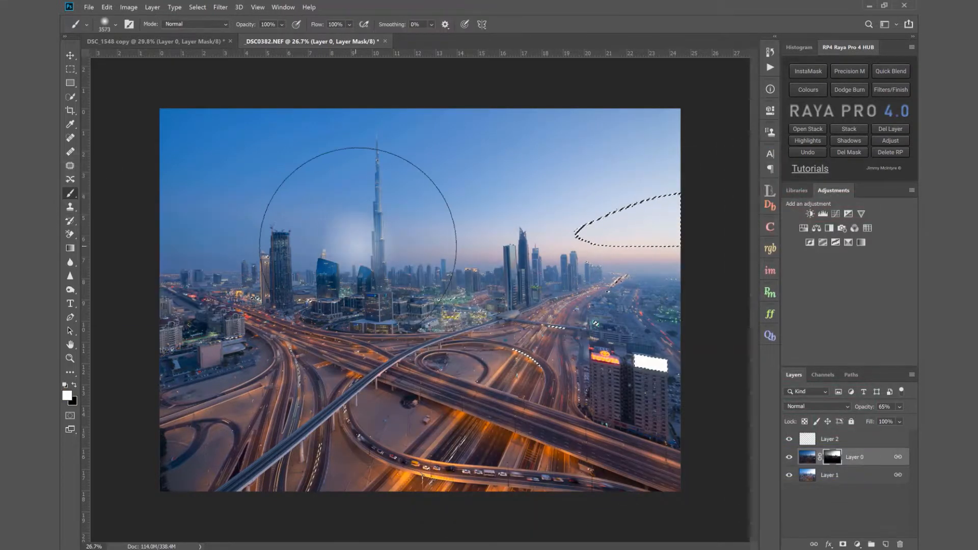
key("ctrl+h")
key("ctrl+h")
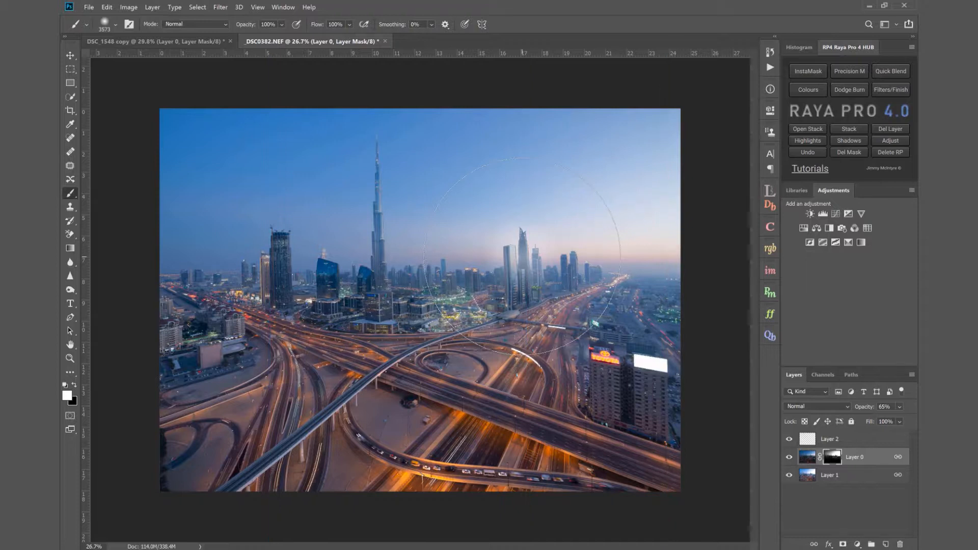
right_click(561, 376, "alt")
left_click_drag(561, 376, 388, 366)
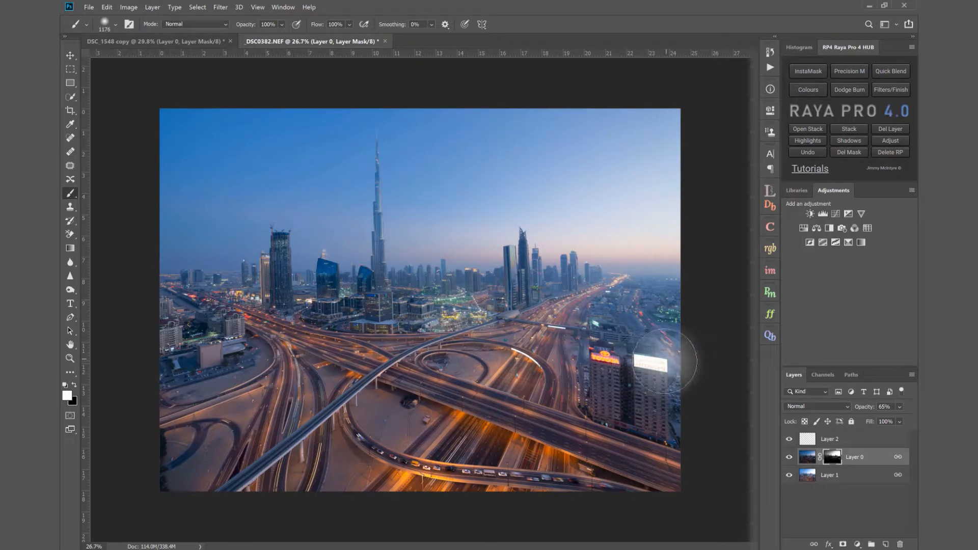
left_click(789, 458)
left_click(789, 458)
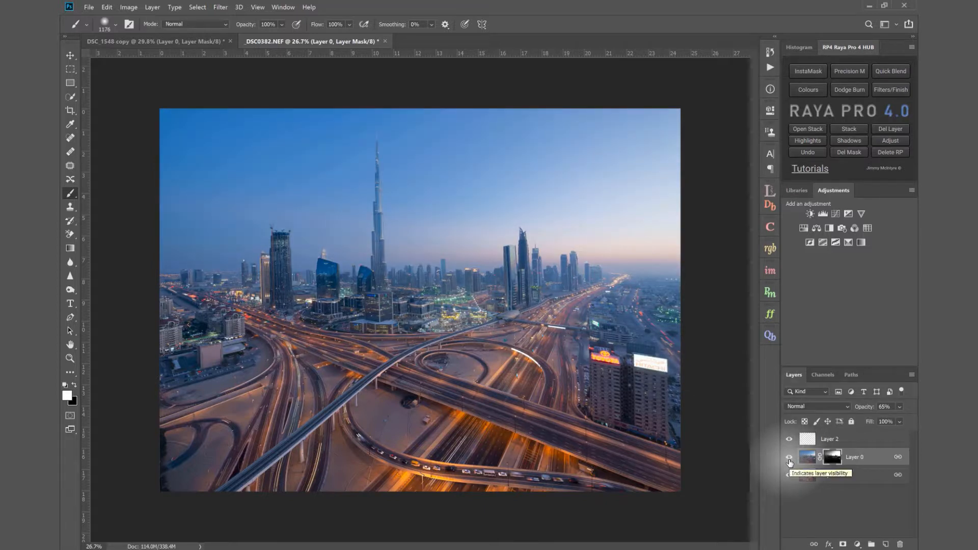